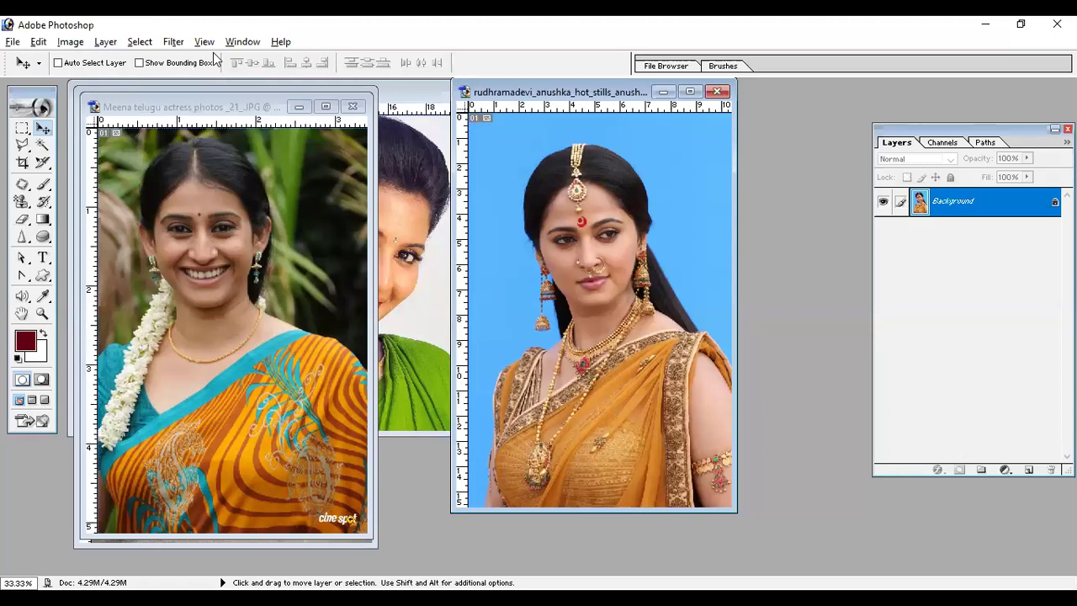
# Bring the orange-and-teal sari photo to the front and convert it to CMYK Color mode
pyautogui.click(69, 41)
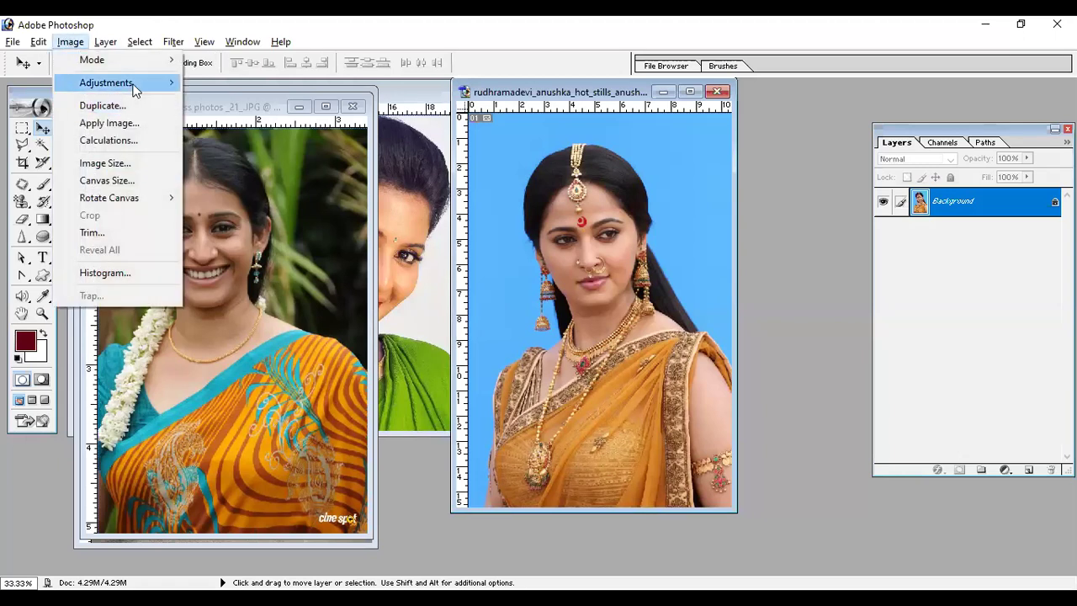
pyautogui.moveTo(133, 86)
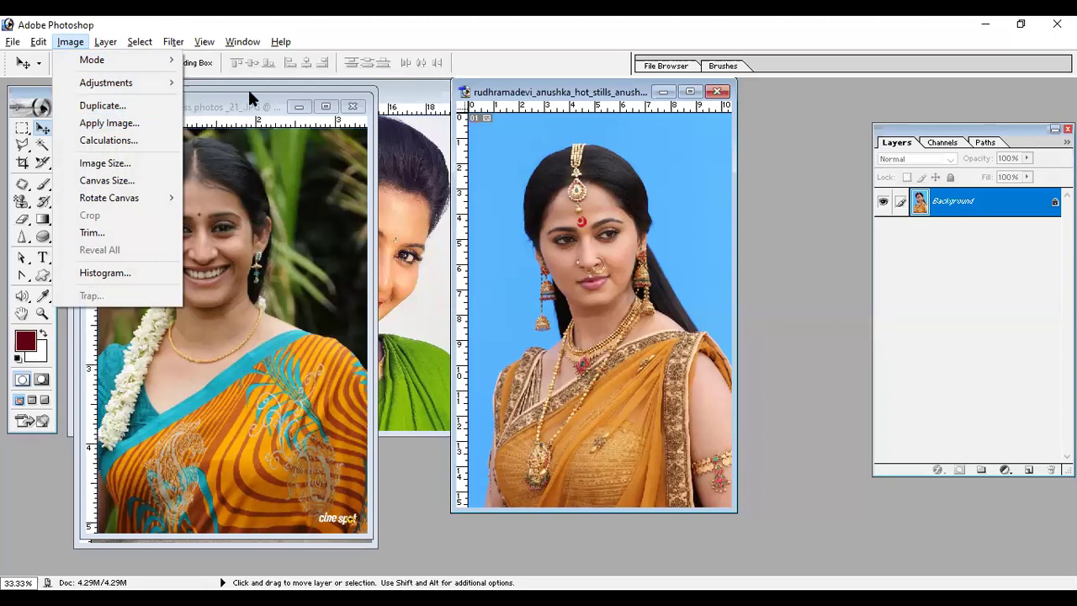
pyautogui.click(172, 105)
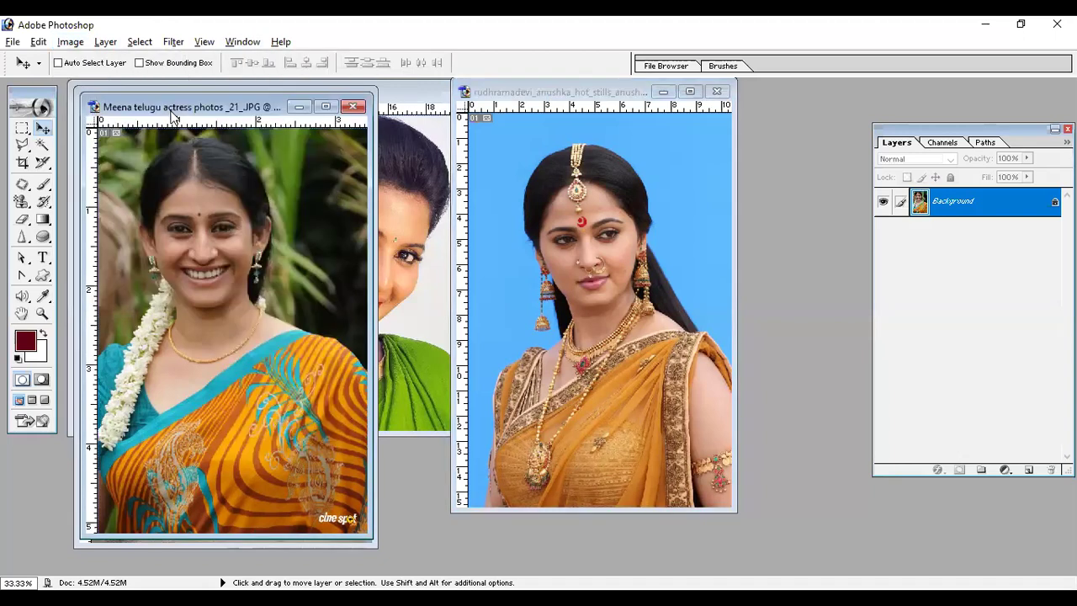
pyautogui.click(59, 42)
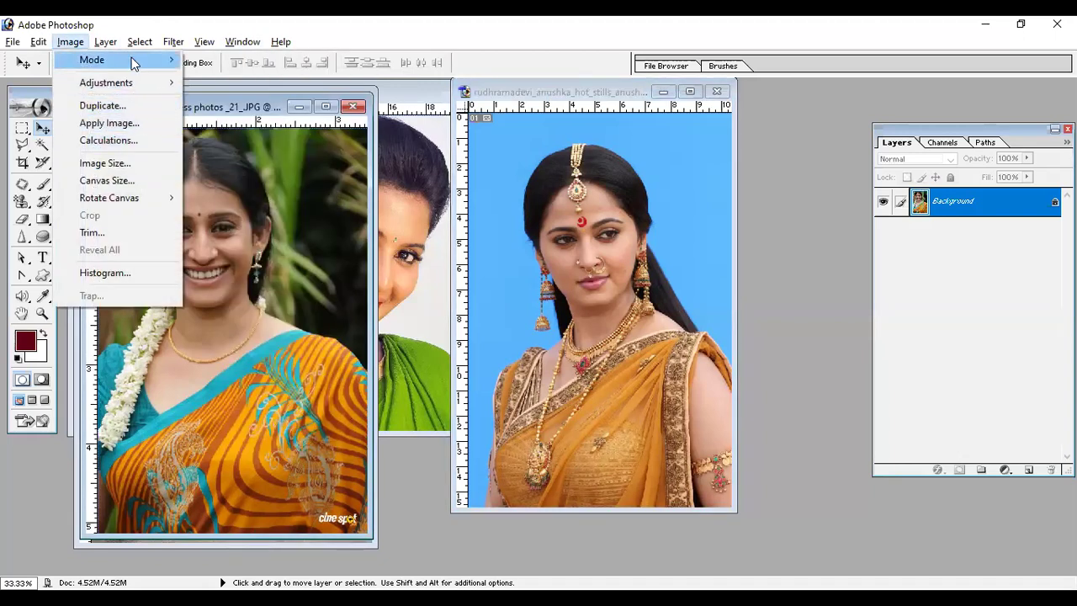
pyautogui.moveTo(134, 59)
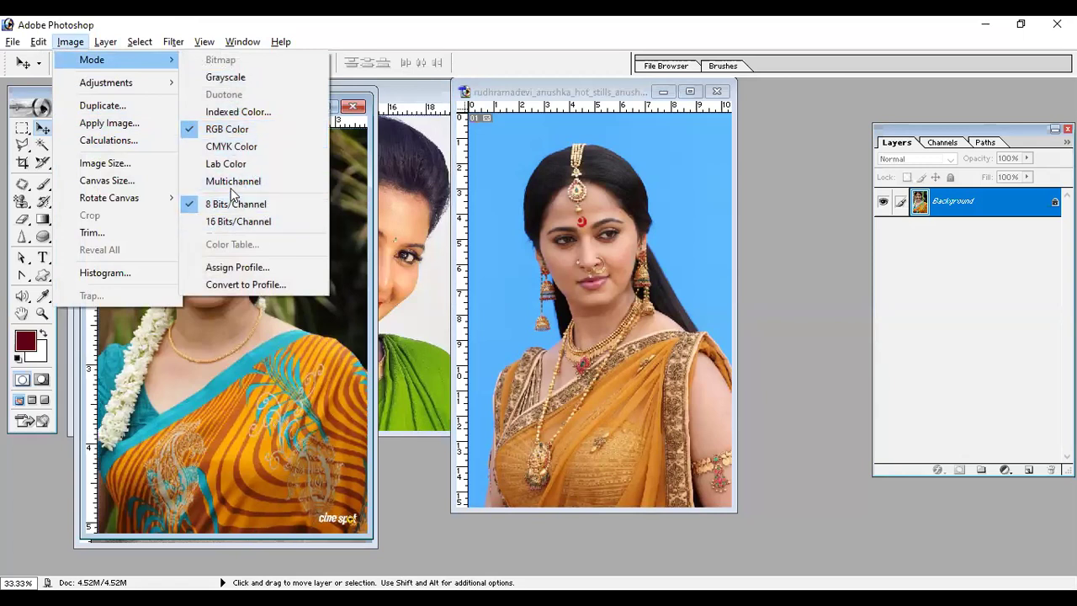
pyautogui.click(244, 147)
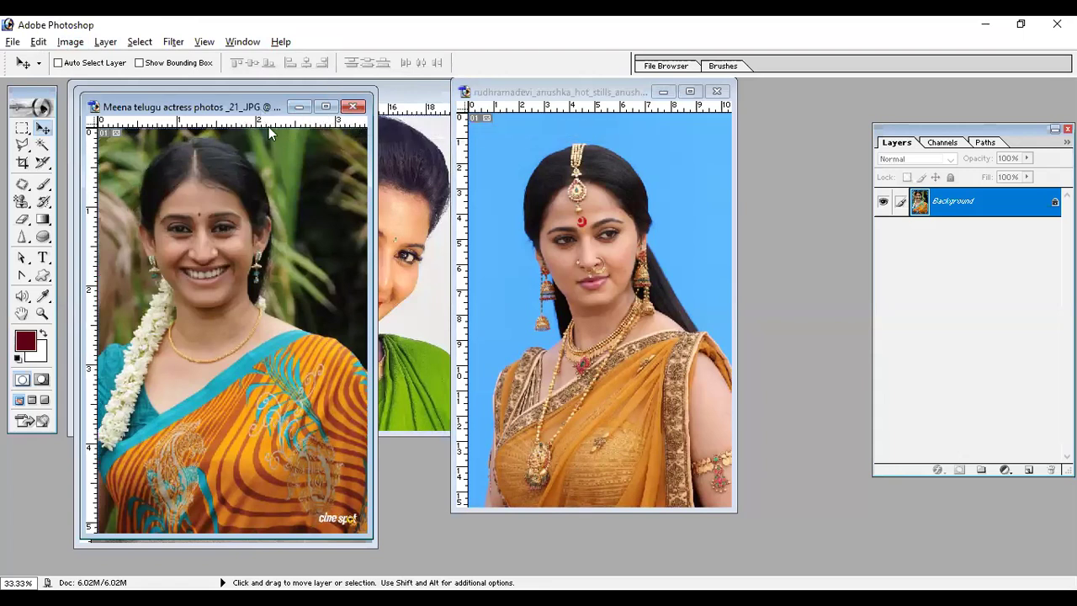
# Maximize the sari photo, then convert it to Lab Color and then to Multichannel mode
pyautogui.click(327, 106)
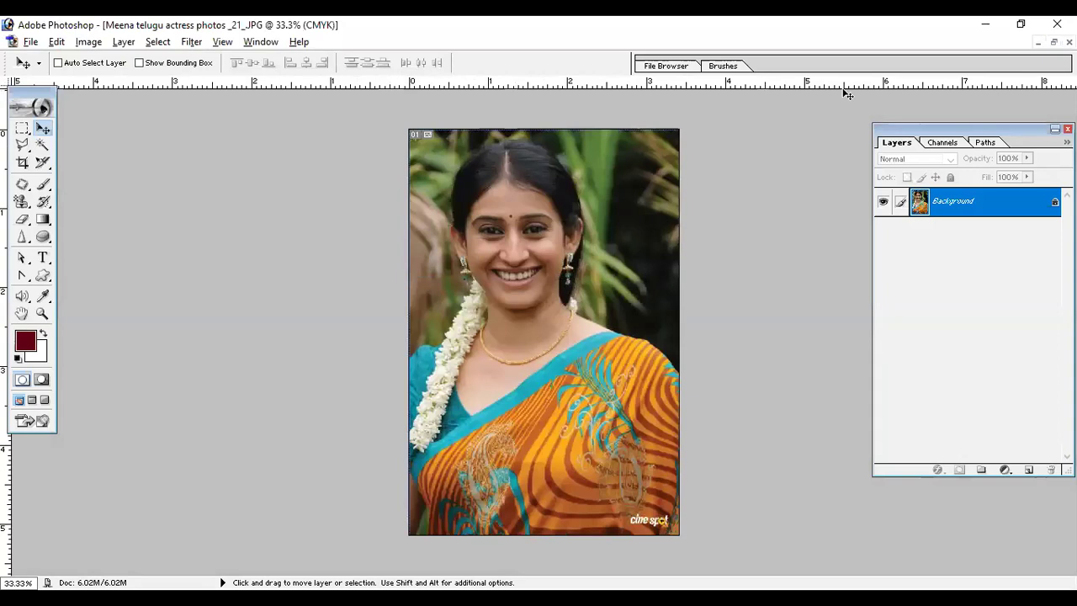
pyautogui.click(88, 43)
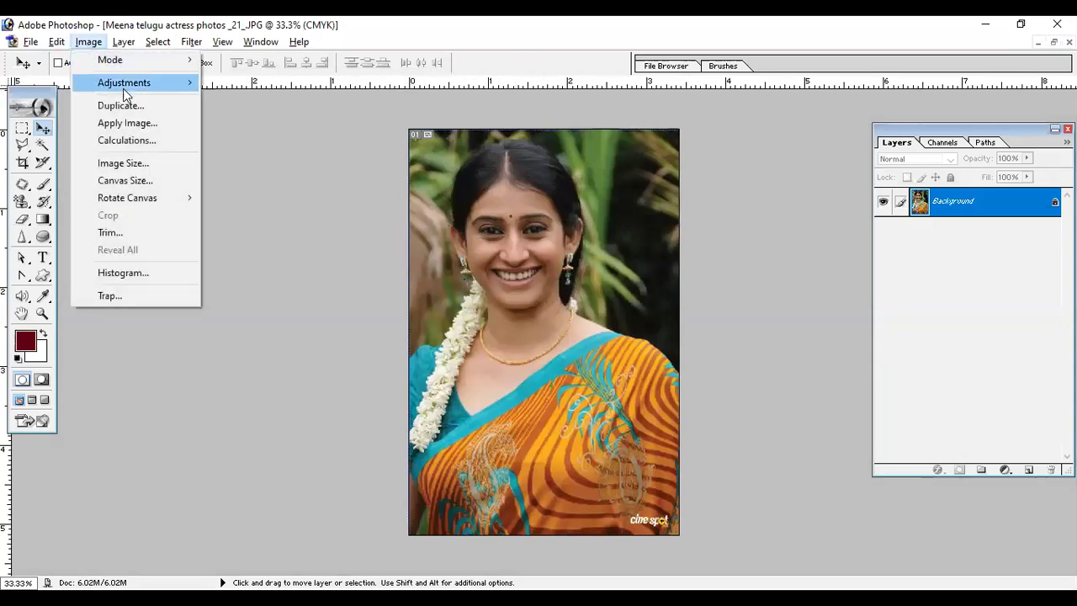
pyautogui.moveTo(134, 60)
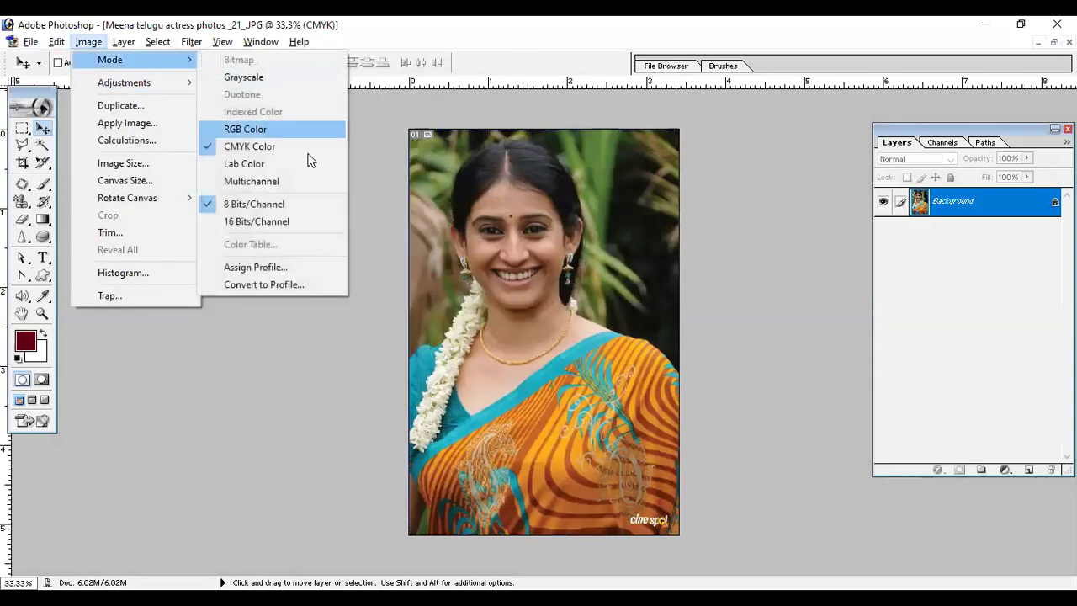
pyautogui.click(245, 164)
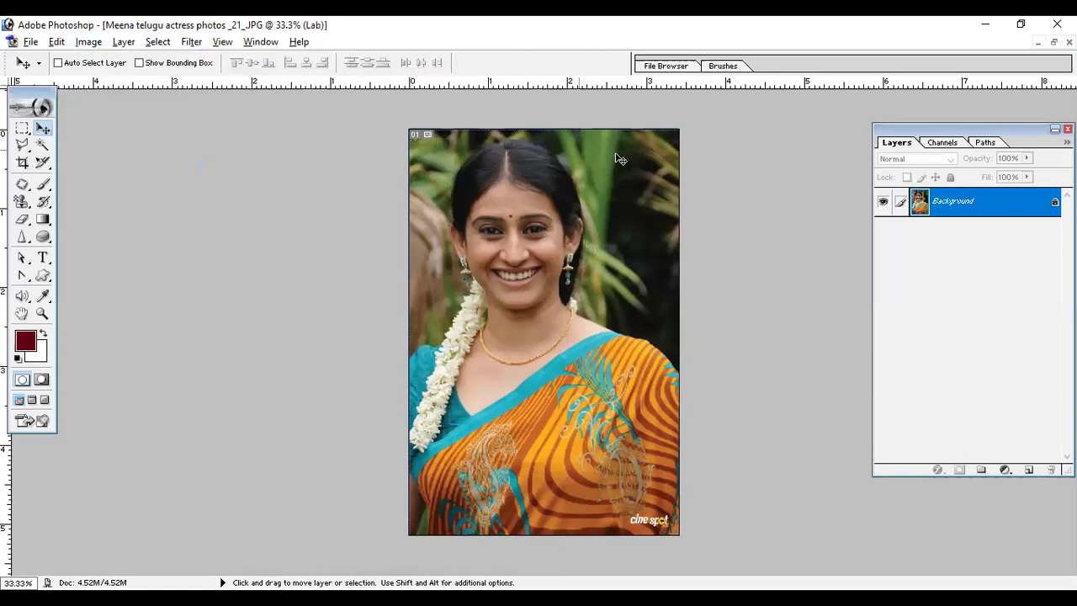
pyautogui.click(55, 42)
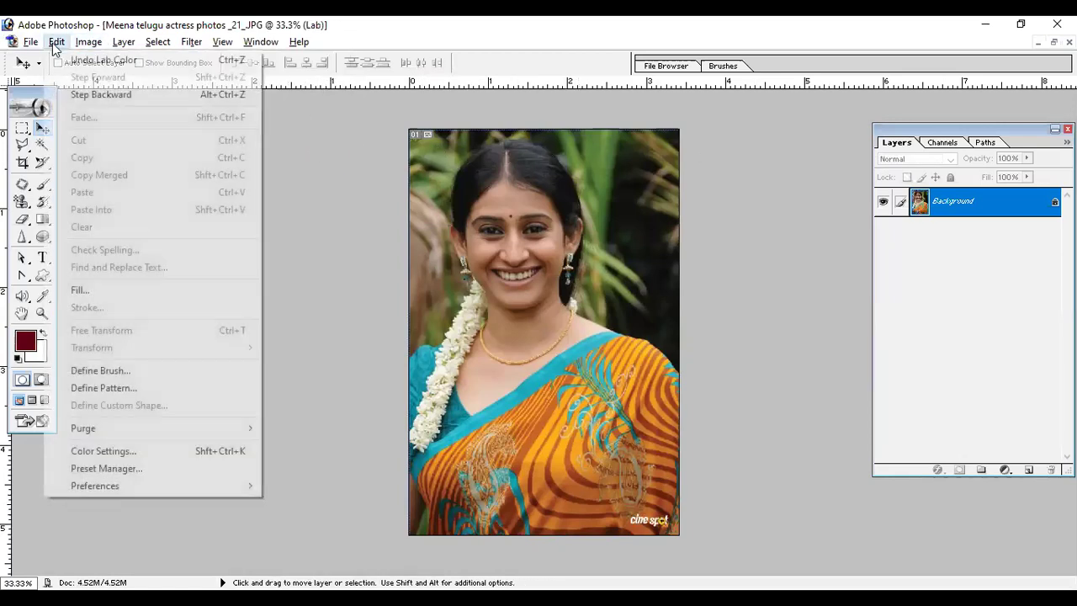
pyautogui.moveTo(114, 61)
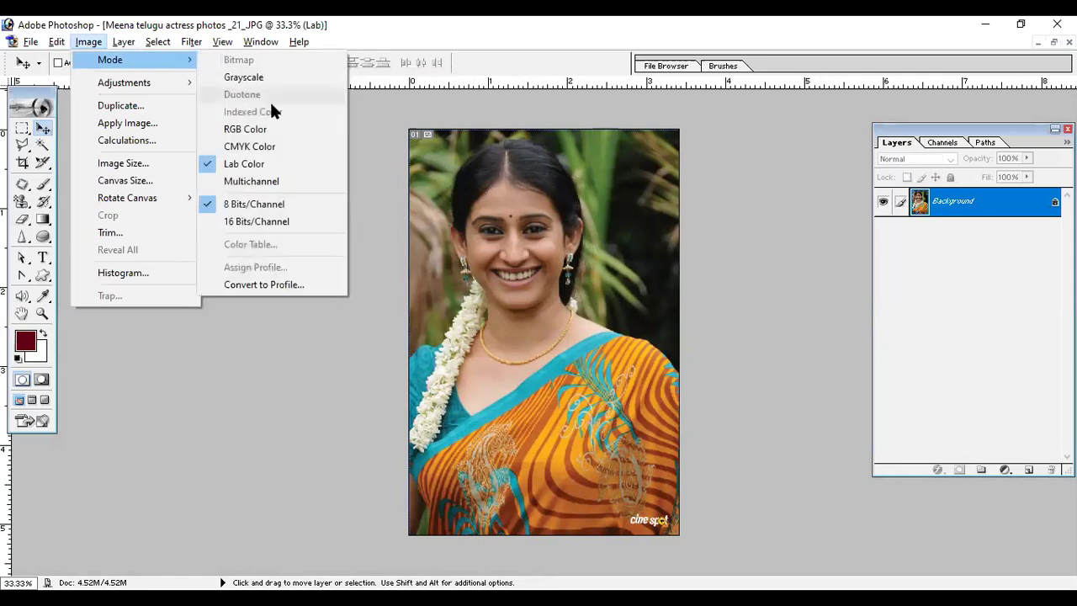
pyautogui.click(266, 187)
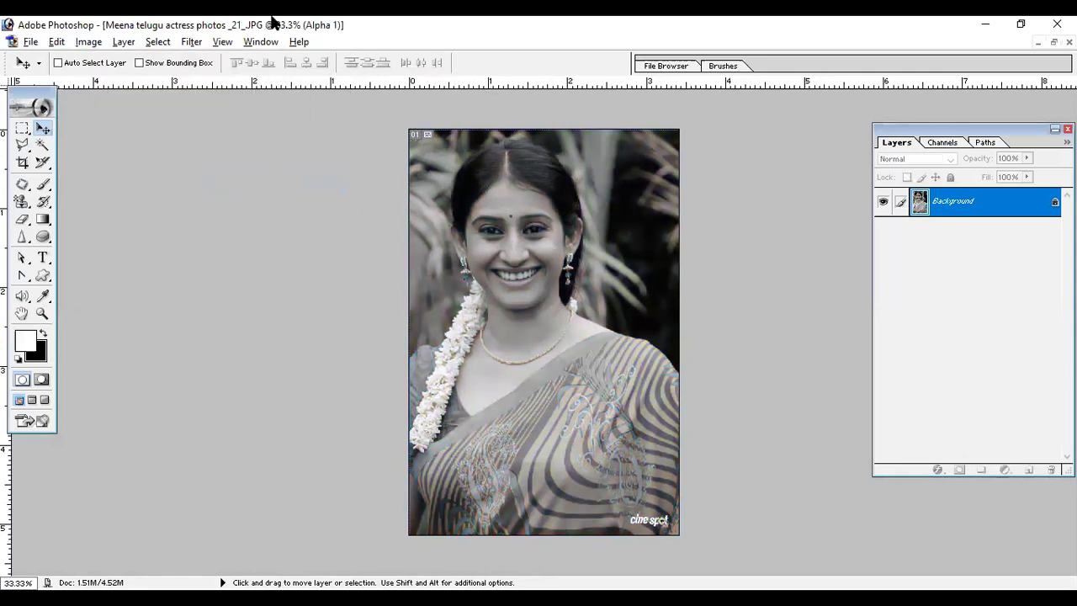
# Convert the photo to RGB Color, then step backward twice to its original RGB state
pyautogui.click(101, 39)
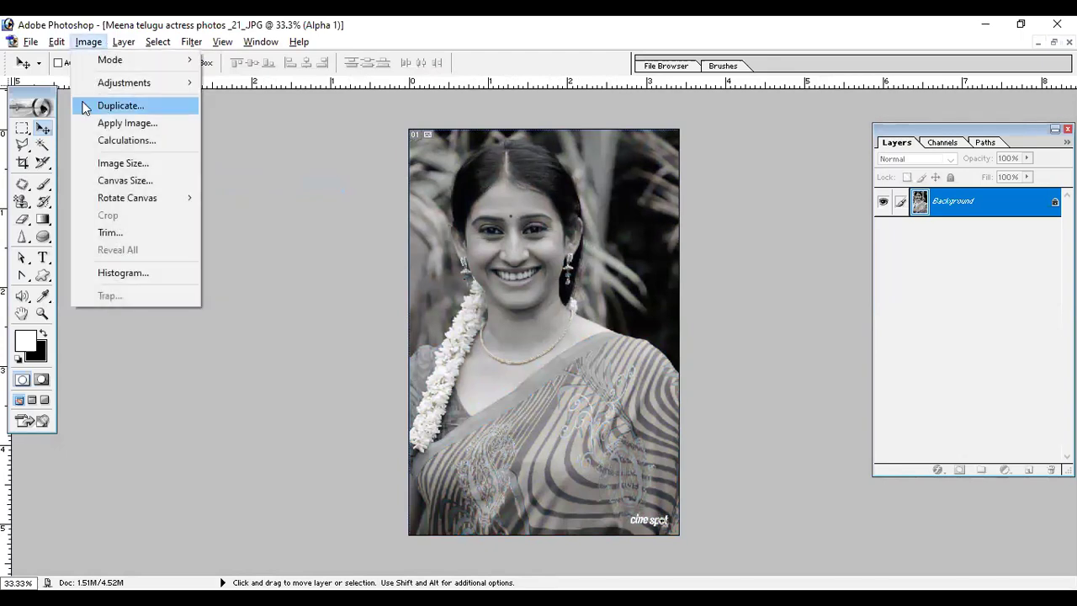
pyautogui.moveTo(161, 89)
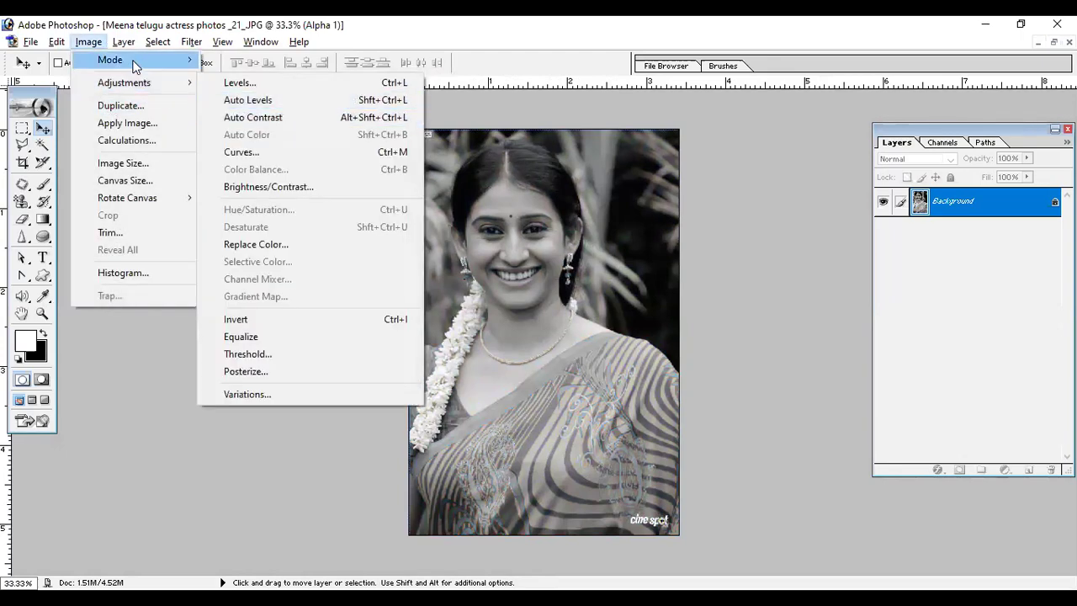
pyautogui.moveTo(135, 60)
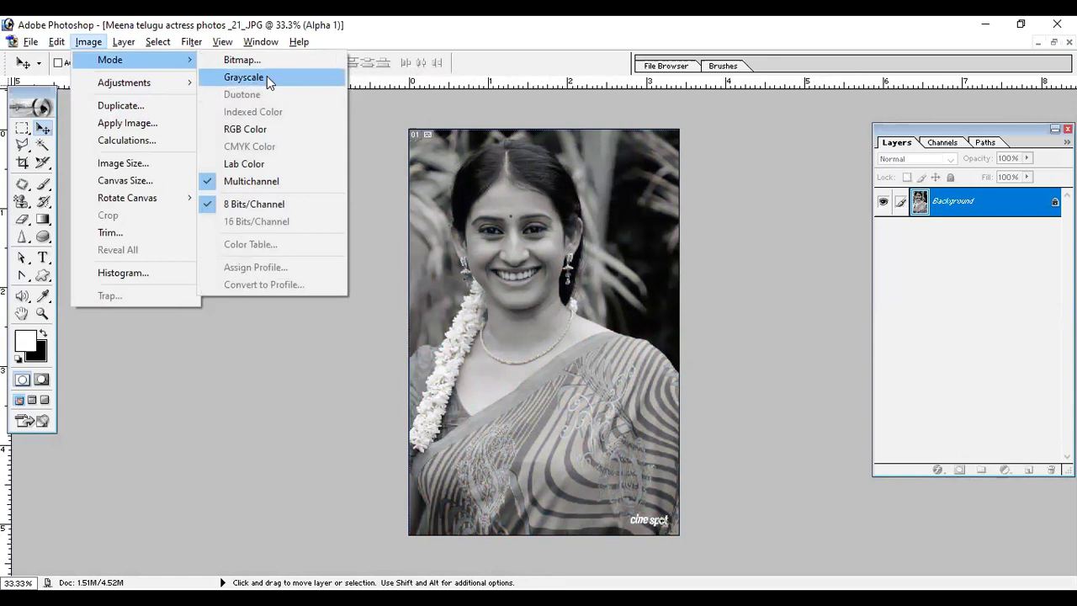
pyautogui.click(259, 134)
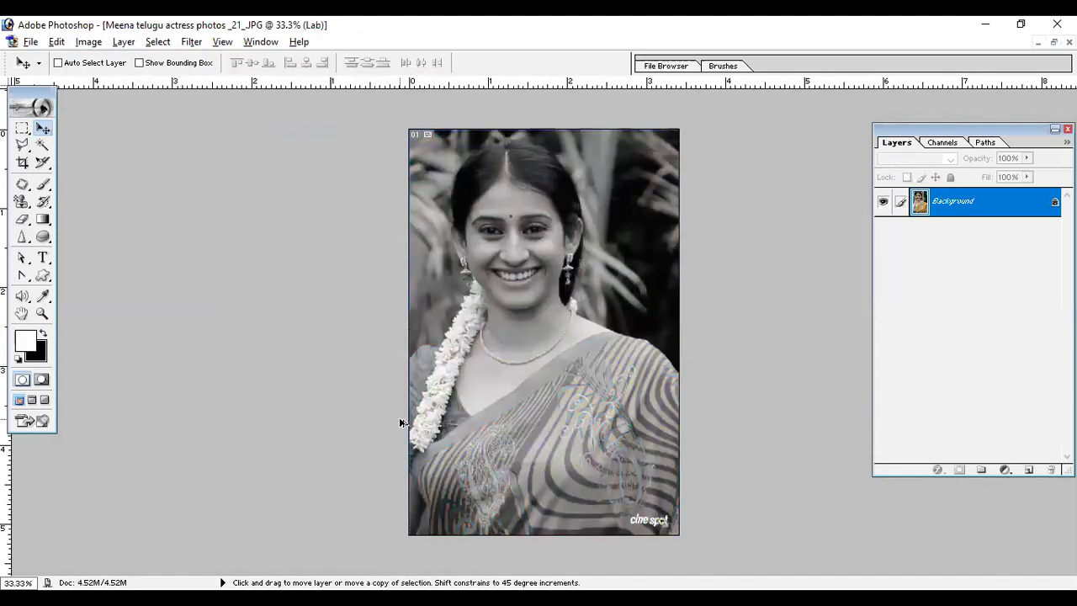
pyautogui.hotkey('ctrl', 'alt', 'z')
pyautogui.hotkey('ctrl', 'alt', 'z')
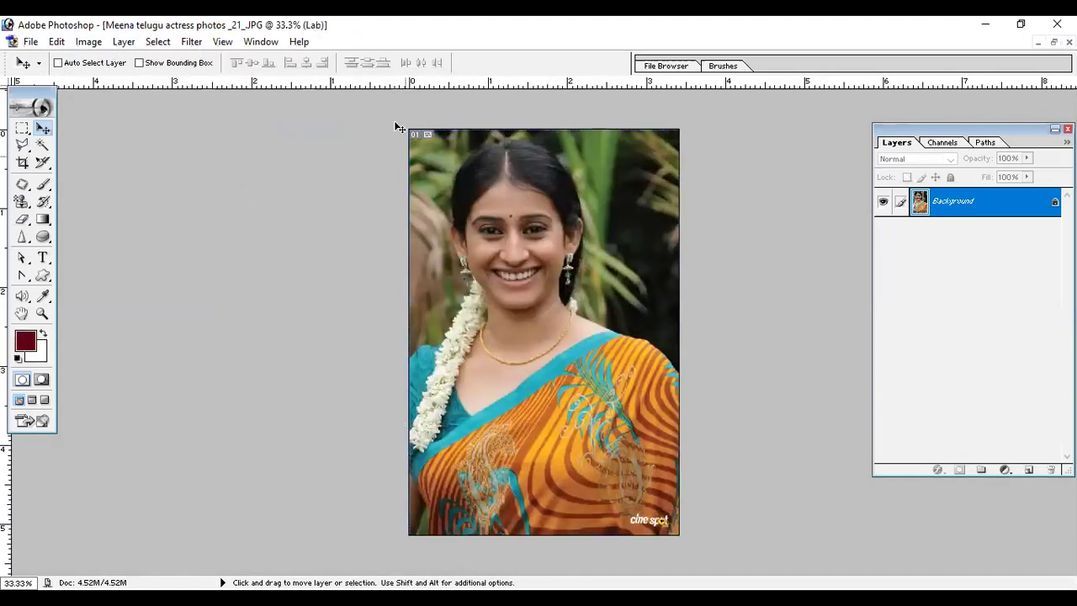
pyautogui.hotkey('ctrl', 'alt', 'z')
pyautogui.hotkey('ctrl', 'alt', 'z')
pyautogui.click(88, 42)
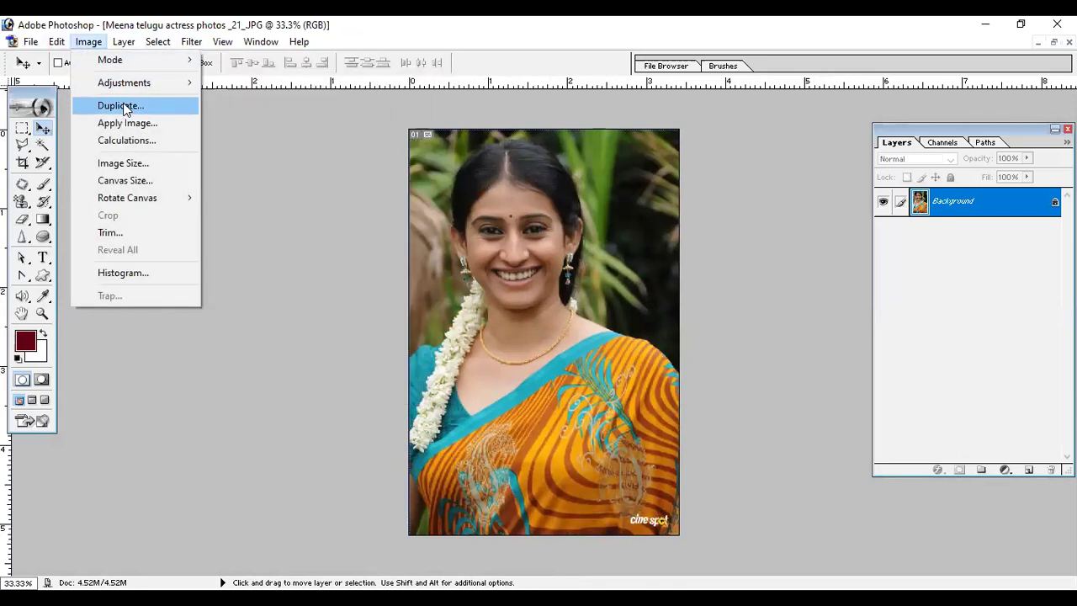
pyautogui.press('Escape')
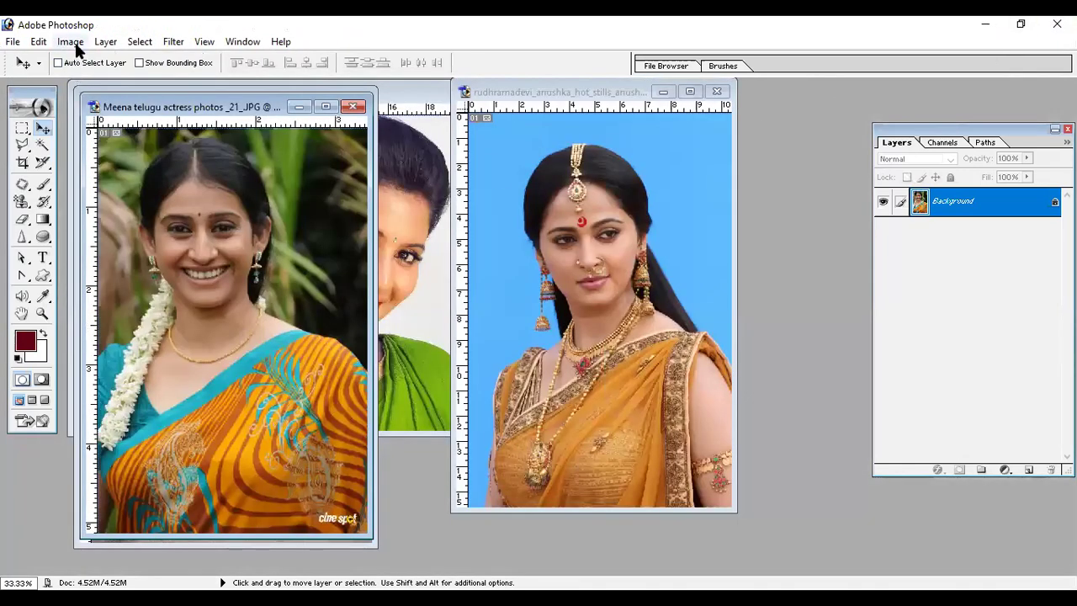
pyautogui.click(70, 41)
pyautogui.click(120, 106)
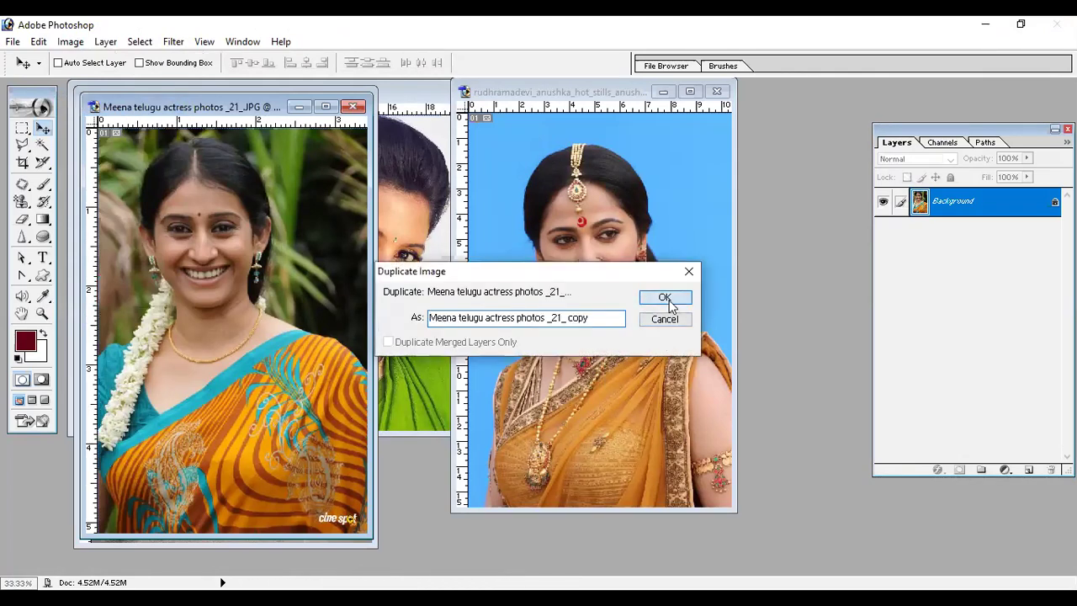
pyautogui.click(668, 303)
pyautogui.moveTo(268, 123); pyautogui.dragTo(509, 196)
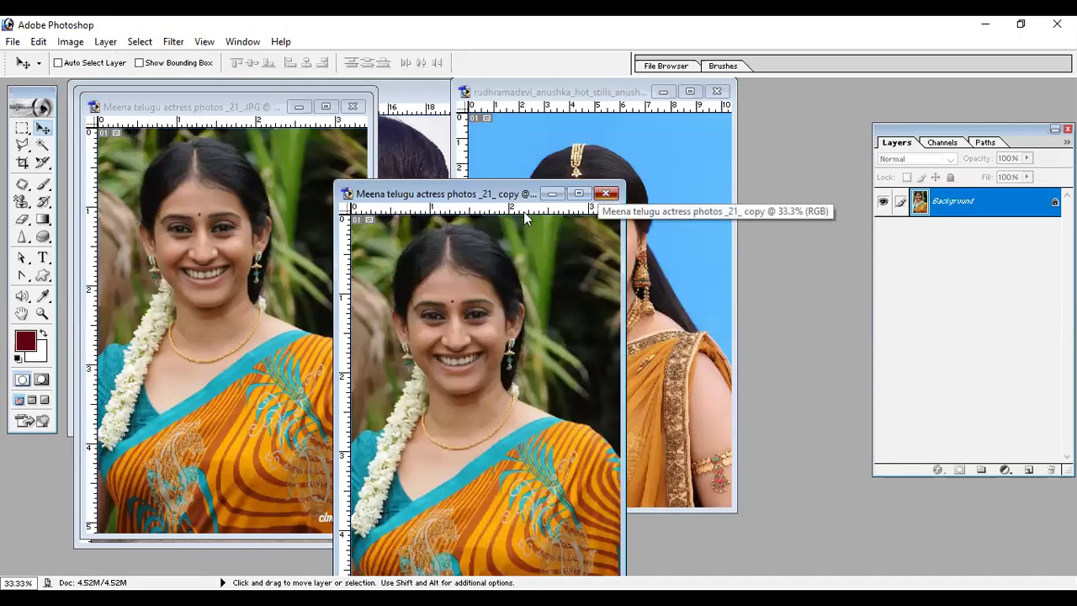
pyautogui.click(605, 193)
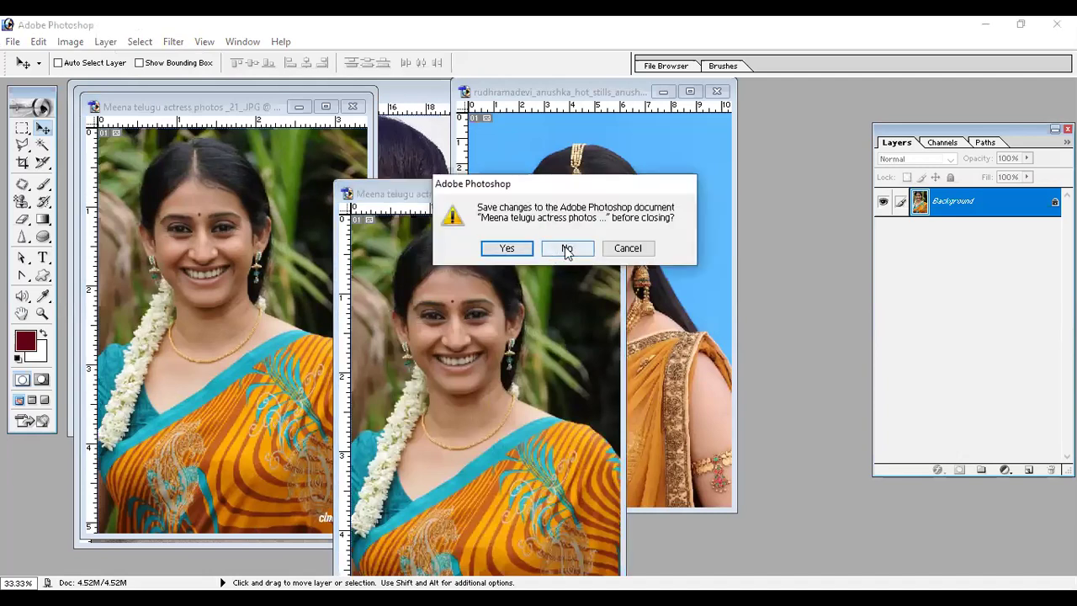
pyautogui.click(568, 249)
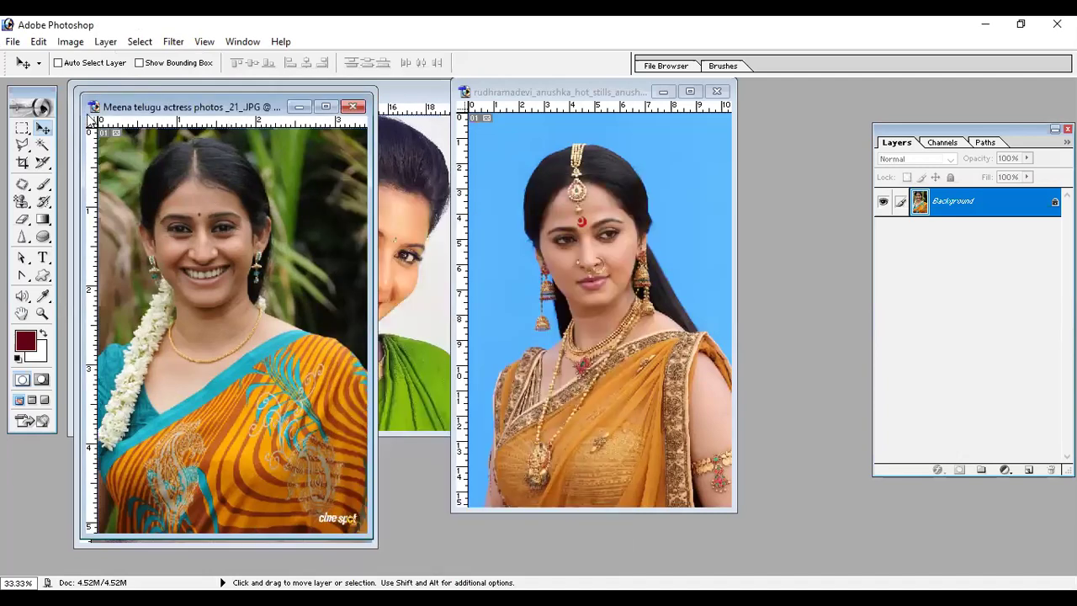
pyautogui.click(325, 106)
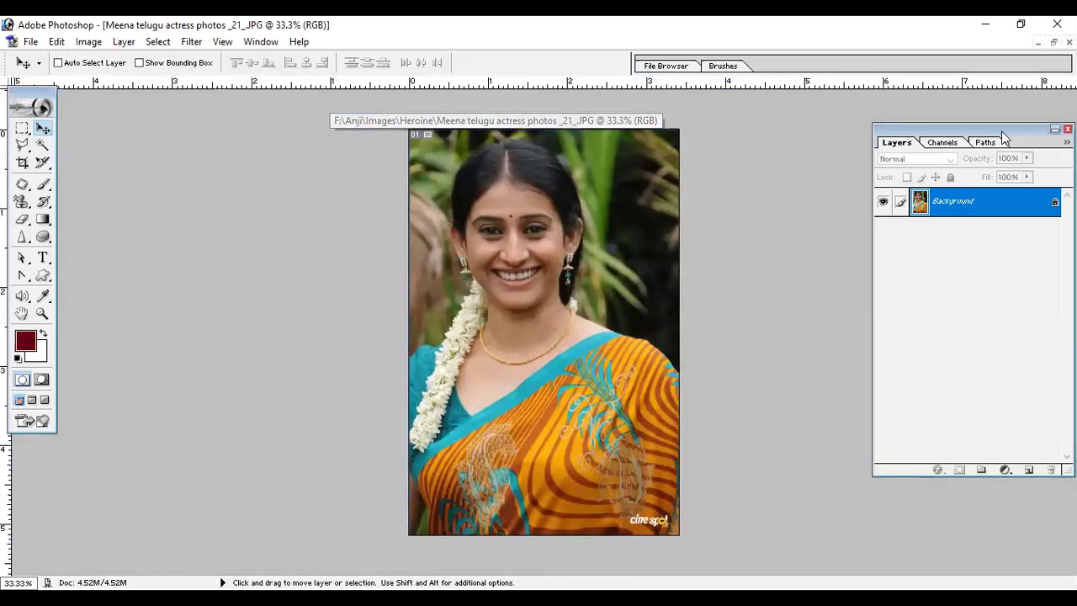
pyautogui.click(88, 41)
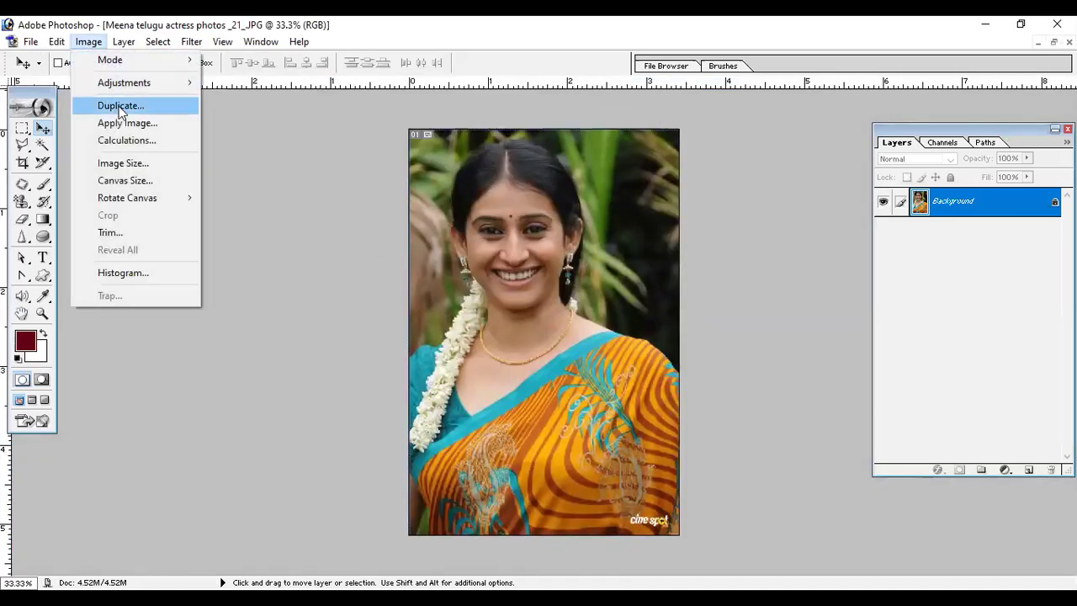
pyautogui.click(149, 128)
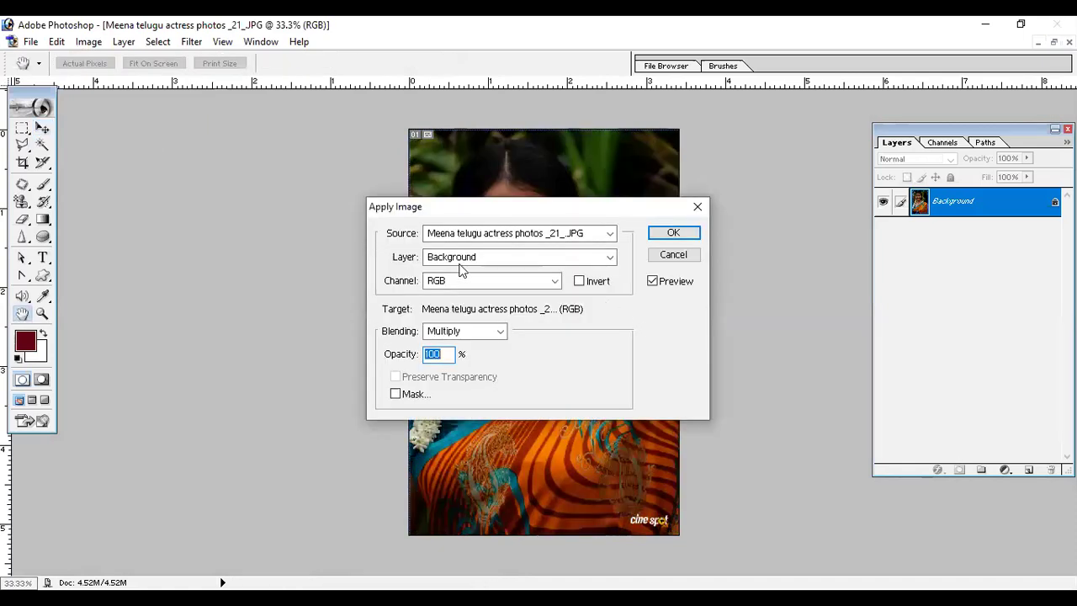
pyautogui.click(556, 281)
pyautogui.click(478, 309)
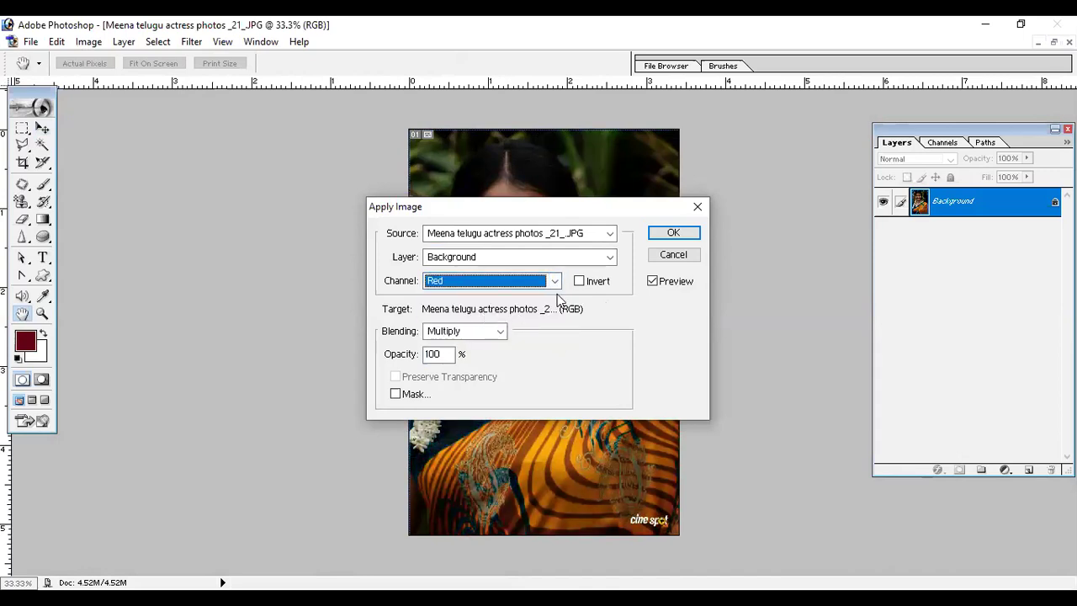
pyautogui.click(555, 281)
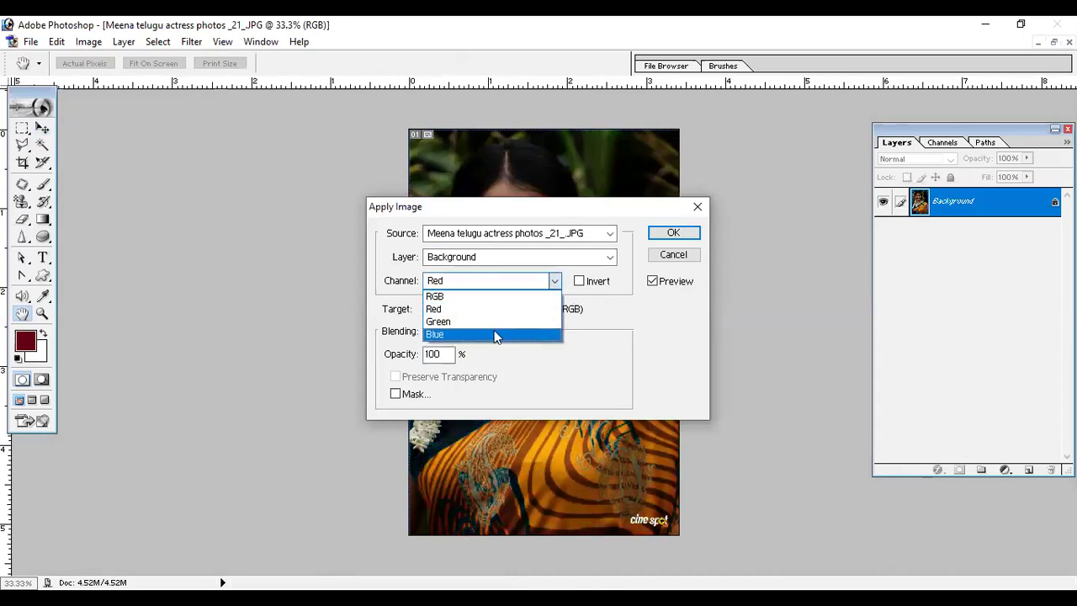
pyautogui.click(494, 334)
pyautogui.click(500, 332)
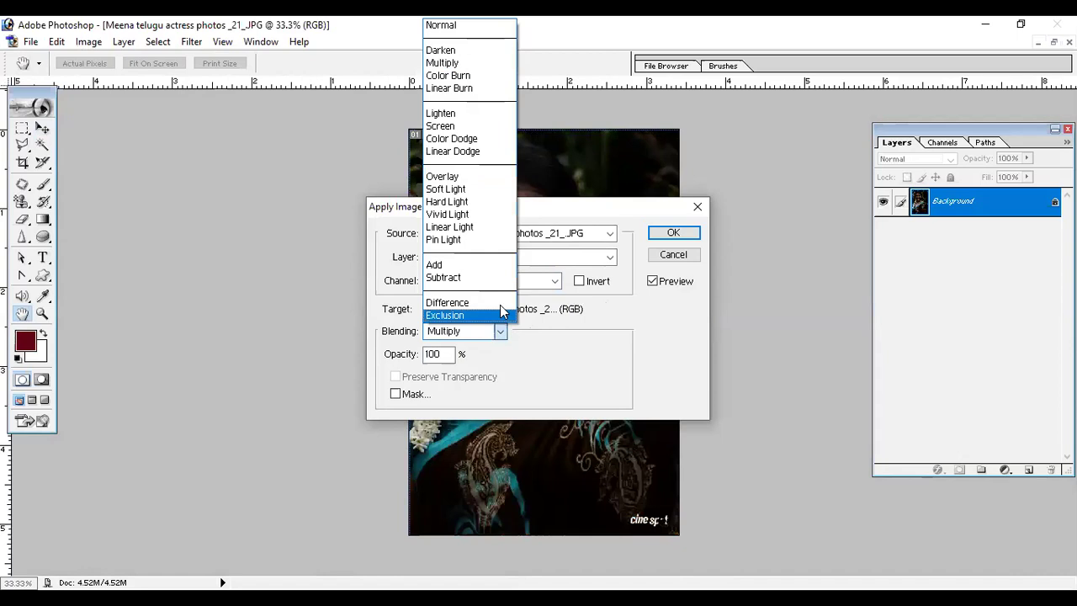
pyautogui.click(454, 125)
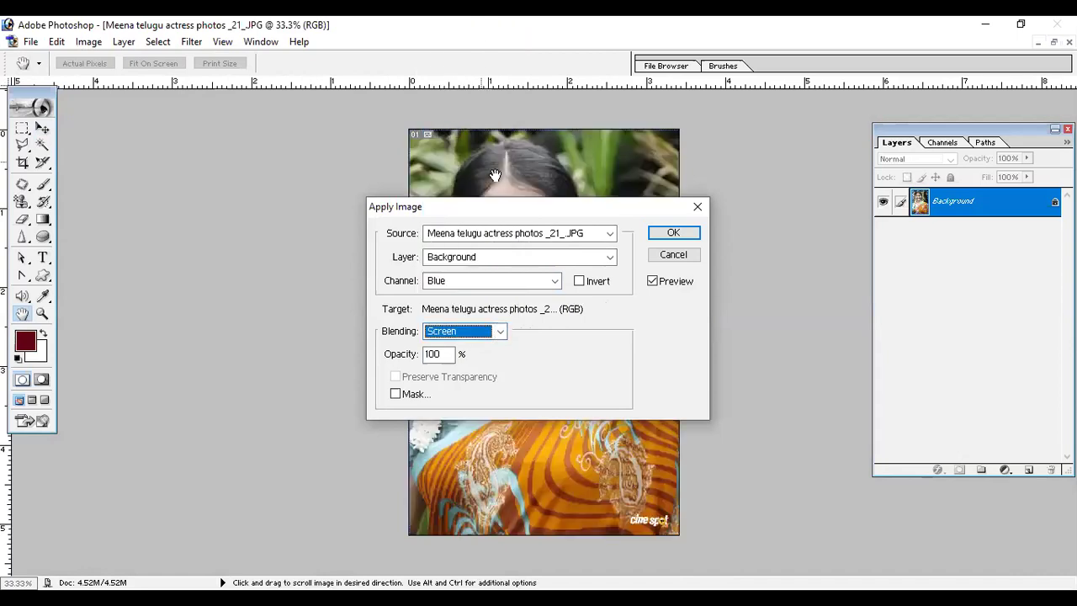
pyautogui.click(500, 332)
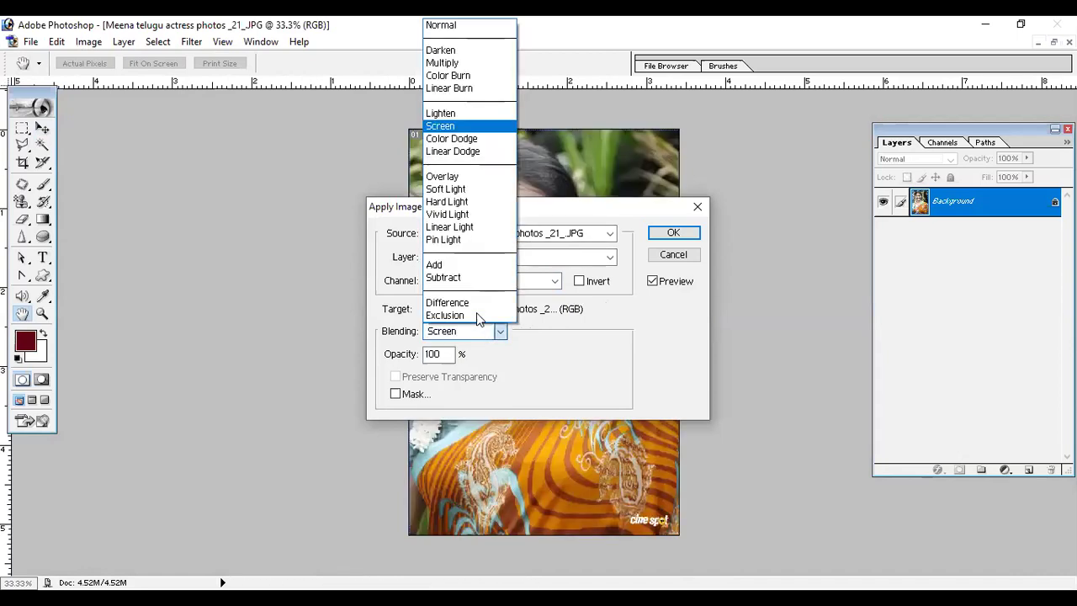
pyautogui.click(455, 240)
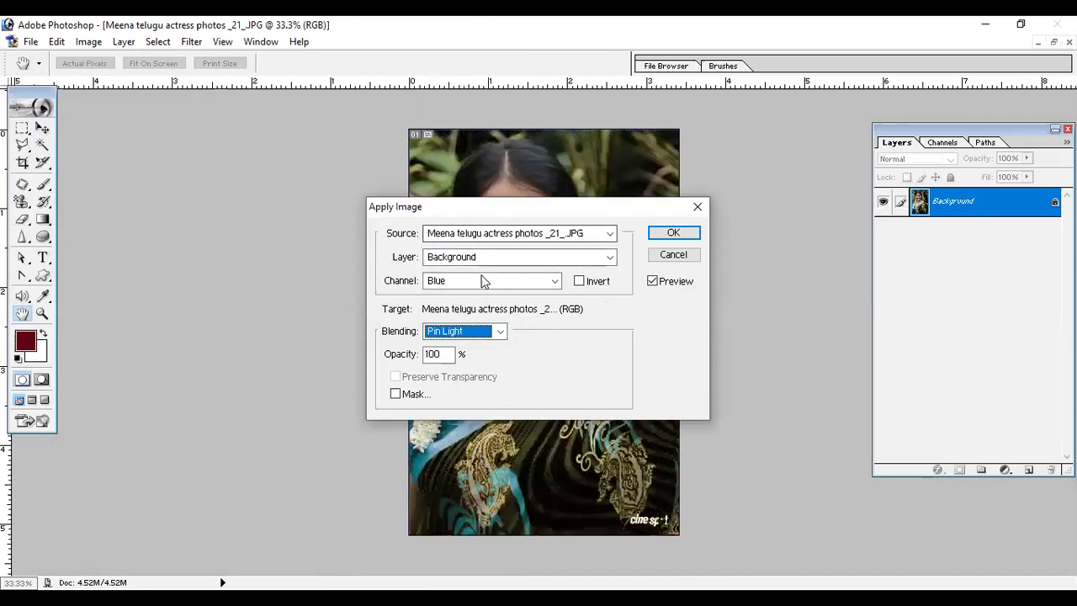
pyautogui.click(694, 240)
pyautogui.press('Escape')
pyautogui.press('v')
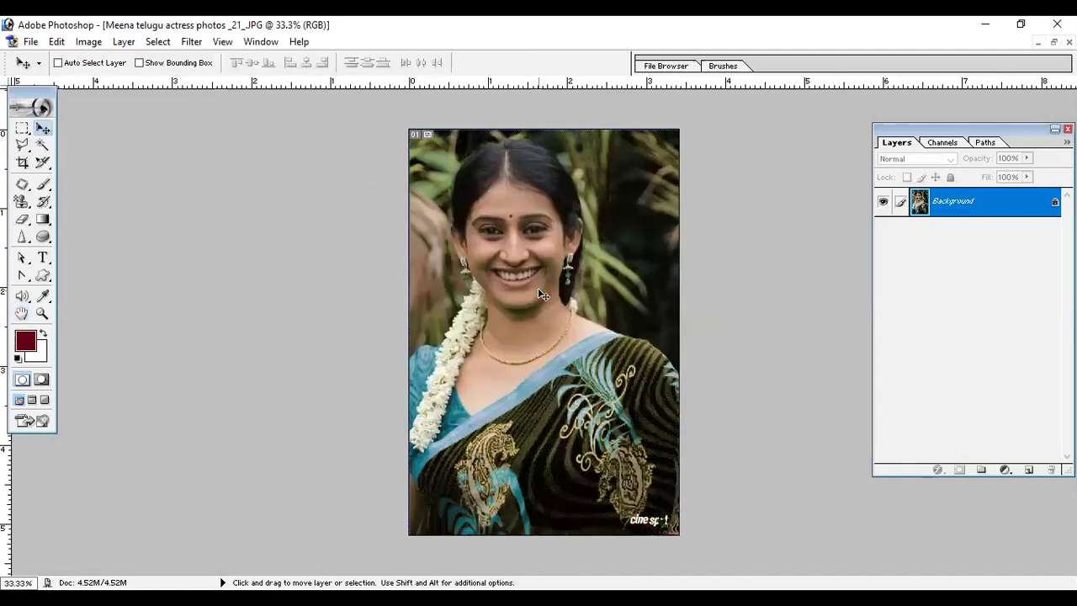
pyautogui.hotkey('ctrl', 'z')
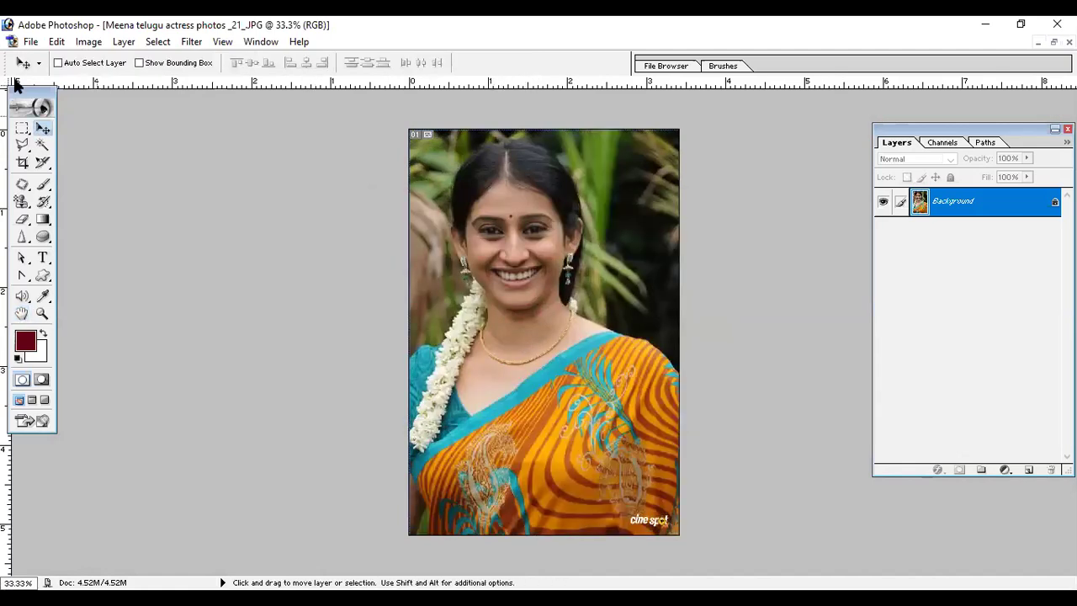
pyautogui.click(86, 42)
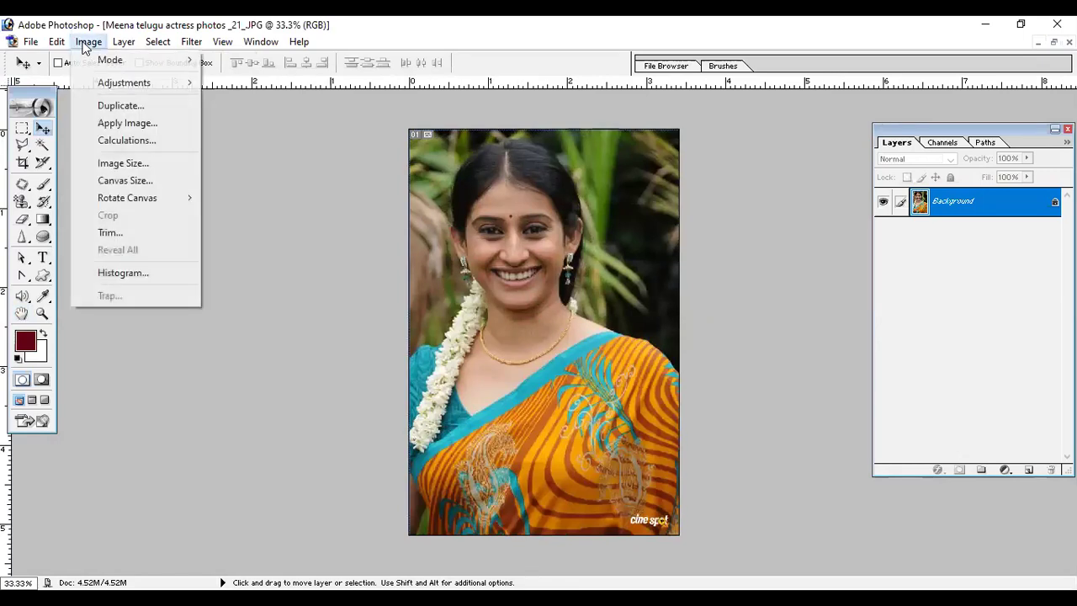
pyautogui.click(131, 140)
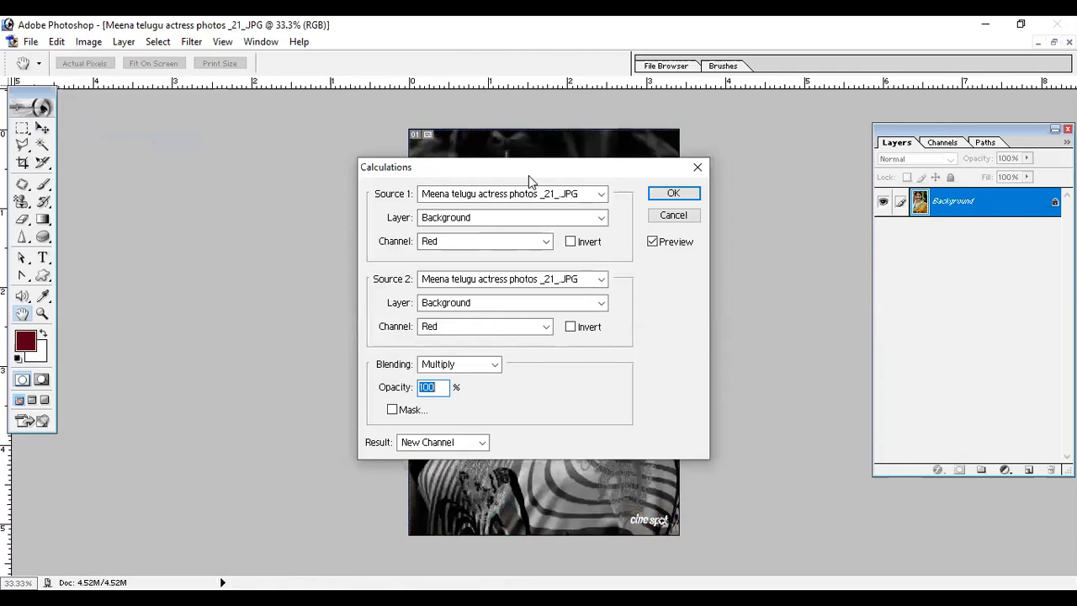
pyautogui.moveTo(528, 175); pyautogui.dragTo(286, 133)
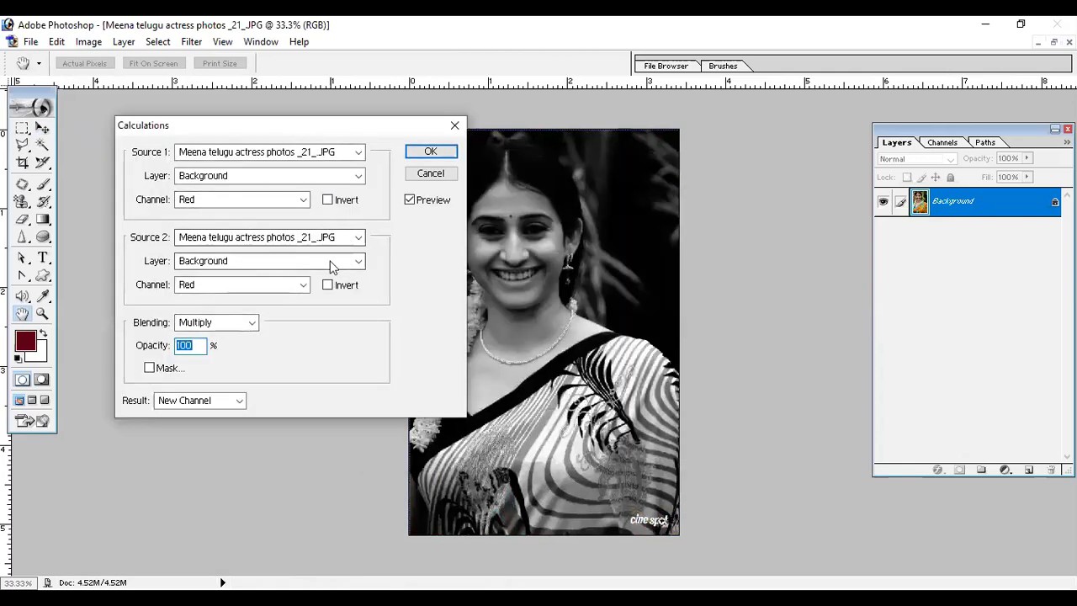
pyautogui.click(303, 200)
pyautogui.click(222, 239)
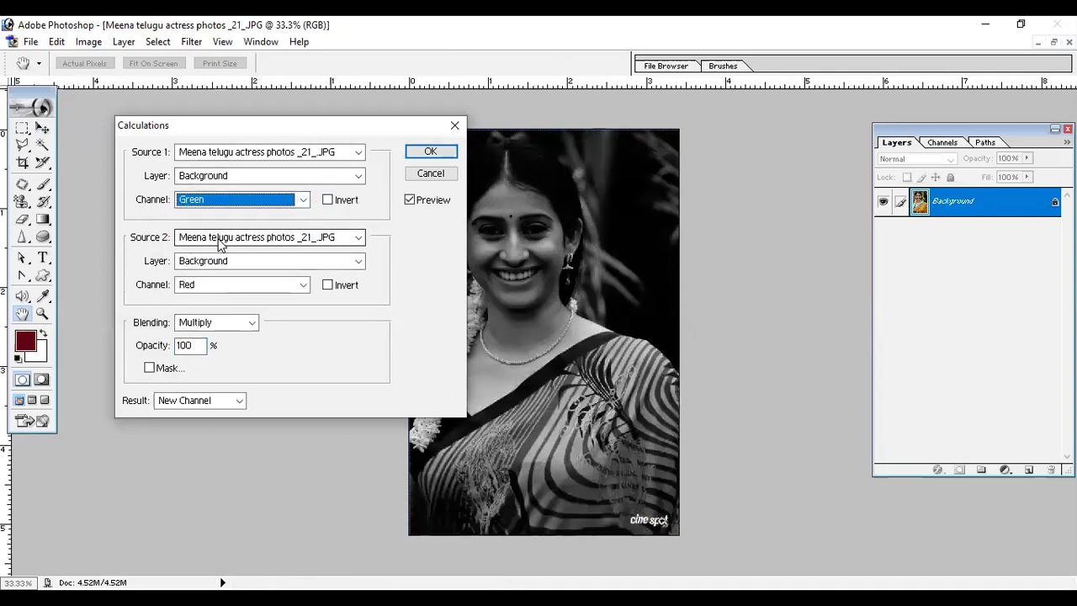
pyautogui.click(290, 285)
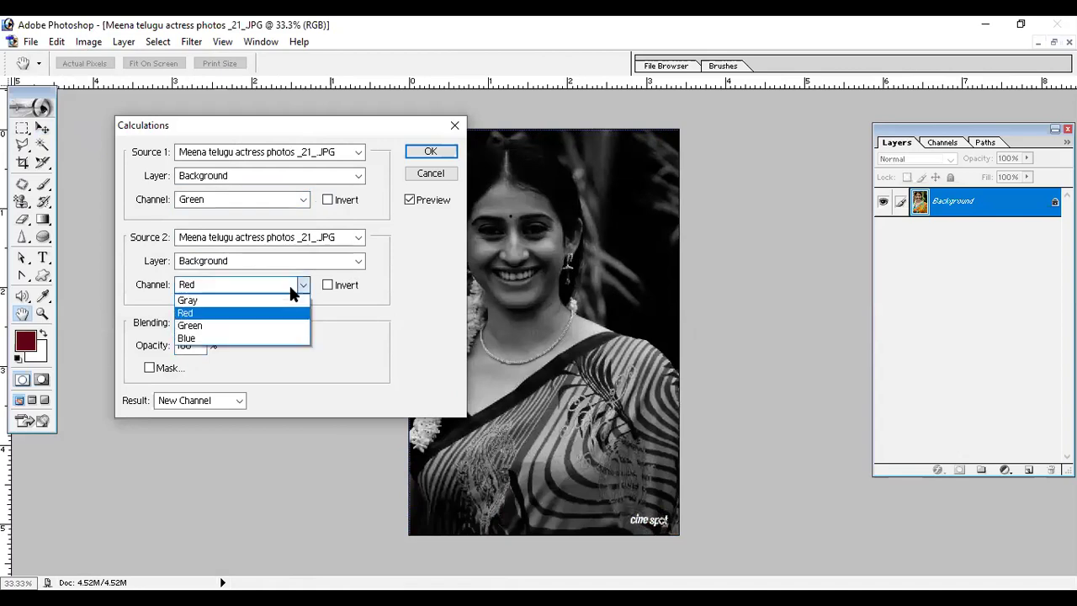
pyautogui.click(264, 337)
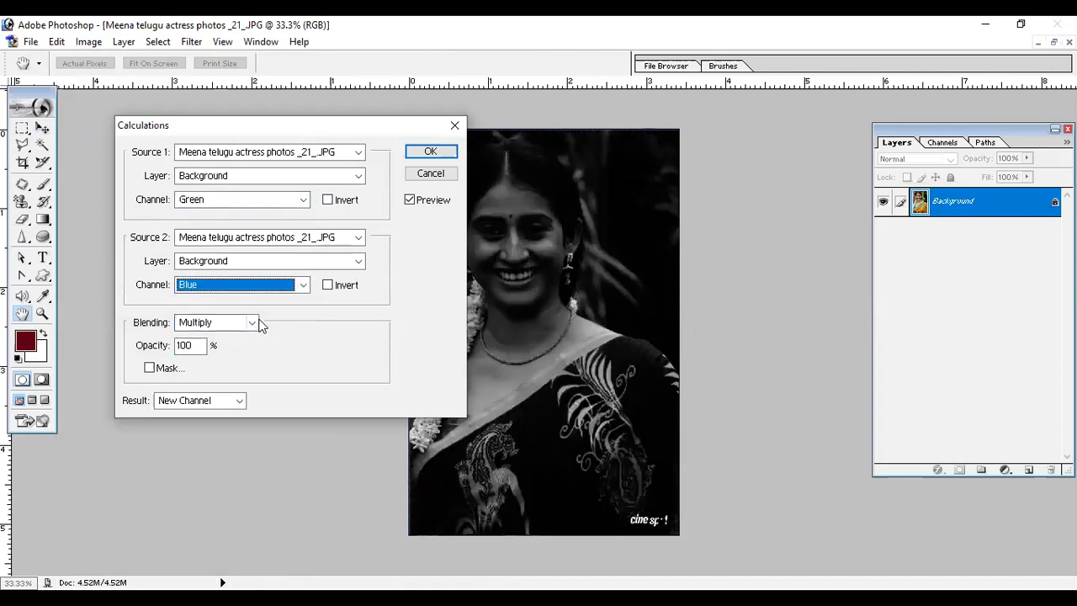
pyautogui.click(252, 324)
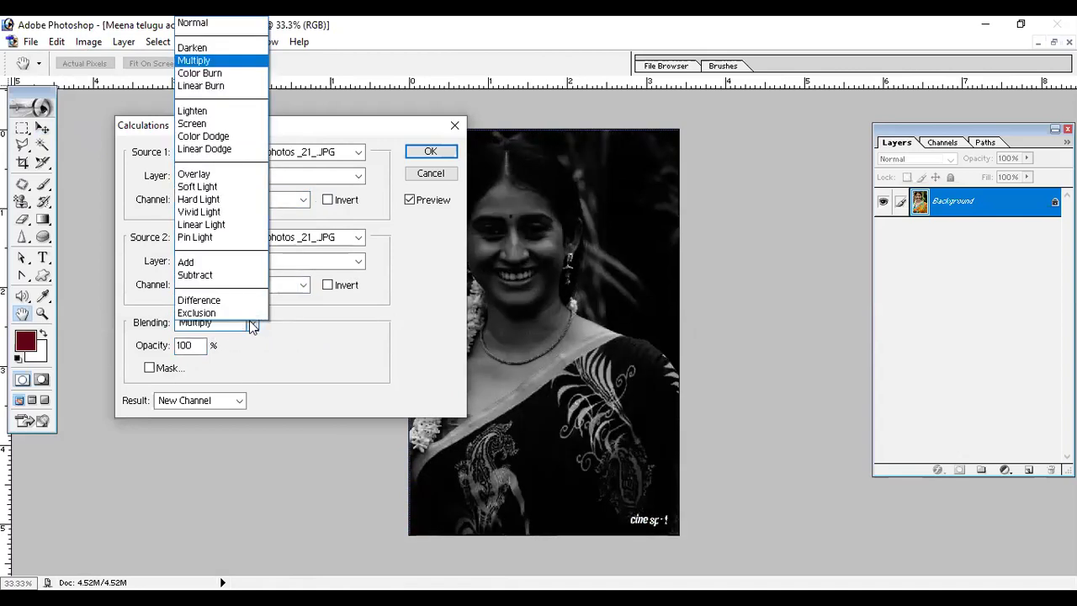
pyautogui.click(209, 25)
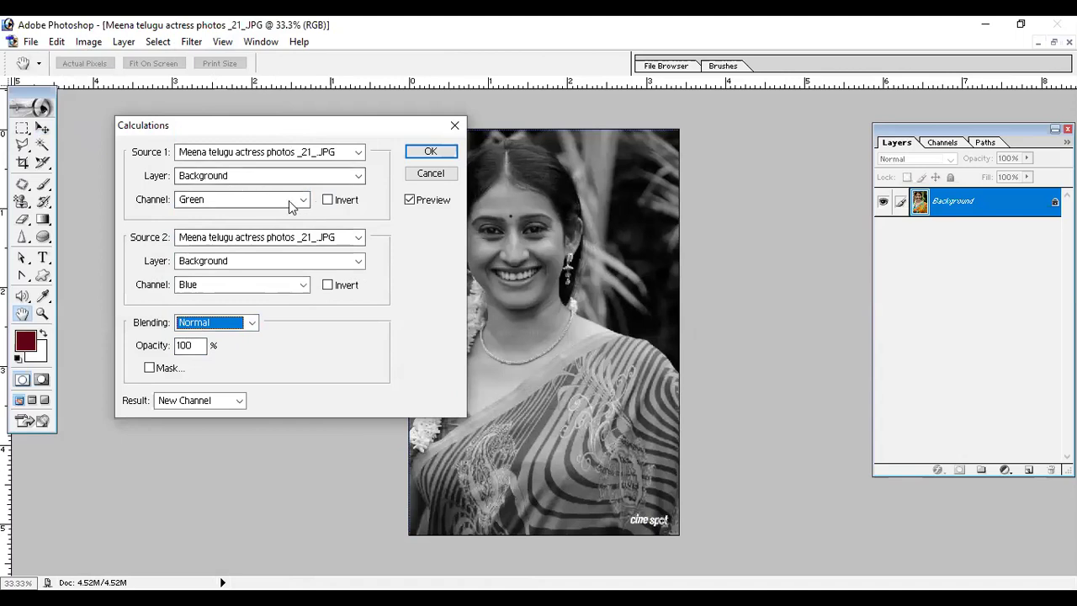
pyautogui.click(432, 174)
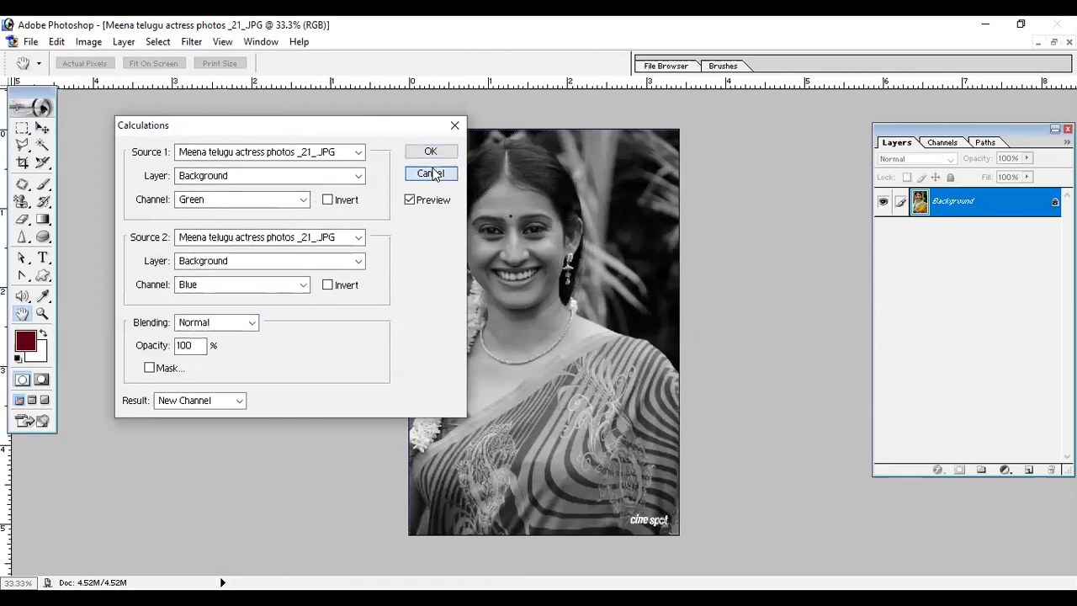
pyautogui.click(87, 43)
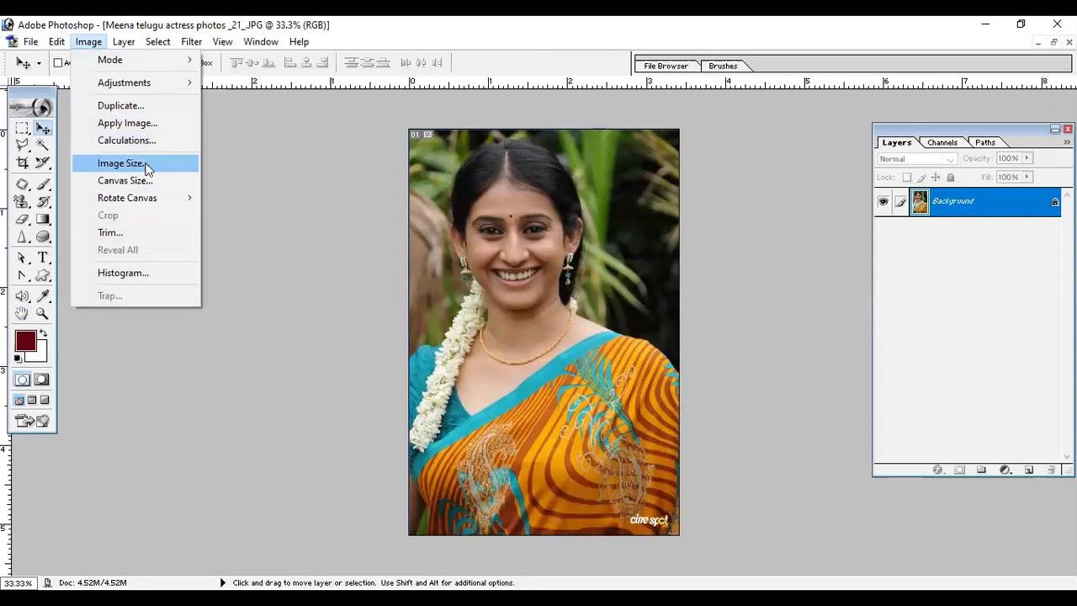
# Restore the sari photo into a floating window and drag it aside to reveal the other photos
pyautogui.click(1014, 62)
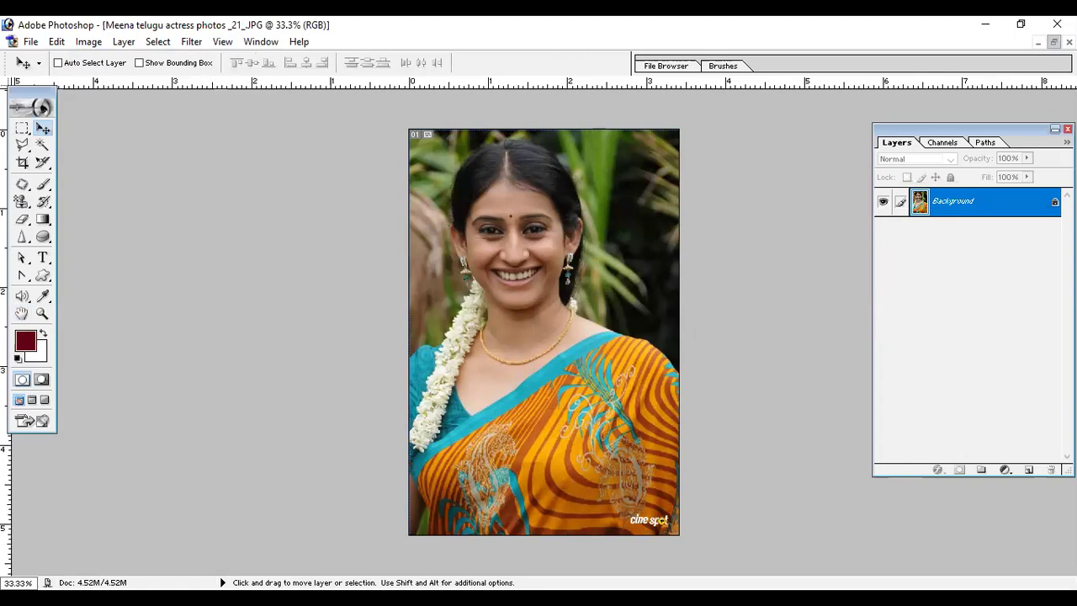
pyautogui.click(93, 40)
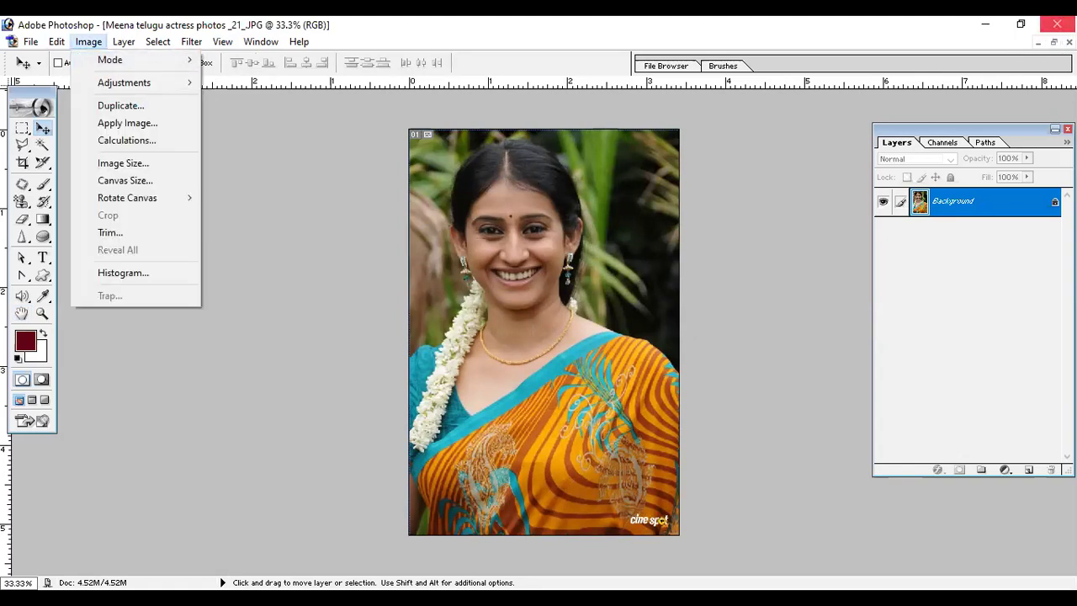
pyautogui.press('Escape')
pyautogui.click(1054, 41)
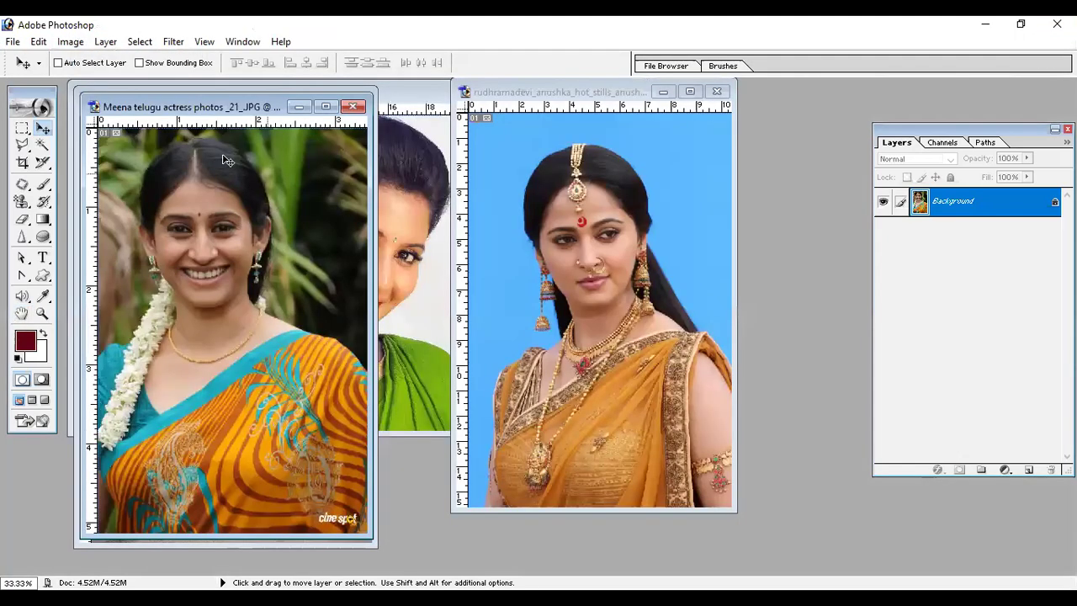
pyautogui.moveTo(237, 108); pyautogui.dragTo(320, 116)
# Resize the image to 2 × 2.5 inches in Image Size, then undo the resize
pyautogui.click(73, 42)
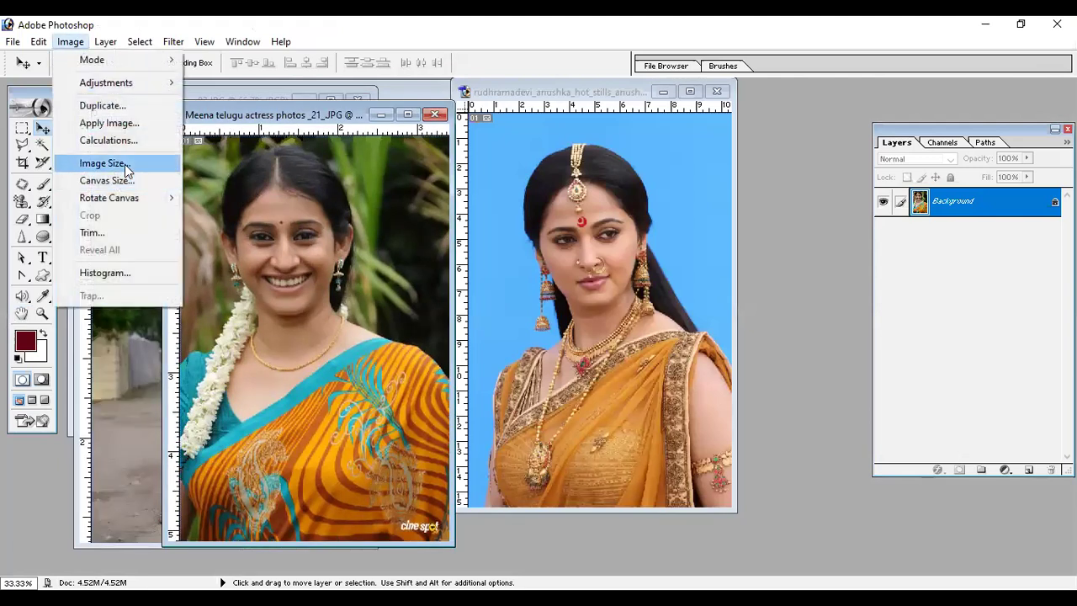
pyautogui.click(124, 164)
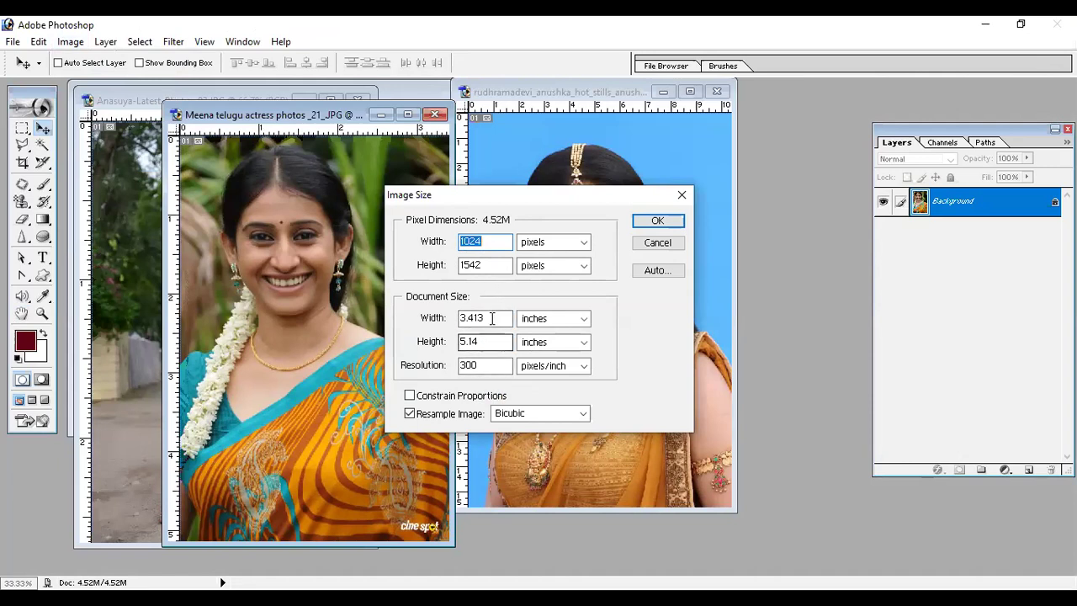
pyautogui.press('Tab')
pyautogui.press('Tab')
pyautogui.write('2')
pyautogui.press('Tab')
pyautogui.press('Tab')
pyautogui.press('Tab')
pyautogui.hotkey('shift', 'Tab')
pyautogui.write('2.5')
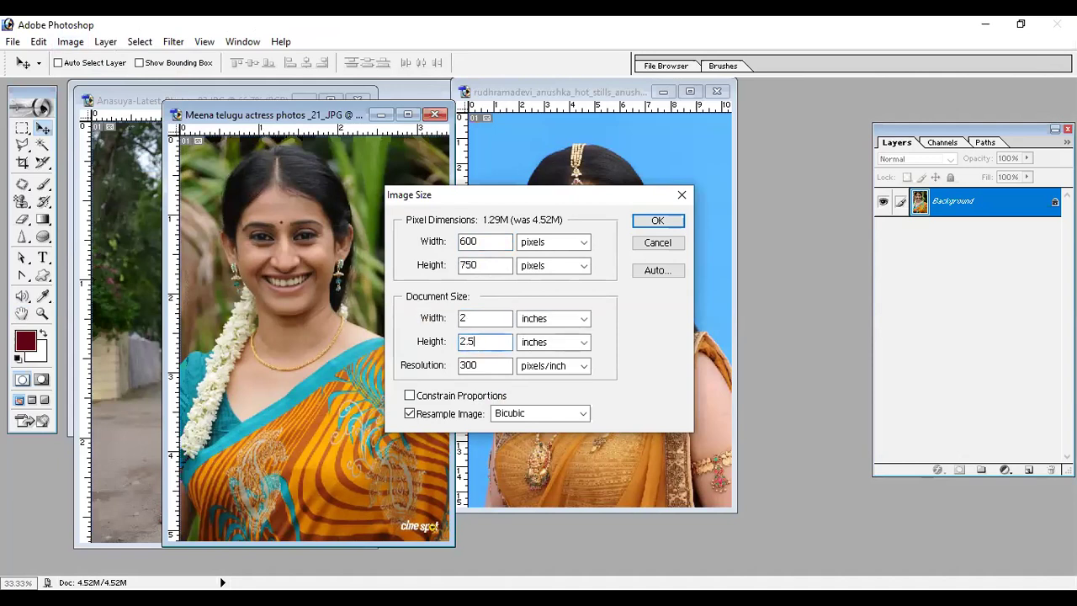
pyautogui.press('Return')
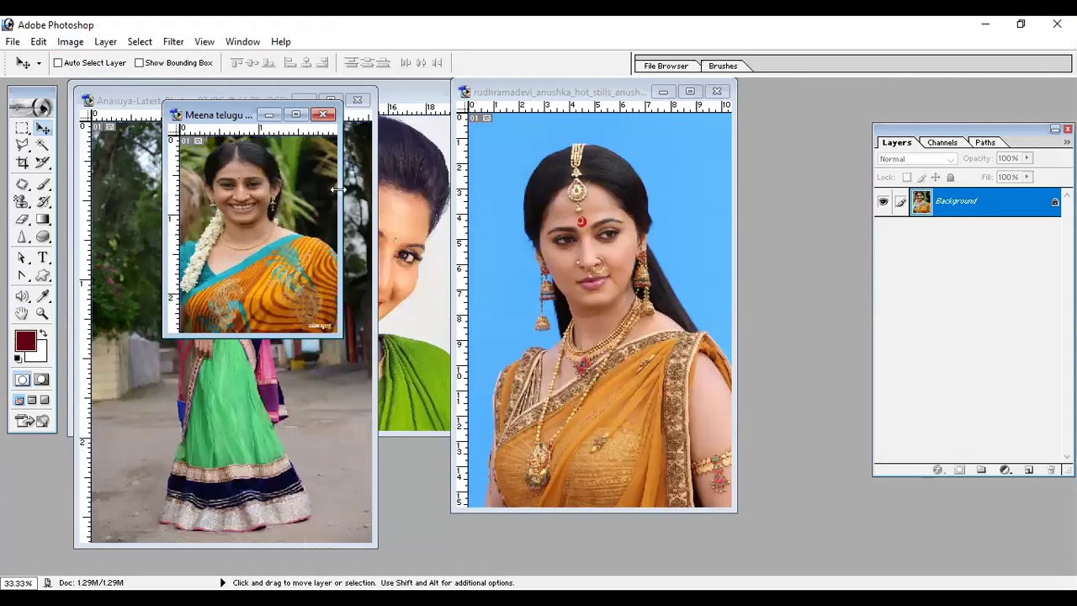
pyautogui.hotkey('ctrl', 'z')
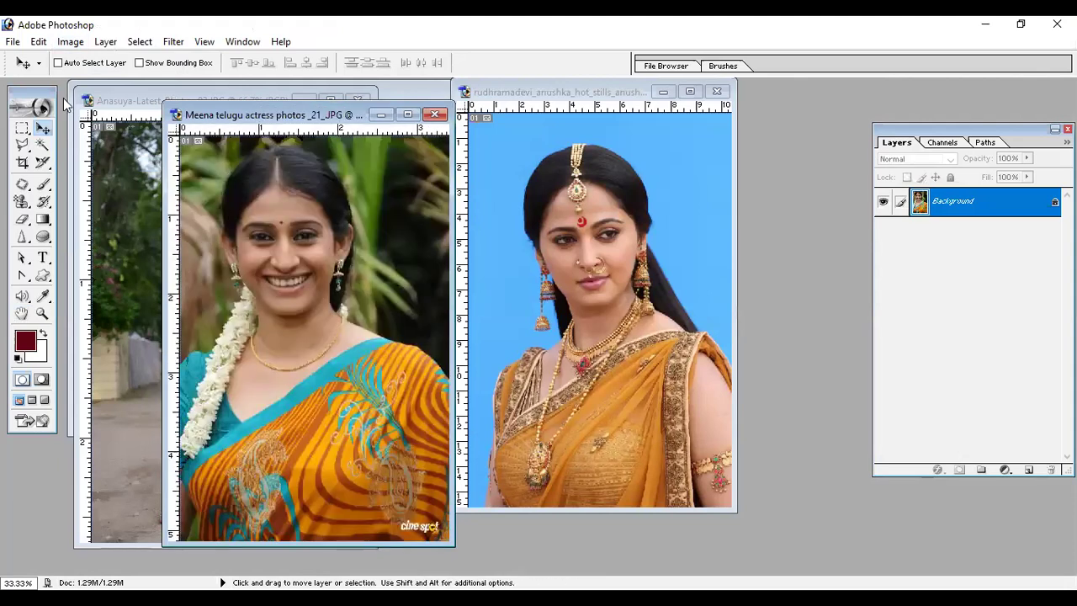
# Set the canvas width to 5 inches with a right-middle anchor, adding space on the left
pyautogui.click(70, 42)
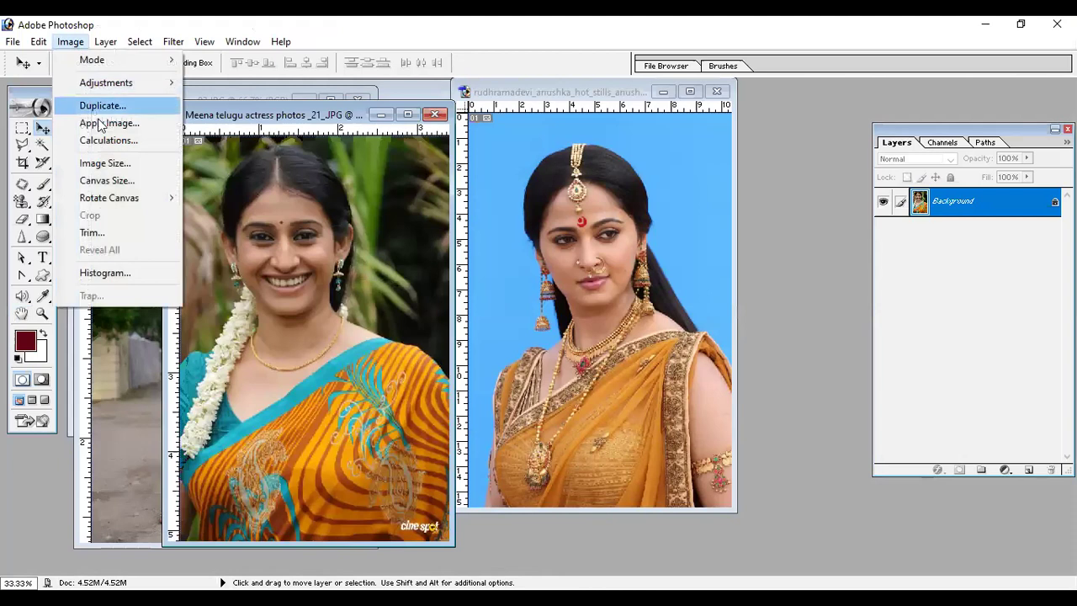
pyautogui.click(148, 182)
pyautogui.moveTo(487, 199); pyautogui.dragTo(563, 210)
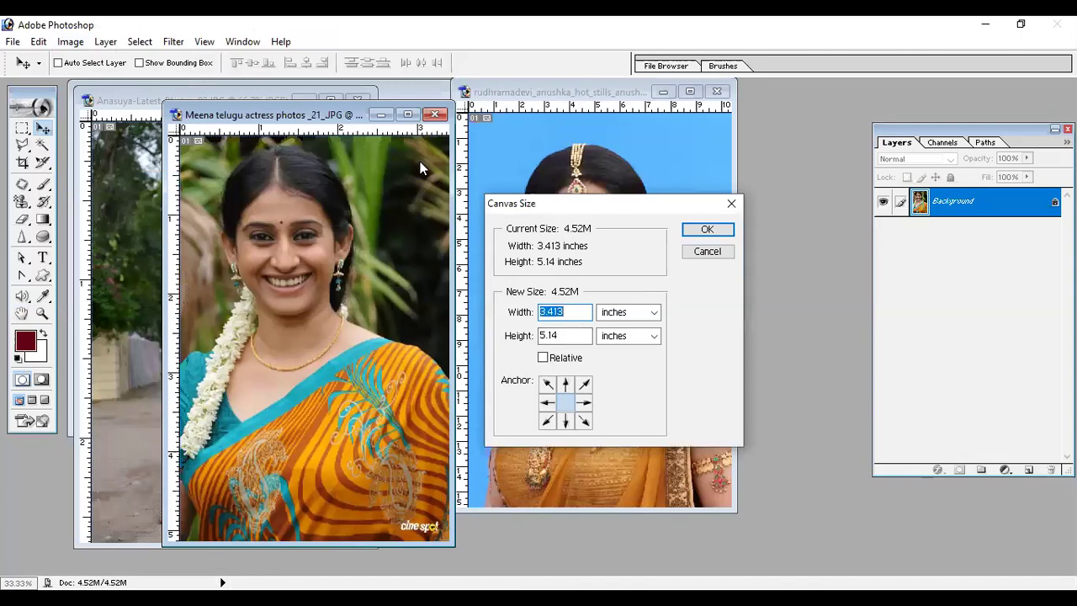
pyautogui.click(585, 404)
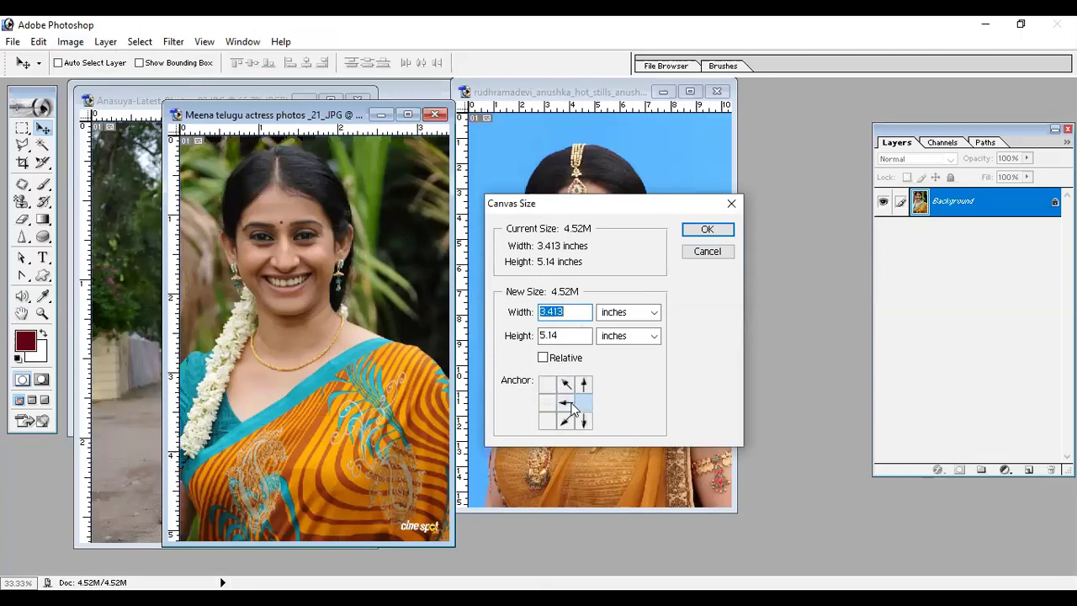
pyautogui.write('5')
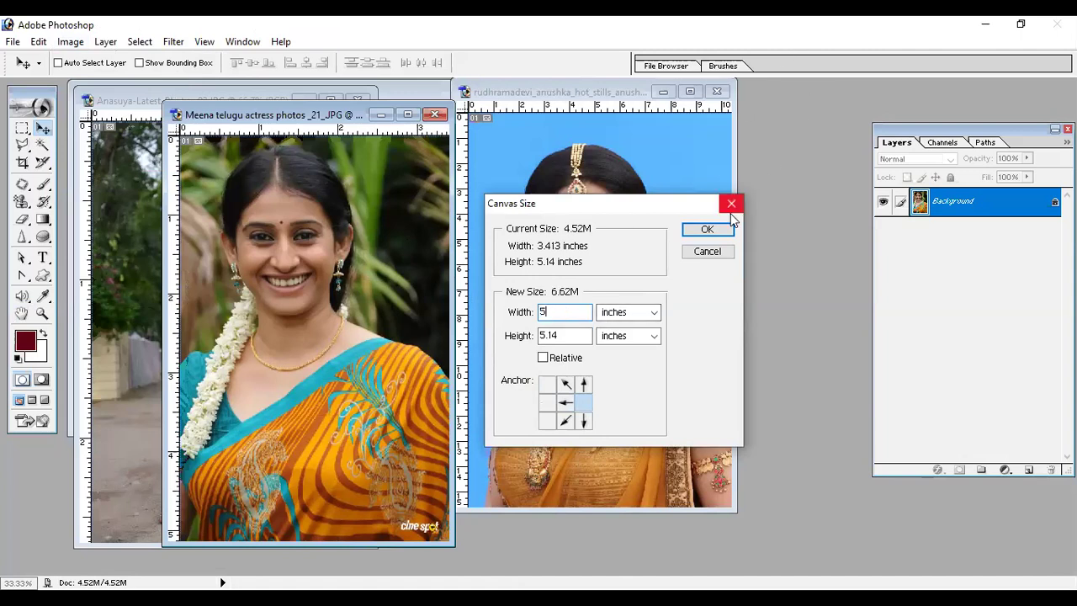
pyautogui.click(707, 230)
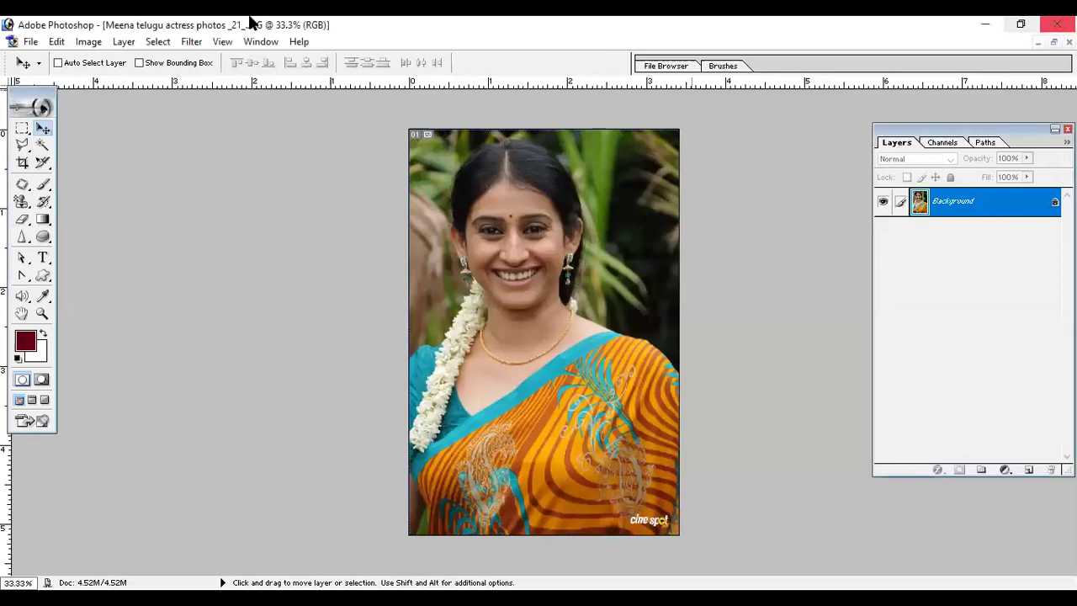
pyautogui.click(88, 42)
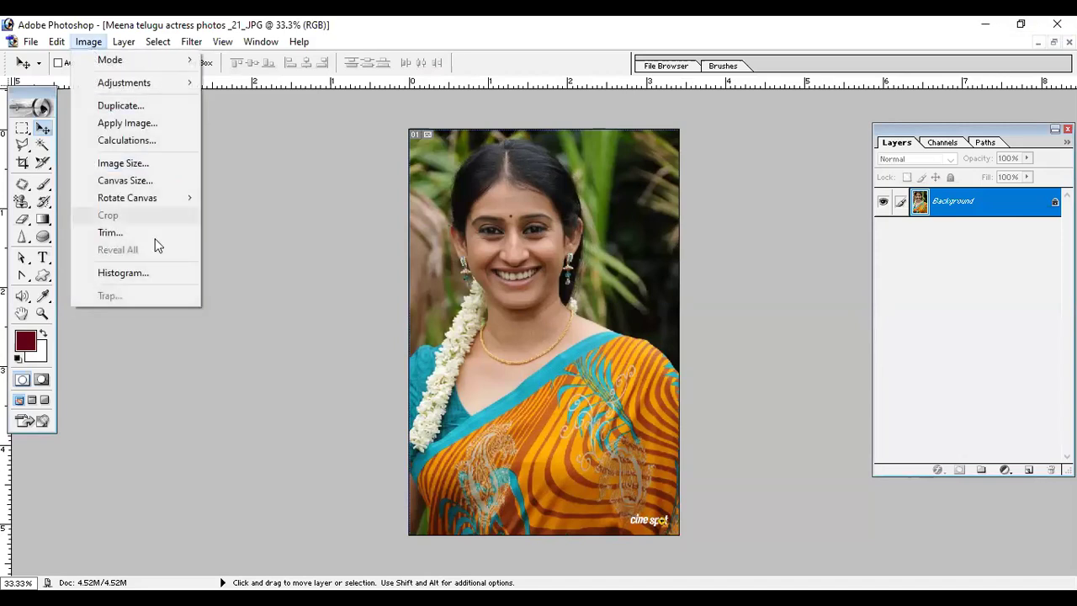
pyautogui.click(150, 182)
pyautogui.click(566, 387)
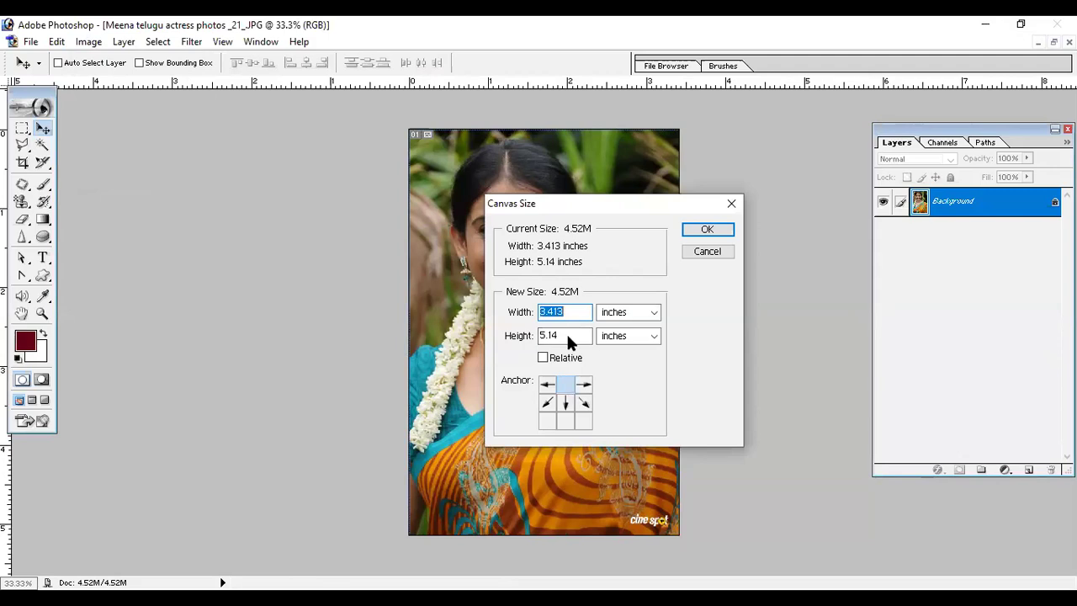
pyautogui.write('1.5')
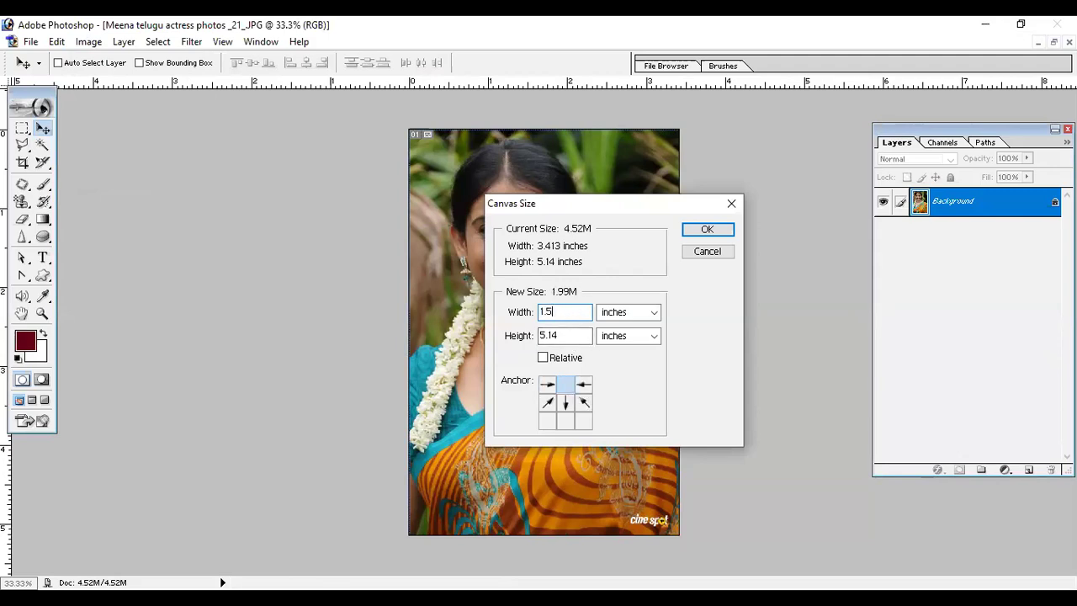
pyautogui.press('Return')
pyautogui.click(545, 252)
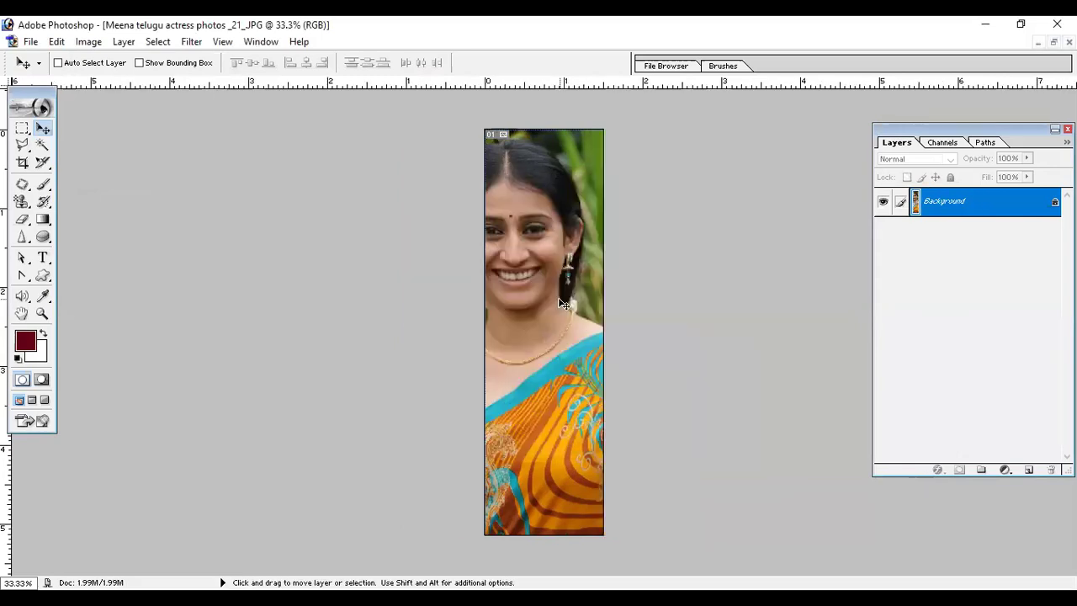
pyautogui.hotkey('ctrl', 'z')
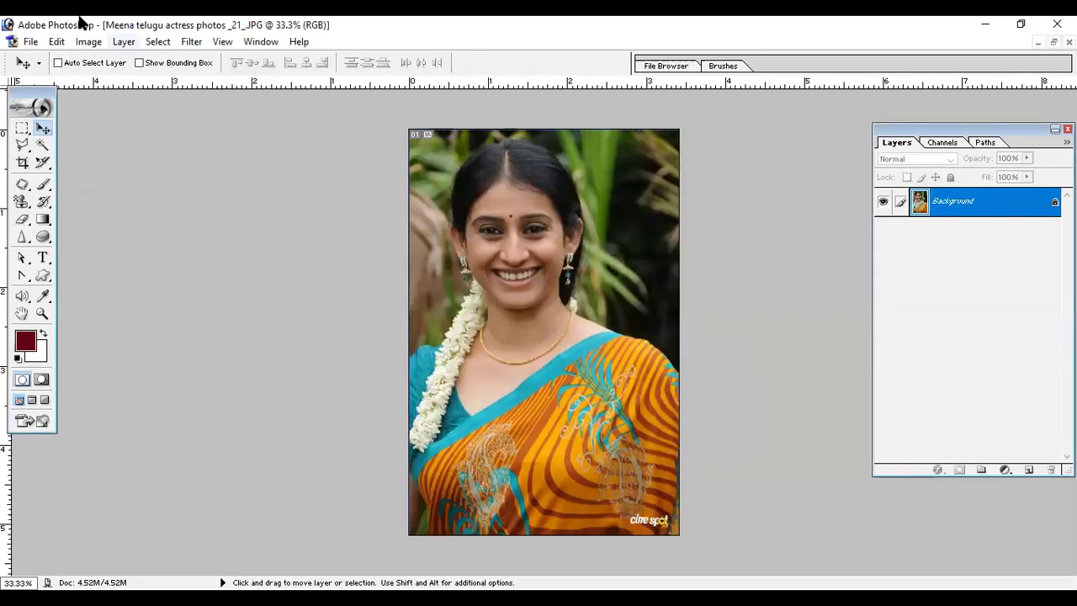
pyautogui.click(89, 41)
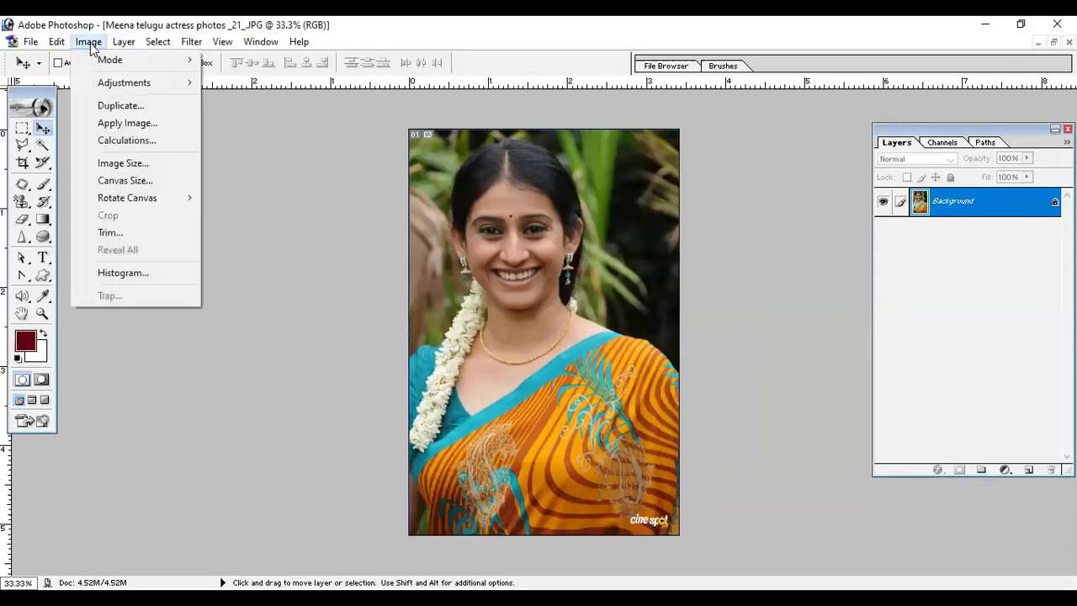
pyautogui.click(137, 182)
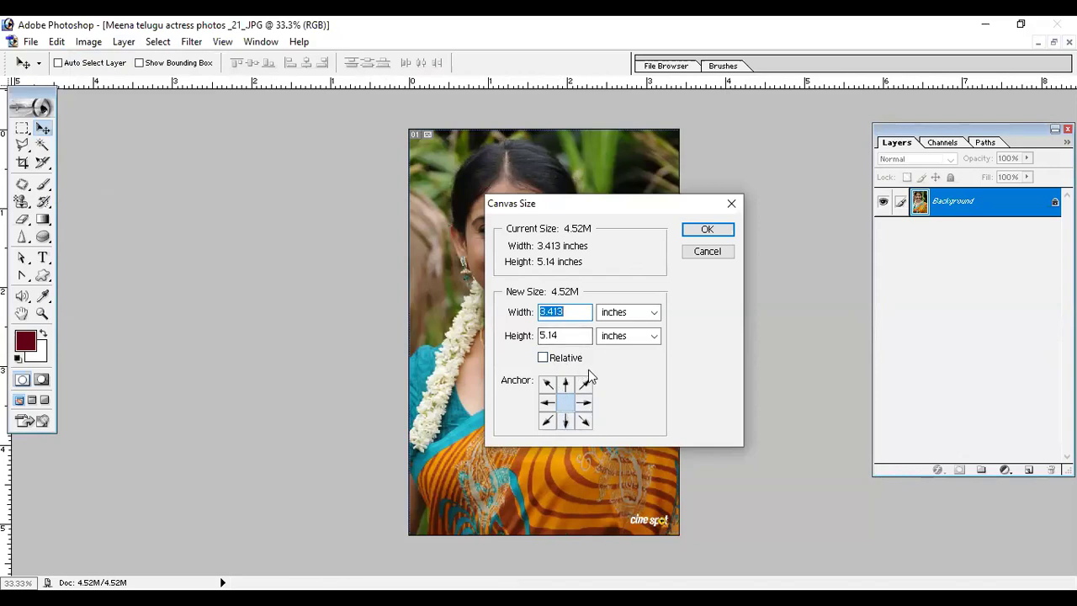
pyautogui.click(707, 254)
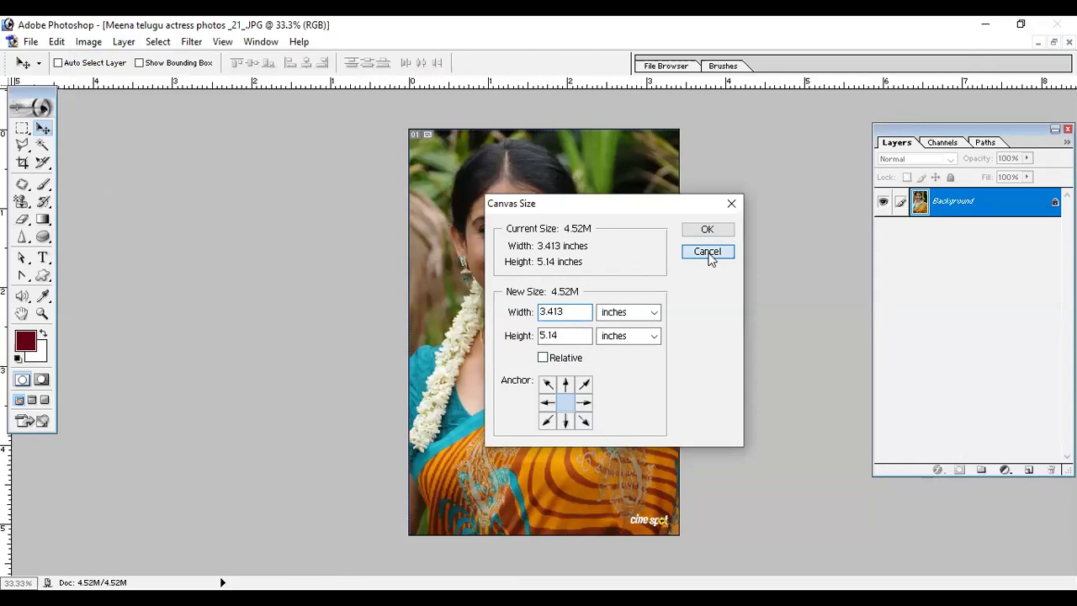
pyautogui.click(90, 44)
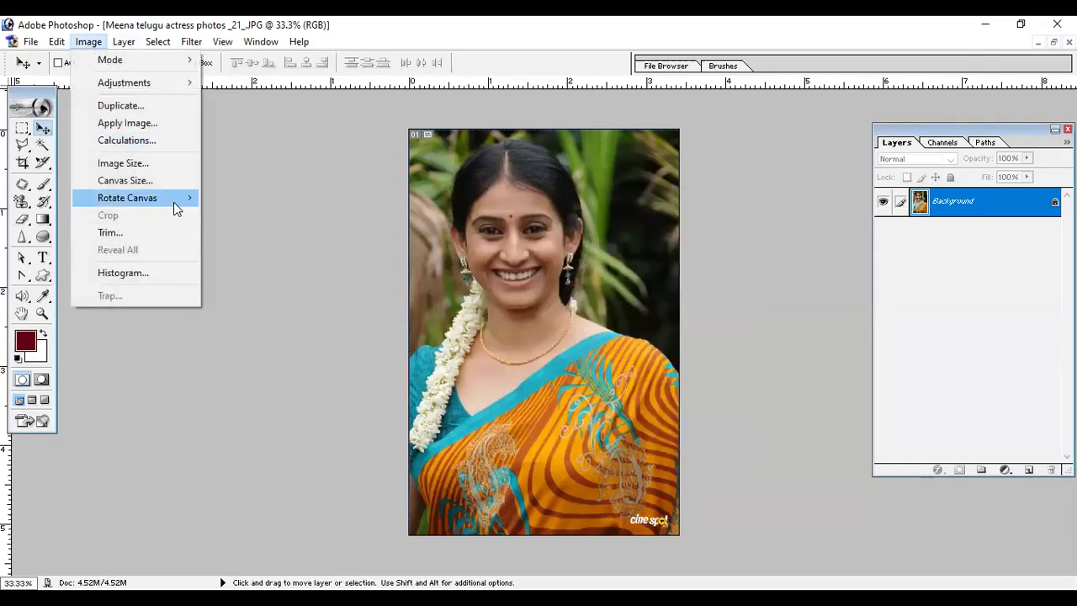
pyautogui.moveTo(173, 204)
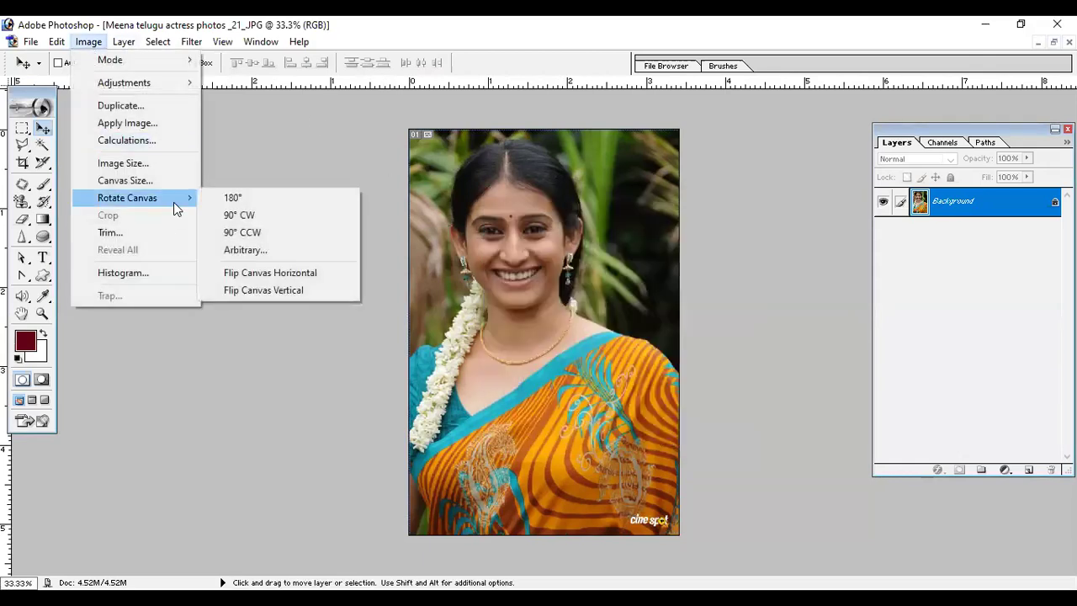
pyautogui.click(238, 197)
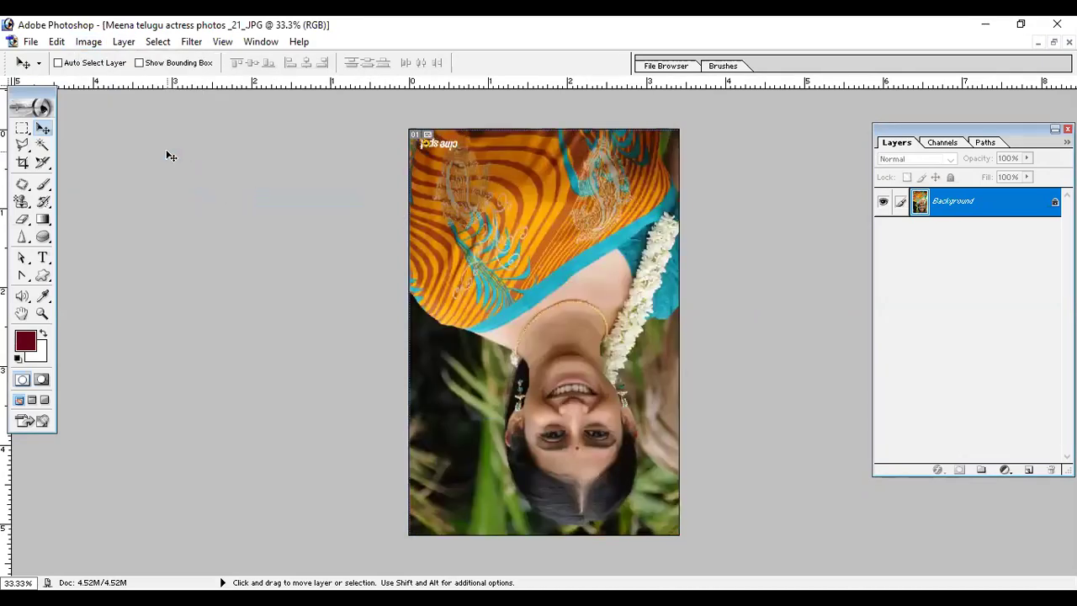
pyautogui.click(84, 44)
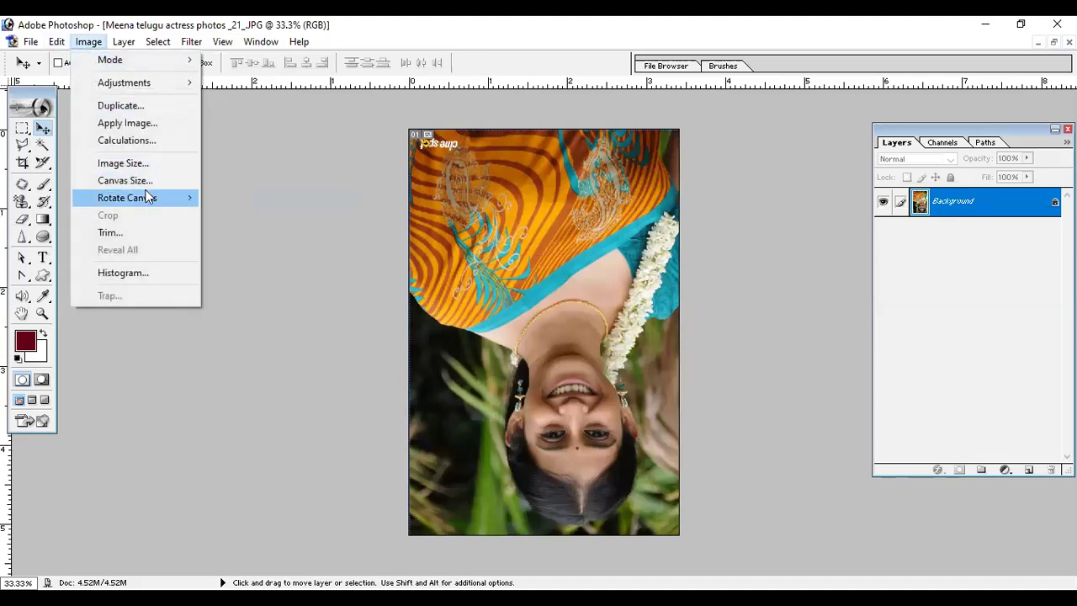
pyautogui.moveTo(149, 196)
pyautogui.click(241, 215)
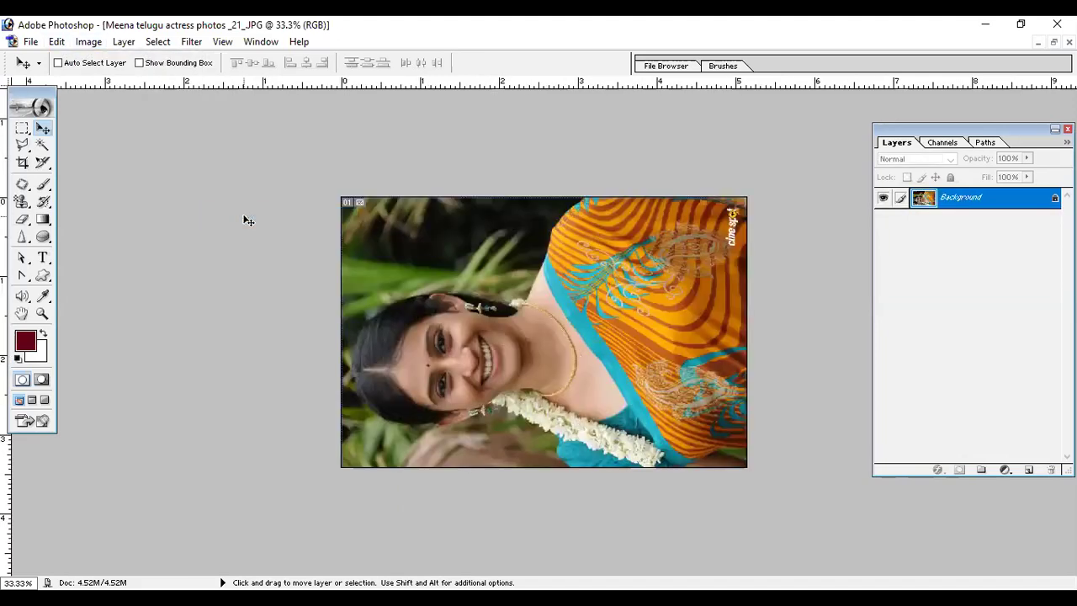
pyautogui.click(84, 46)
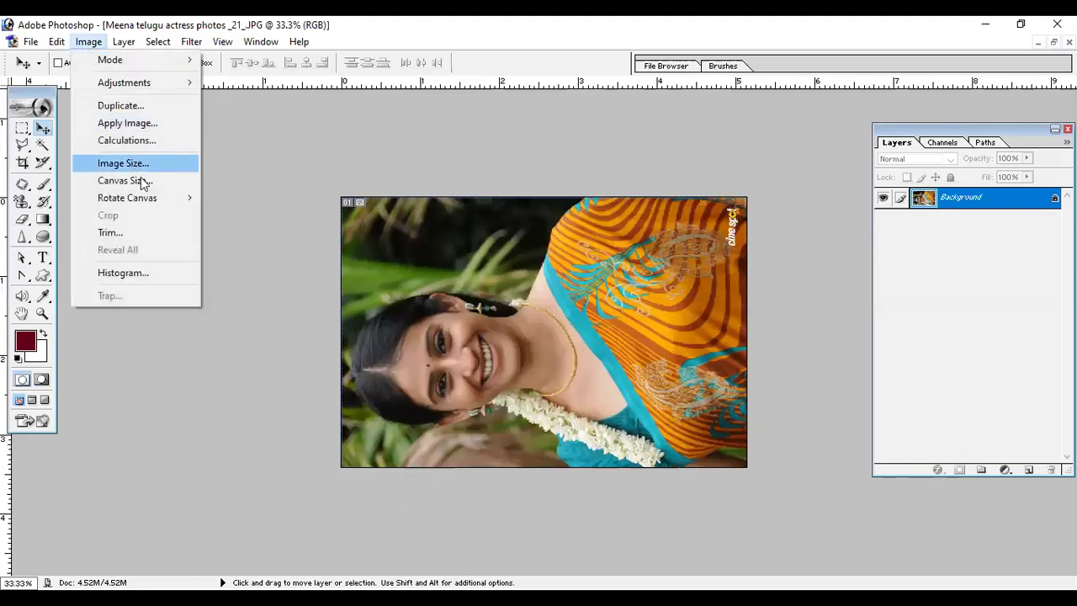
pyautogui.moveTo(169, 204)
pyautogui.click(242, 214)
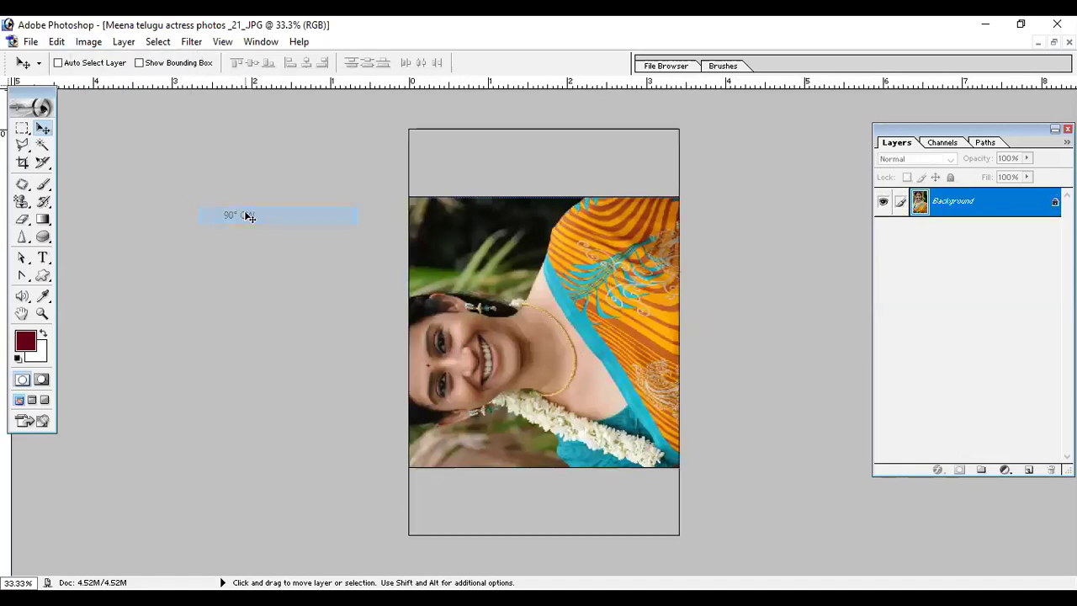
pyautogui.click(87, 42)
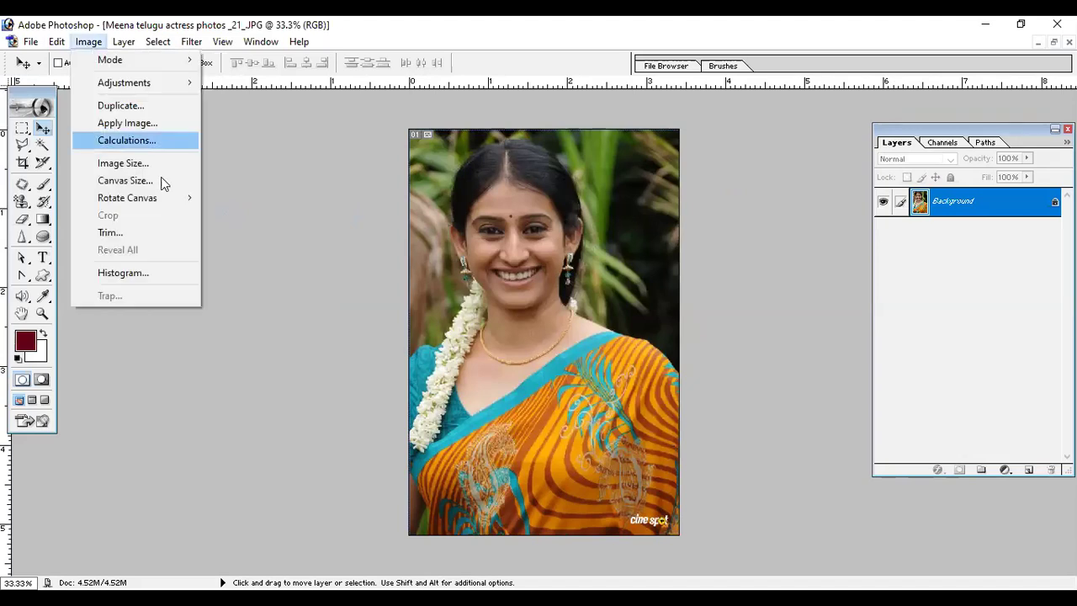
pyautogui.moveTo(170, 208)
pyautogui.click(237, 234)
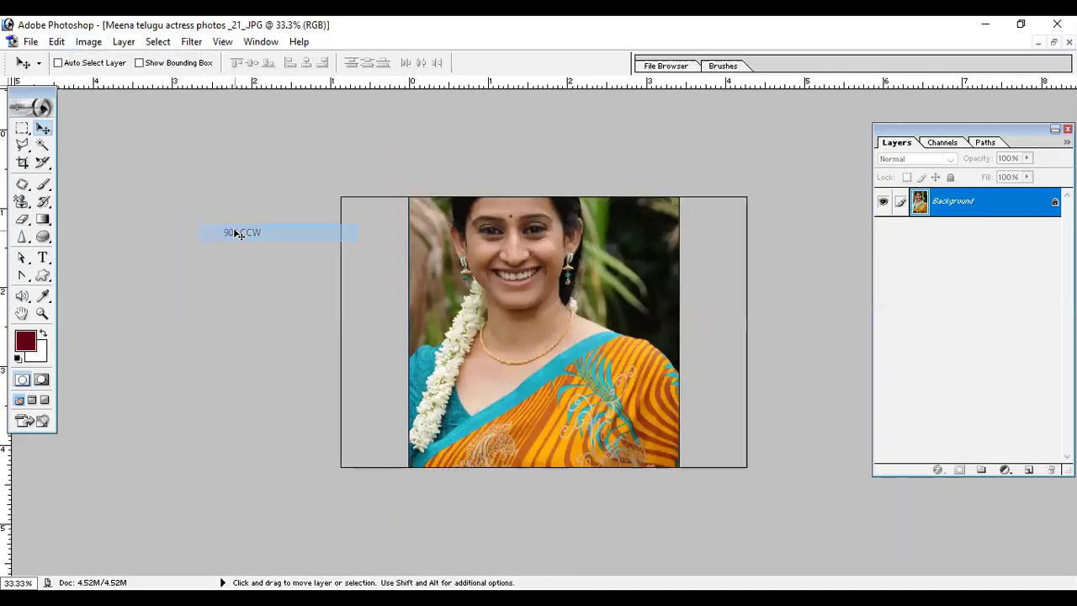
pyautogui.click(88, 42)
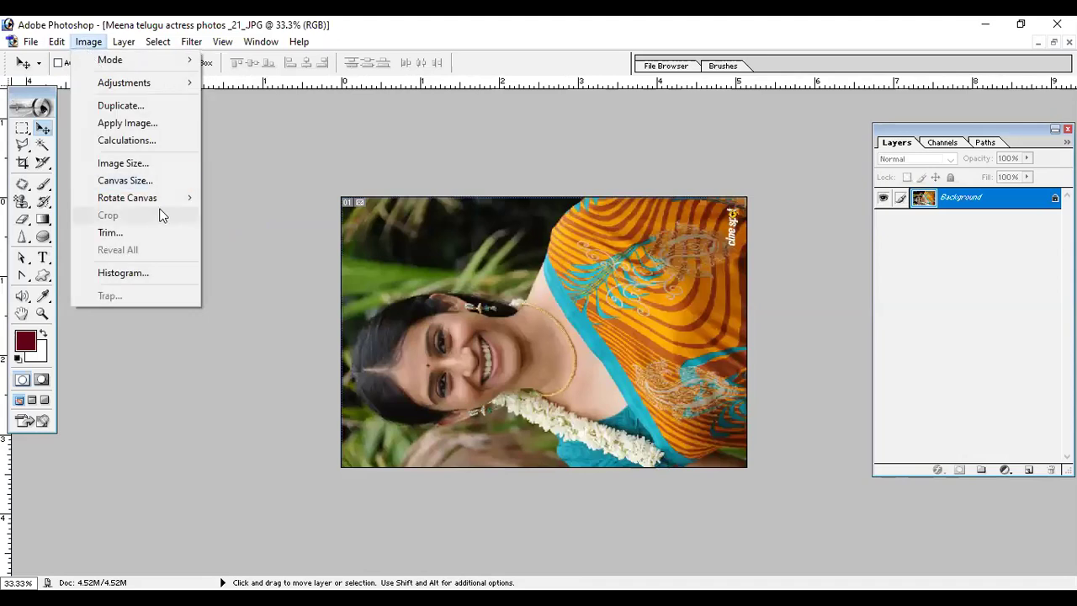
pyautogui.moveTo(172, 206)
pyautogui.click(235, 215)
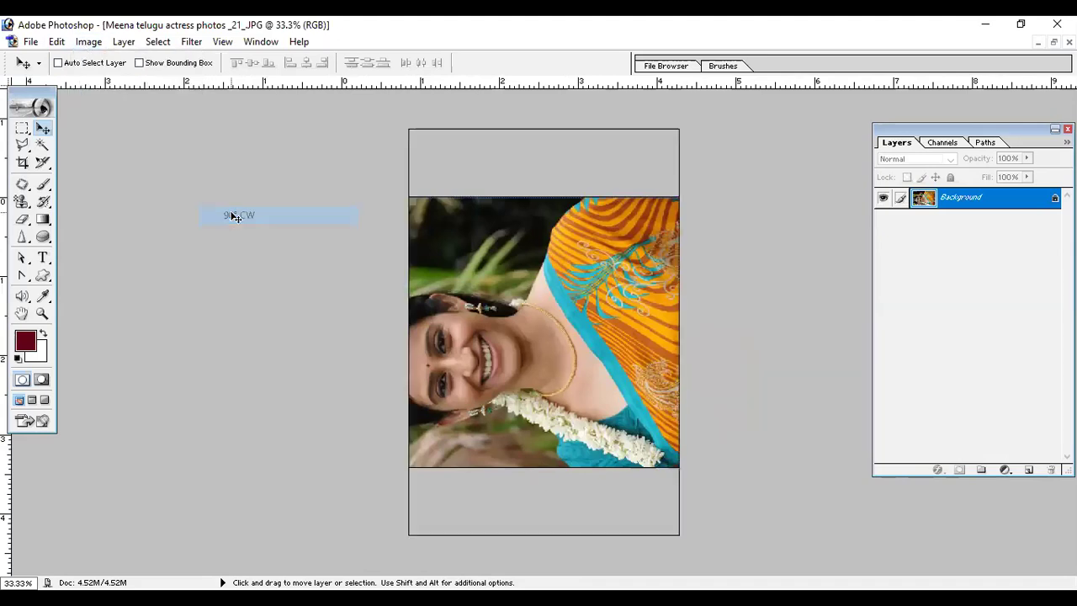
pyautogui.click(89, 42)
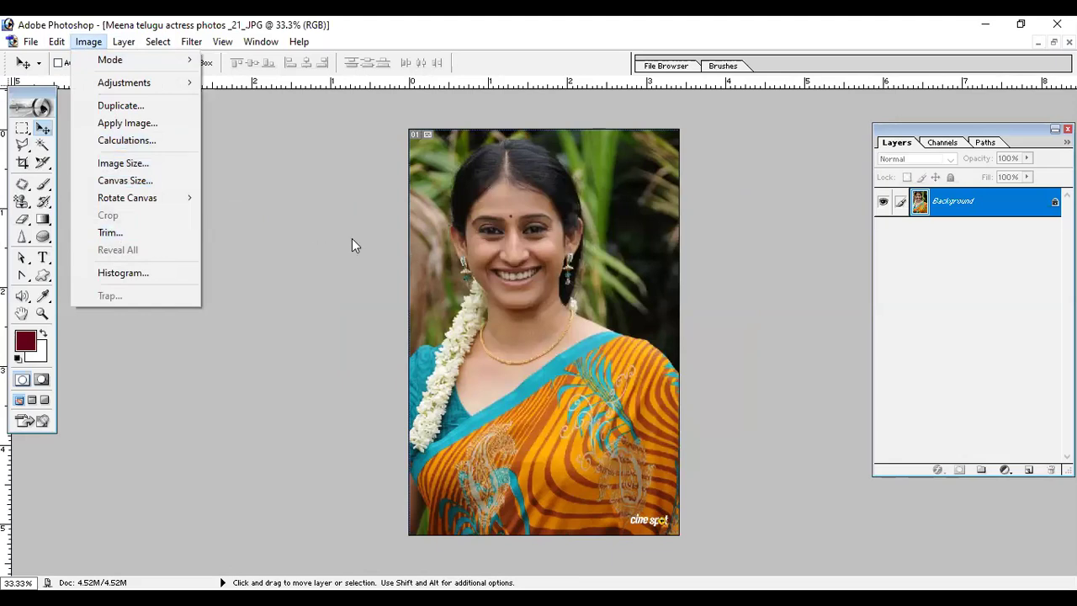
# Draw a rectangular marquee around the face, crop to it, then undo the crop
pyautogui.click(435, 264)
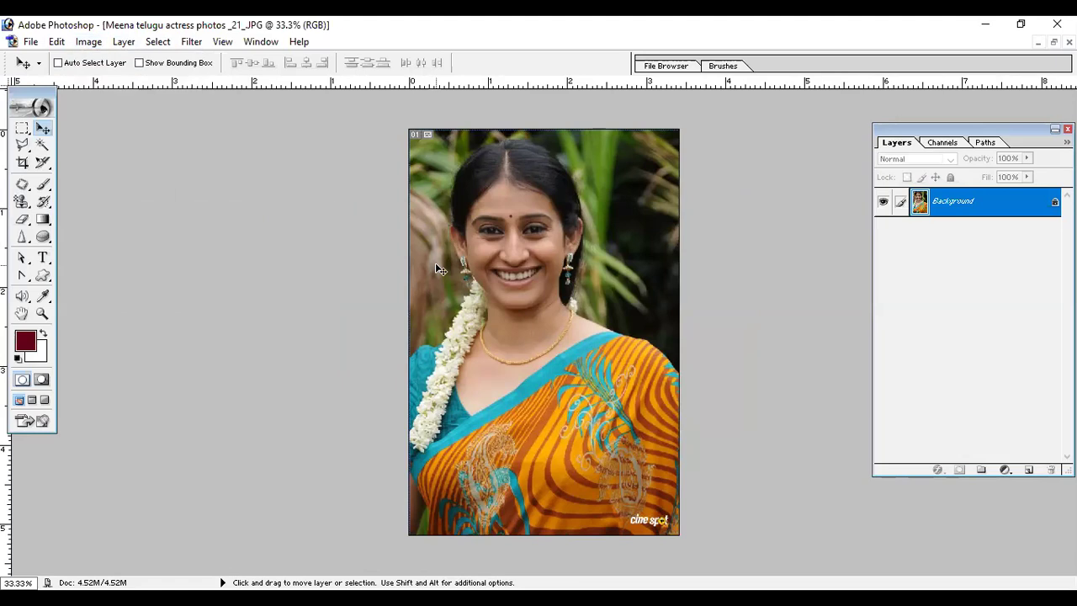
pyautogui.click(23, 145)
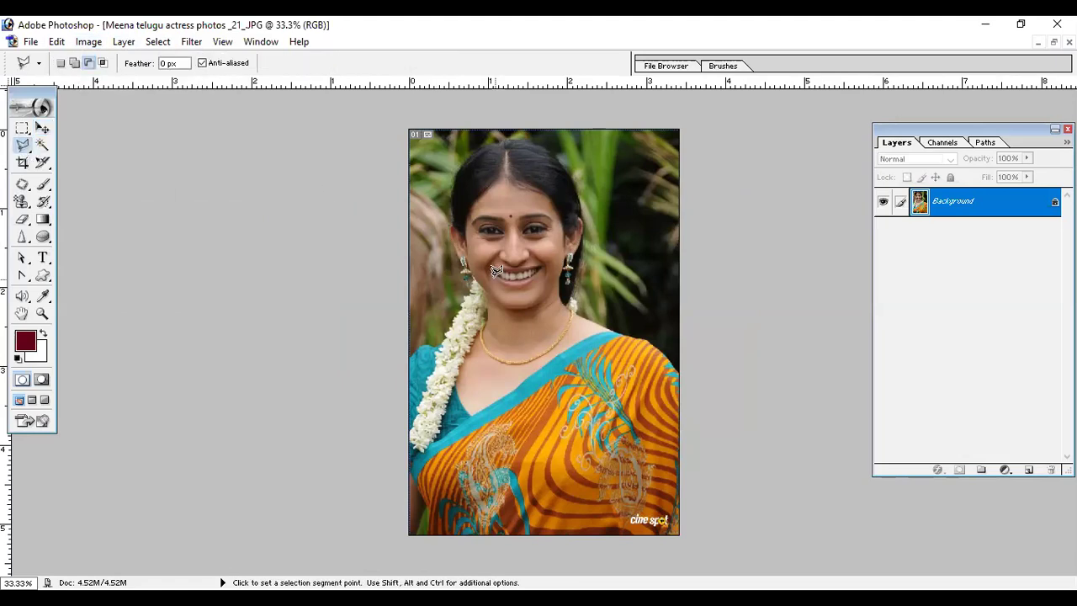
pyautogui.click(21, 133)
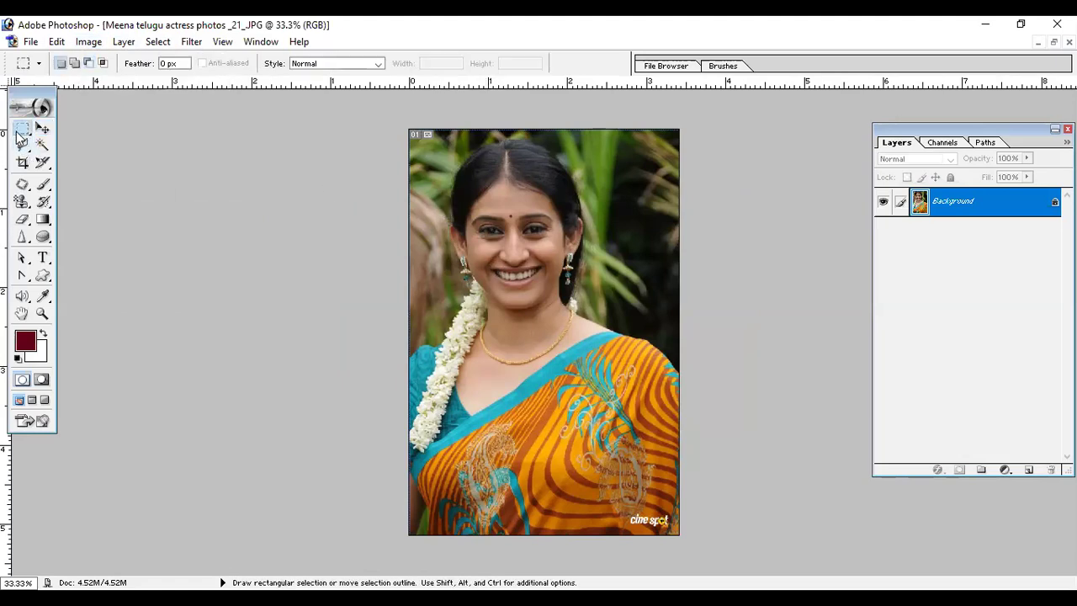
pyautogui.moveTo(477, 188); pyautogui.dragTo(553, 296)
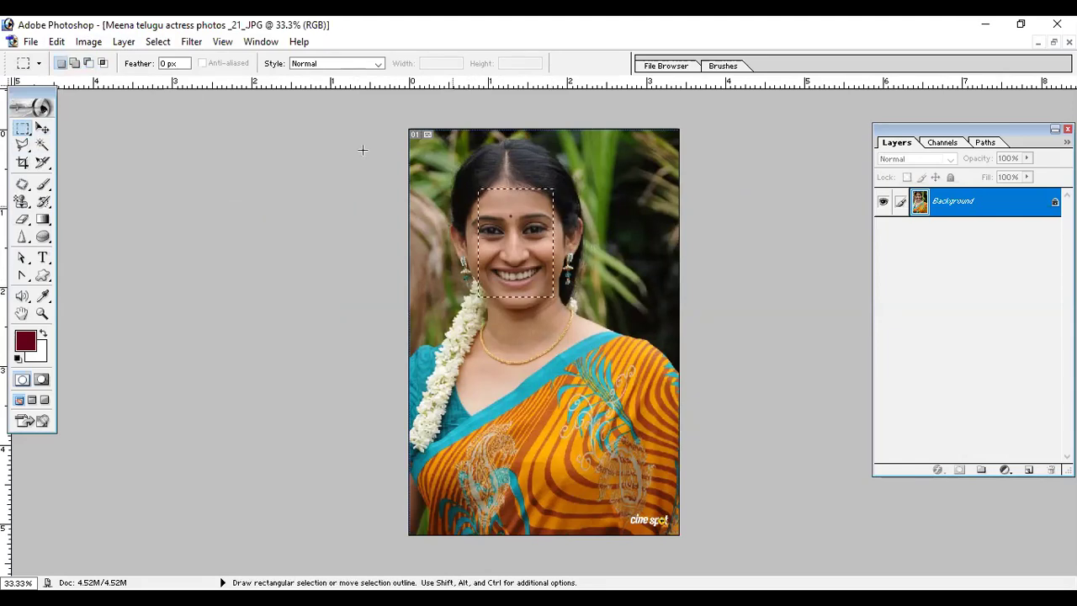
pyautogui.click(87, 44)
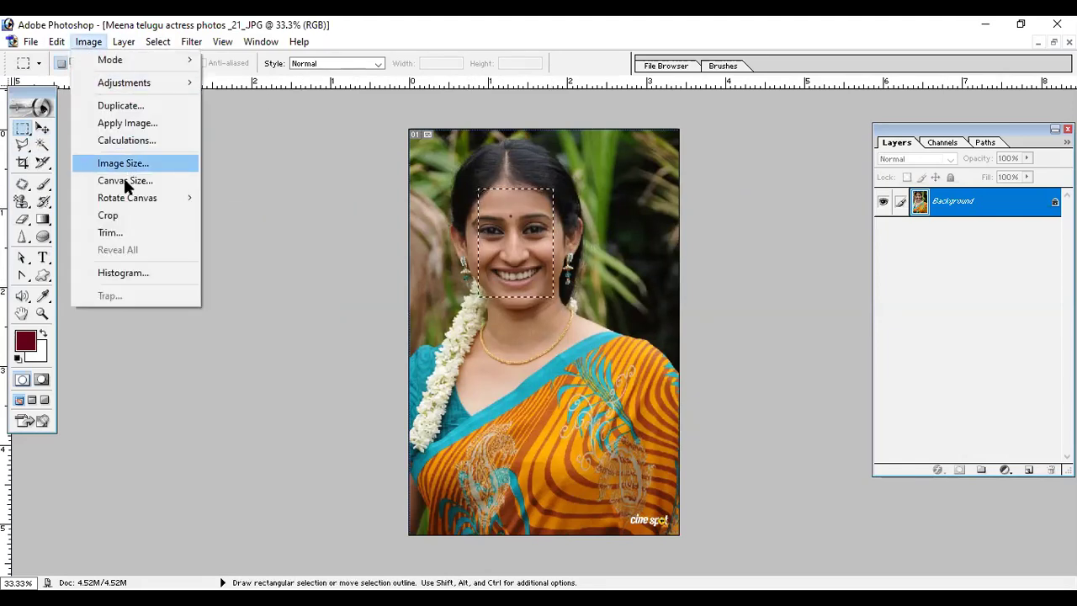
pyautogui.click(122, 214)
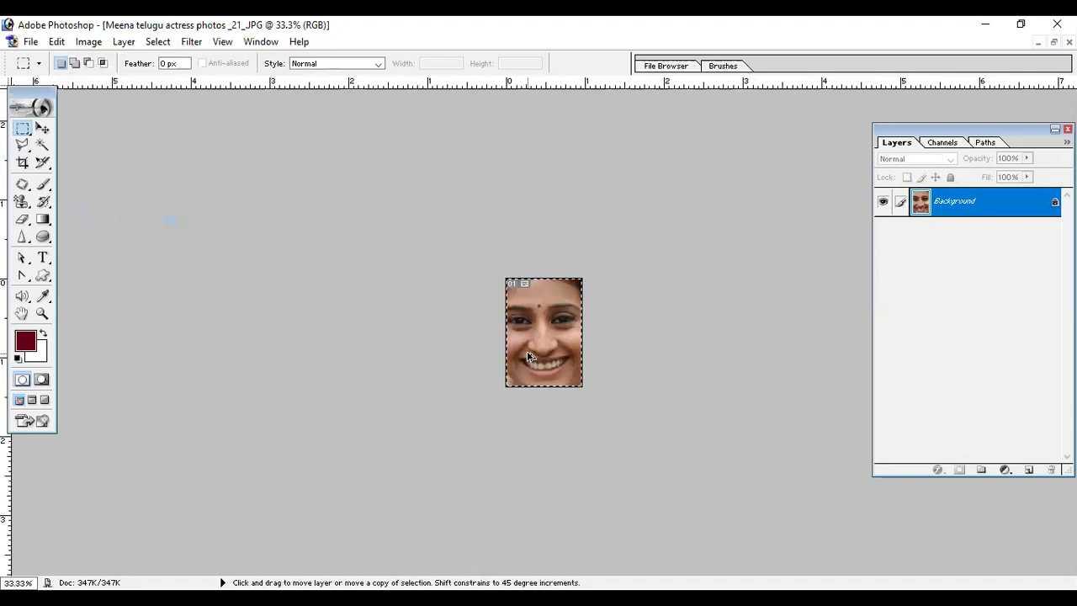
pyautogui.hotkey('ctrl', 'z')
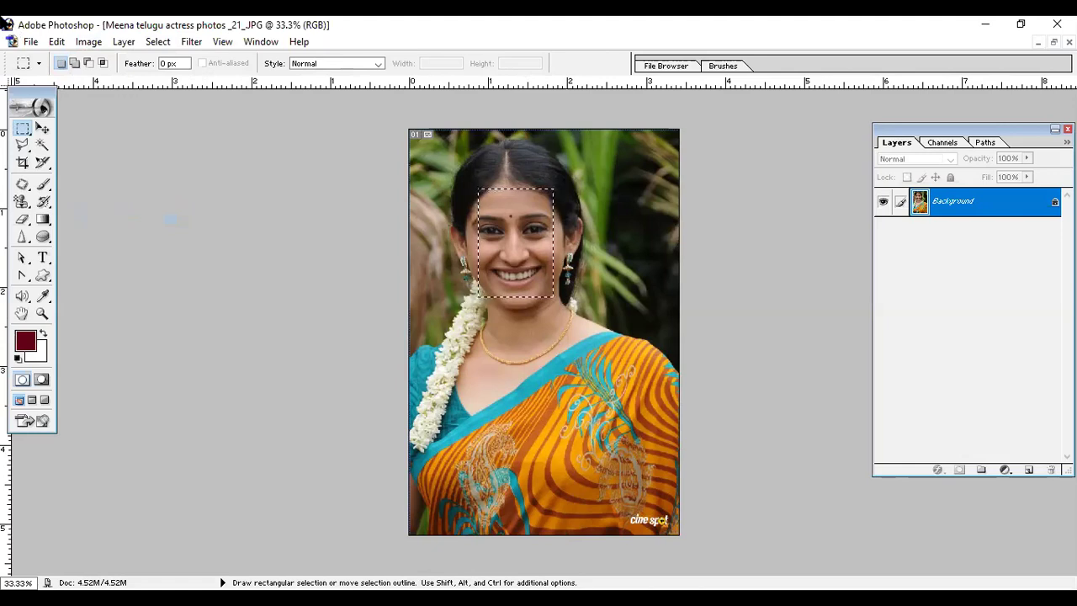
# Open the Trim dialog and cancel it twice, clearing and restoring the face selection in between
pyautogui.click(89, 42)
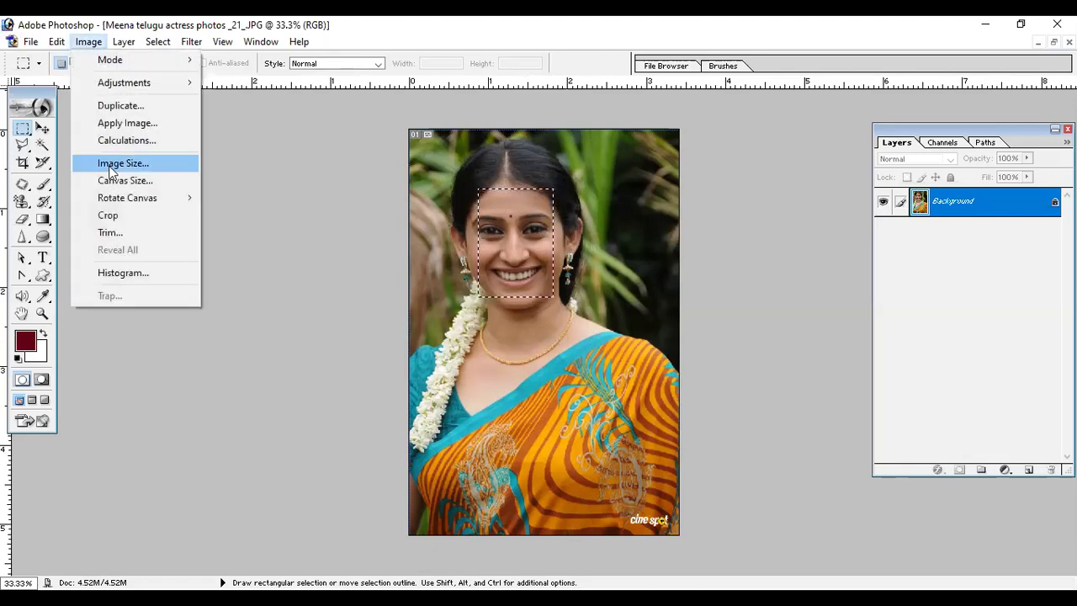
pyautogui.click(132, 236)
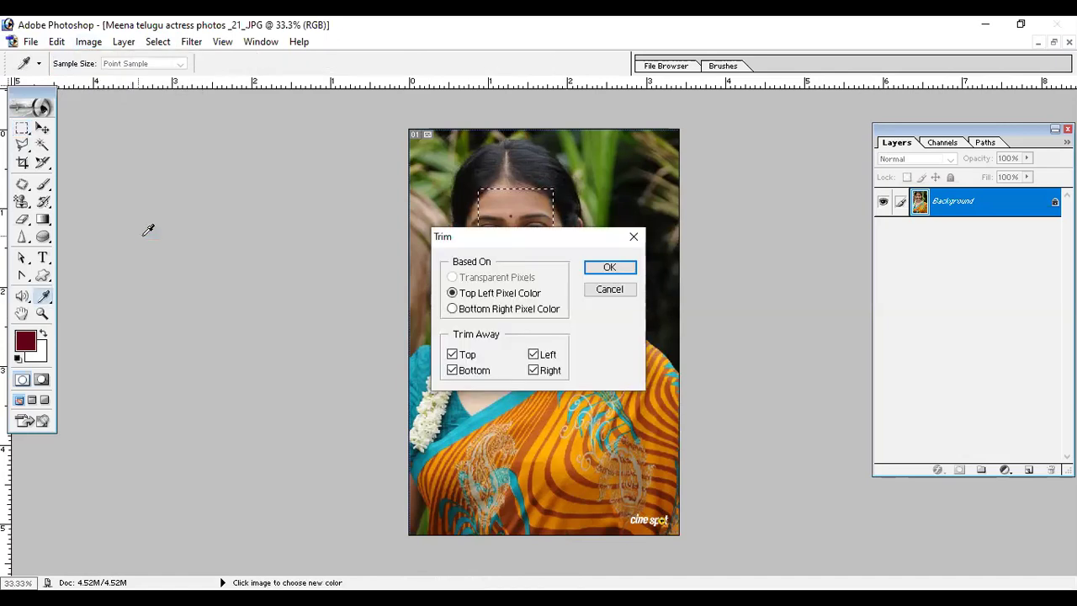
pyautogui.click(610, 269)
pyautogui.press('m')
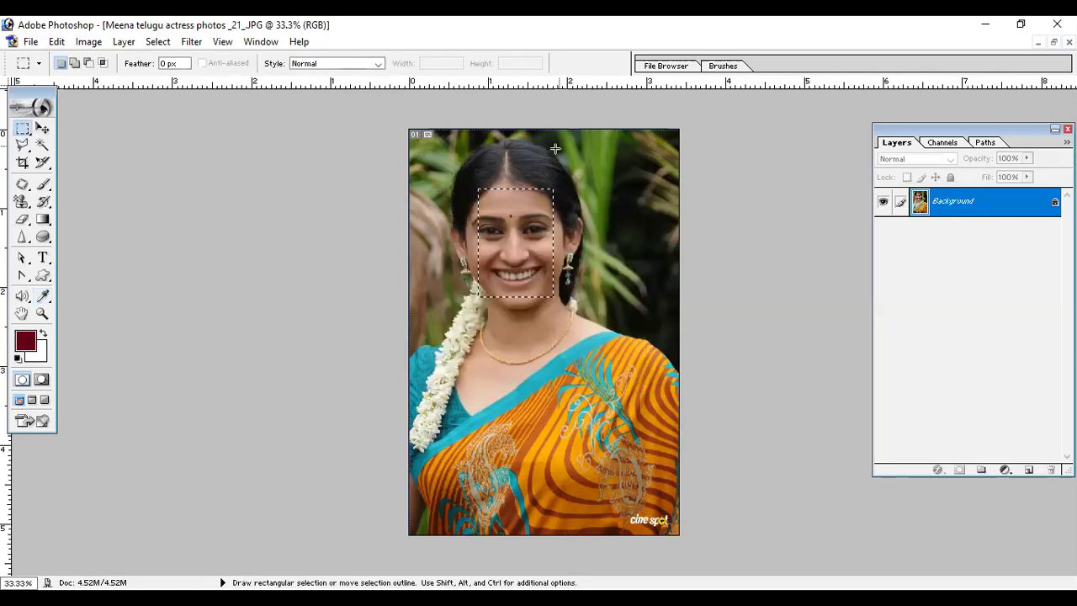
pyautogui.click(524, 229)
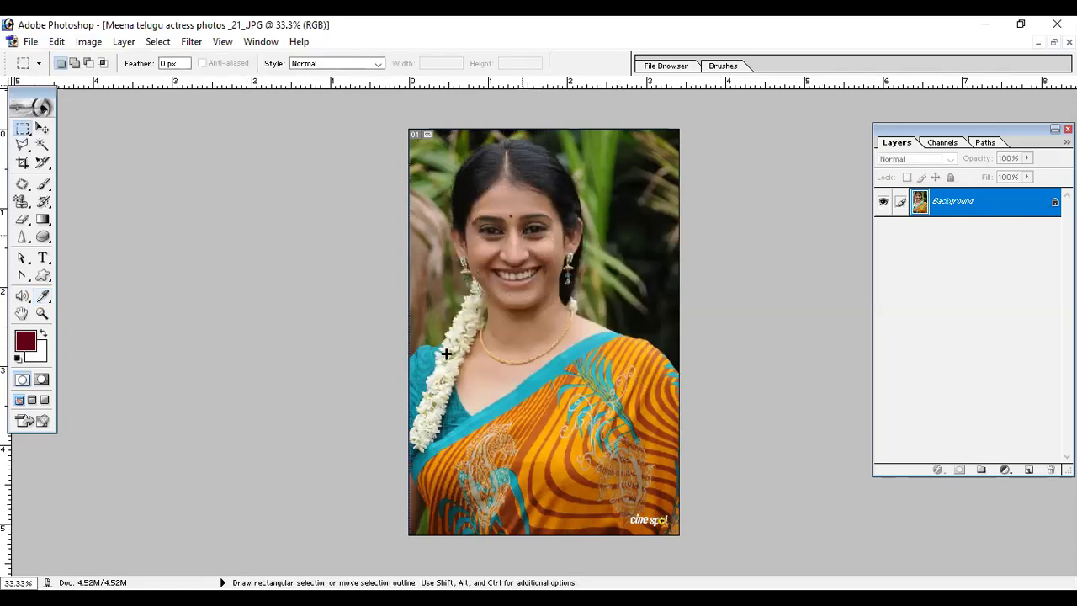
pyautogui.press('alt')
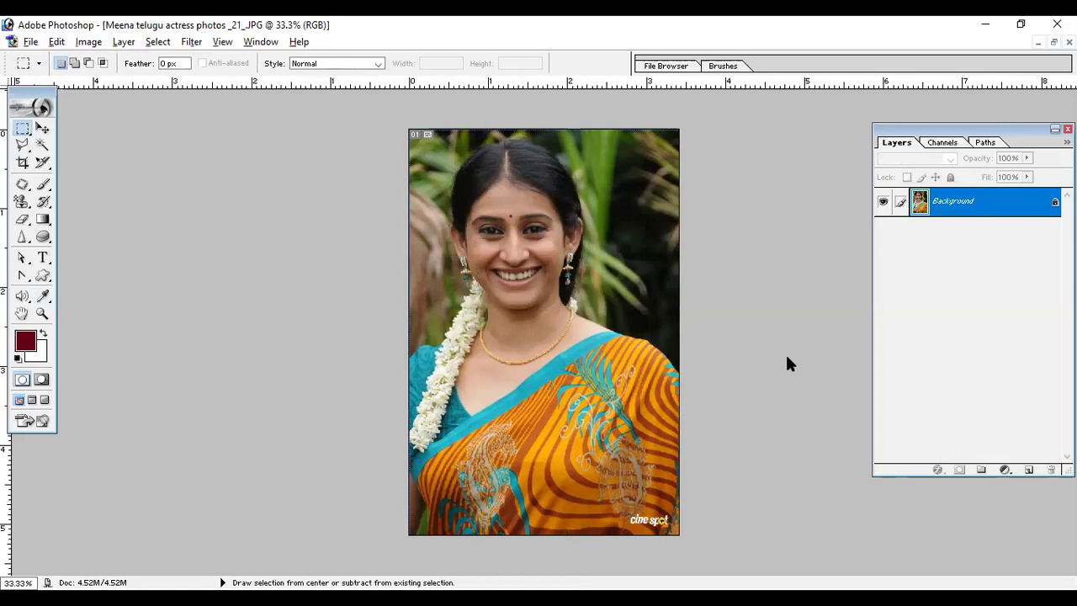
pyautogui.hotkey('alt', 'i')
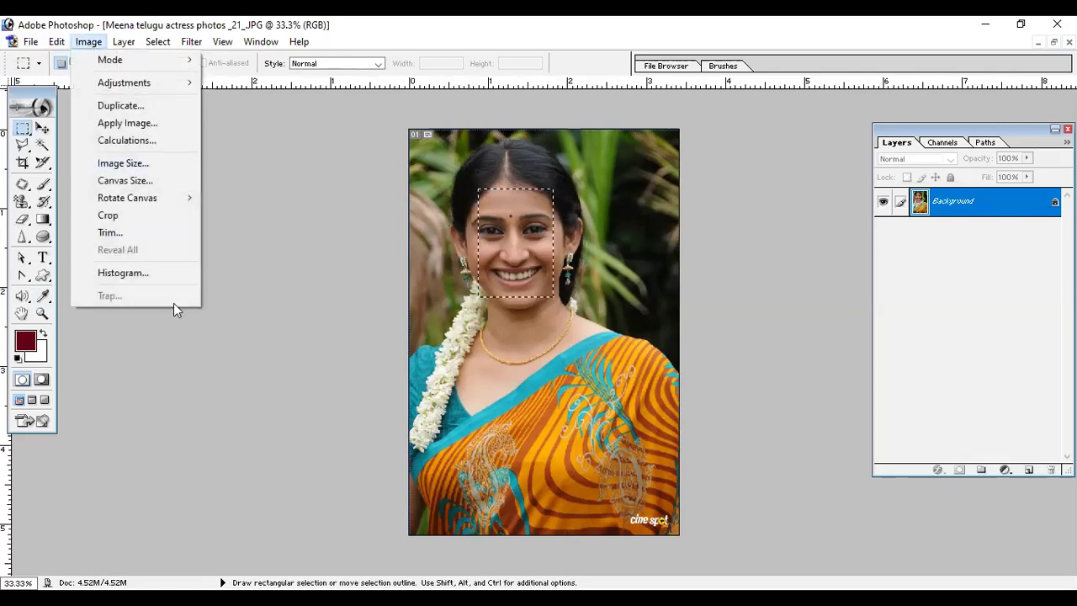
pyautogui.click(138, 235)
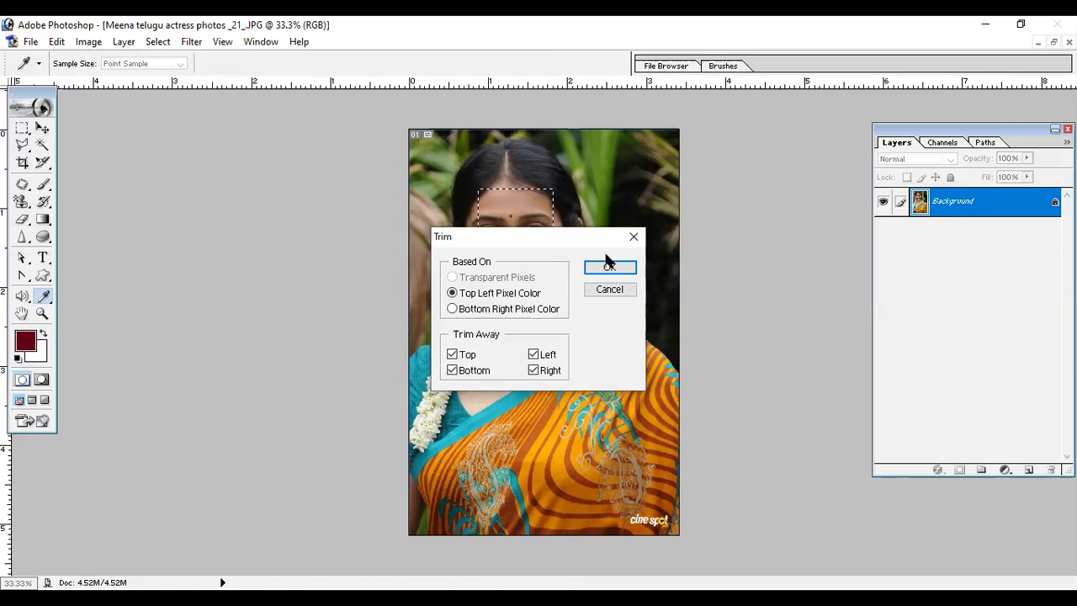
pyautogui.click(609, 289)
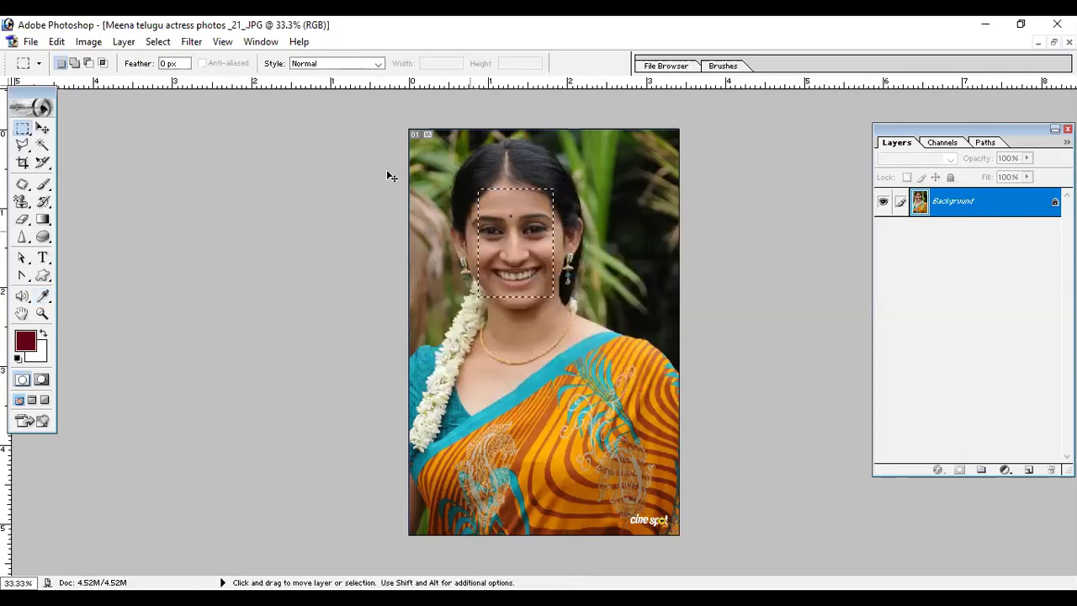
# Deselect, then run Trim on the top edge only, leaving bottom, left and right unchecked
pyautogui.hotkey('ctrl', 'd')
pyautogui.click(88, 42)
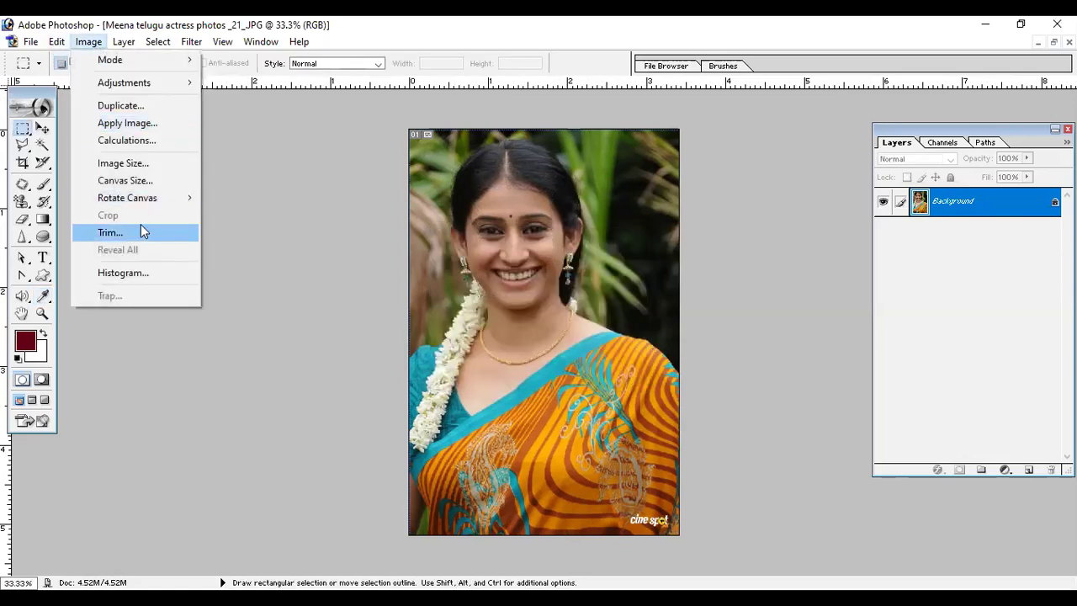
pyautogui.click(140, 228)
pyautogui.click(474, 371)
pyautogui.click(533, 356)
pyautogui.click(541, 370)
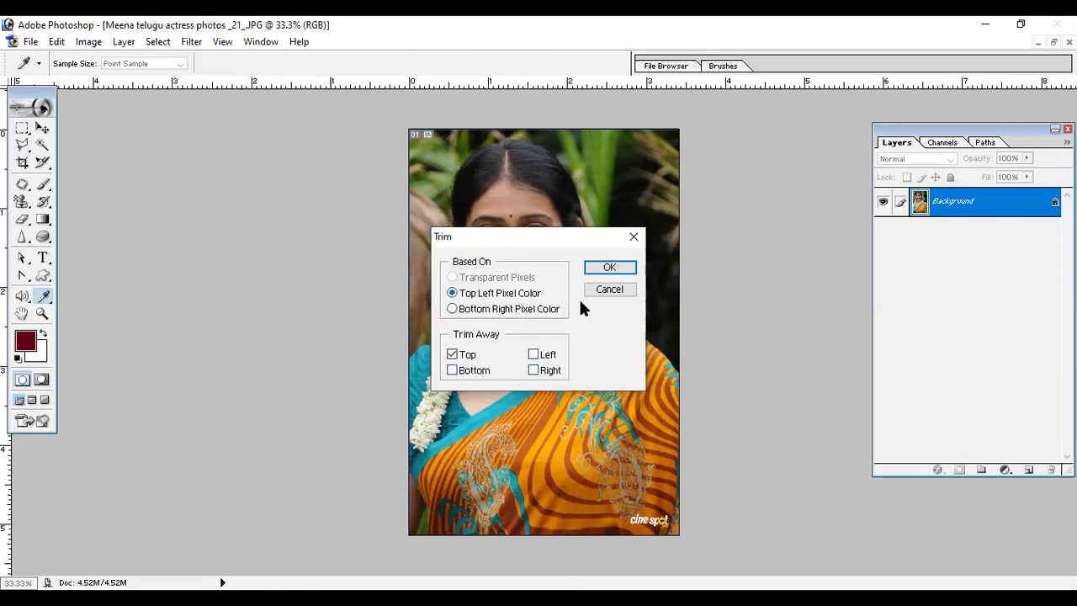
pyautogui.click(612, 268)
pyautogui.press('m')
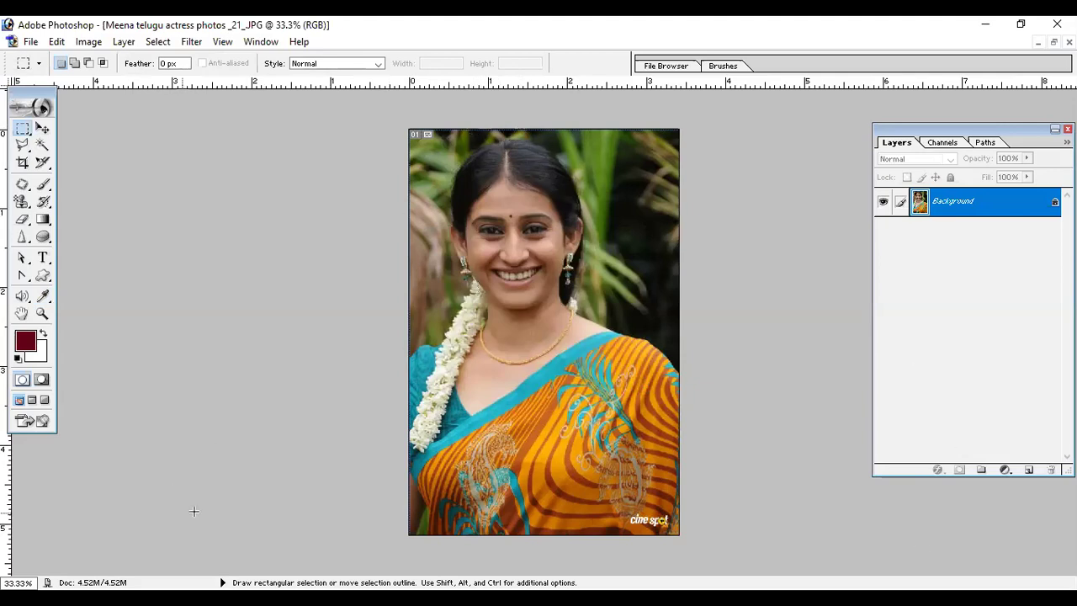
# Move from the Edit menu to Image and show the Adjustments submenu
pyautogui.click(57, 41)
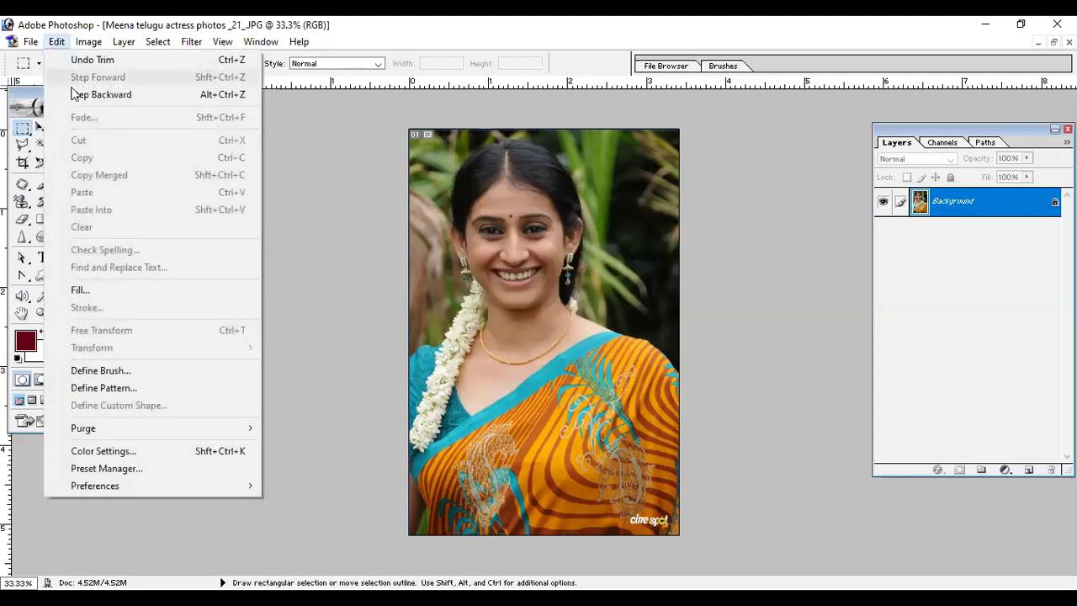
pyautogui.moveTo(88, 42)
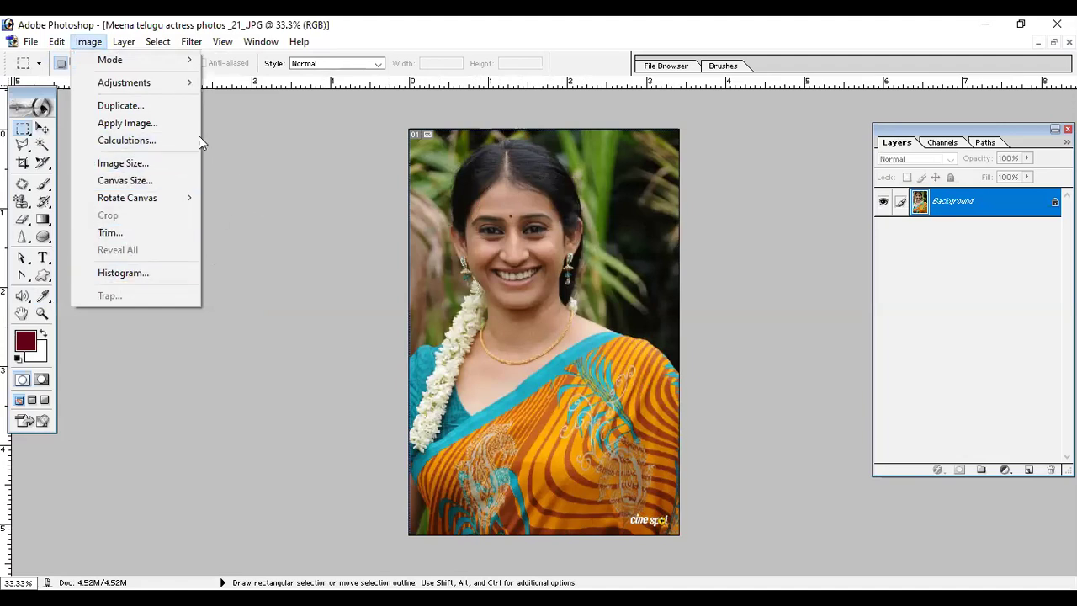
pyautogui.moveTo(142, 87)
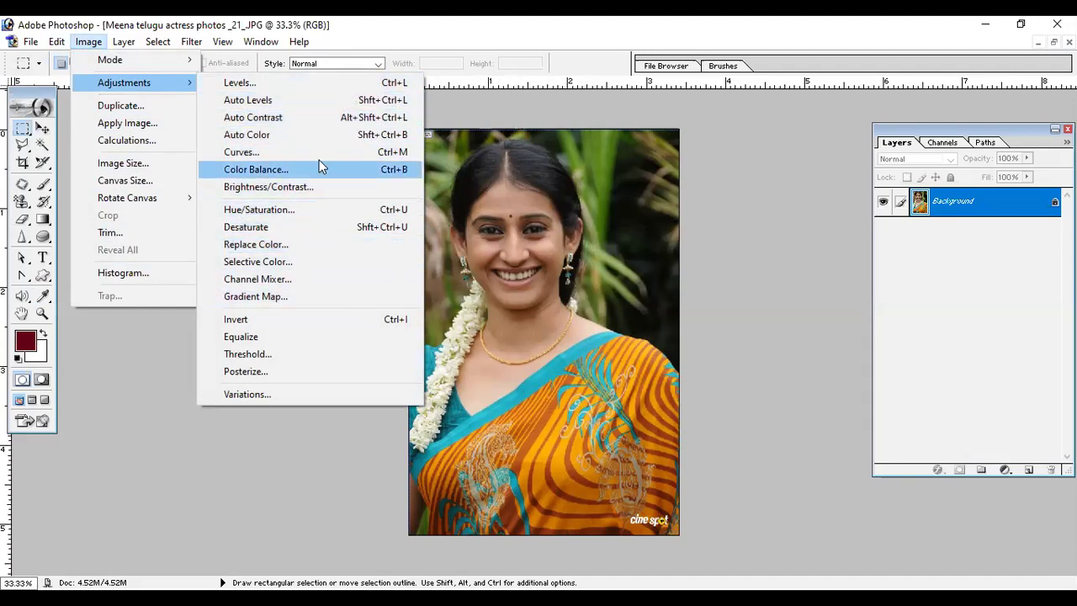
# Open Levels, move the dialog aside, and test the black, white and midtone sliders
pyautogui.click(308, 87)
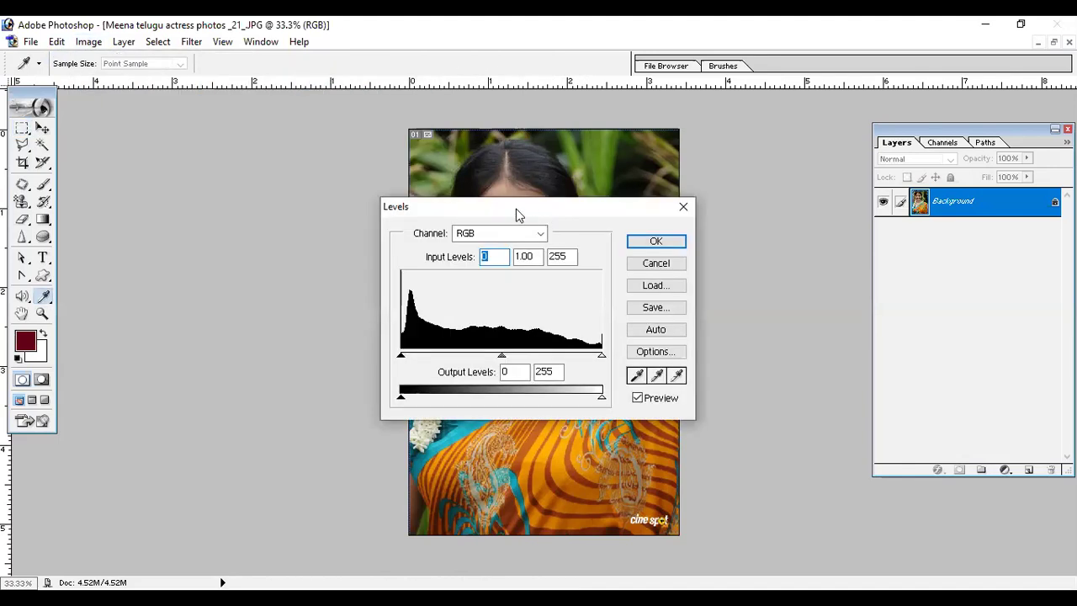
pyautogui.moveTo(503, 212); pyautogui.dragTo(205, 134)
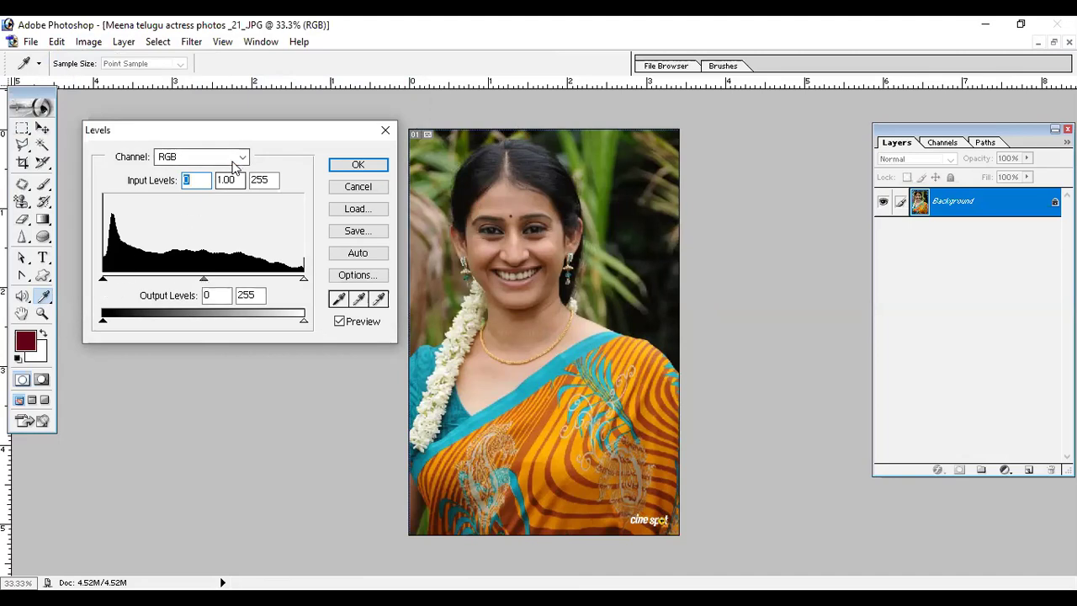
pyautogui.moveTo(103, 279)
pyautogui.mouseDown()
pyautogui.moveTo(282, 281)
pyautogui.moveTo(85, 278)
pyautogui.mouseUp()
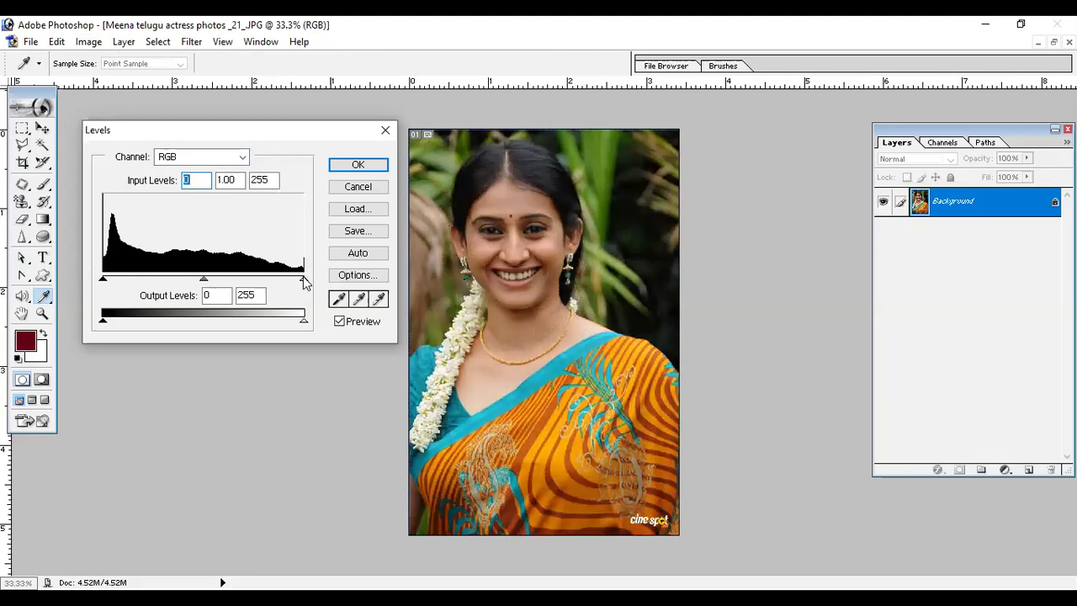
pyautogui.moveTo(307, 285)
pyautogui.mouseDown()
pyautogui.moveTo(171, 283)
pyautogui.moveTo(308, 288)
pyautogui.mouseUp()
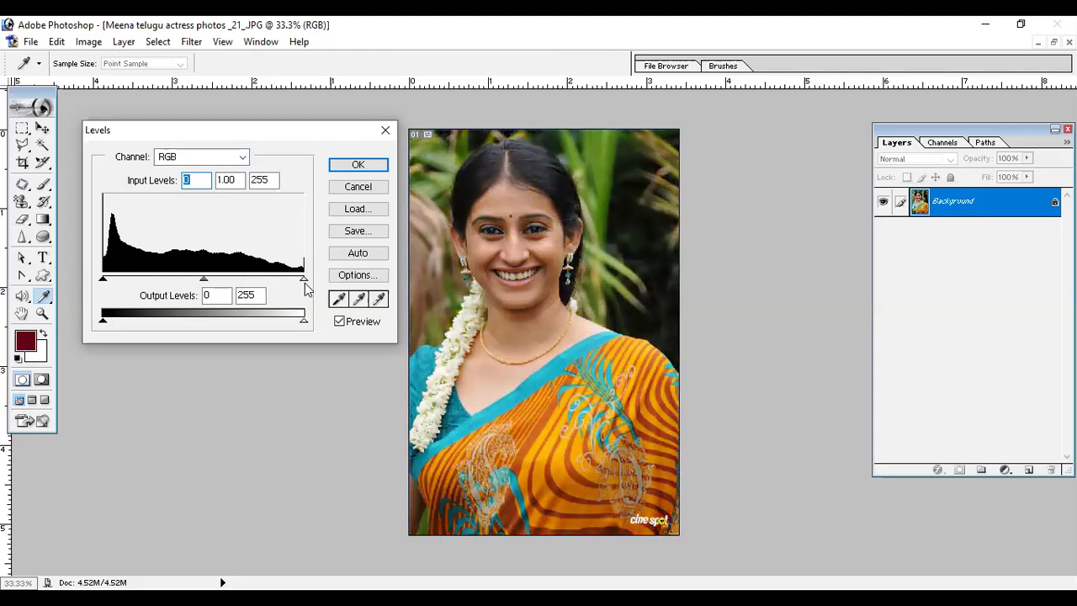
pyautogui.press('Tab')
pyautogui.press('Tab')
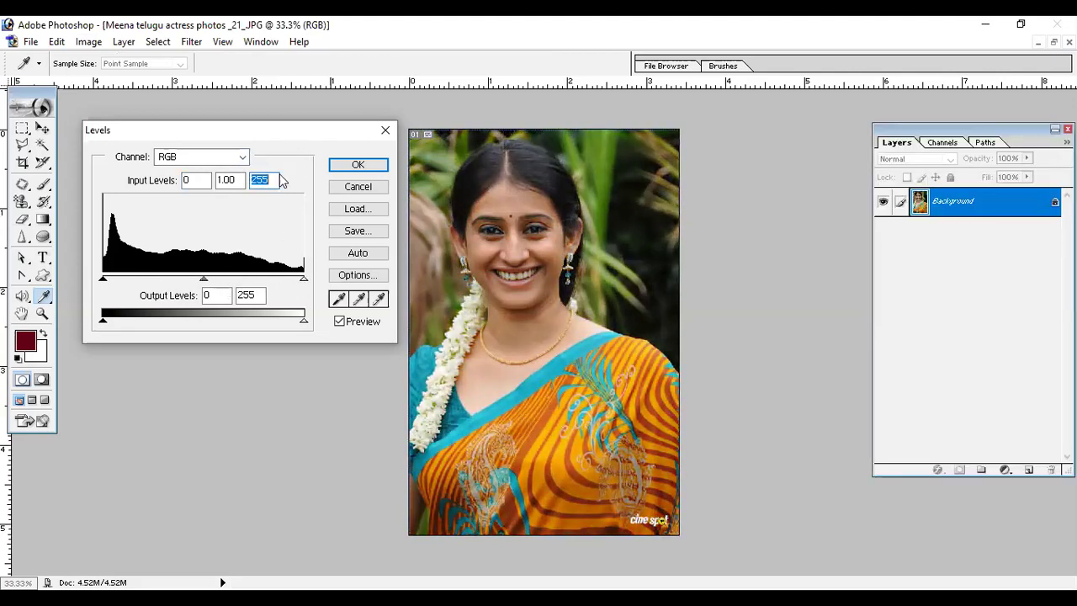
pyautogui.moveTo(205, 284)
pyautogui.mouseDown()
pyautogui.moveTo(128, 289)
pyautogui.moveTo(204, 286)
pyautogui.mouseUp()
# Enter Levels input values 25, 2 and 3, then dismiss the out-of-range warning
pyautogui.click(197, 181)
pyautogui.write('25')
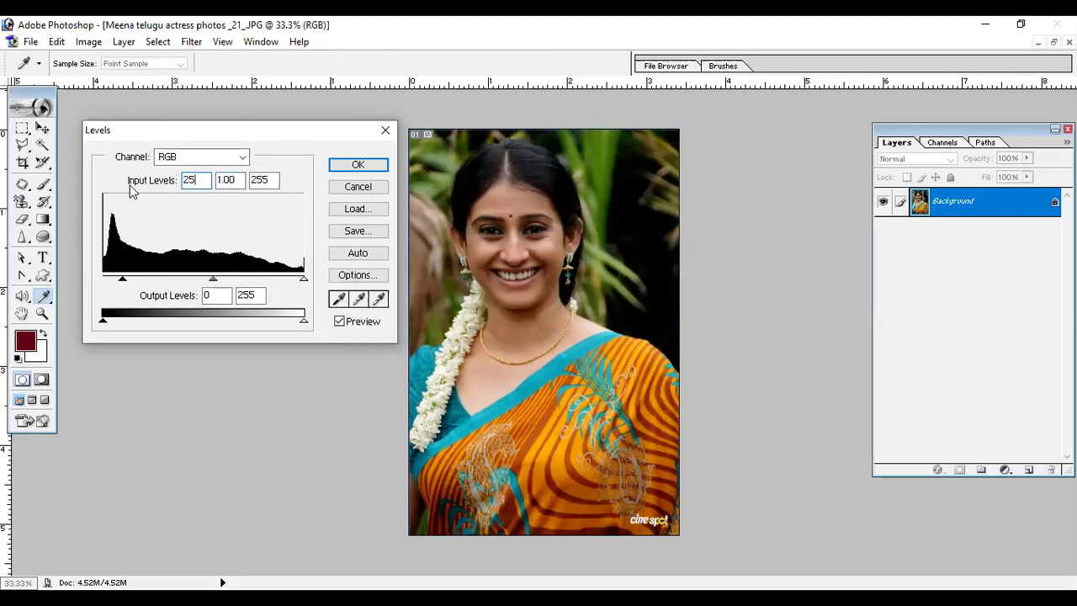
pyautogui.press('Tab')
pyautogui.write('2')
pyautogui.press('Tab')
pyautogui.write('3')
pyautogui.press('Tab')
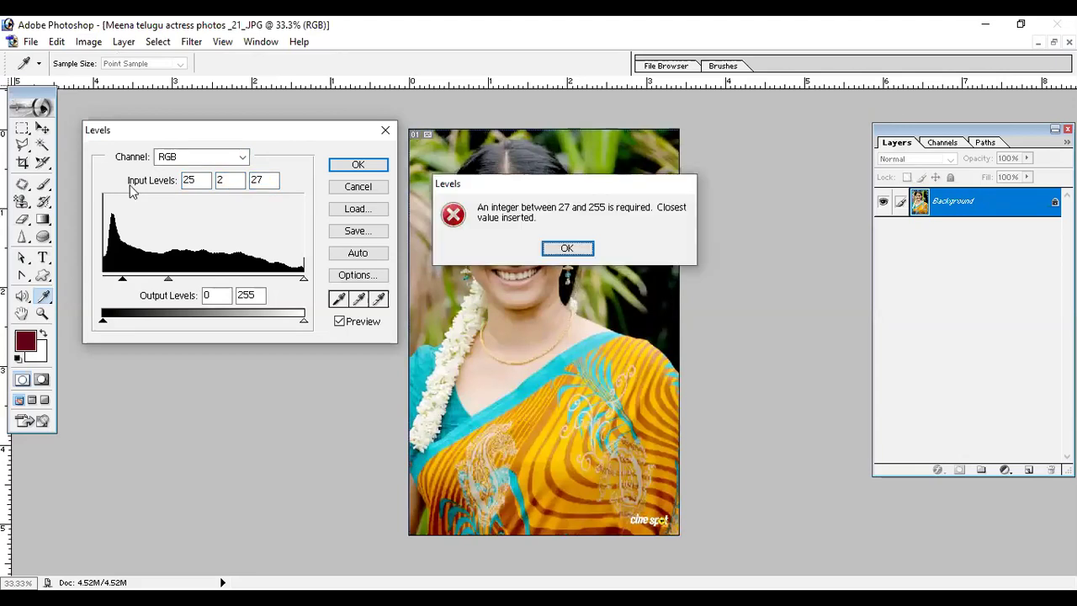
pyautogui.press('Return')
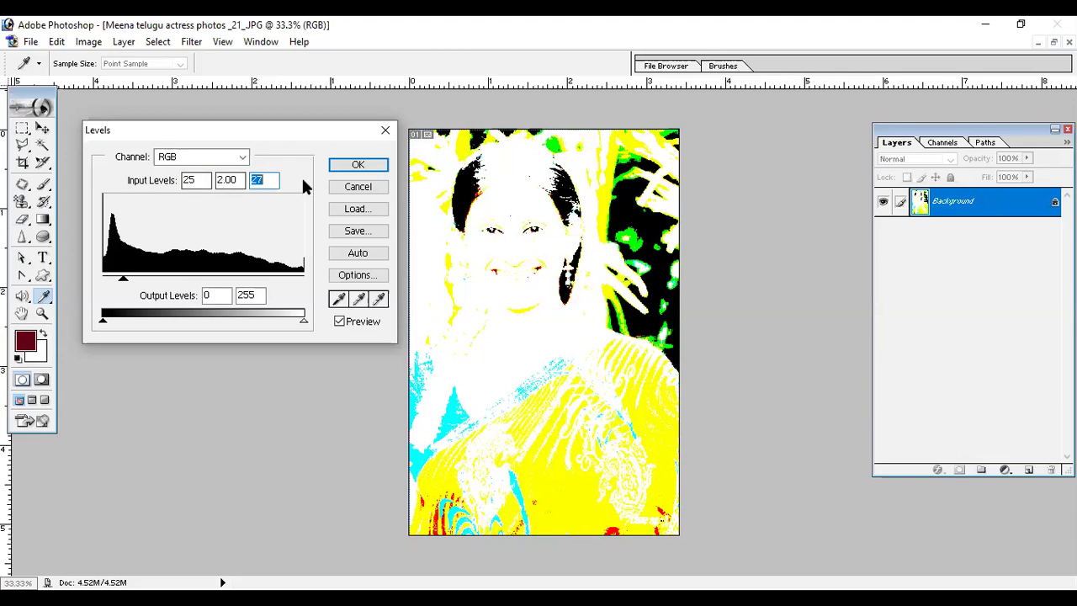
# Re-enter the input levels so they end at 200, 1.00 and 50
pyautogui.write('2')
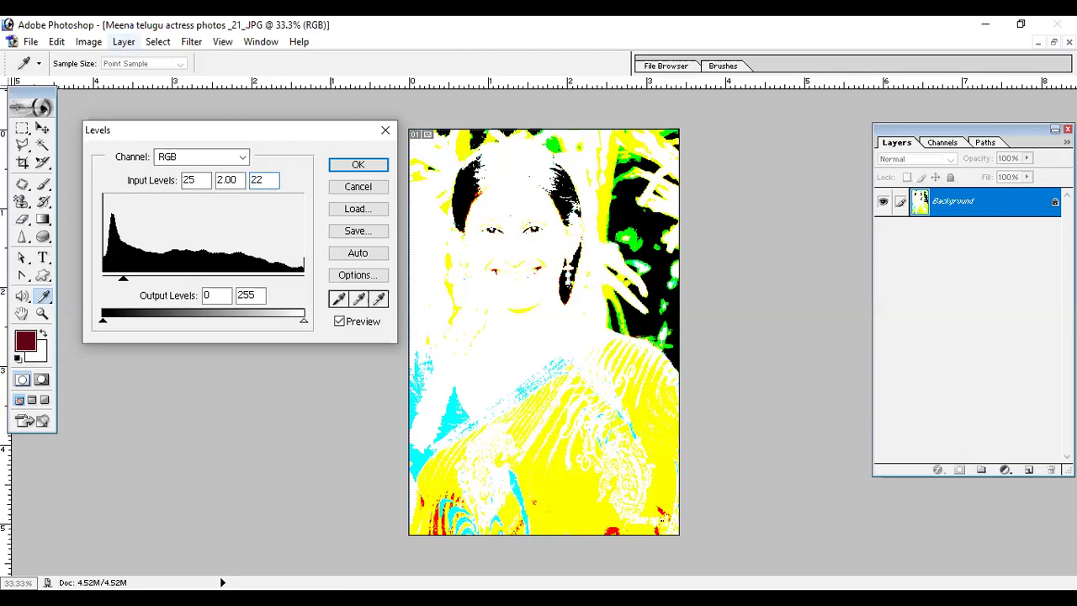
pyautogui.write('50')
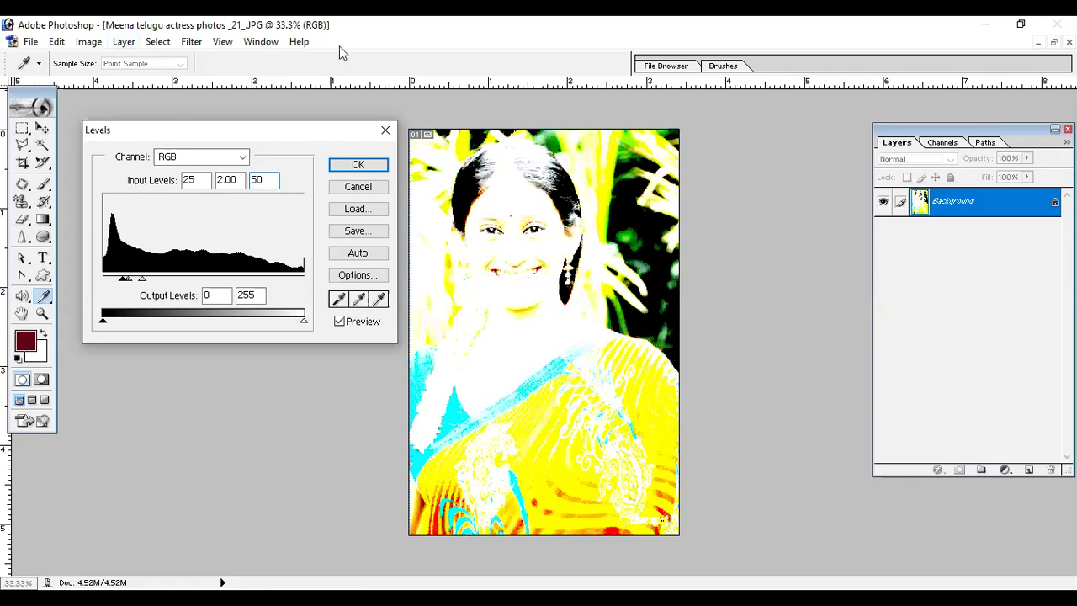
pyautogui.click(242, 180)
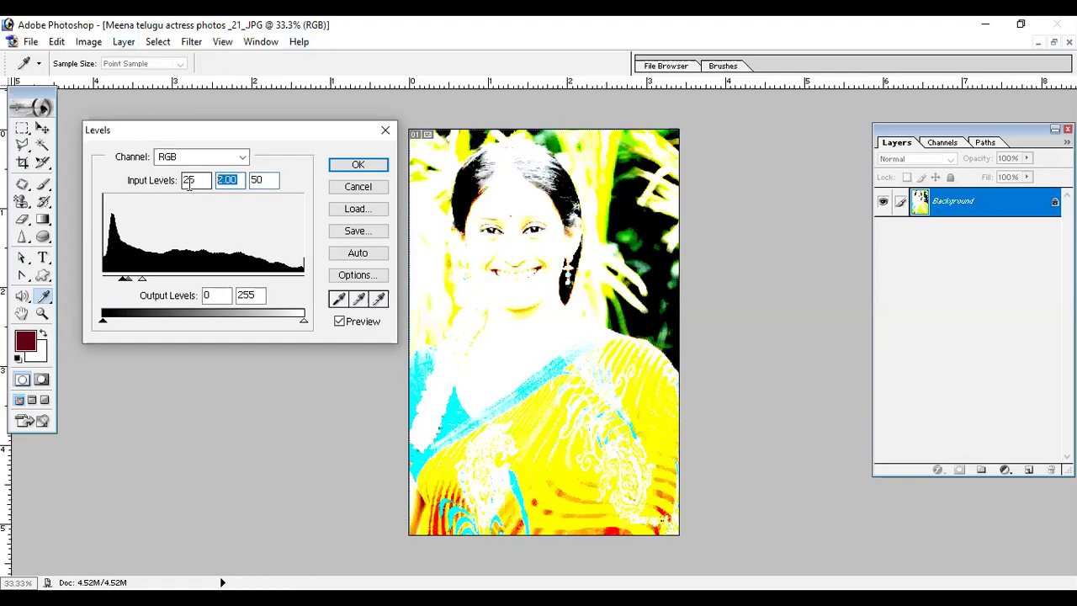
pyautogui.write('1')
pyautogui.hotkey('shift', 'Tab')
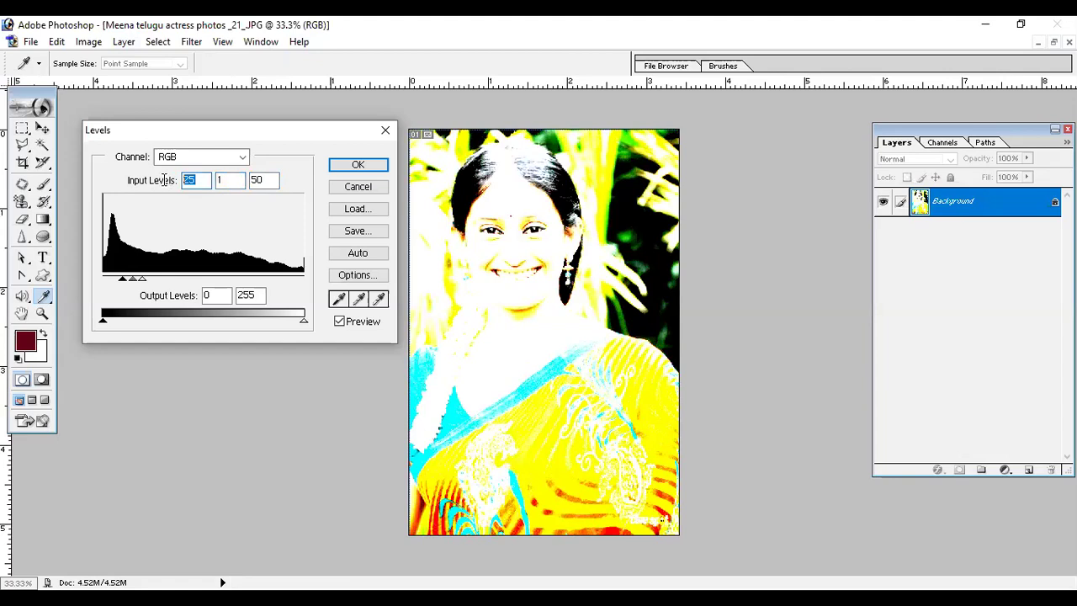
pyautogui.write('3')
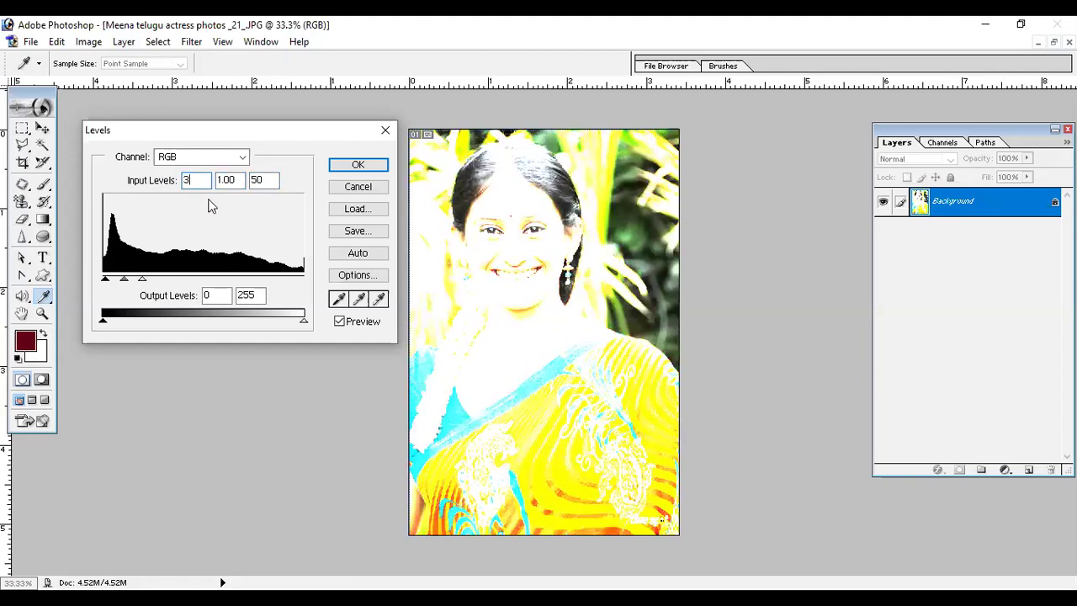
pyautogui.write('200')
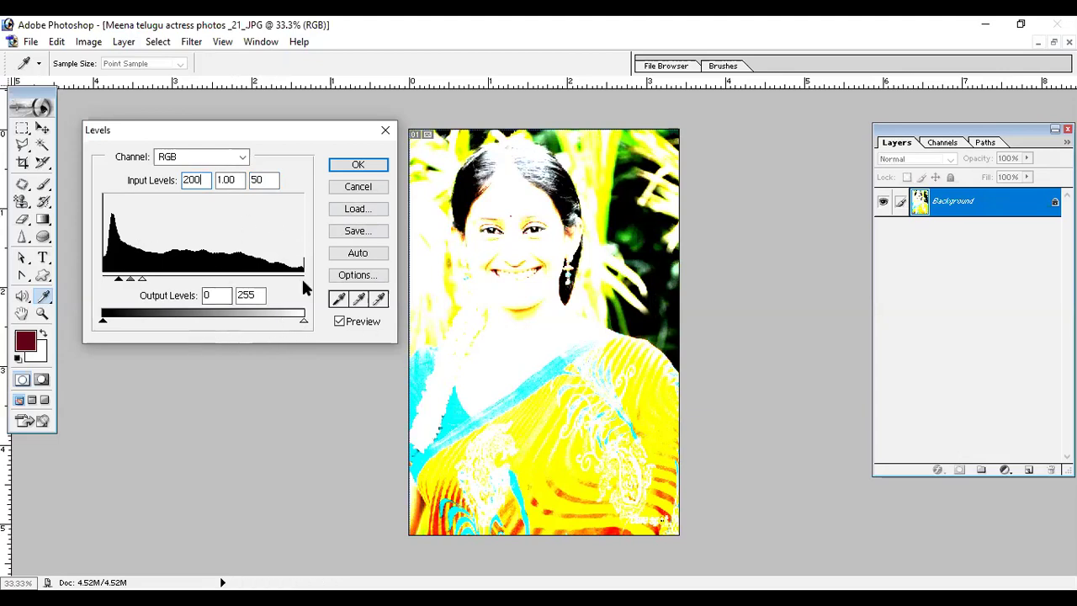
pyautogui.press('alt')
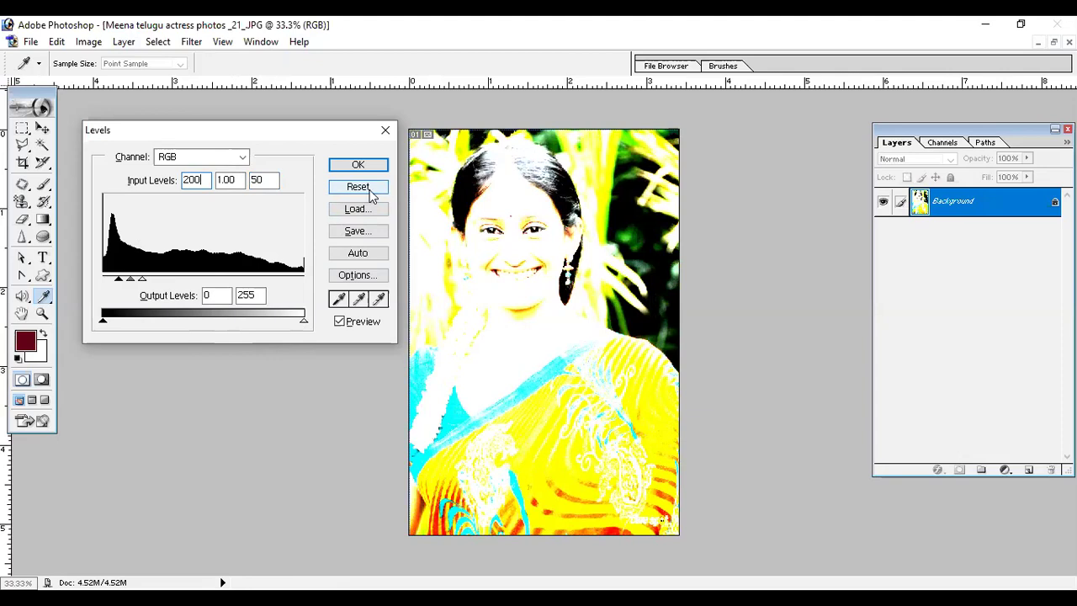
# Reset Levels, switch to the Red channel, and test its white, black and midtone sliders
pyautogui.keyDown('alt'); pyautogui.click(371, 192); pyautogui.keyUp('alt')
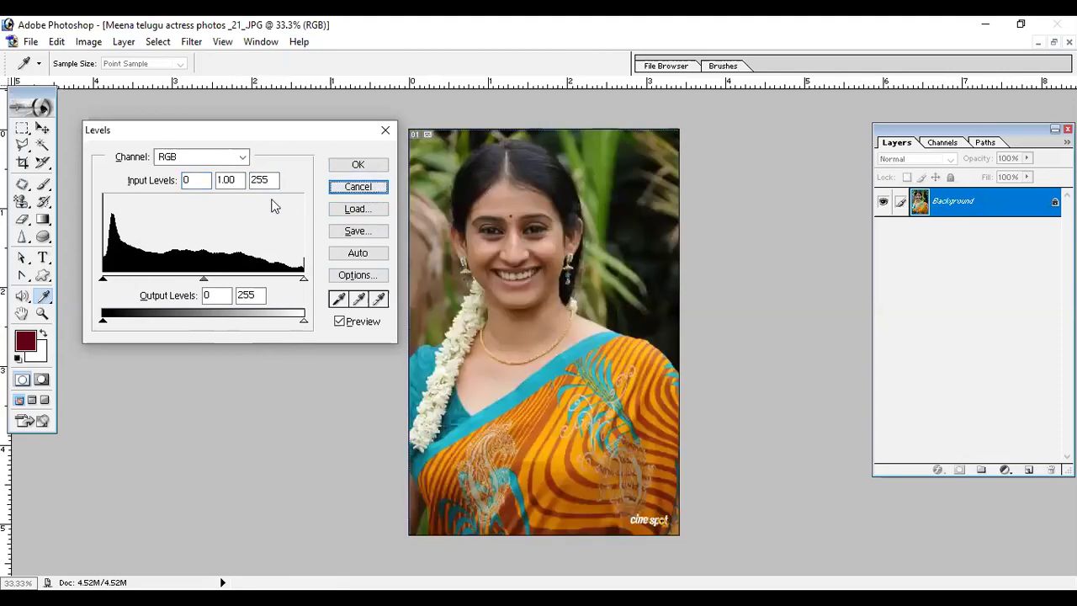
pyautogui.click(241, 158)
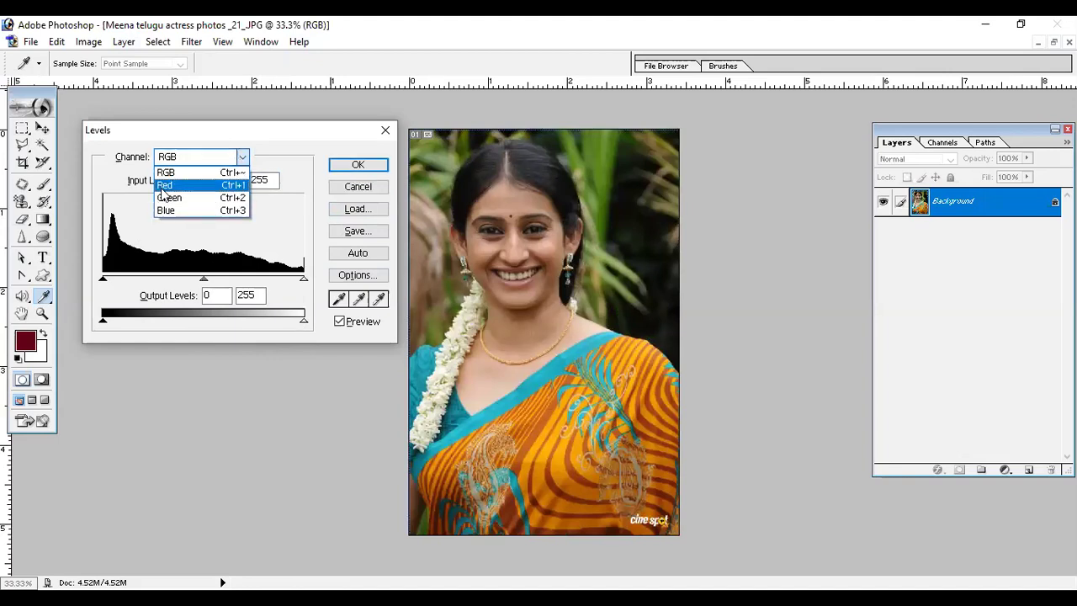
pyautogui.click(165, 186)
pyautogui.moveTo(303, 279)
pyautogui.mouseDown()
pyautogui.moveTo(235, 278)
pyautogui.moveTo(303, 279)
pyautogui.mouseUp()
pyautogui.moveTo(104, 279)
pyautogui.mouseDown()
pyautogui.moveTo(139, 278)
pyautogui.moveTo(127, 289)
pyautogui.moveTo(103, 278)
pyautogui.mouseUp()
pyautogui.moveTo(201, 279)
pyautogui.mouseDown()
pyautogui.moveTo(232, 280)
pyautogui.moveTo(184, 280)
pyautogui.moveTo(207, 278)
pyautogui.mouseUp()
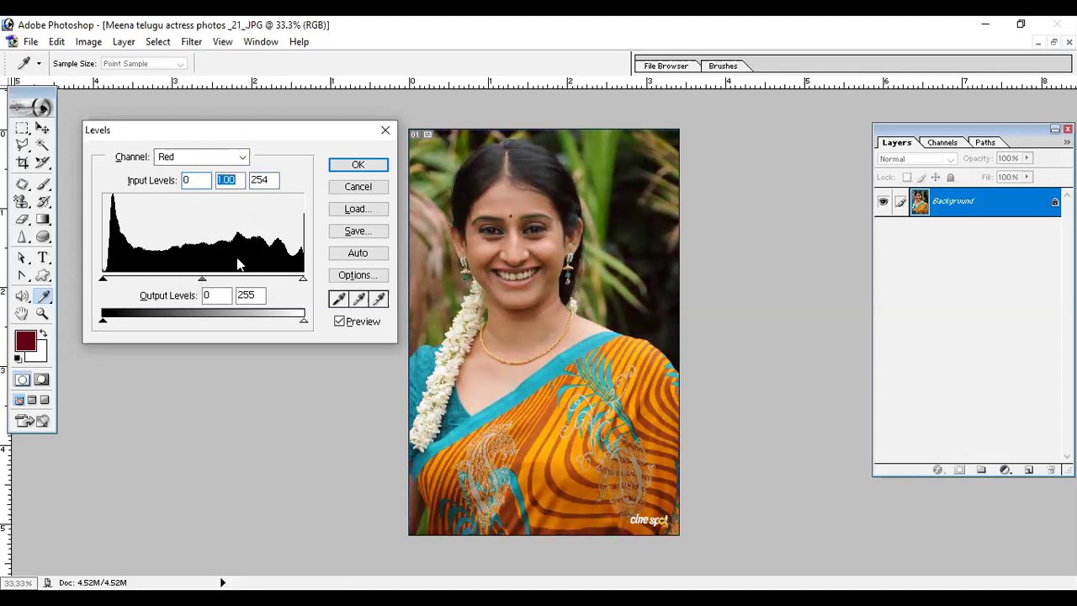
# Reset Levels again, switch to the Green channel, and set its midtones to 0.88
pyautogui.keyDown('alt'); pyautogui.click(362, 187); pyautogui.keyUp('alt')
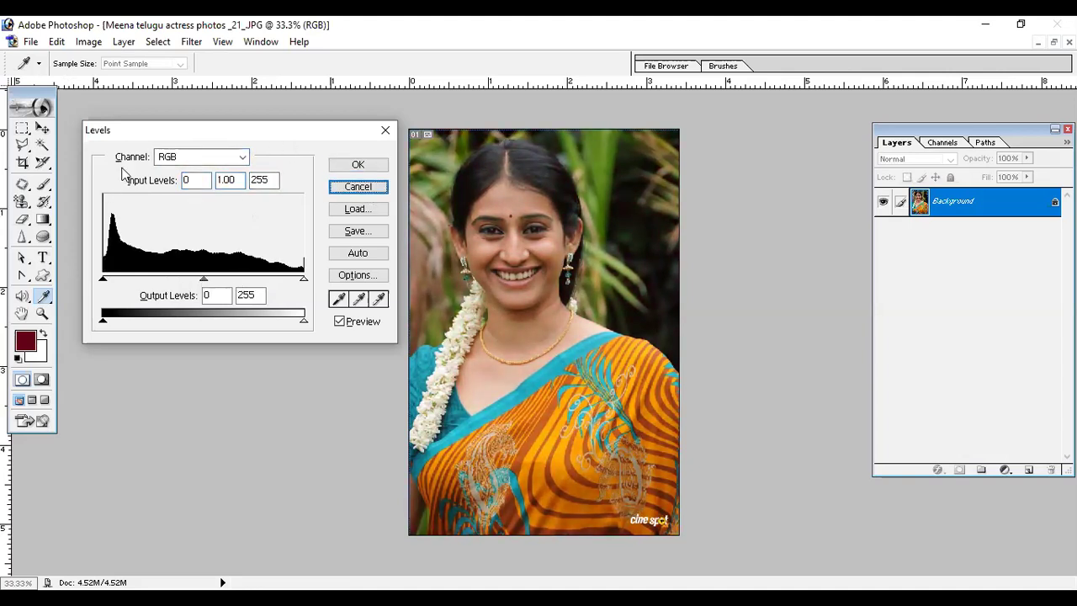
pyautogui.click(241, 157)
pyautogui.click(173, 195)
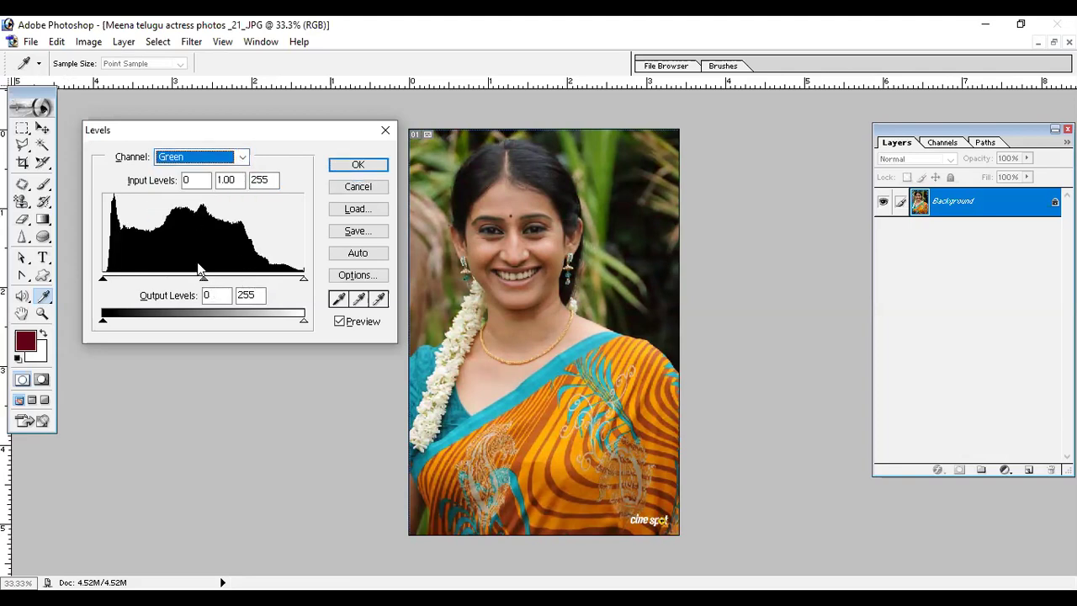
pyautogui.moveTo(103, 280)
pyautogui.mouseDown()
pyautogui.moveTo(175, 280)
pyautogui.moveTo(103, 278)
pyautogui.mouseUp()
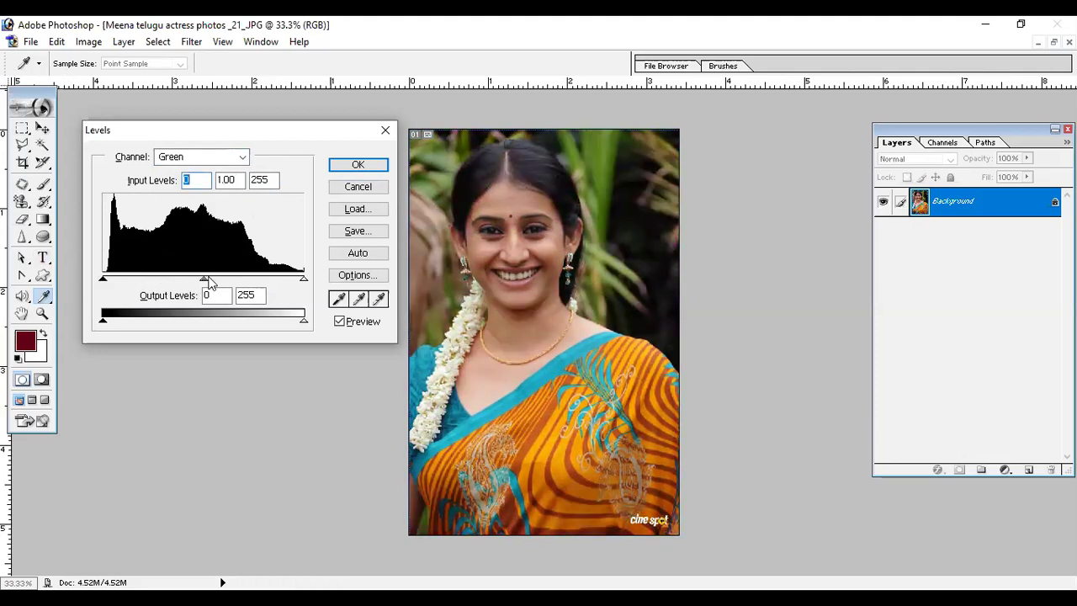
pyautogui.moveTo(205, 280)
pyautogui.mouseDown()
pyautogui.moveTo(280, 283)
pyautogui.moveTo(156, 288)
pyautogui.moveTo(212, 292)
pyautogui.mouseUp()
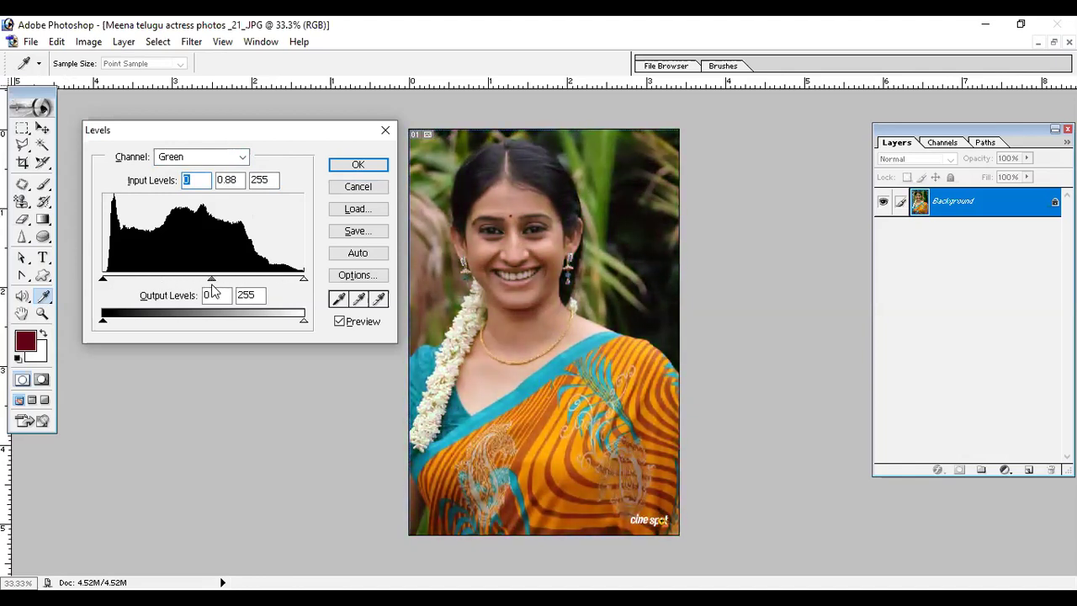
# Discard the Levels changes and apply Auto Levels to the sari photo
pyautogui.click(351, 197)
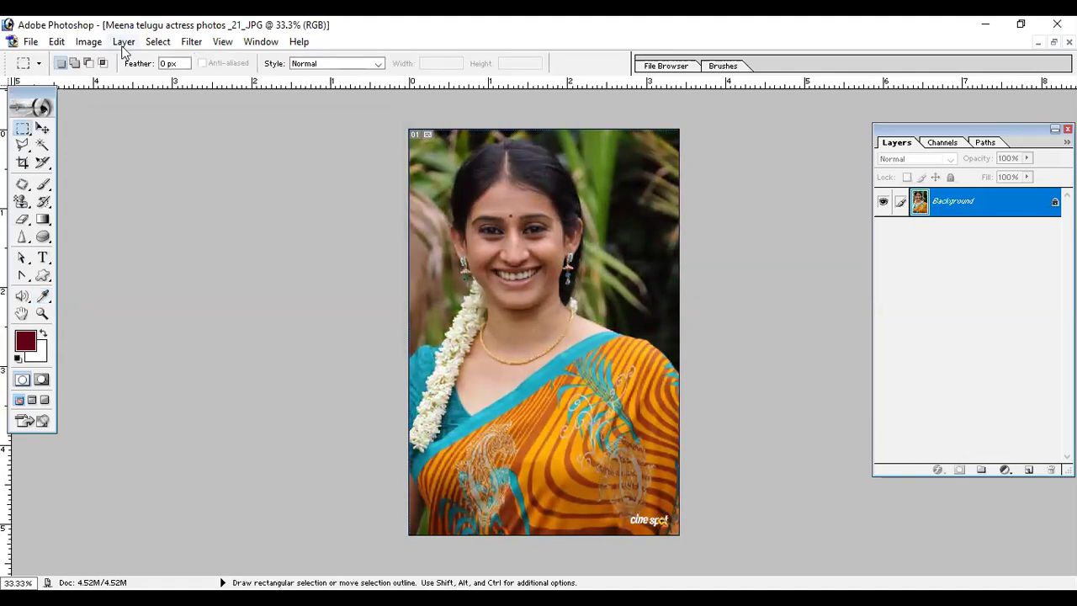
pyautogui.click(92, 41)
pyautogui.moveTo(163, 84)
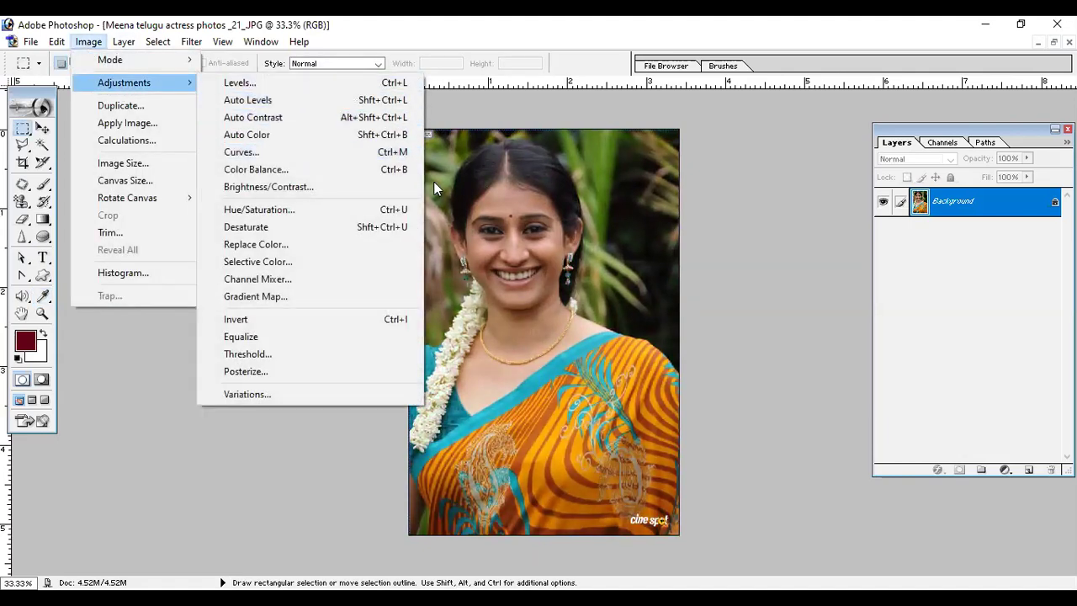
pyautogui.click(381, 101)
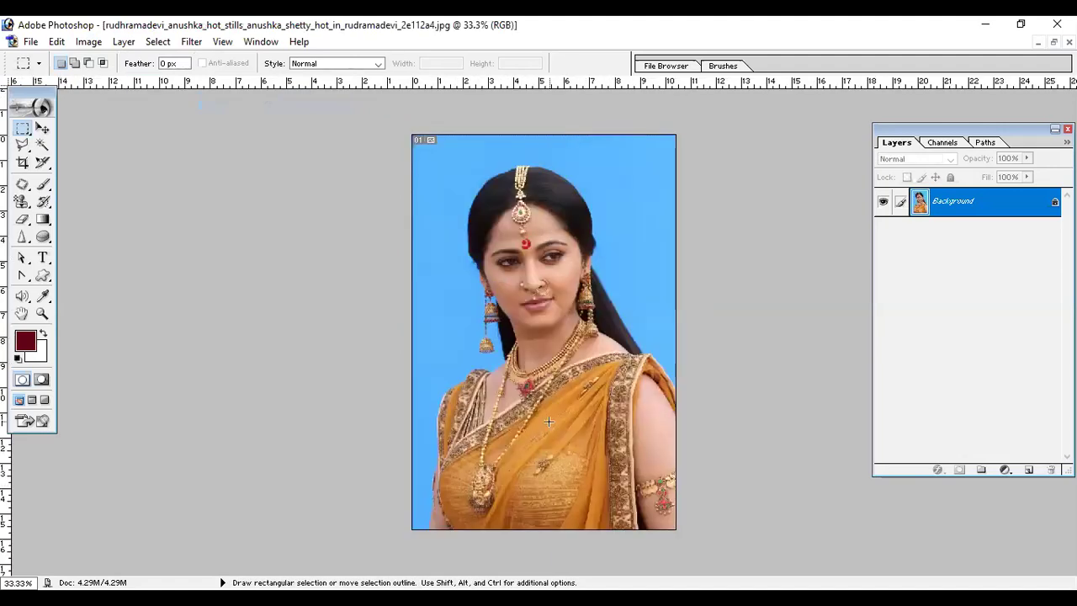
# Apply Auto Levels a second time, then undo it
pyautogui.click(80, 42)
pyautogui.click(91, 42)
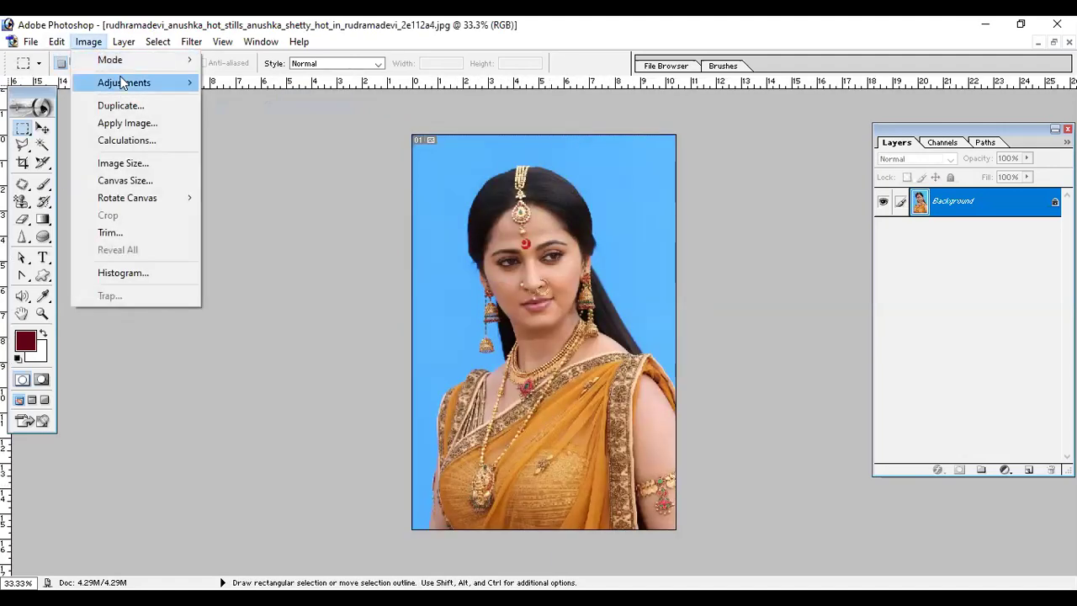
pyautogui.moveTo(173, 93)
pyautogui.click(245, 99)
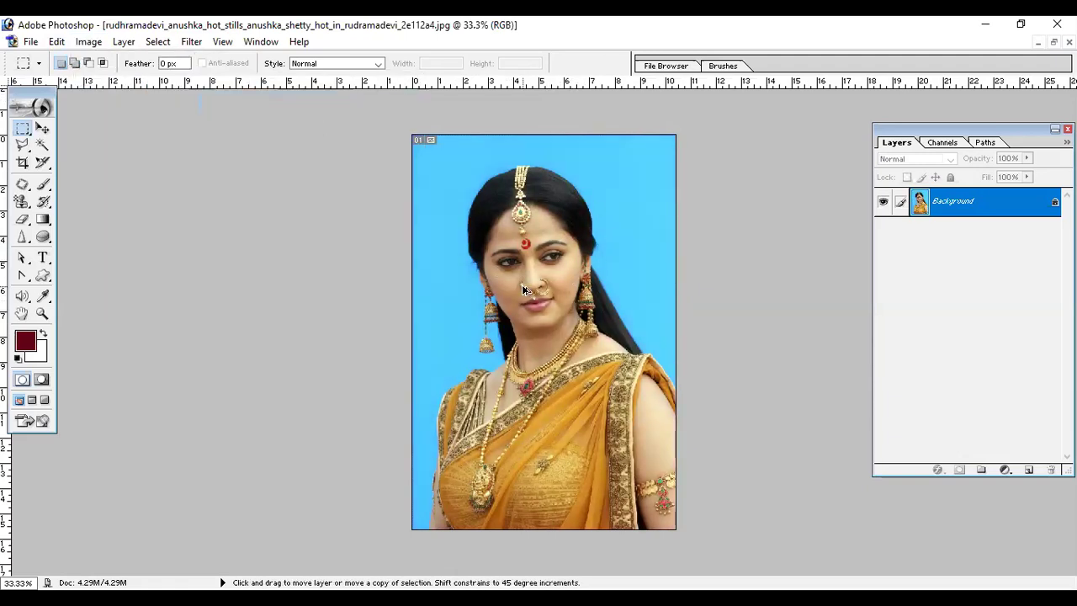
pyautogui.hotkey('ctrl', 'z')
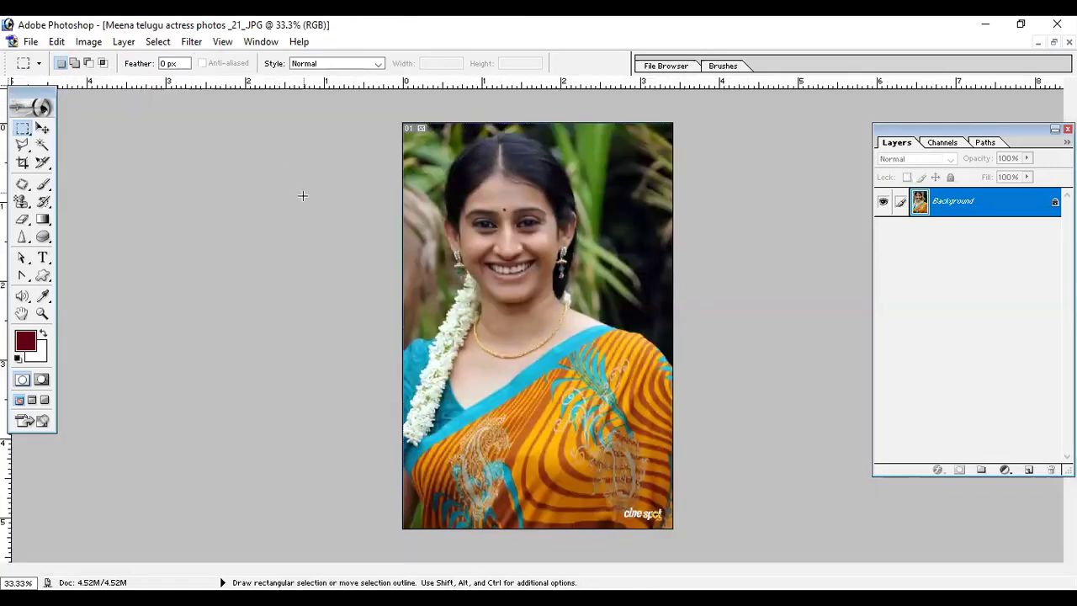
# Apply Auto Contrast to the orange-sari portrait
pyautogui.click(88, 42)
pyautogui.moveTo(109, 84)
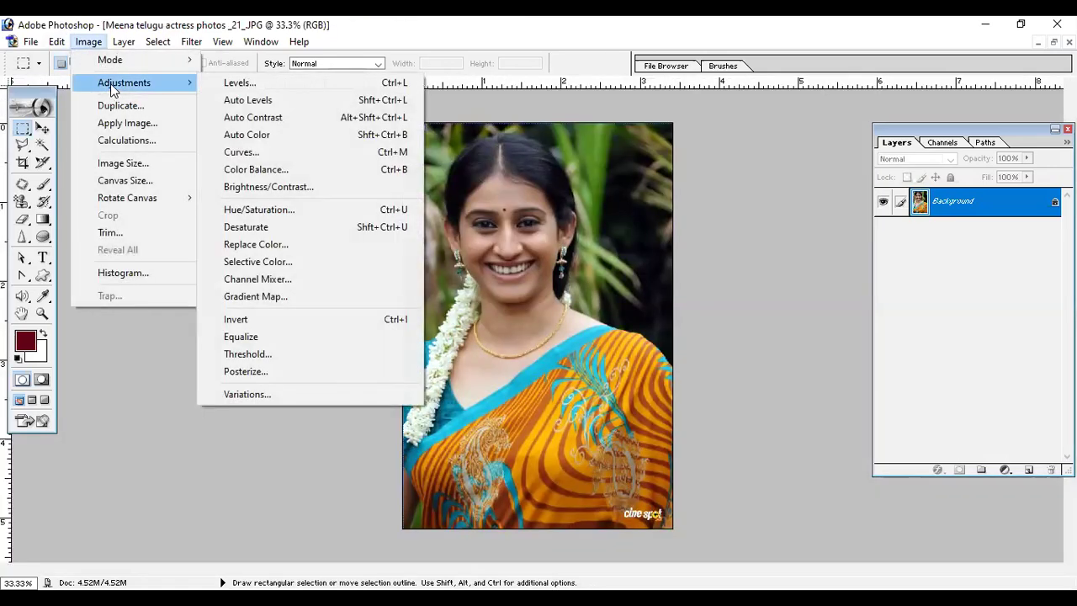
pyautogui.click(278, 118)
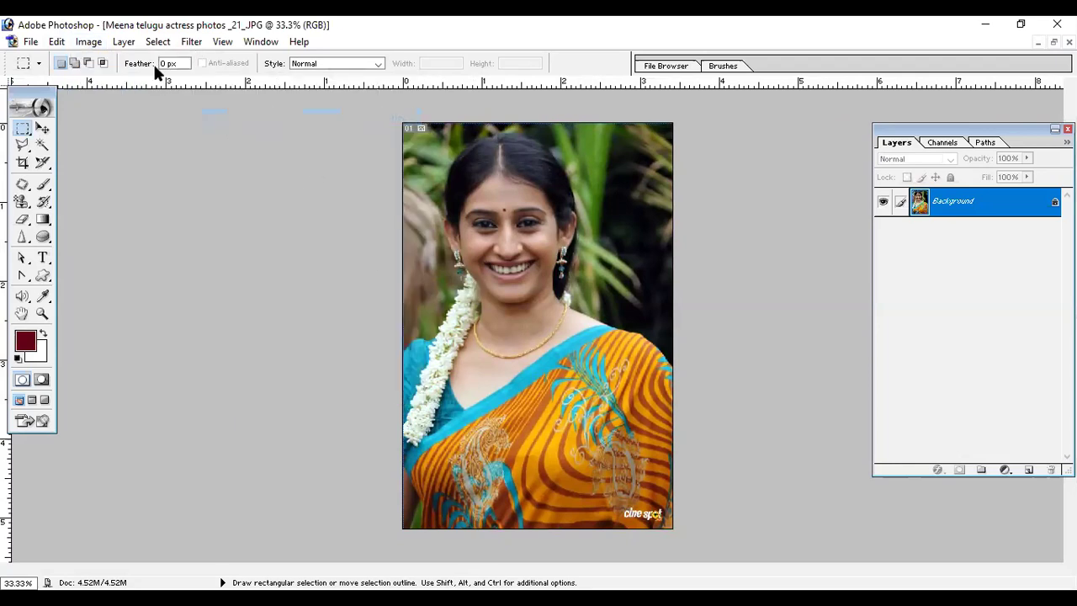
# Apply Auto Color to the portrait, repeating it once more
pyautogui.click(89, 42)
pyautogui.moveTo(122, 90)
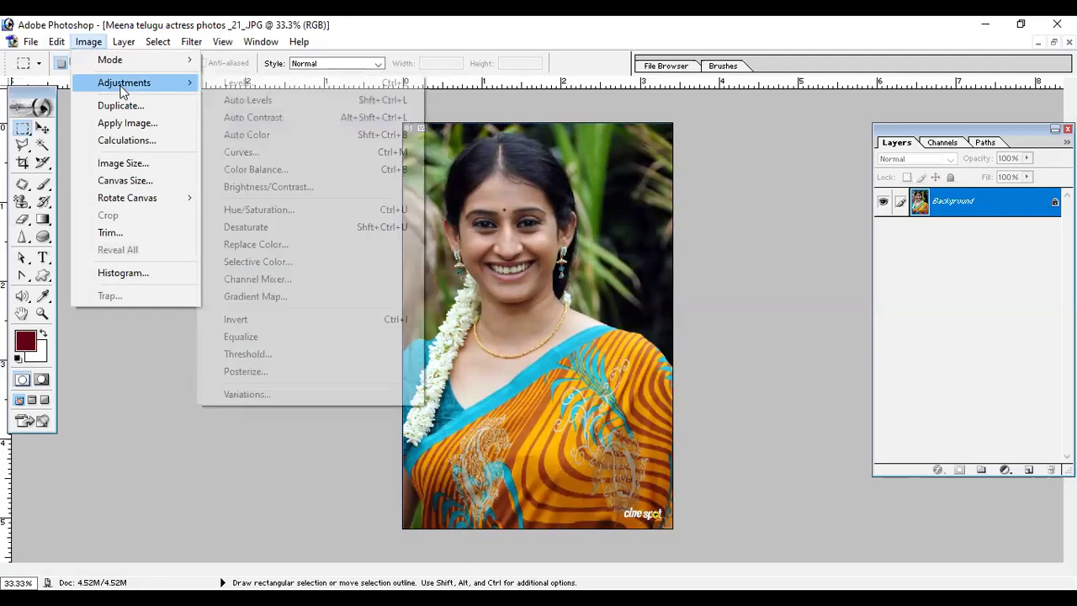
pyautogui.click(282, 136)
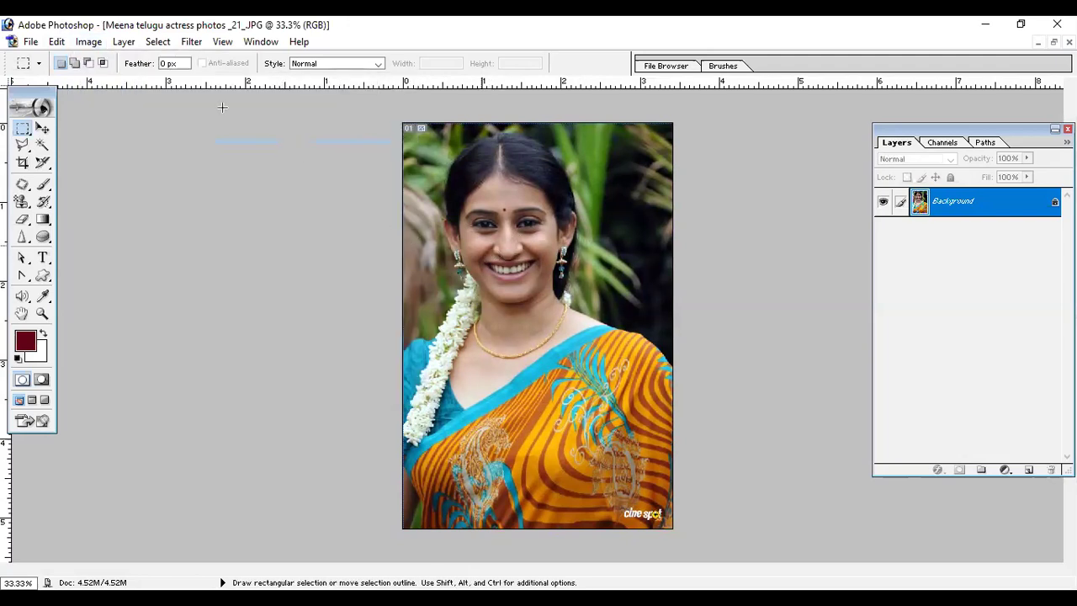
pyautogui.click(84, 42)
pyautogui.moveTo(188, 83)
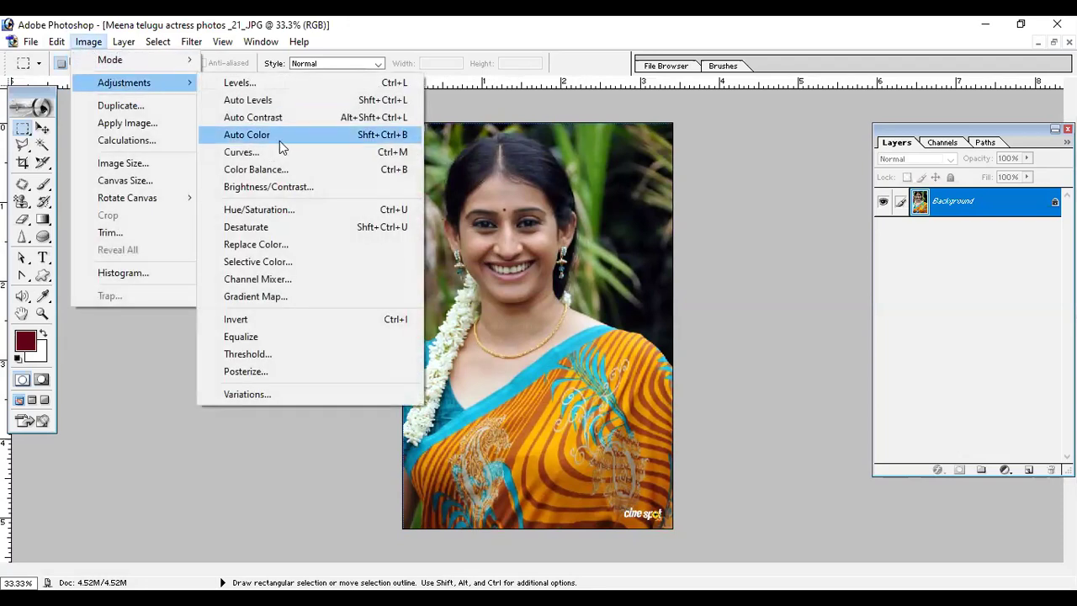
pyautogui.click(310, 141)
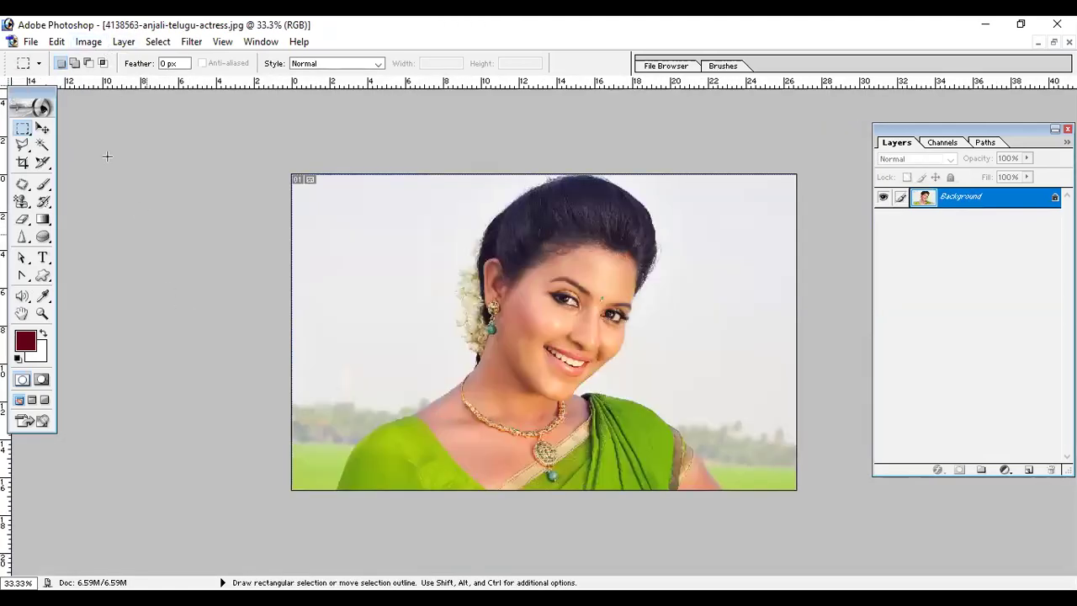
pyautogui.click(88, 42)
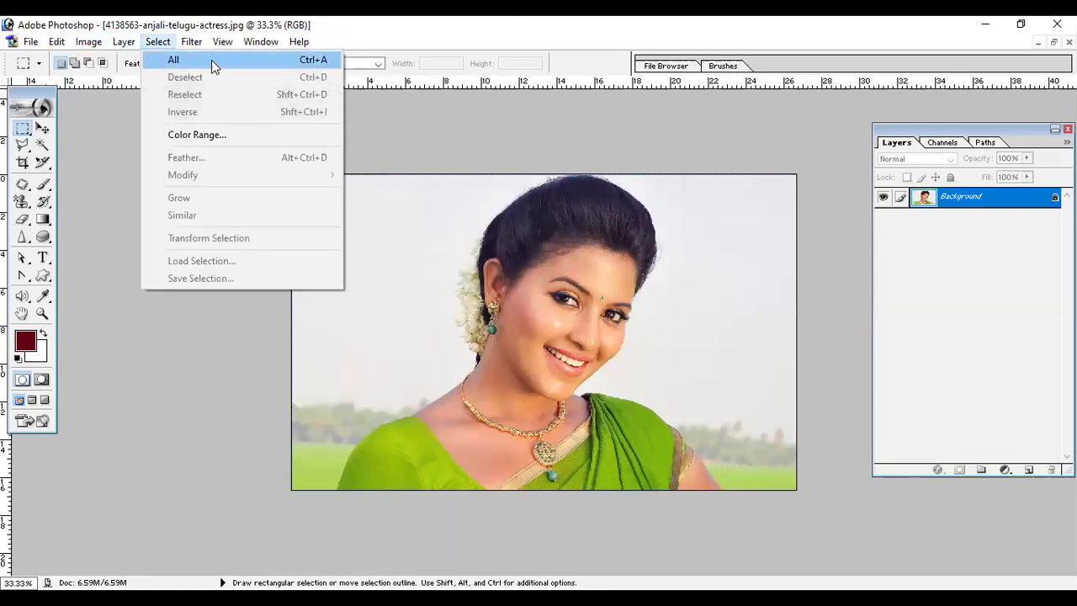
pyautogui.moveTo(140, 82)
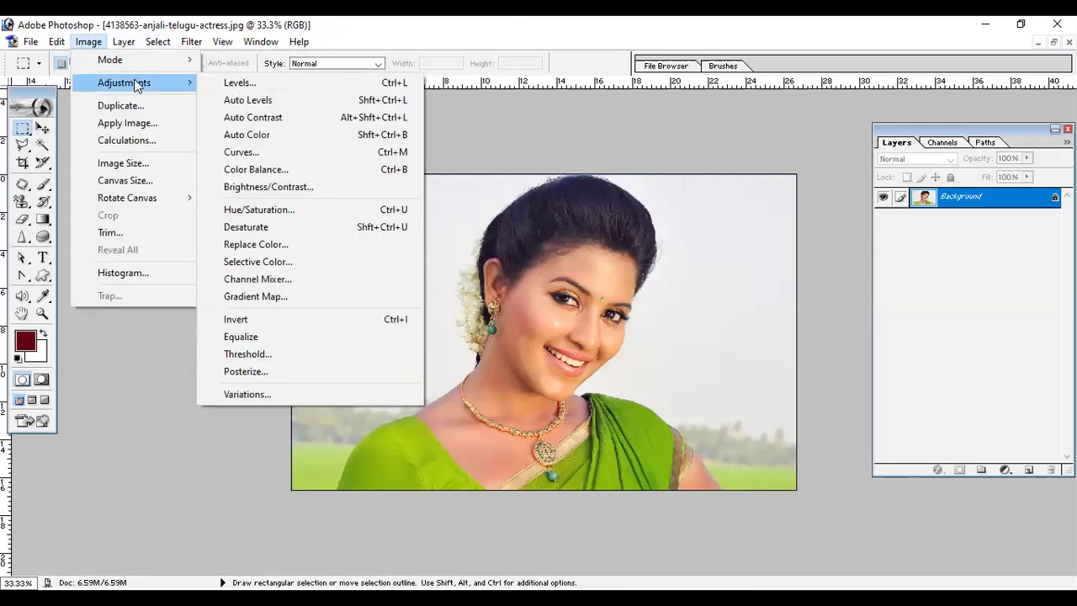
pyautogui.click(261, 152)
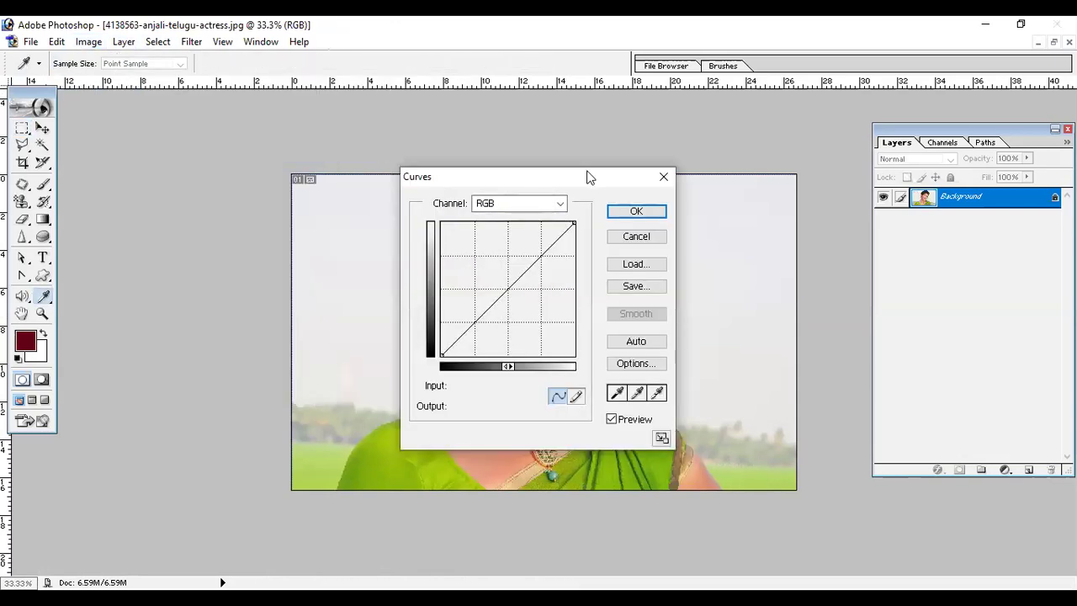
pyautogui.moveTo(601, 177); pyautogui.dragTo(898, 148)
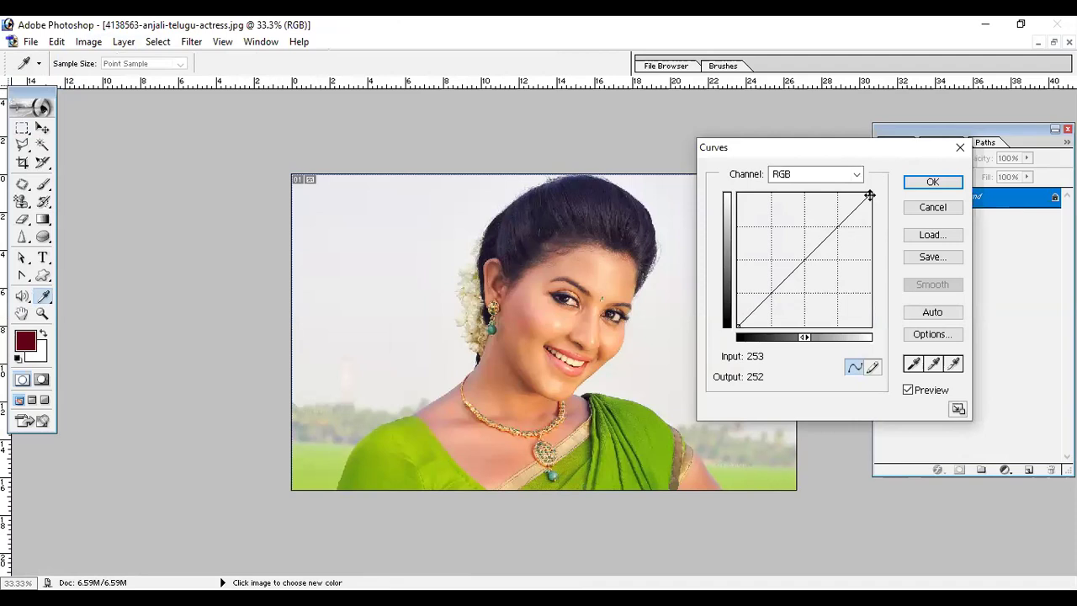
pyautogui.click(804, 261)
pyautogui.moveTo(804, 261); pyautogui.dragTo(773, 242)
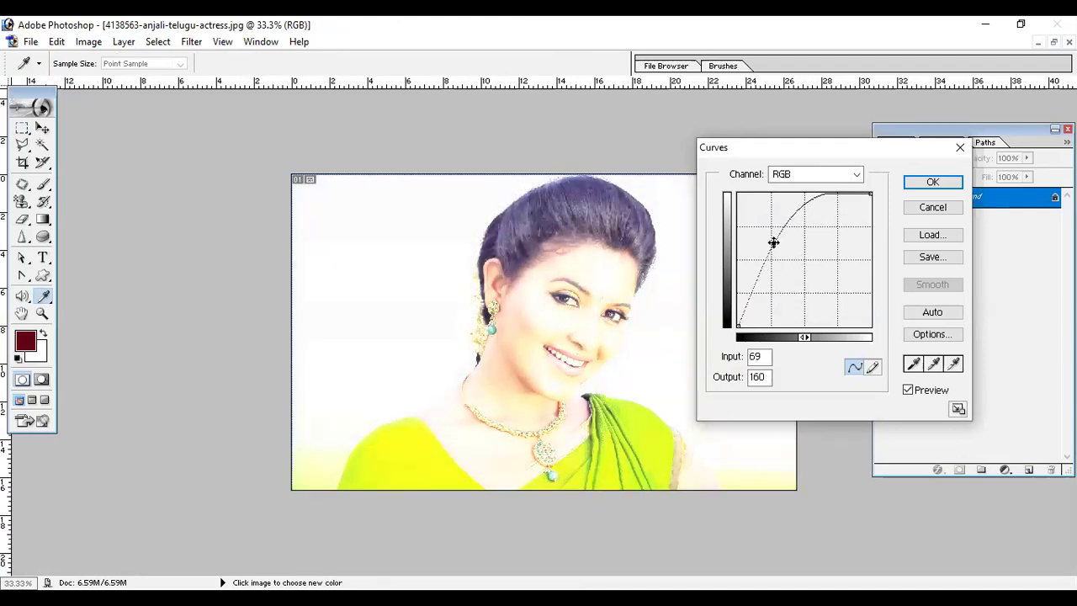
pyautogui.press('alt')
pyautogui.keyDown('alt'); pyautogui.click(937, 207); pyautogui.keyUp('alt')
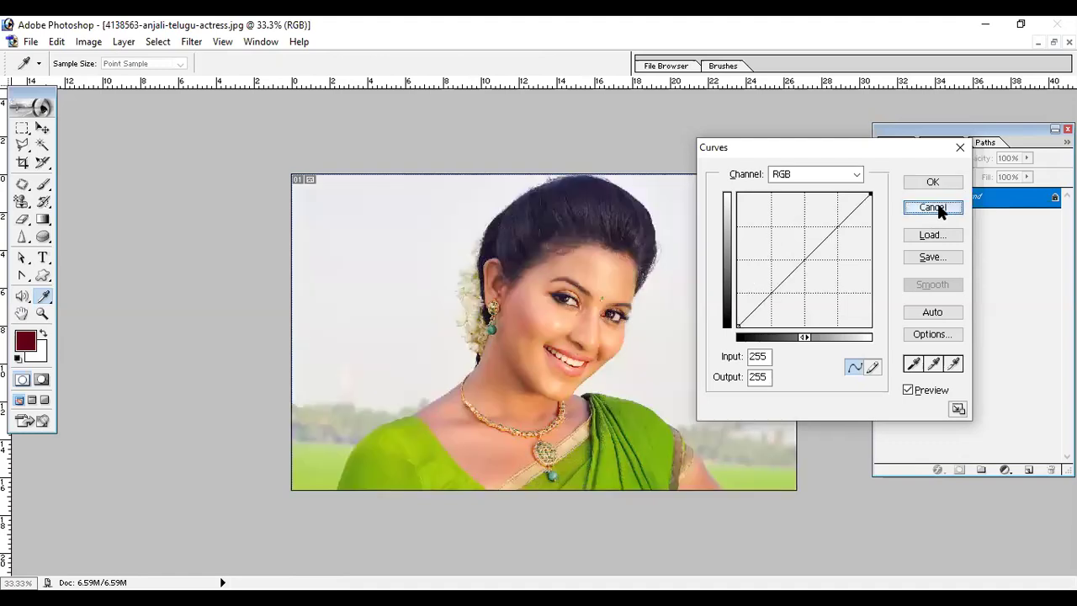
pyautogui.click(768, 356)
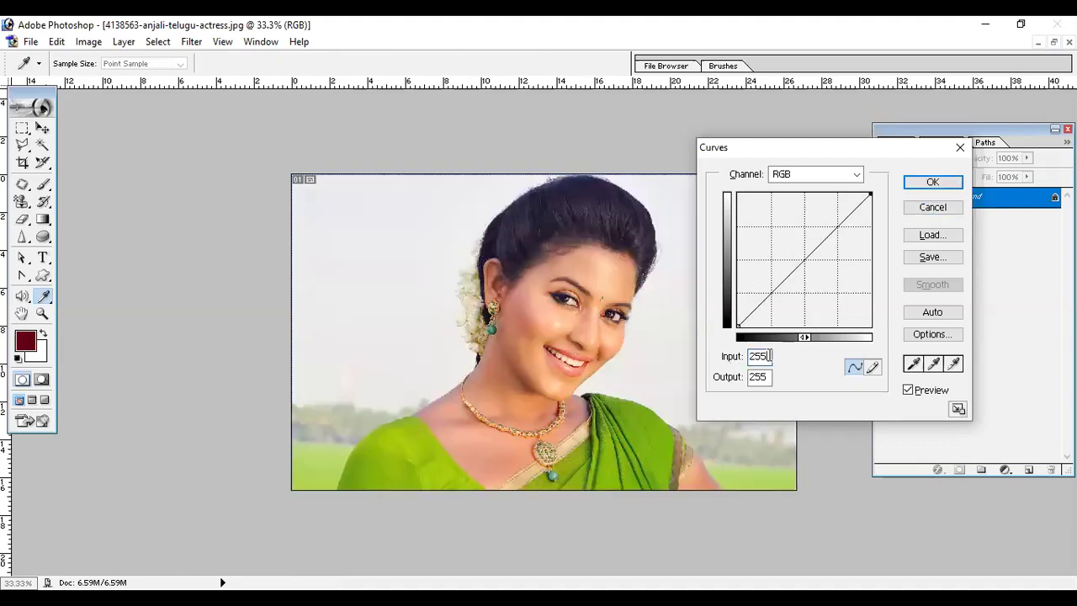
pyautogui.press('BackSpace')
pyautogui.press('BackSpace')
pyautogui.press('BackSpace')
pyautogui.write('30')
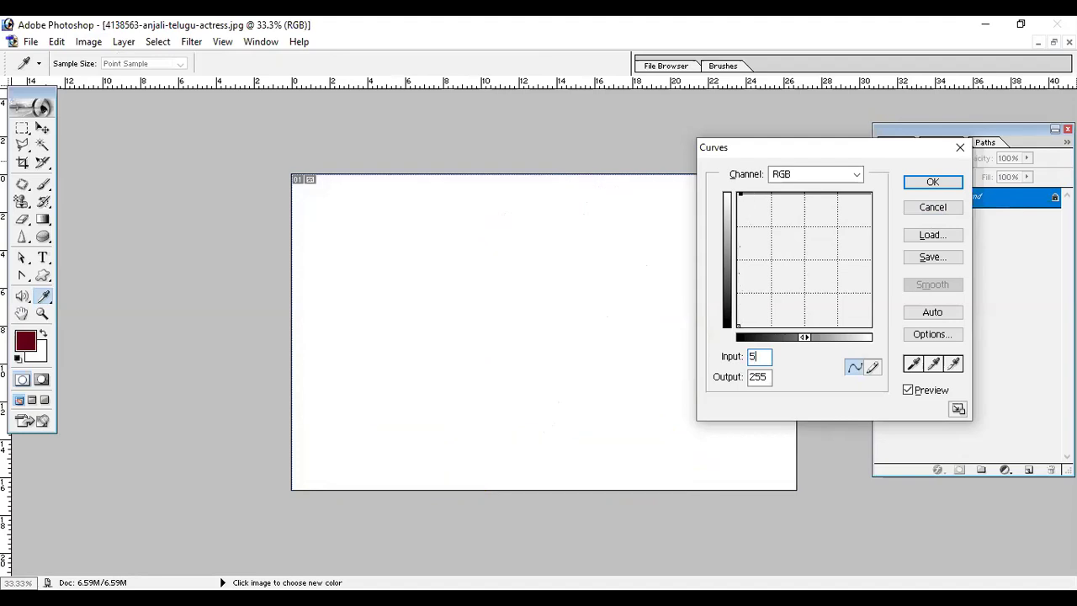
pyautogui.write('5')
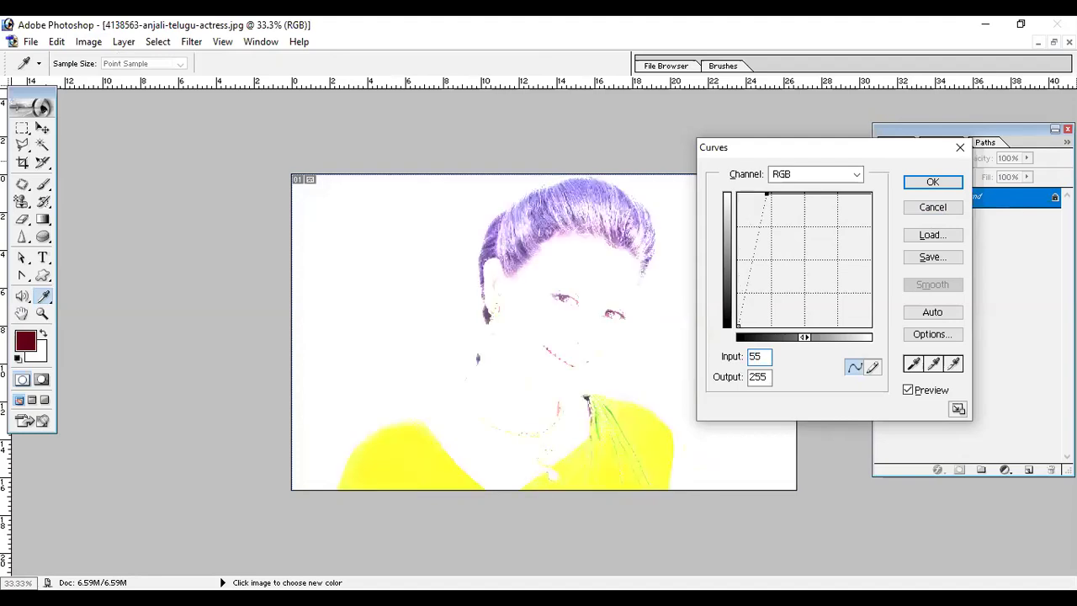
pyautogui.press('BackSpace')
pyautogui.press('BackSpace')
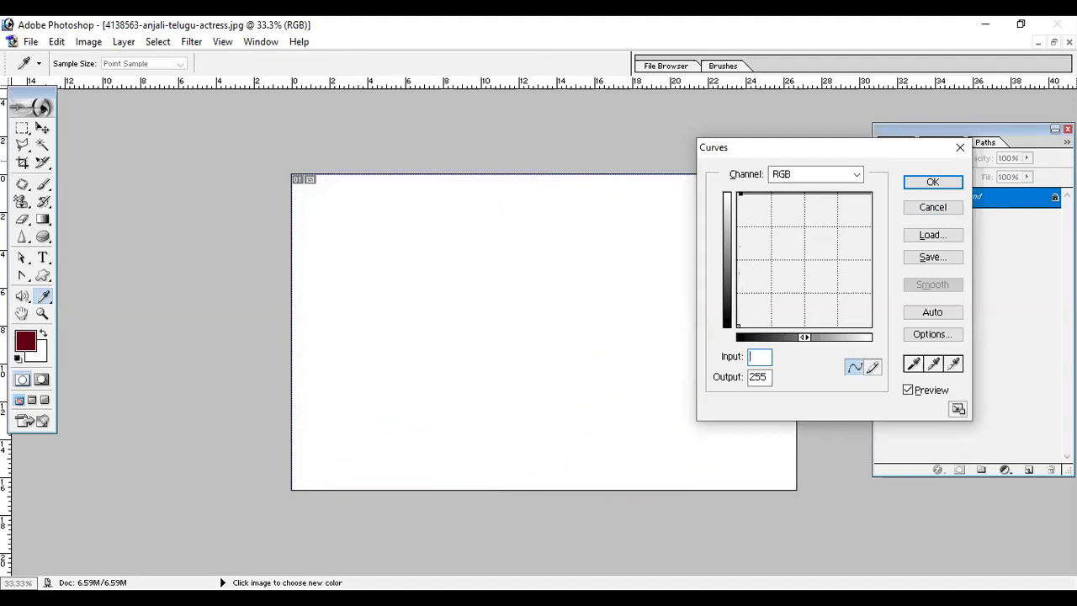
pyautogui.write('96')
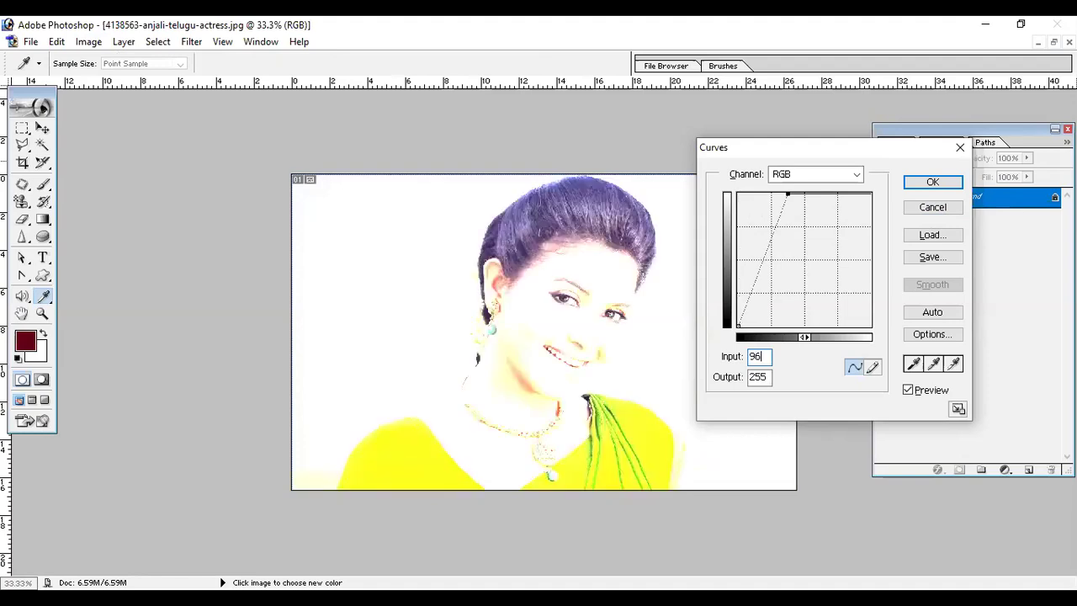
pyautogui.write('100')
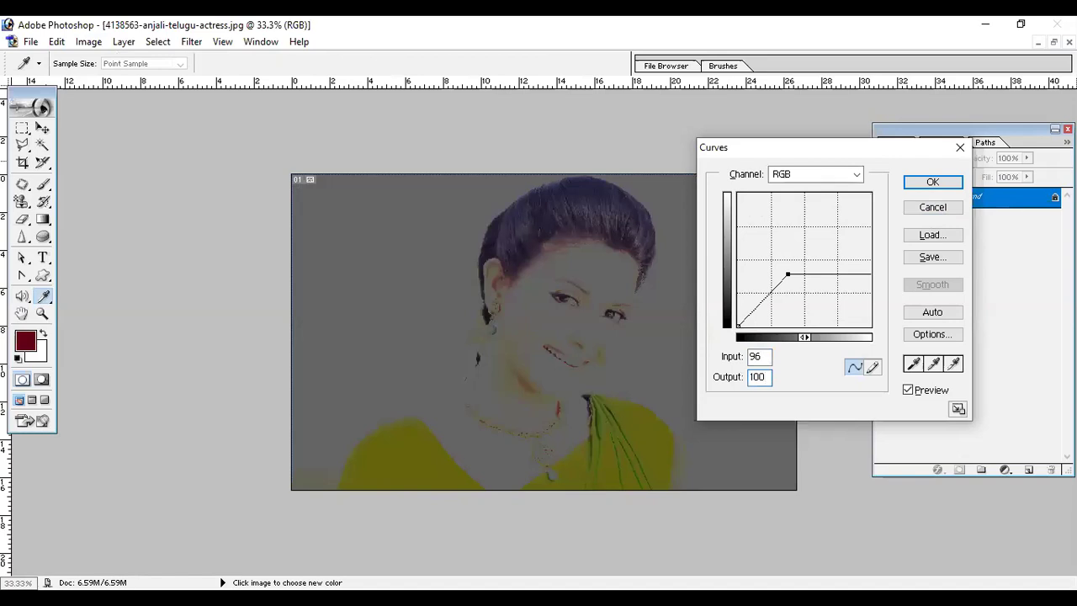
pyautogui.press('alt')
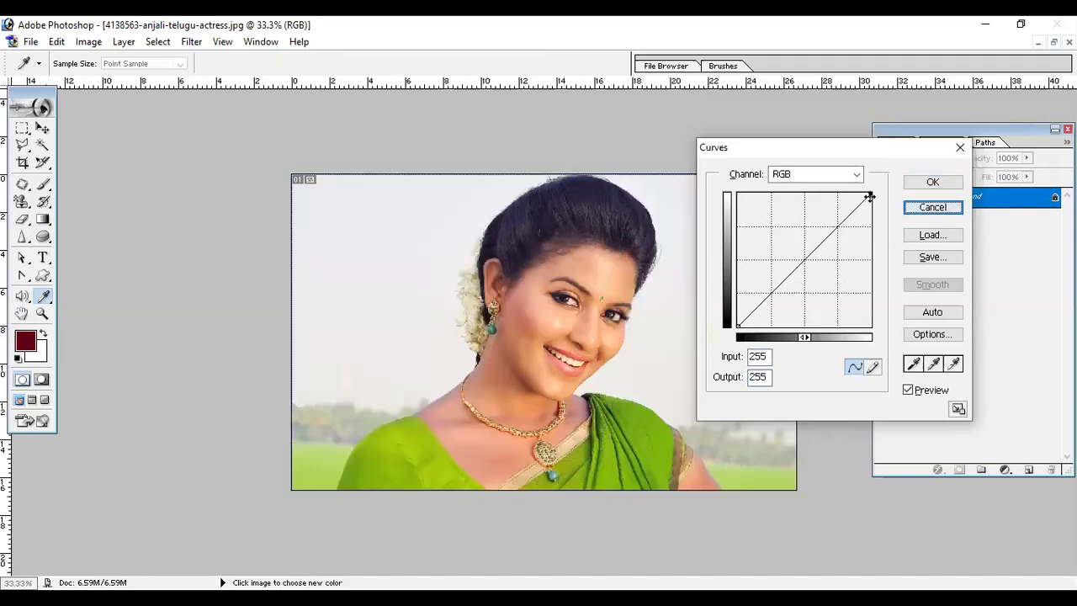
pyautogui.moveTo(869, 194)
pyautogui.mouseDown()
pyautogui.moveTo(813, 237)
pyautogui.moveTo(796, 271)
pyautogui.moveTo(740, 323)
pyautogui.moveTo(832, 211)
pyautogui.moveTo(879, 187)
pyautogui.mouseUp()
pyautogui.moveTo(739, 325); pyautogui.dragTo(830, 263)
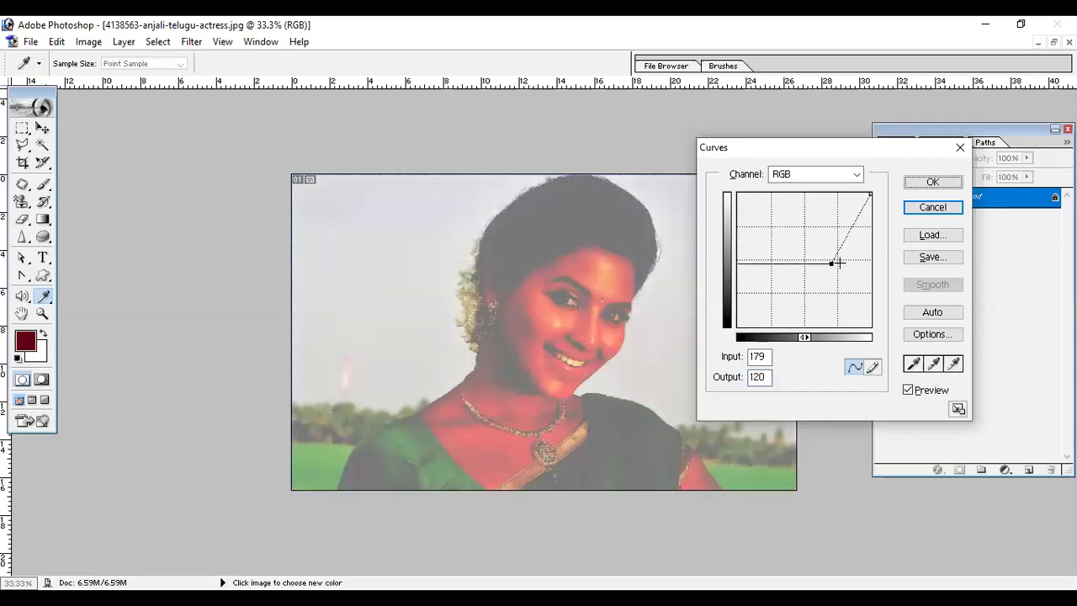
pyautogui.press('alt')
pyautogui.click(932, 214)
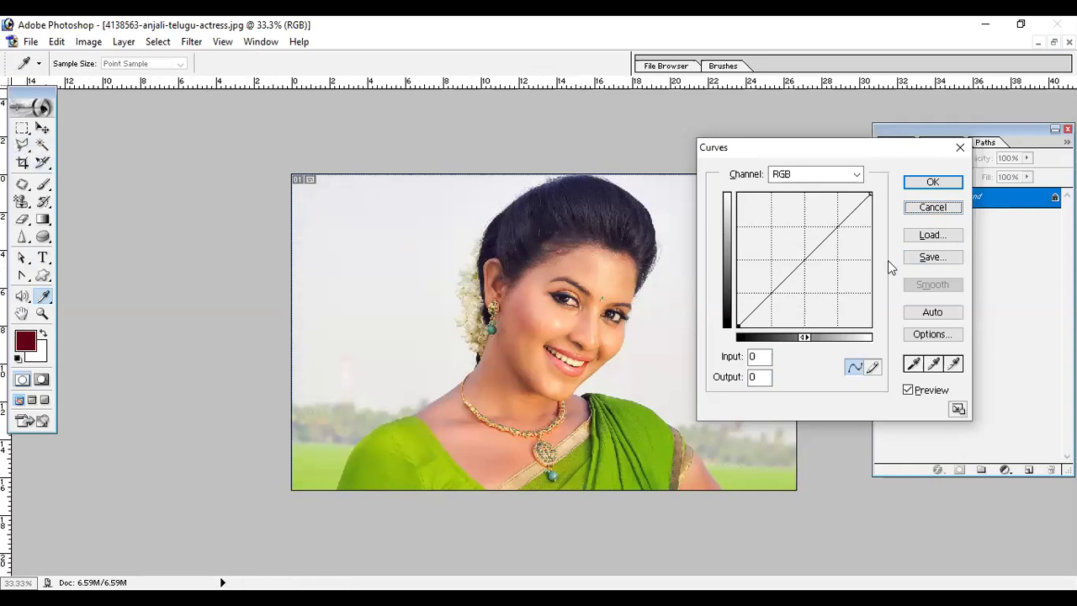
pyautogui.press('Escape')
pyautogui.click(23, 145)
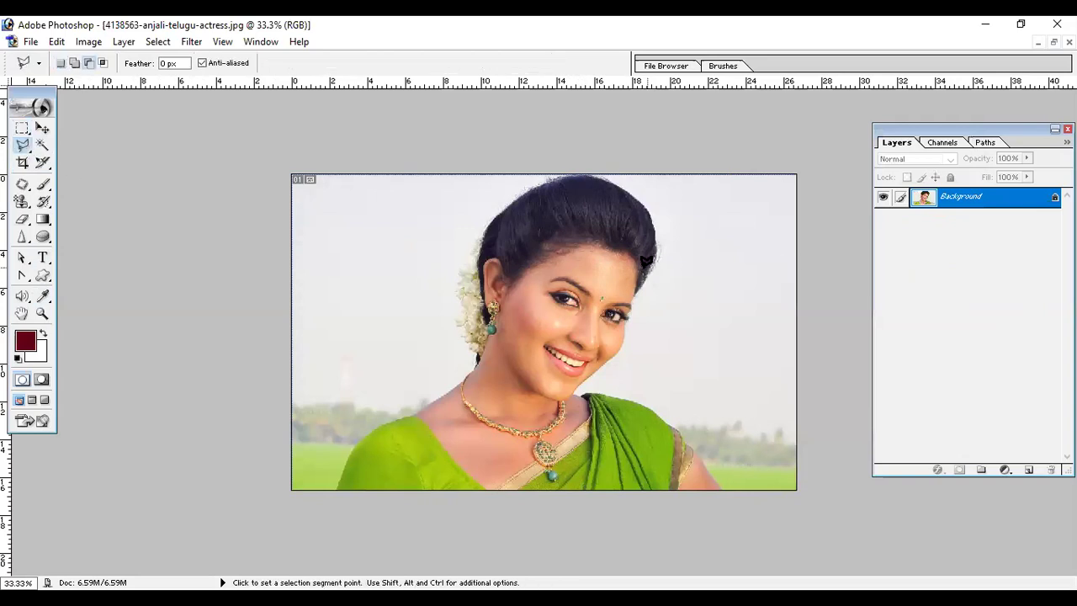
# Trace a closed polygonal selection around the face from the hairline, past the ear, down to the jaw
pyautogui.click(578, 241)
pyautogui.click(516, 279)
pyautogui.click(499, 321)
pyautogui.click(559, 398)
pyautogui.click(639, 264)
pyautogui.click(580, 246)
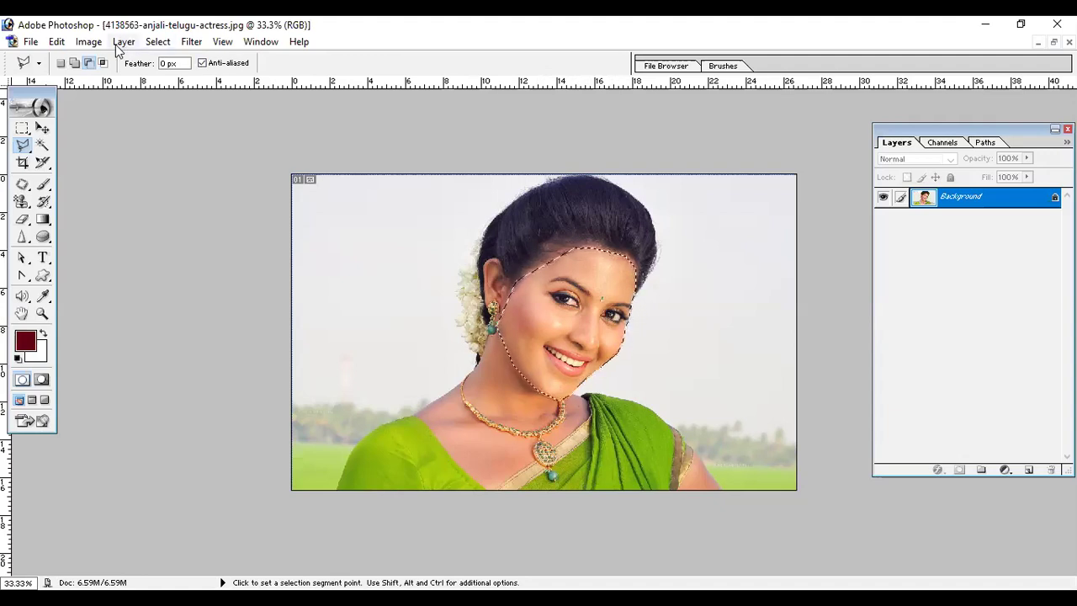
pyautogui.click(89, 42)
pyautogui.moveTo(149, 83)
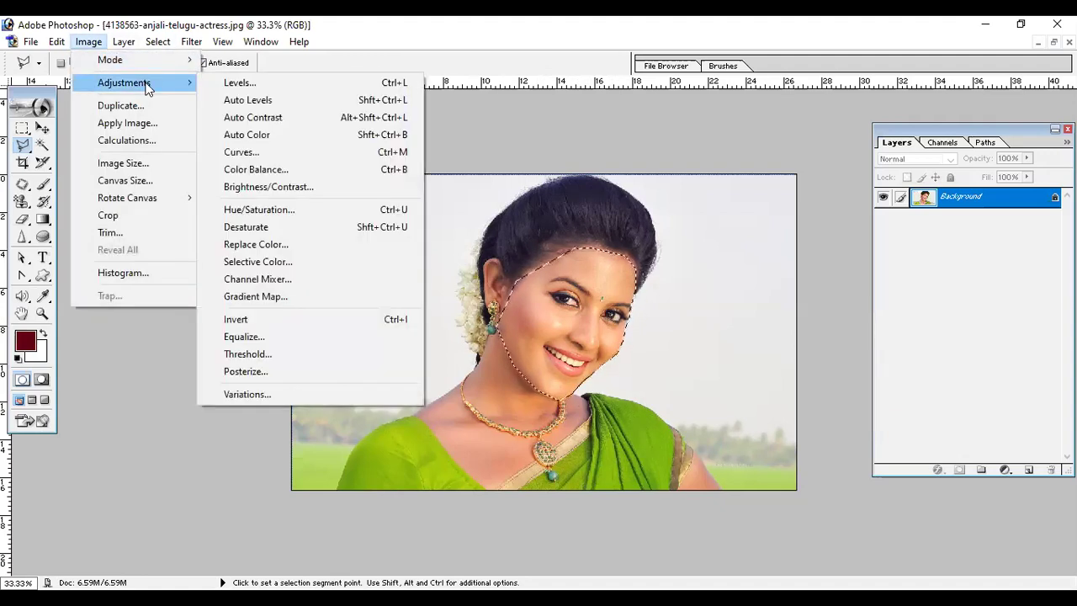
# Bend the Curves to change the selected face's tone, apply it, and deselect
pyautogui.click(271, 155)
pyautogui.moveTo(809, 261)
pyautogui.mouseDown()
pyautogui.moveTo(779, 245)
pyautogui.moveTo(815, 273)
pyautogui.mouseUp()
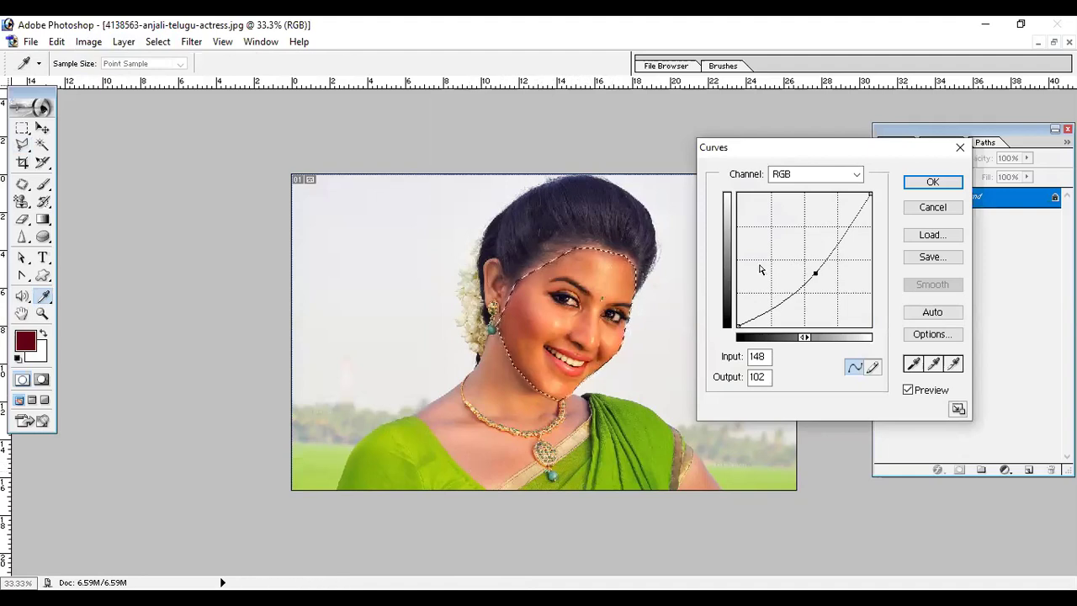
pyautogui.click(923, 184)
pyautogui.hotkey('ctrl', 'd')
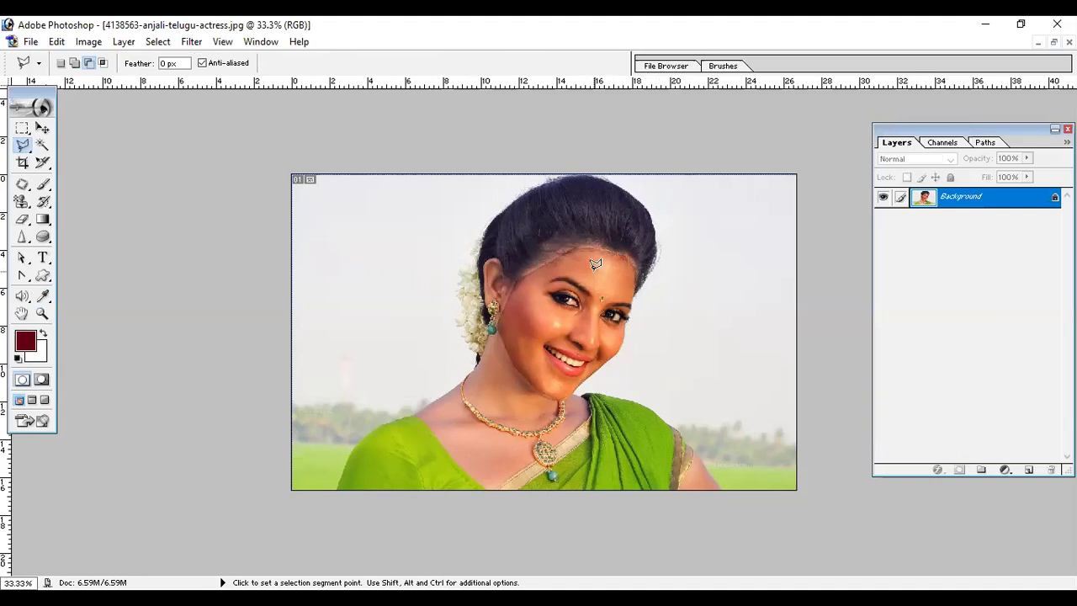
# Select the History Brush tool and enlarge its brush size
pyautogui.click(944, 144)
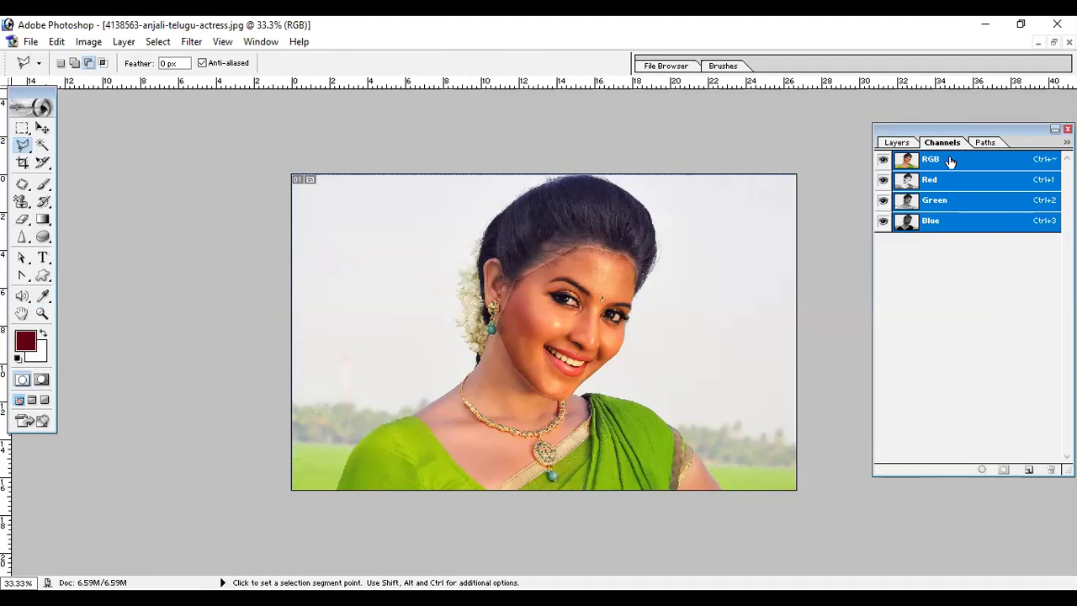
pyautogui.click(909, 149)
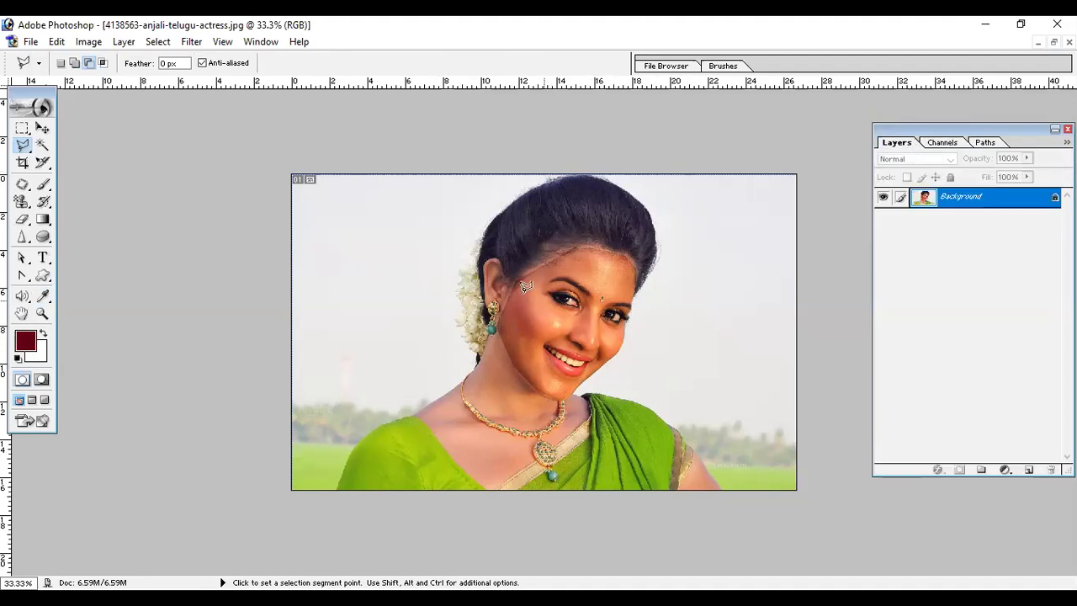
pyautogui.click(43, 189)
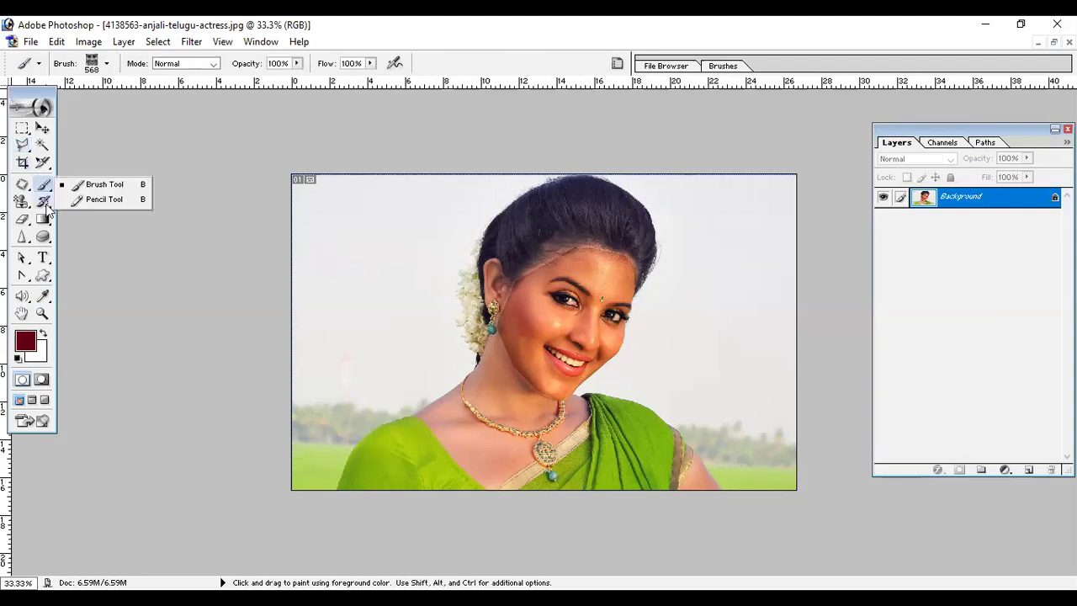
pyautogui.click(44, 203)
pyautogui.click(117, 202)
pyautogui.press(']')
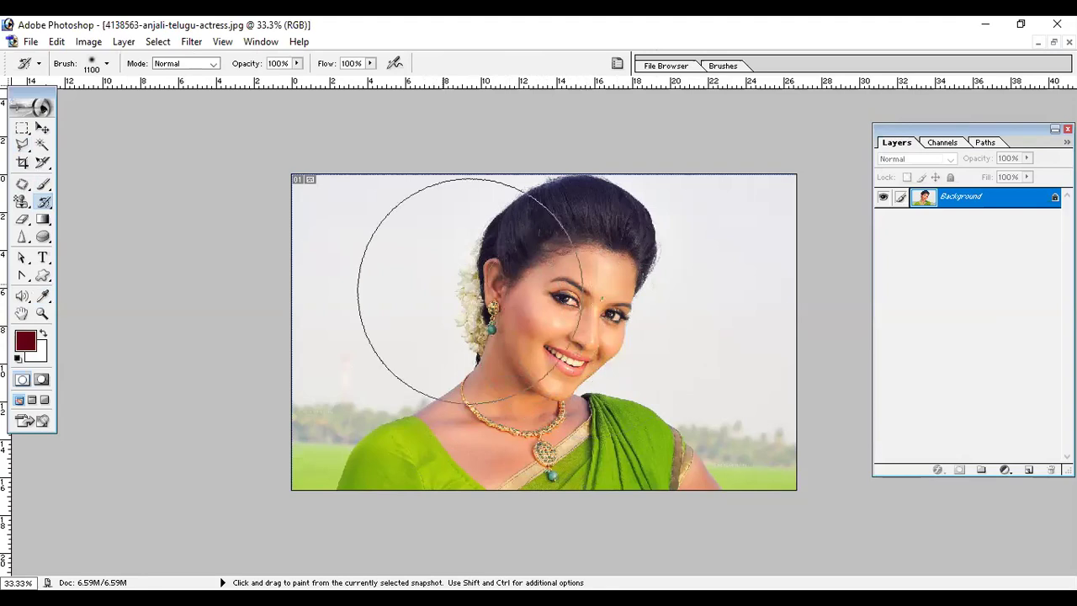
# In Color Balance, shift the Shadows toward red at +40
pyautogui.click(89, 42)
pyautogui.moveTo(127, 88)
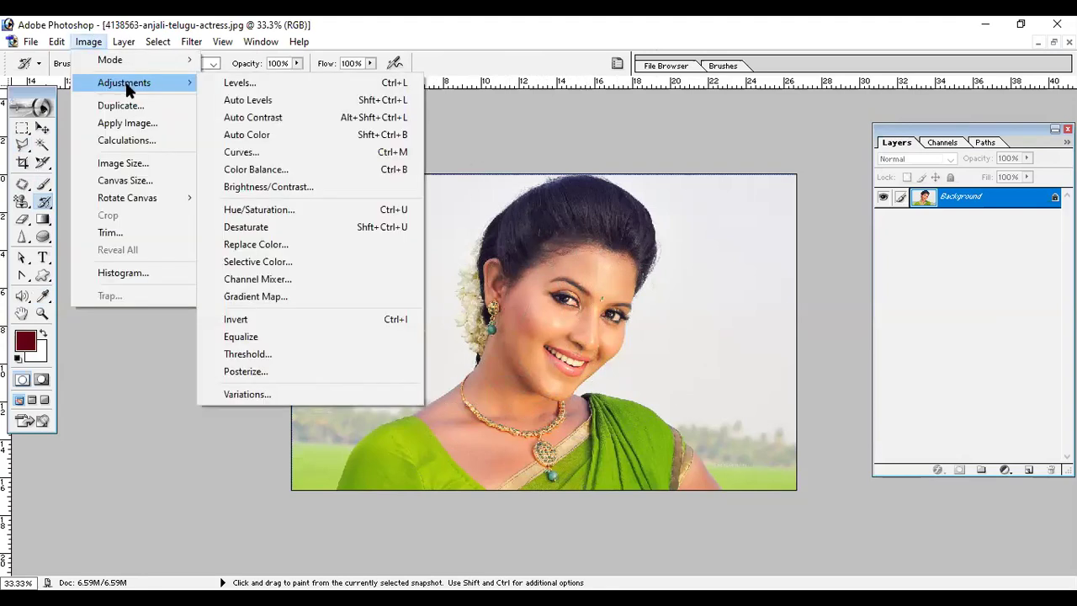
pyautogui.click(292, 169)
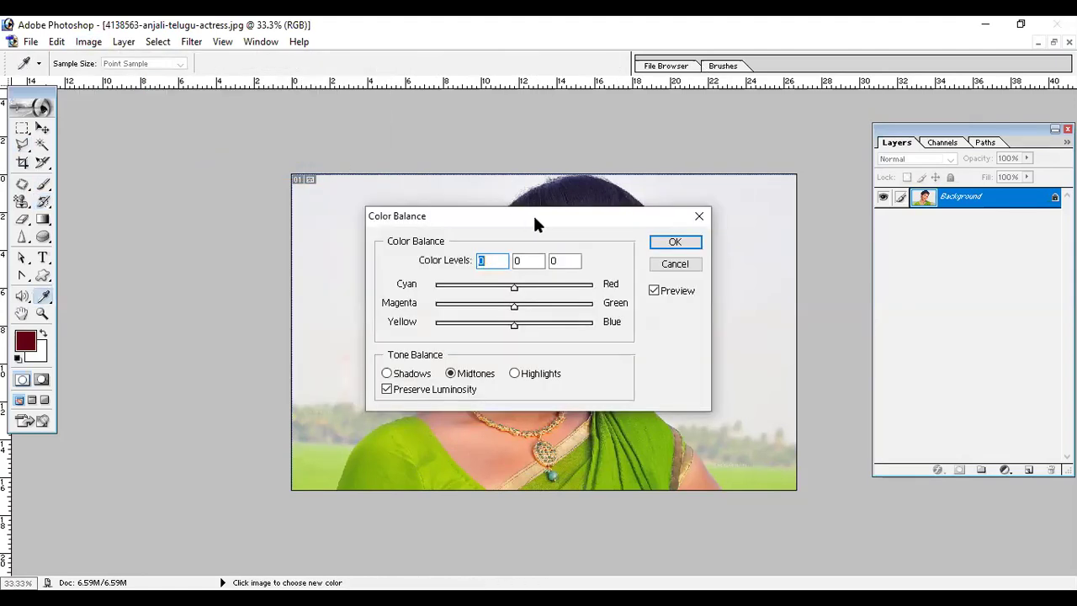
pyautogui.moveTo(531, 224); pyautogui.dragTo(310, 151)
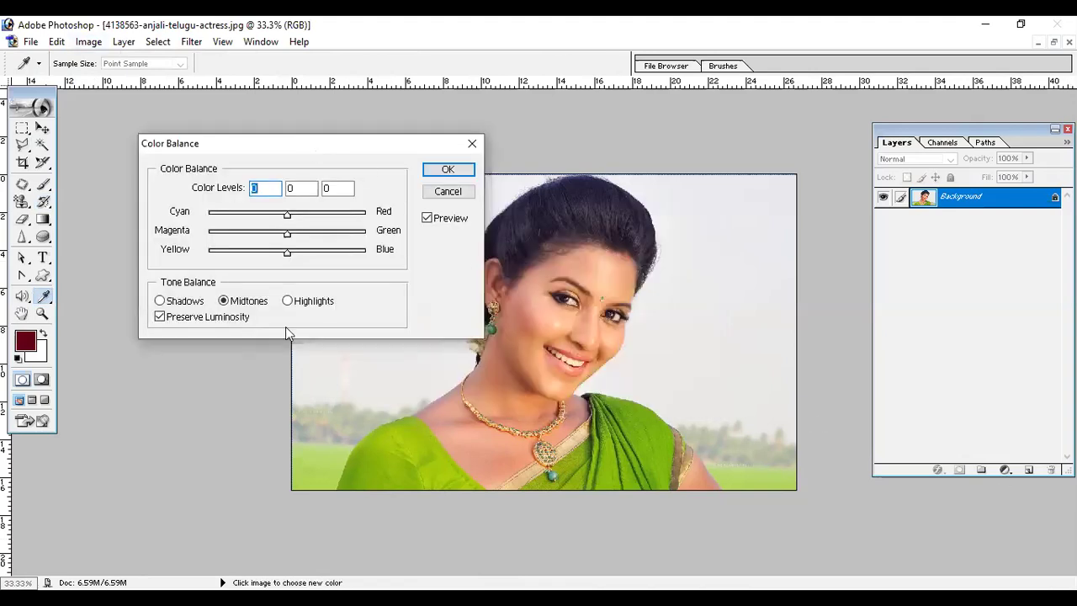
pyautogui.click(172, 304)
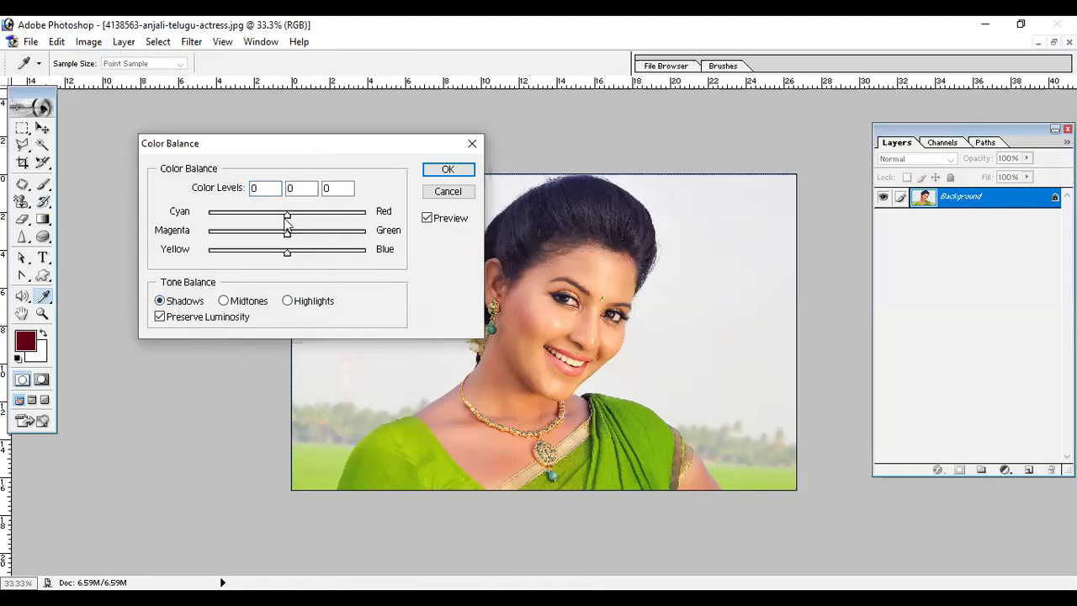
pyautogui.moveTo(288, 218); pyautogui.dragTo(341, 231)
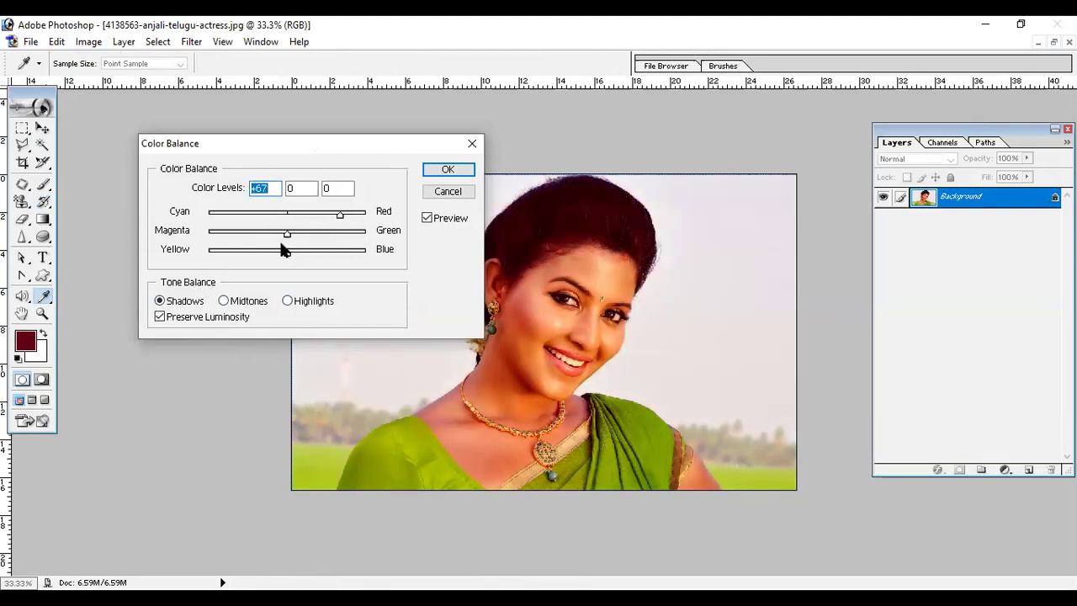
pyautogui.click(334, 221)
pyautogui.moveTo(333, 218); pyautogui.dragTo(314, 217)
# Warm the Color Balance Highlights slightly toward yellow
pyautogui.click(315, 306)
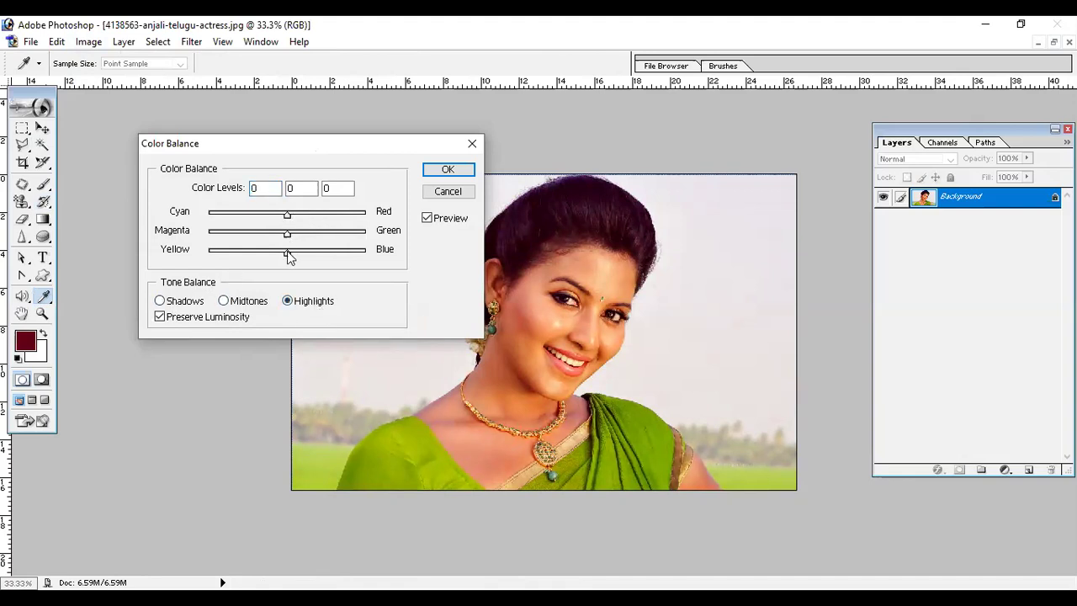
pyautogui.moveTo(289, 259)
pyautogui.mouseDown()
pyautogui.moveTo(263, 256)
pyautogui.moveTo(291, 257)
pyautogui.mouseUp()
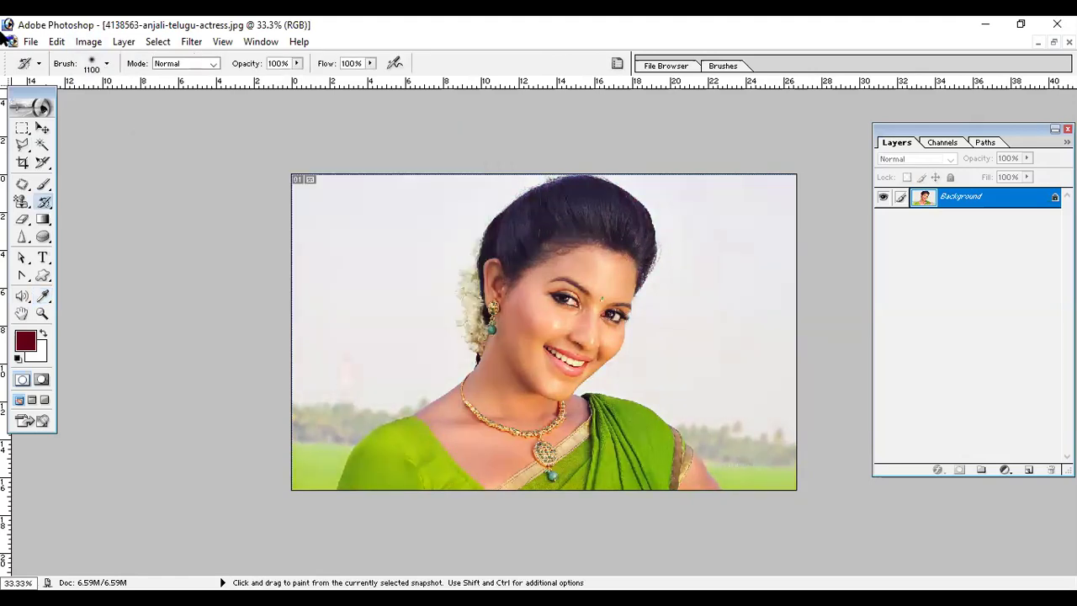
pyautogui.click(88, 43)
pyautogui.moveTo(112, 83)
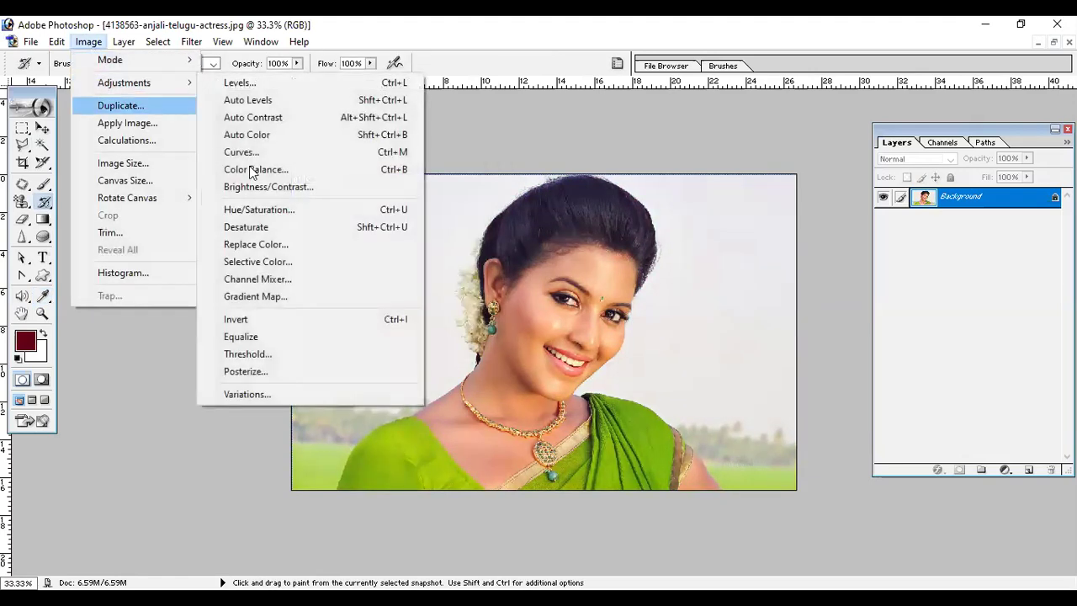
pyautogui.click(292, 186)
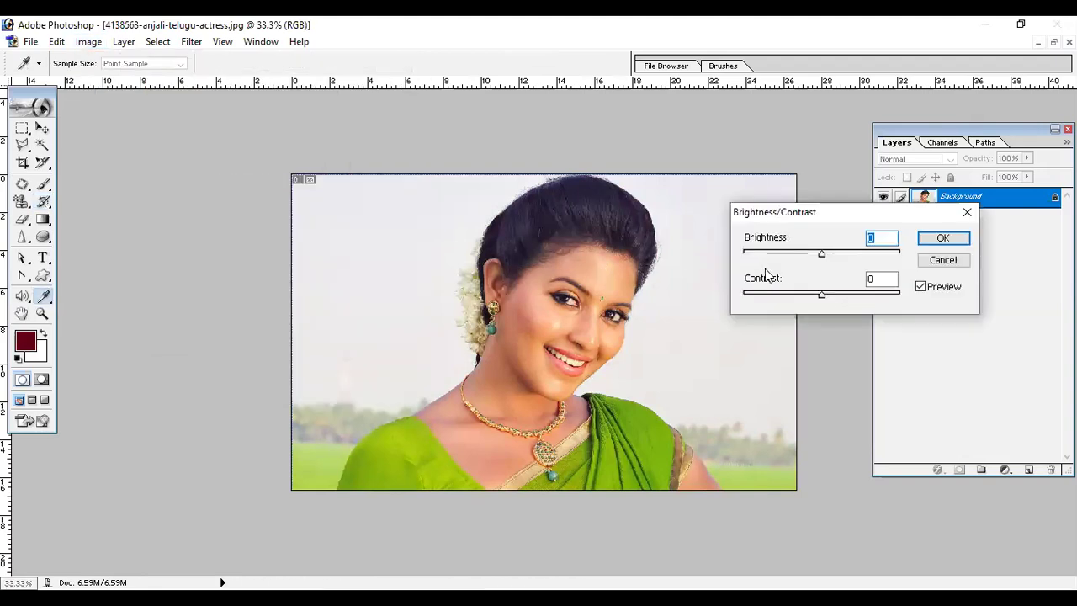
pyautogui.press('Escape')
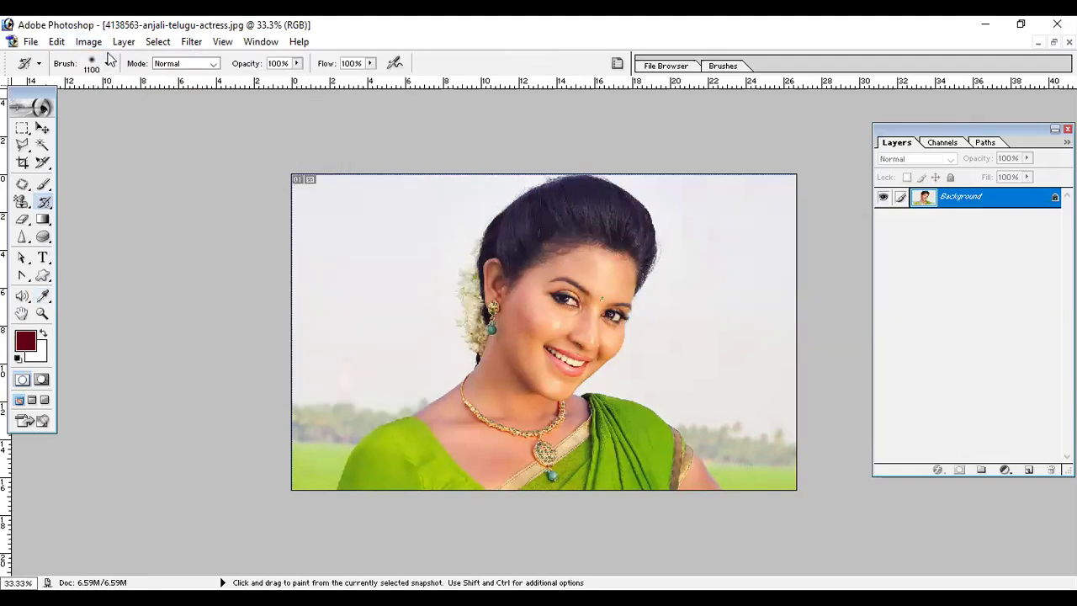
pyautogui.click(88, 42)
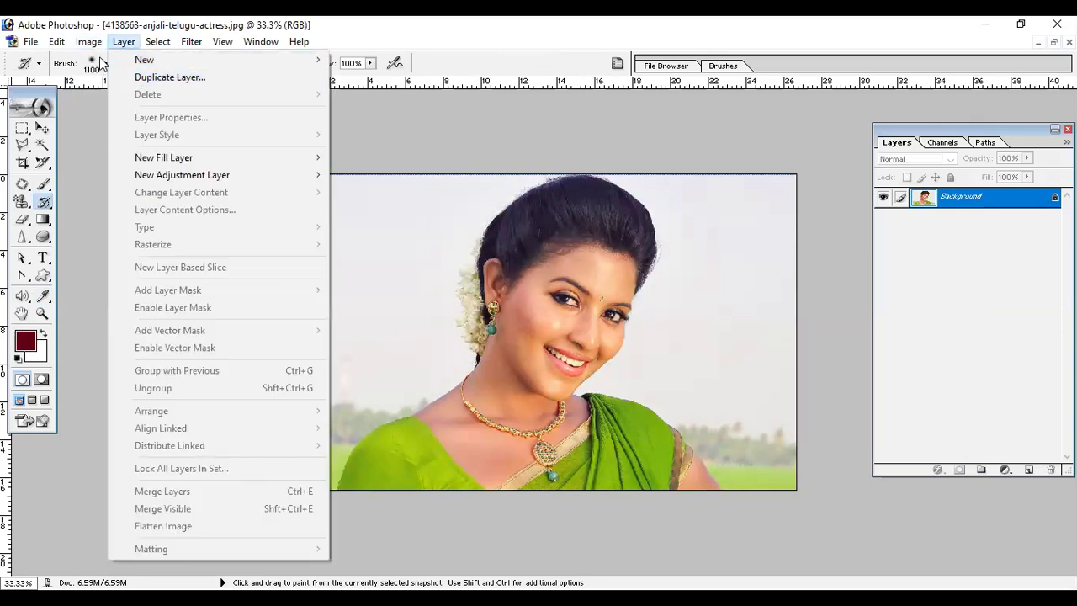
pyautogui.moveTo(120, 88)
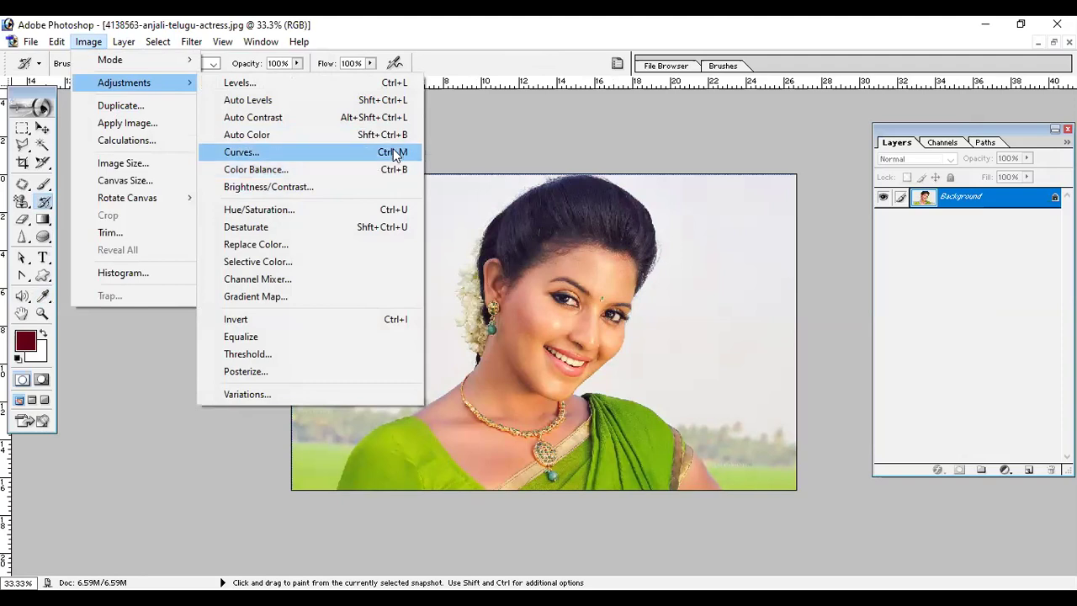
pyautogui.click(395, 175)
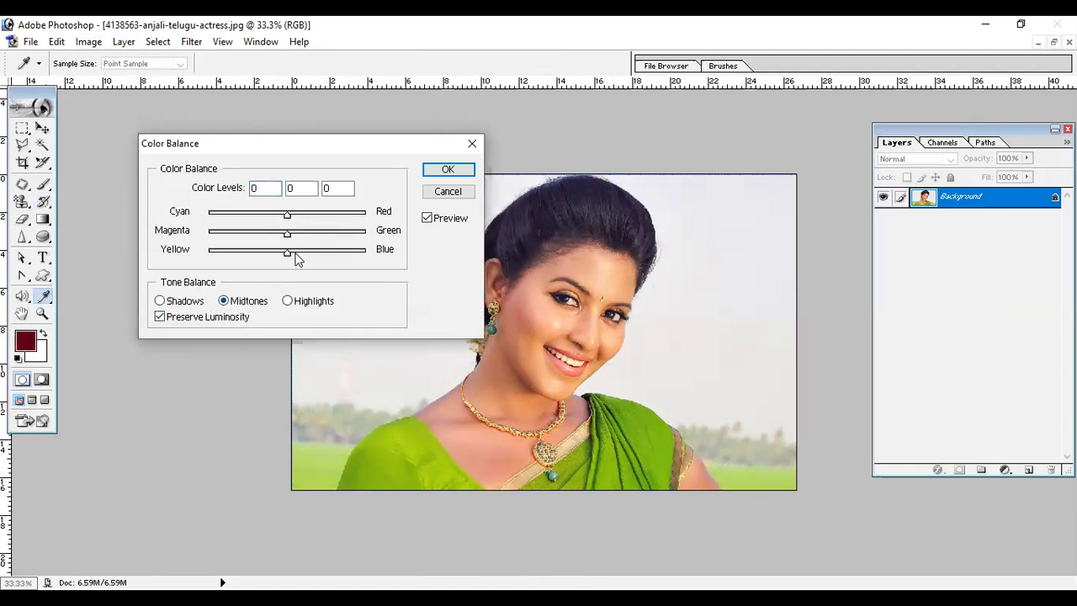
pyautogui.moveTo(287, 218); pyautogui.dragTo(328, 256)
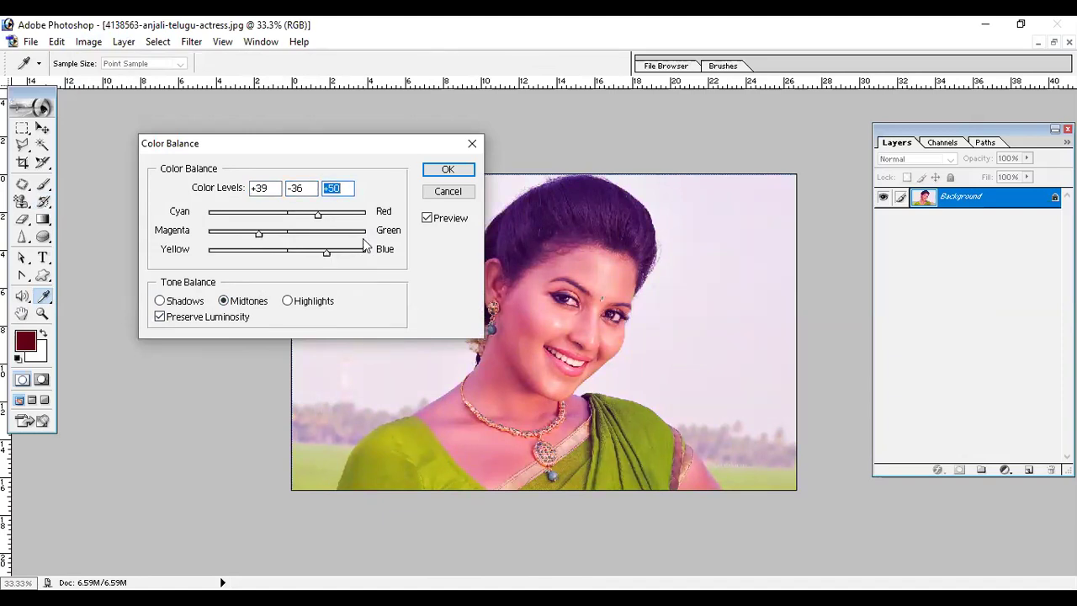
pyautogui.click(448, 192)
pyautogui.press('y')
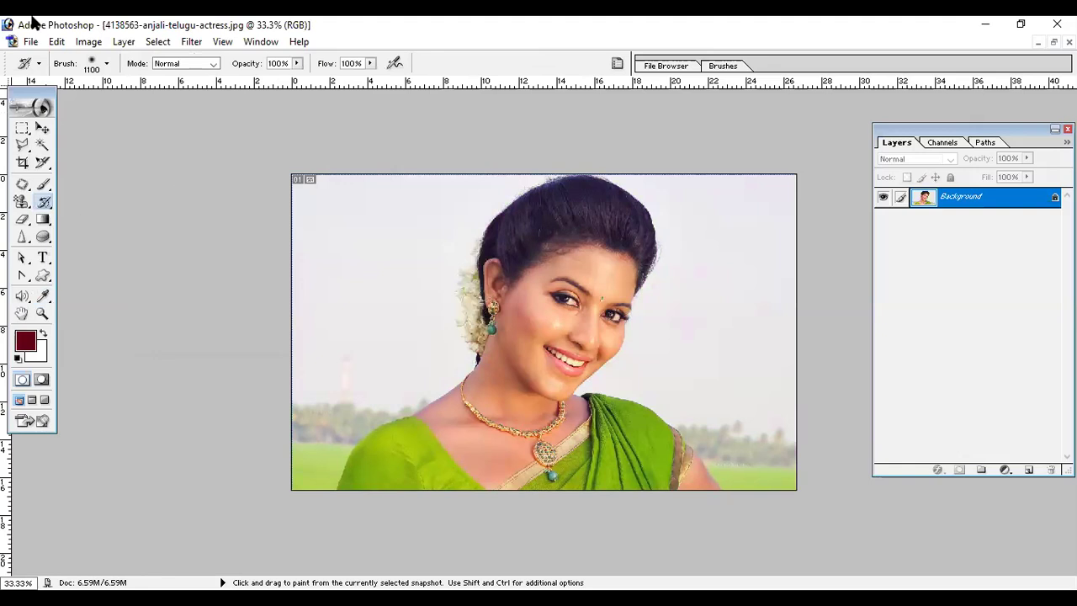
pyautogui.click(90, 43)
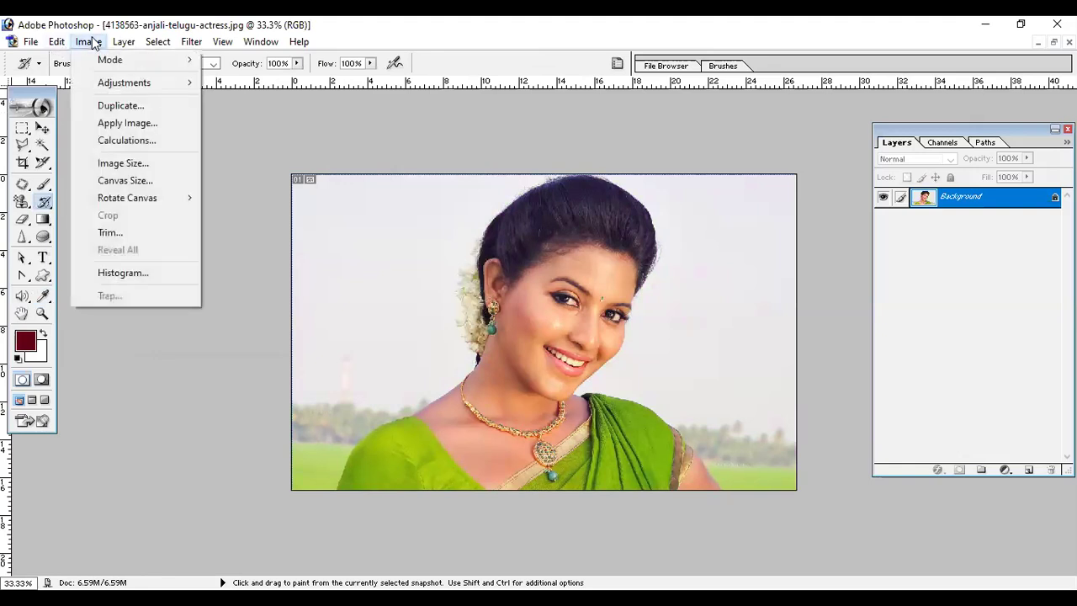
pyautogui.moveTo(127, 87)
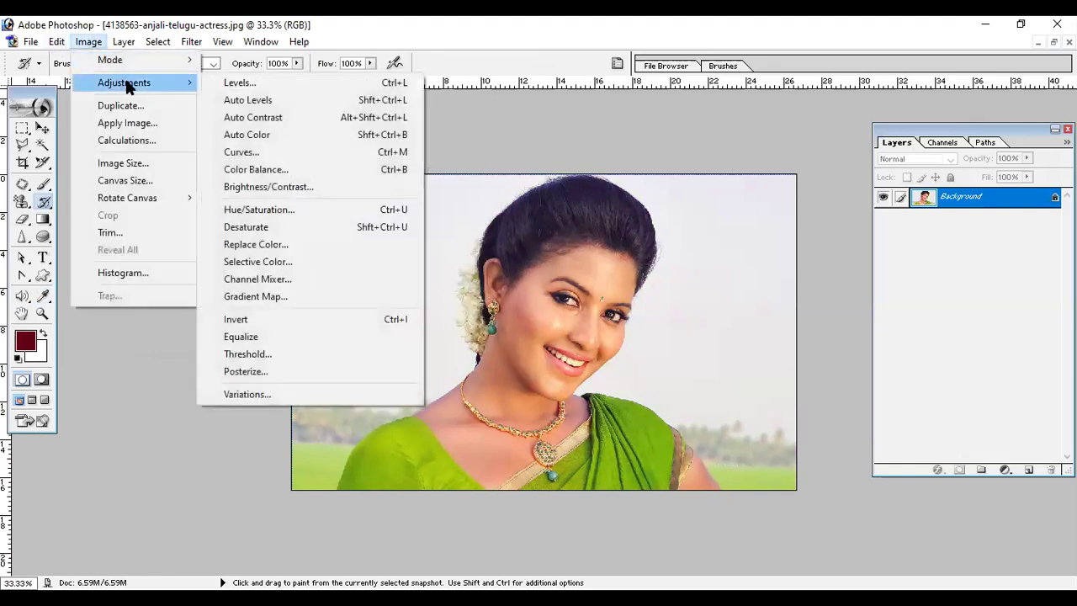
pyautogui.click(280, 187)
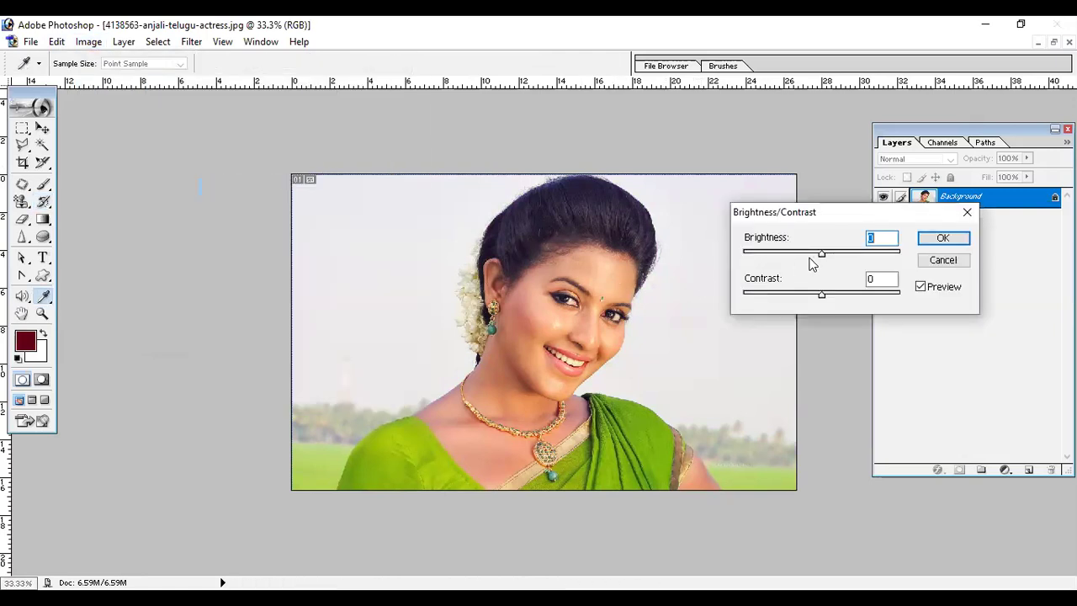
pyautogui.moveTo(821, 259); pyautogui.dragTo(846, 264)
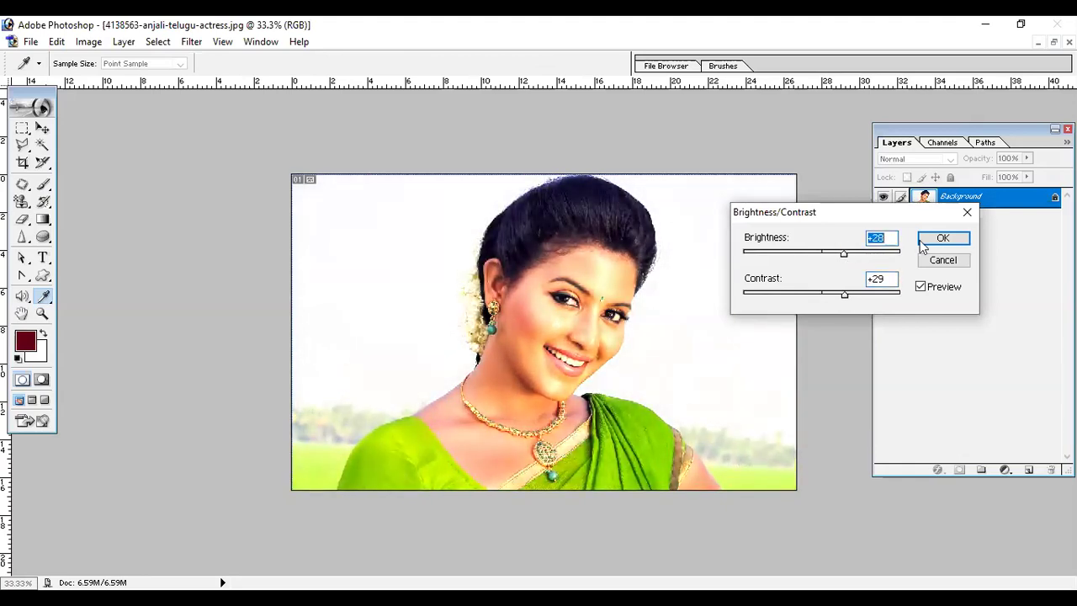
pyautogui.click(939, 261)
pyautogui.press('y')
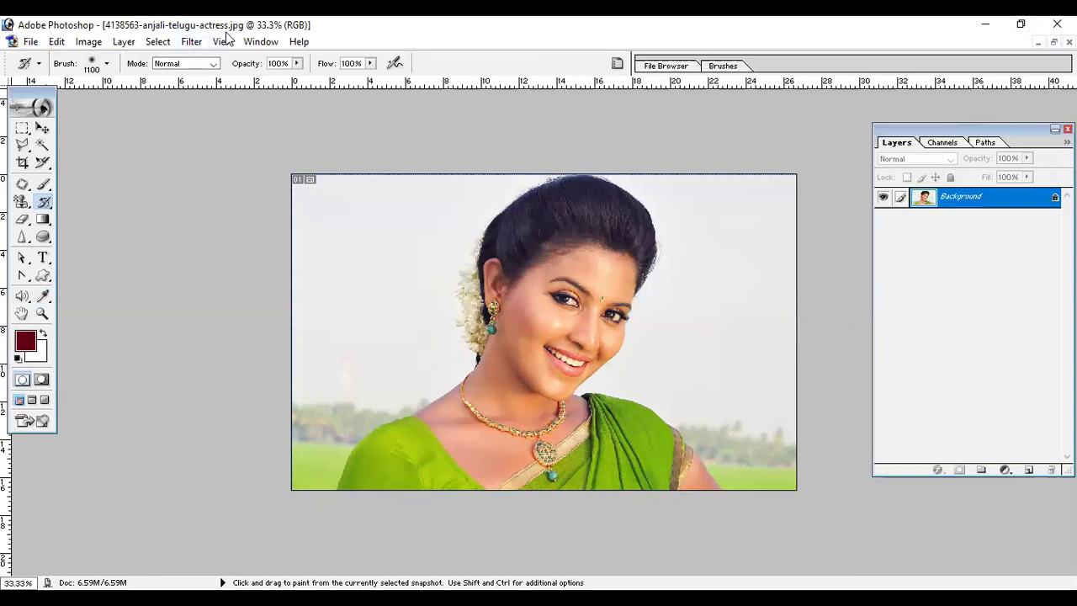
# In Hue/Saturation, target Reds sampled from the green sari and shift its hue and lightness
pyautogui.click(89, 43)
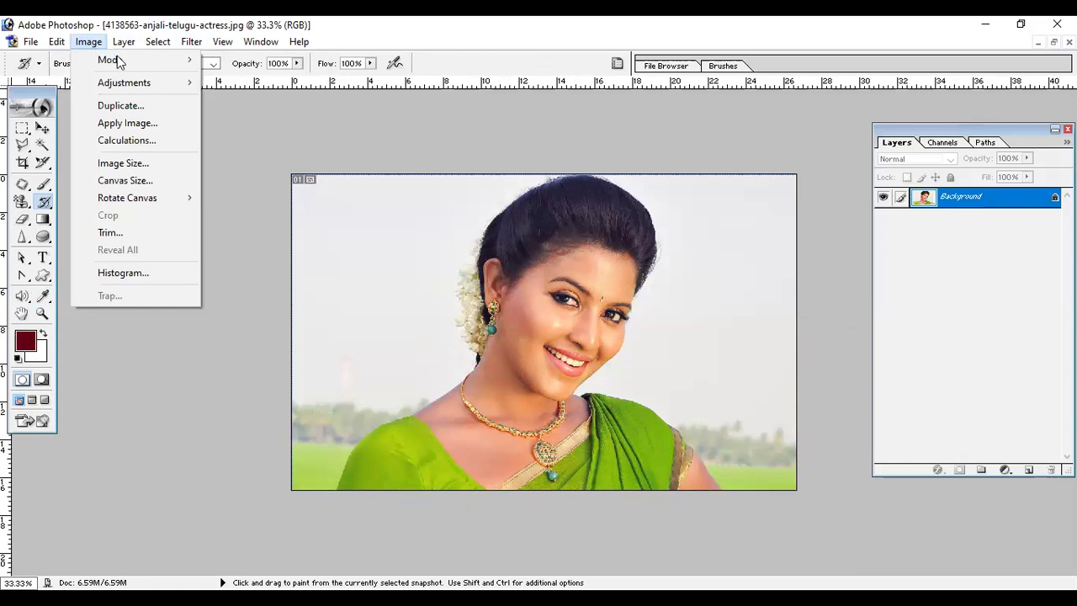
pyautogui.moveTo(155, 88)
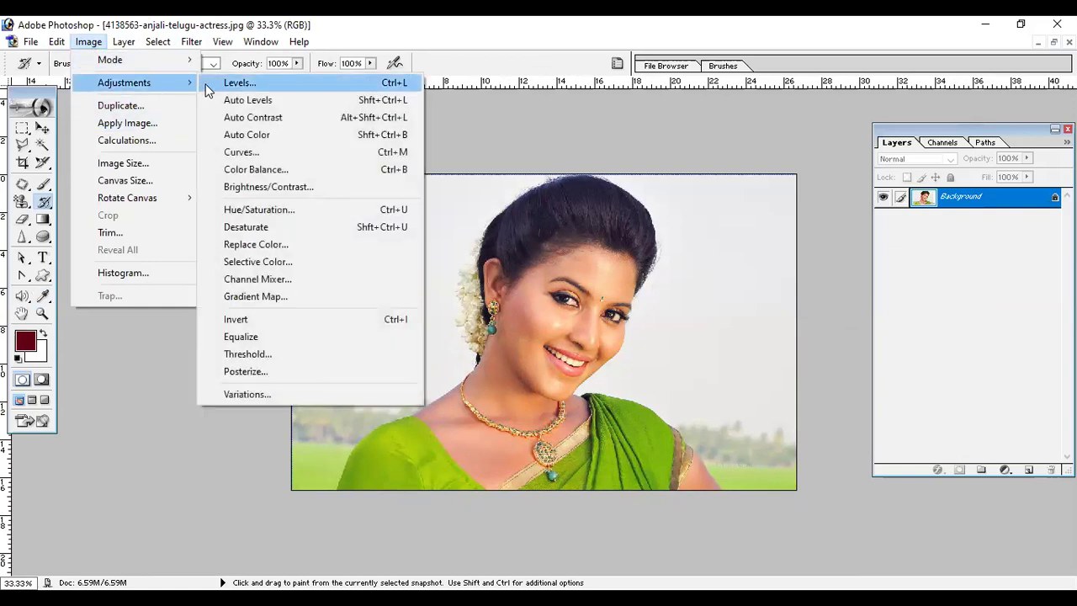
pyautogui.click(309, 215)
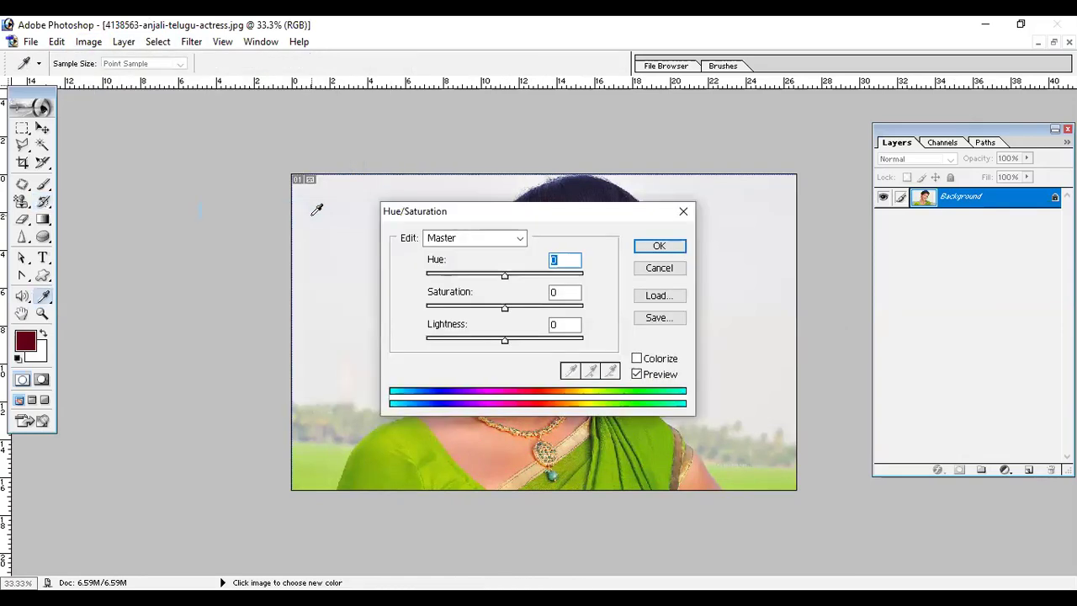
pyautogui.moveTo(479, 213); pyautogui.dragTo(198, 145)
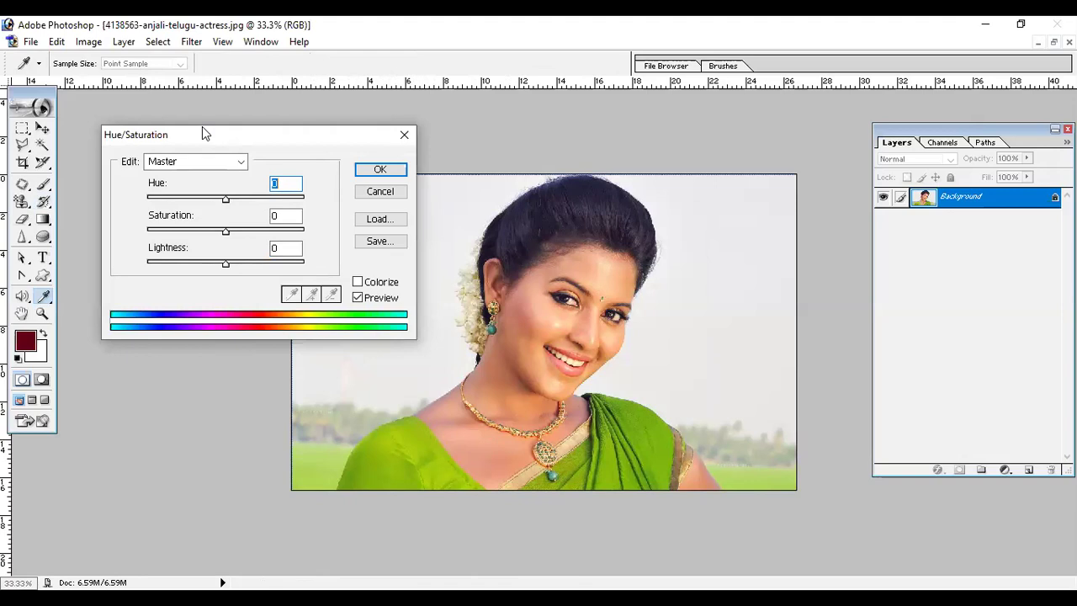
pyautogui.click(240, 162)
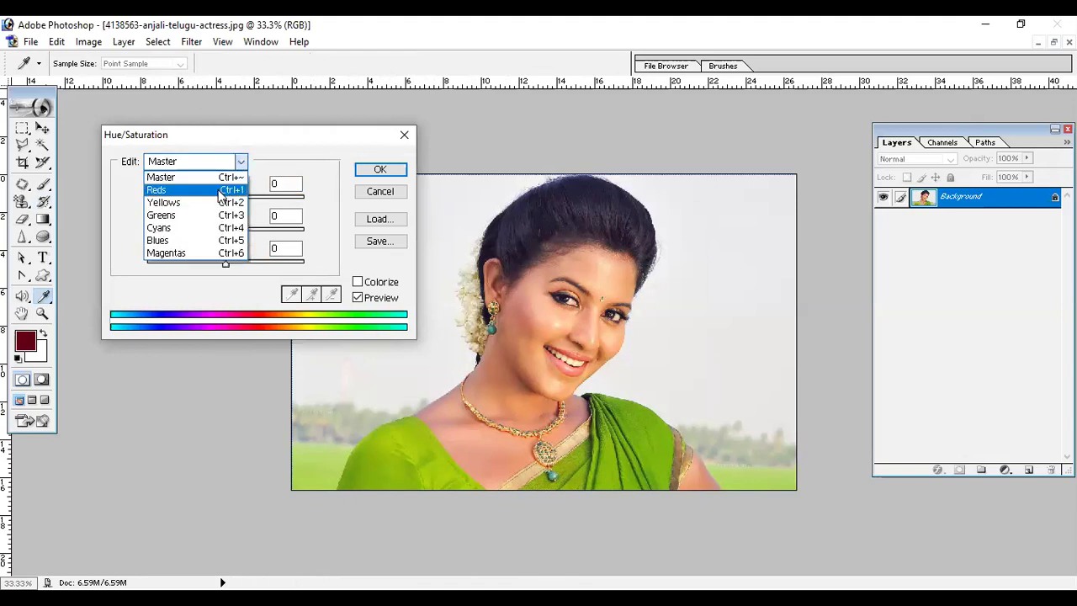
pyautogui.click(221, 192)
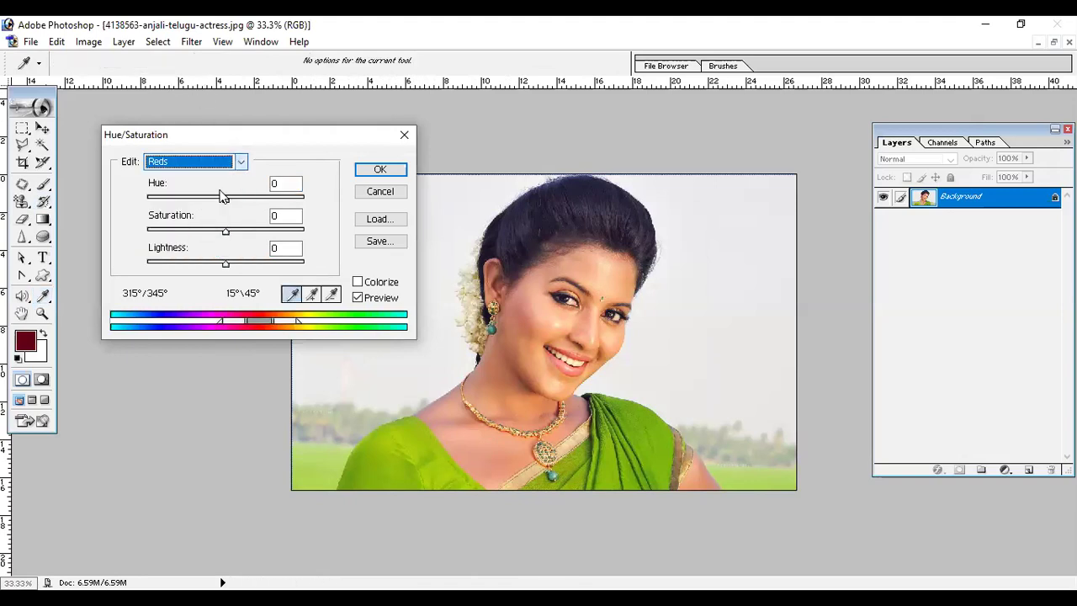
pyautogui.click(428, 447)
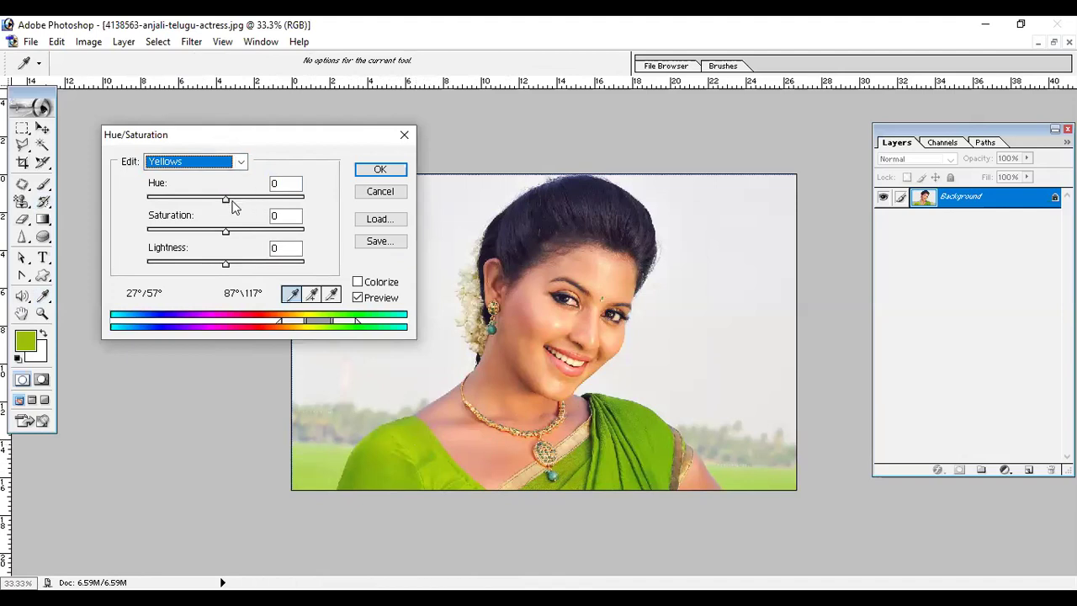
pyautogui.moveTo(227, 200); pyautogui.dragTo(269, 236)
pyautogui.moveTo(225, 267); pyautogui.dragTo(203, 262)
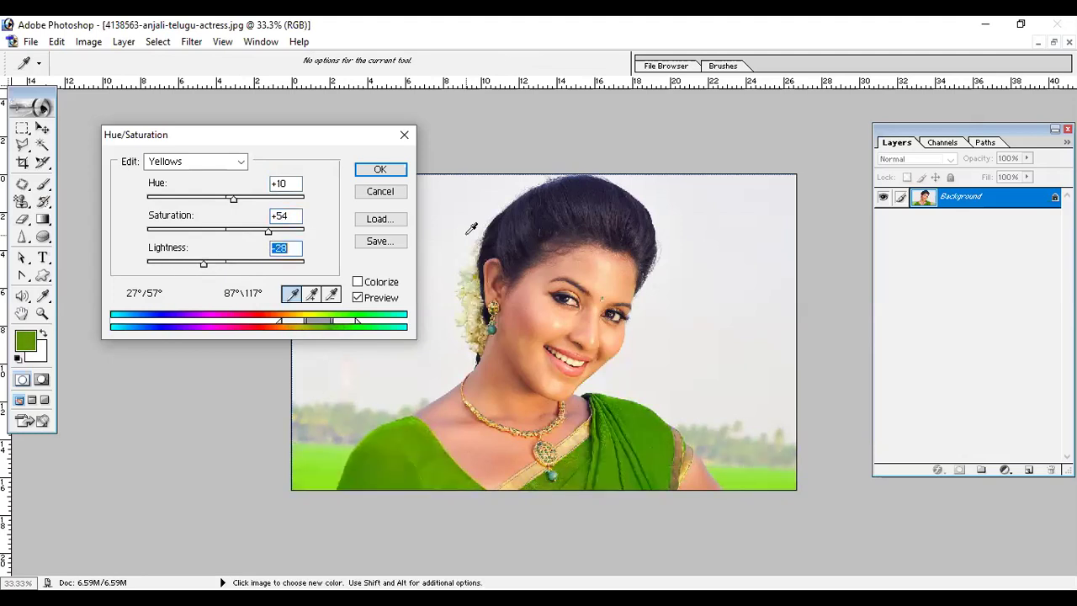
# Discard the Hue/Saturation changes and move through the open photos
pyautogui.click(402, 192)
pyautogui.hotkey('ctrl', 'w')
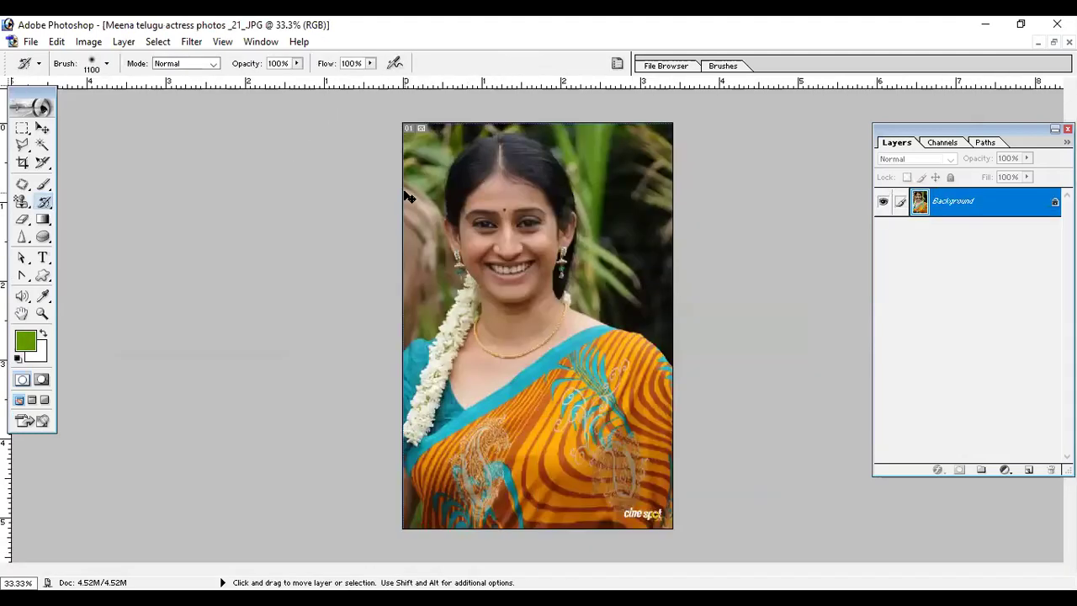
pyautogui.hotkey('ctrl', 'w')
pyautogui.hotkey('ctrl', 'w')
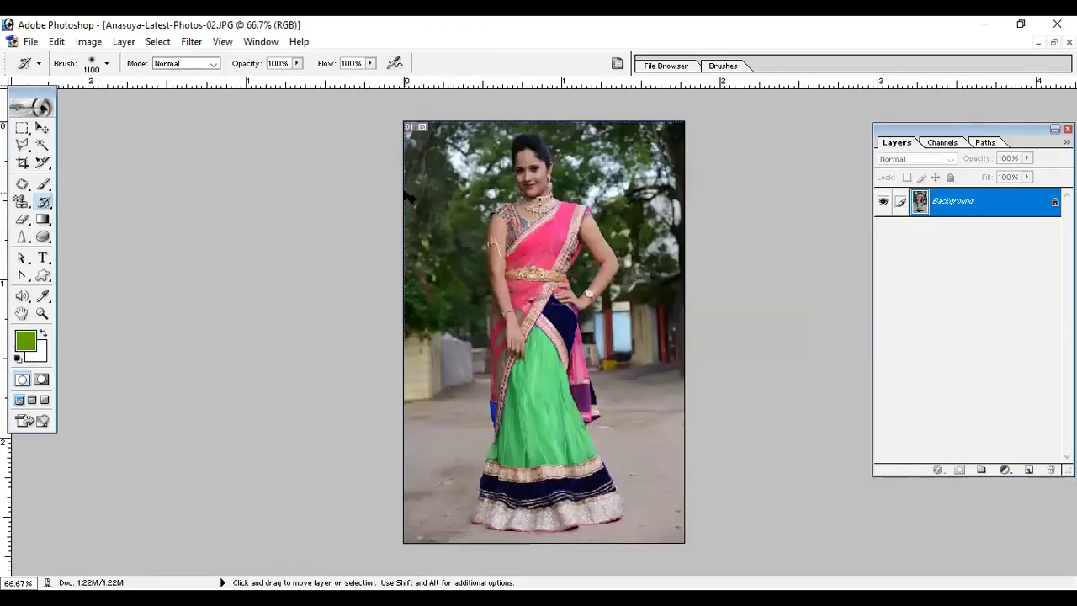
pyautogui.hotkey('ctrl', 'w')
pyautogui.hotkey('ctrl', 'w')
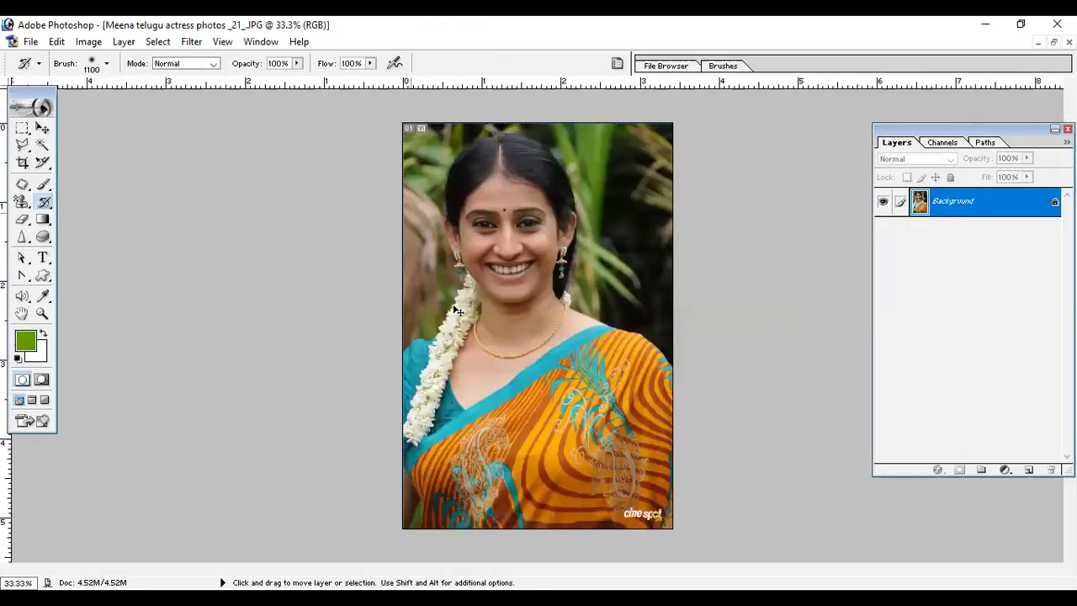
# Preview a Hue/Saturation hue shift turning the sampled orange sari yellow, then cancel it
pyautogui.click(84, 41)
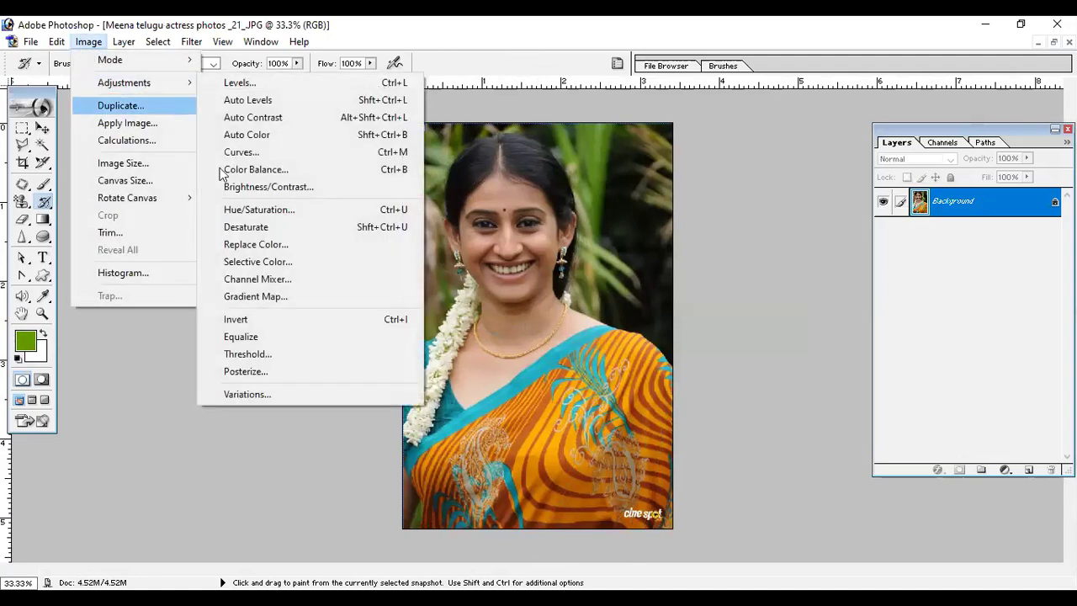
pyautogui.click(312, 211)
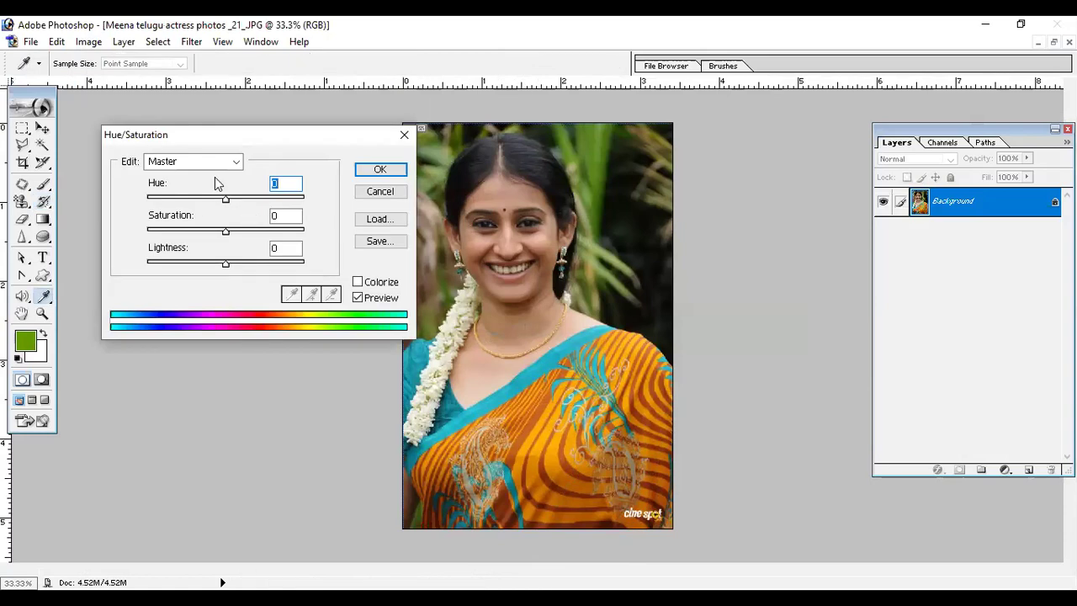
pyautogui.click(534, 436)
pyautogui.moveTo(219, 202)
pyautogui.mouseDown()
pyautogui.moveTo(193, 202)
pyautogui.moveTo(269, 202)
pyautogui.moveTo(287, 214)
pyautogui.moveTo(272, 200)
pyautogui.moveTo(235, 201)
pyautogui.mouseUp()
pyautogui.click(380, 191)
# Preview a red recolour of the orange saree via Greens-range Hue/Saturation, then cancel it
pyautogui.press('y')
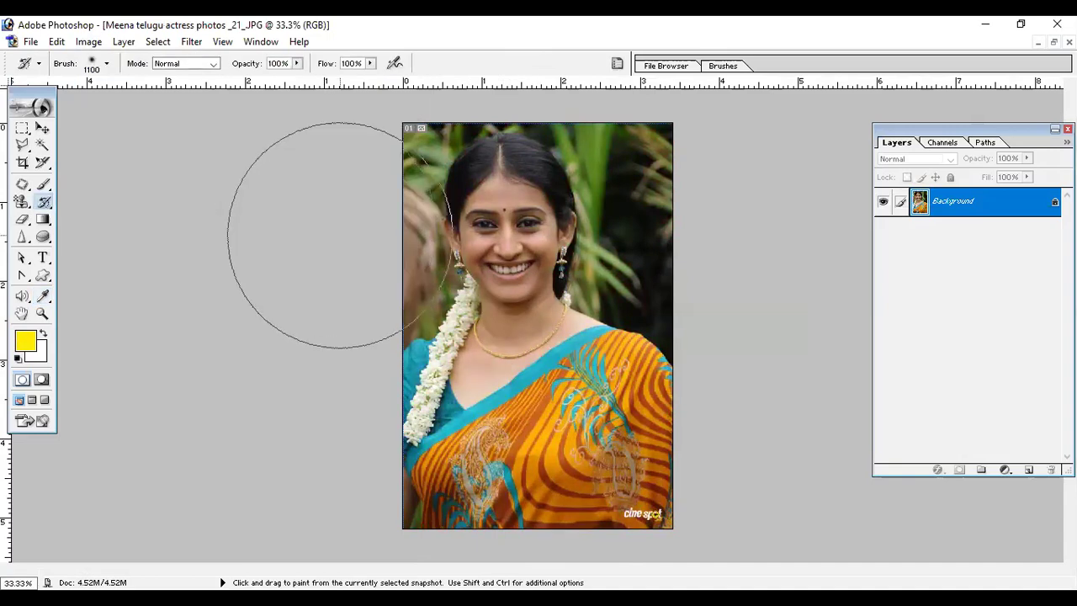
pyautogui.click(88, 41)
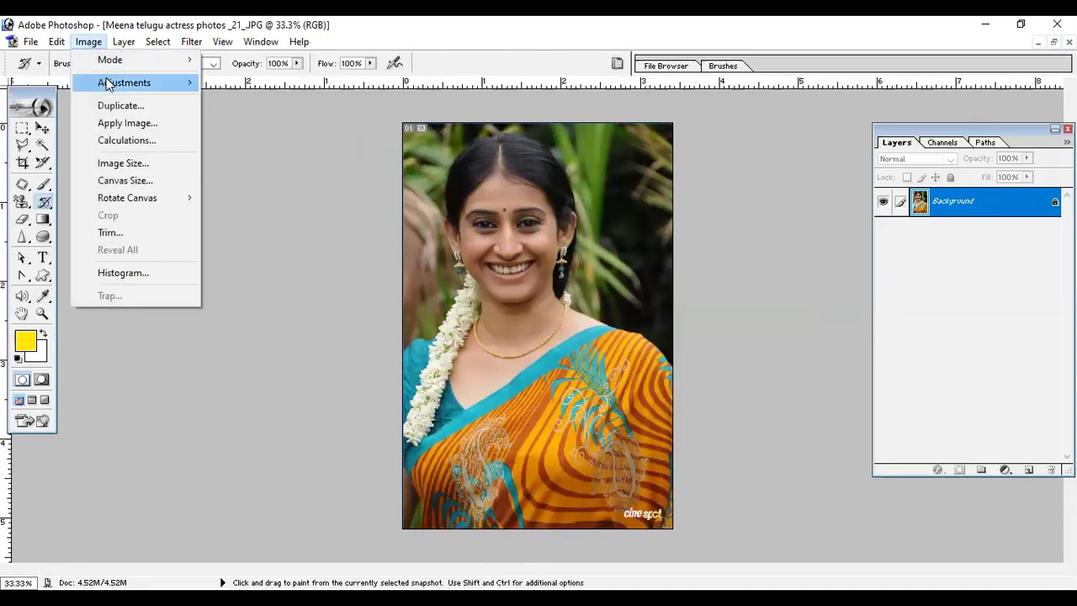
pyautogui.moveTo(110, 82)
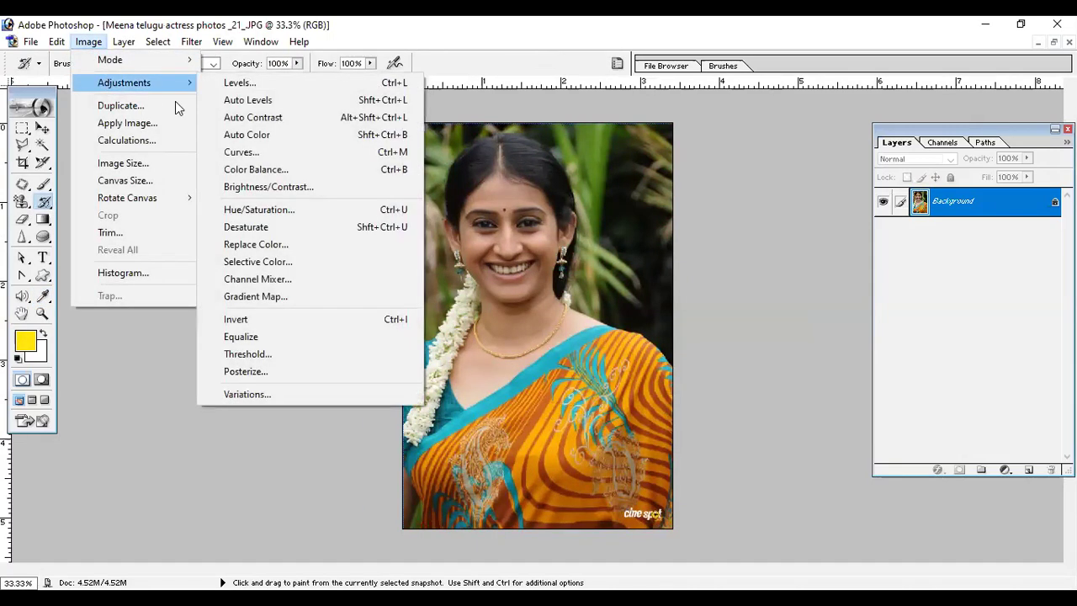
pyautogui.click(267, 210)
pyautogui.click(235, 161)
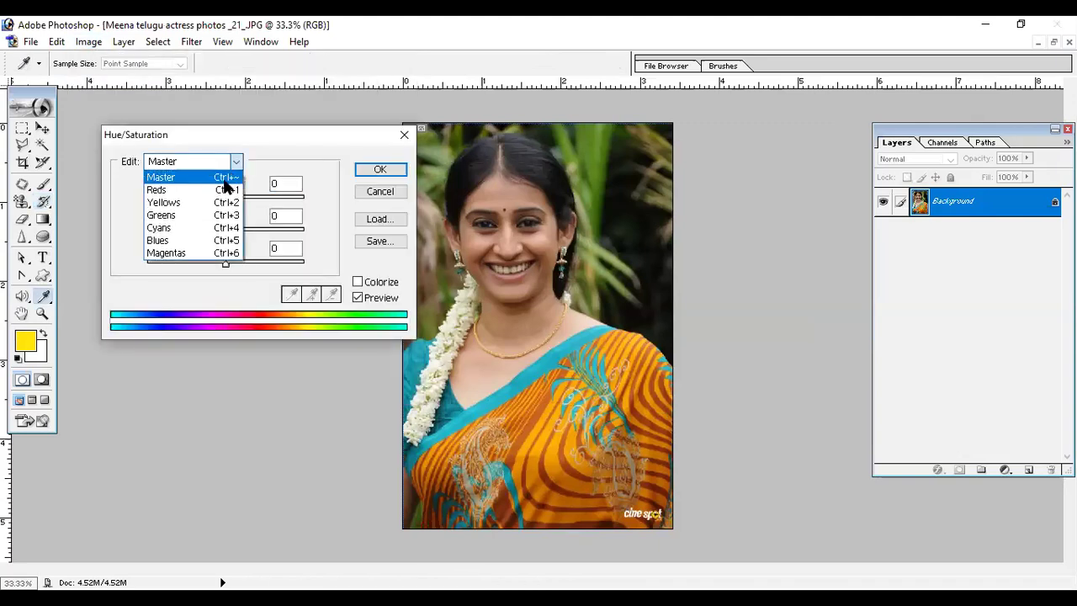
pyautogui.click(199, 216)
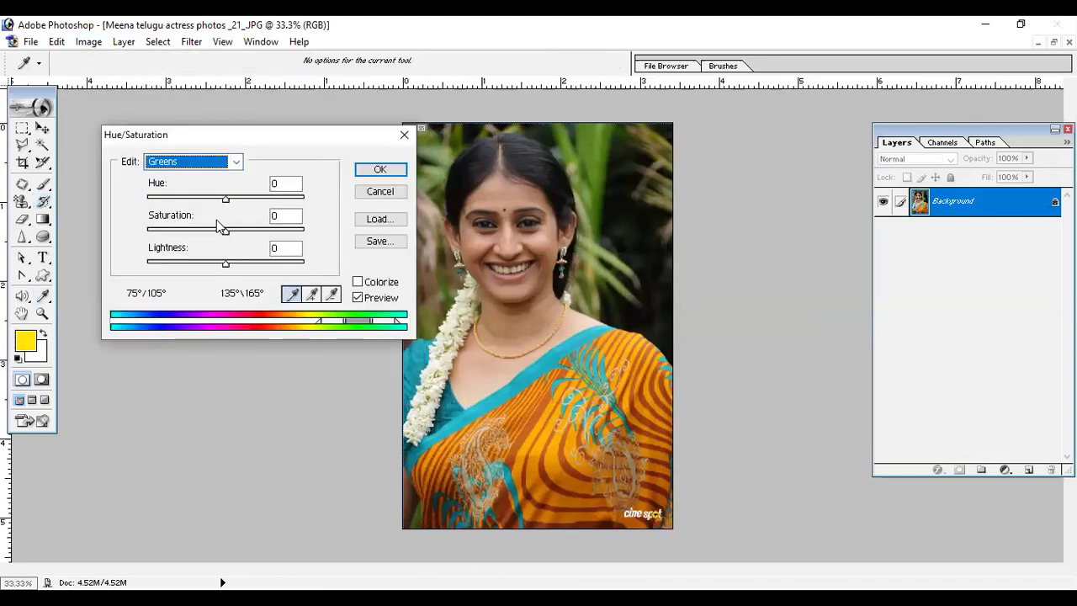
pyautogui.click(530, 441)
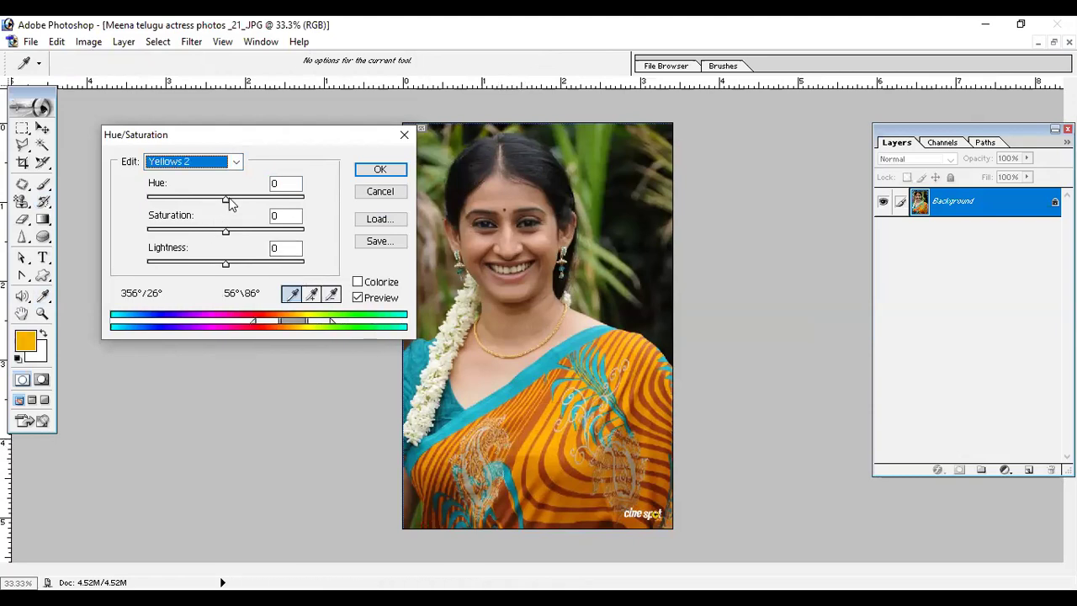
pyautogui.moveTo(225, 202); pyautogui.dragTo(203, 220)
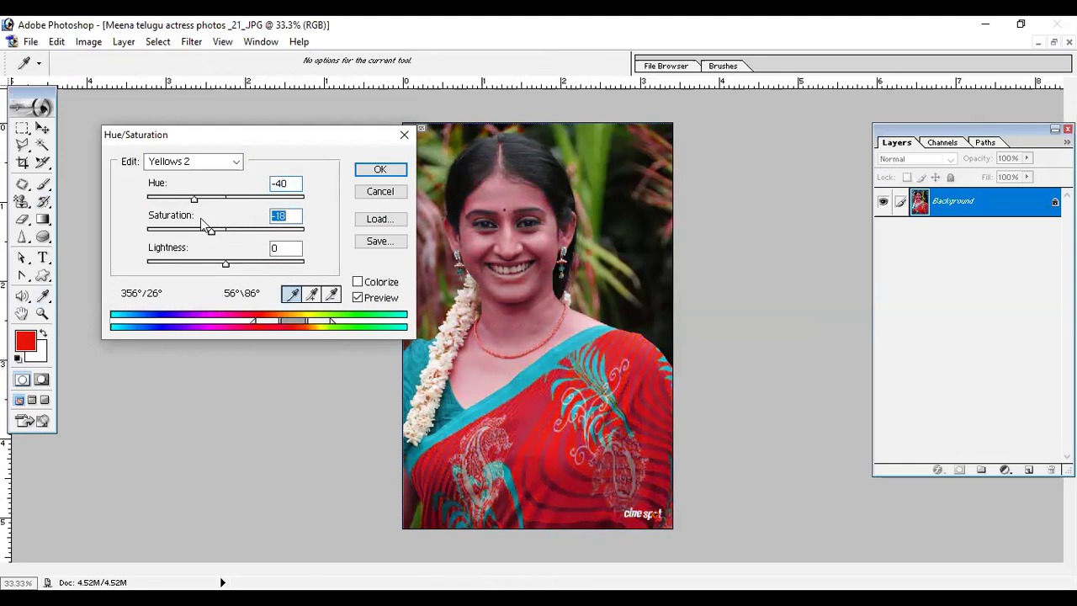
pyautogui.click(390, 196)
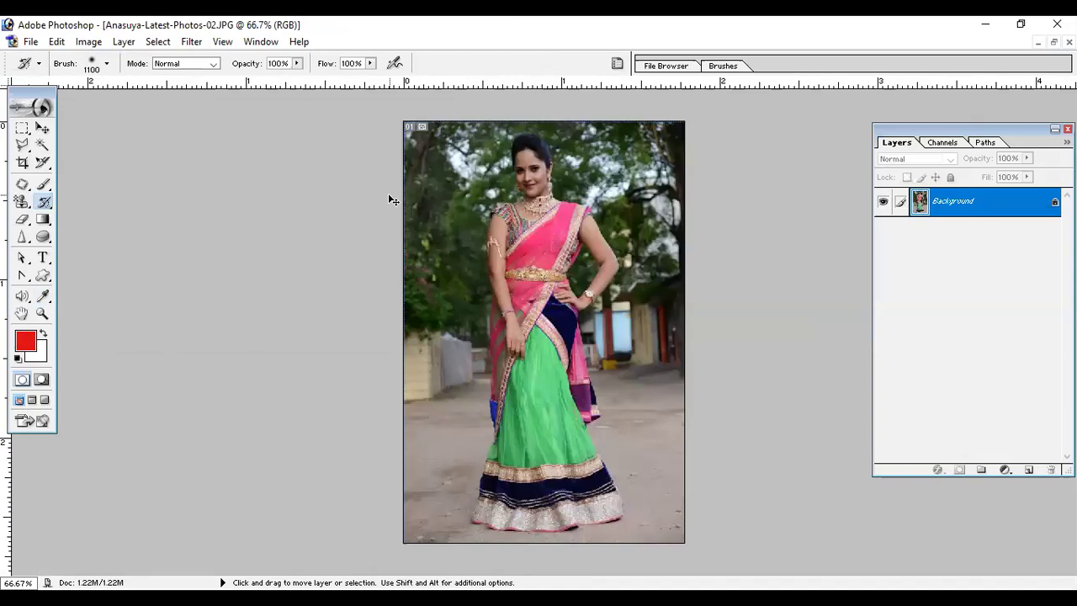
# Recolour the sampled navy skirt bands dark green: Blues Hue −151, Saturation −64, Lightness +67
pyautogui.click(88, 42)
pyautogui.moveTo(124, 83)
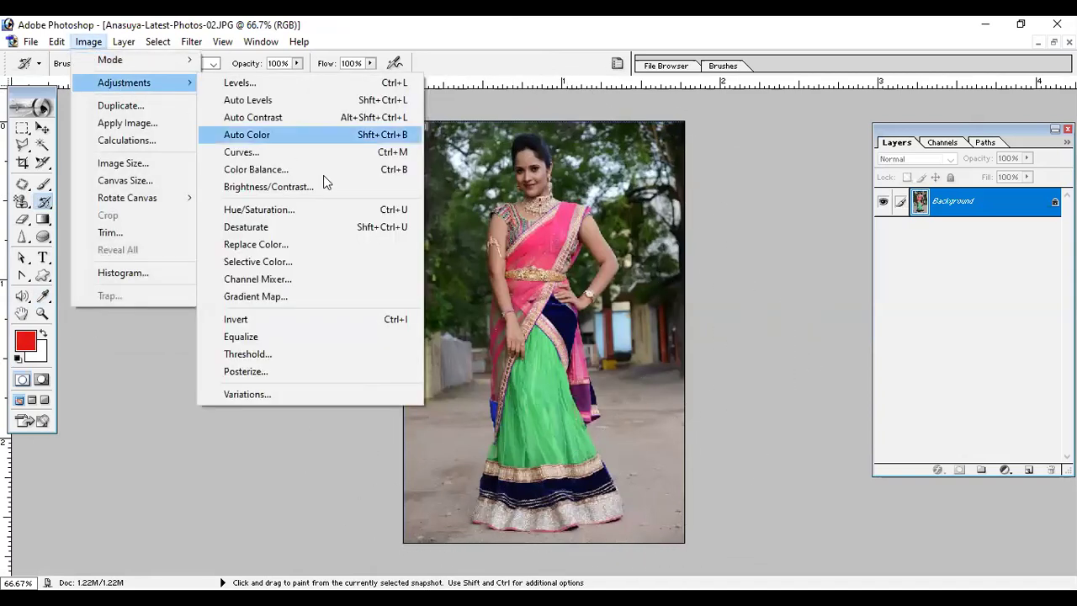
pyautogui.click(317, 207)
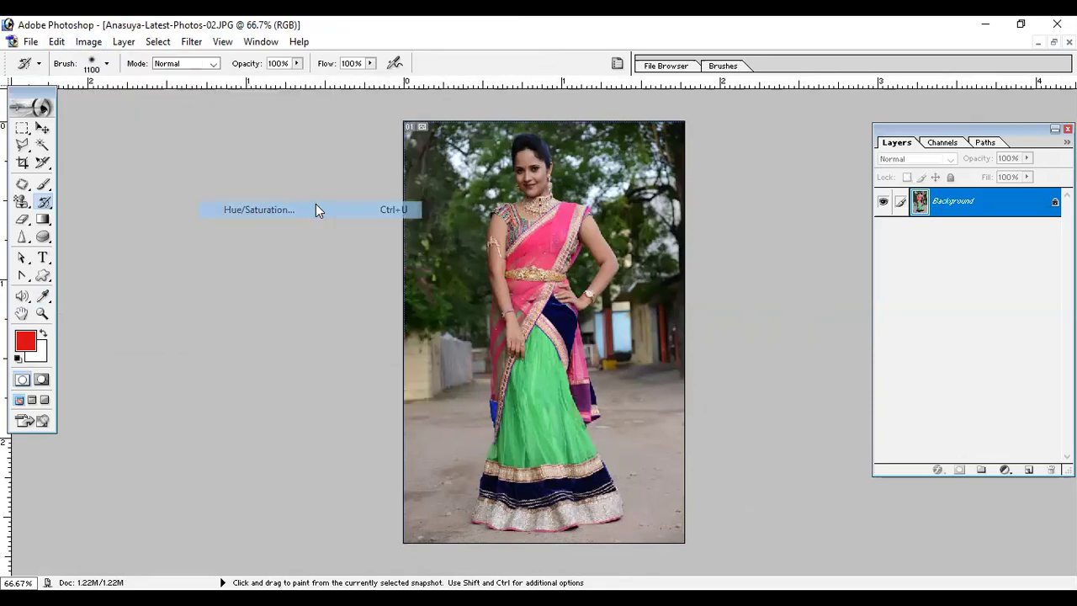
pyautogui.click(565, 313)
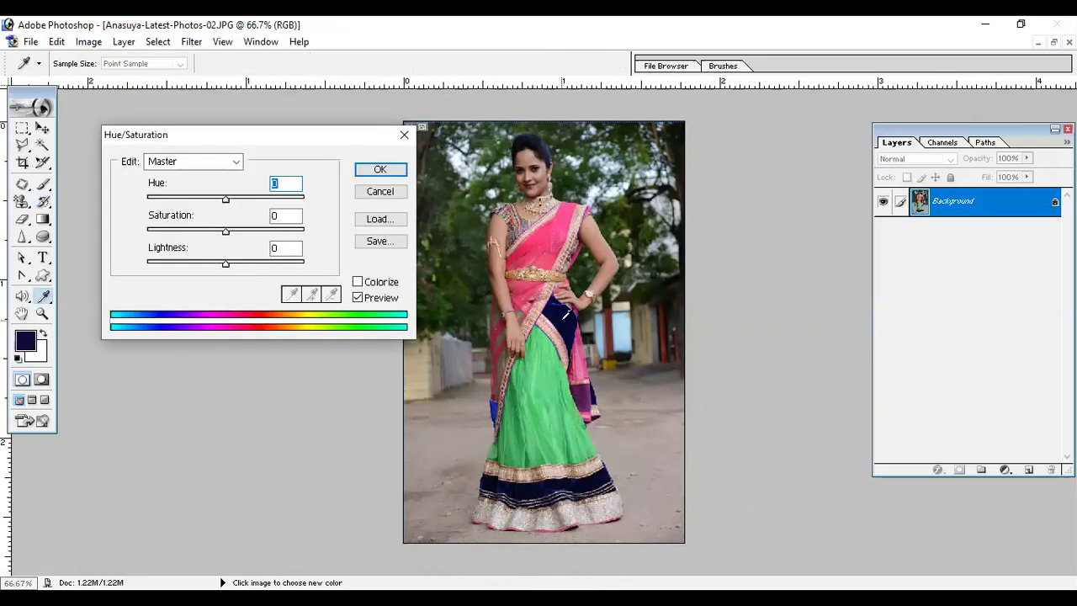
pyautogui.click(237, 161)
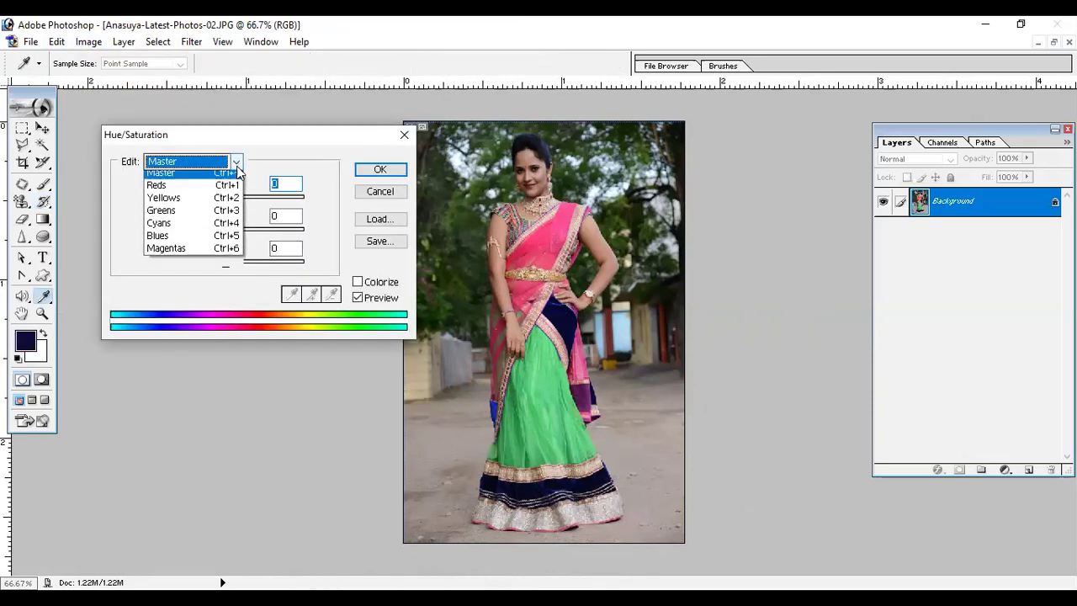
pyautogui.click(210, 214)
pyautogui.click(567, 312)
pyautogui.moveTo(226, 203); pyautogui.dragTo(158, 214)
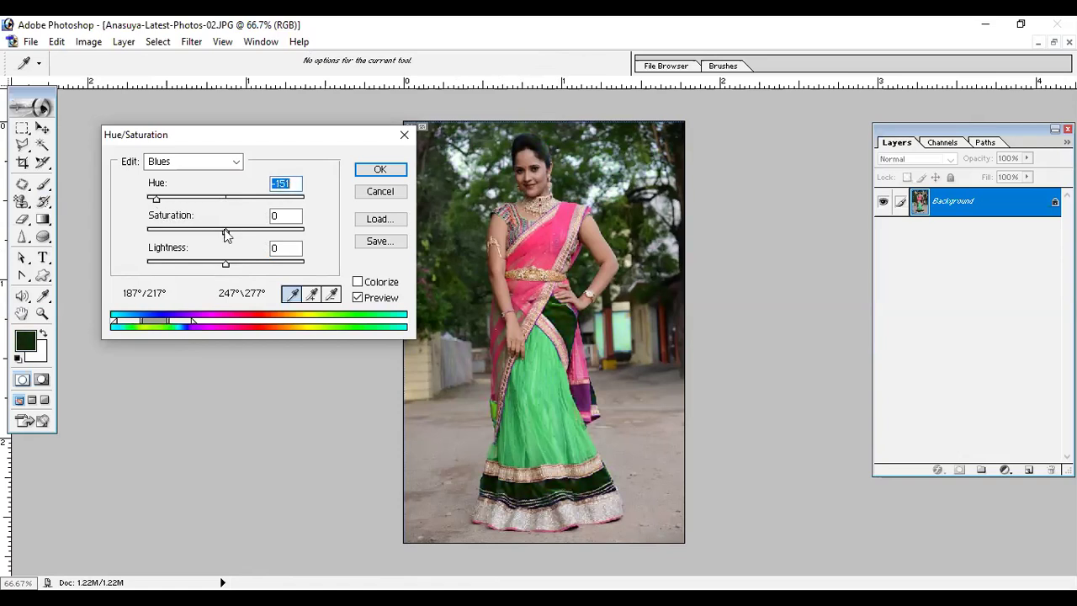
pyautogui.moveTo(225, 235); pyautogui.dragTo(280, 266)
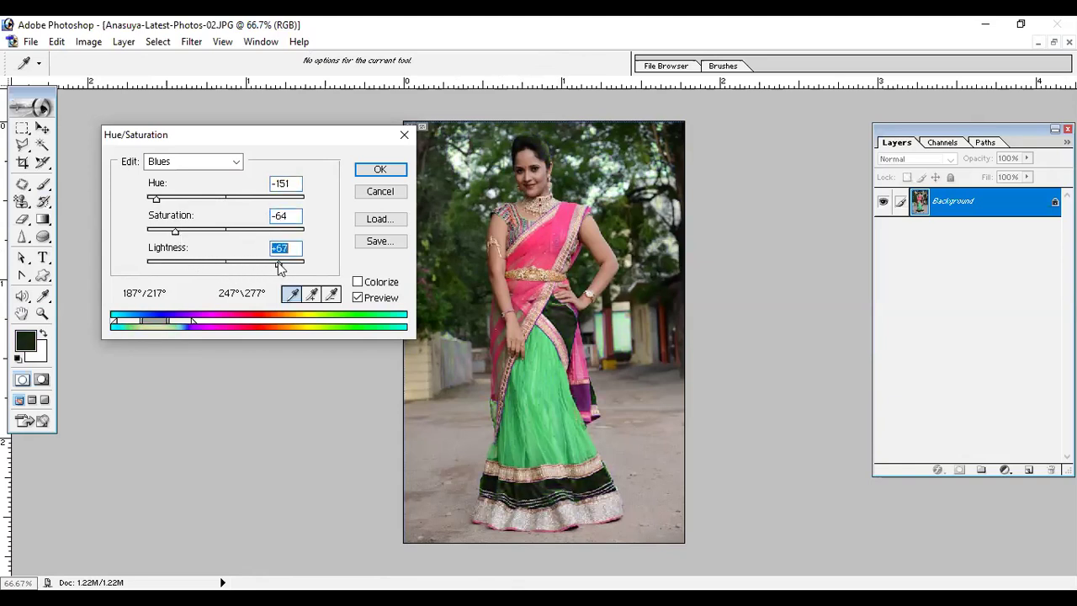
# Apply the skirt recolour, then turn the pink saree grey with Reds 2 Hue −1, Saturation −100
pyautogui.click(378, 171)
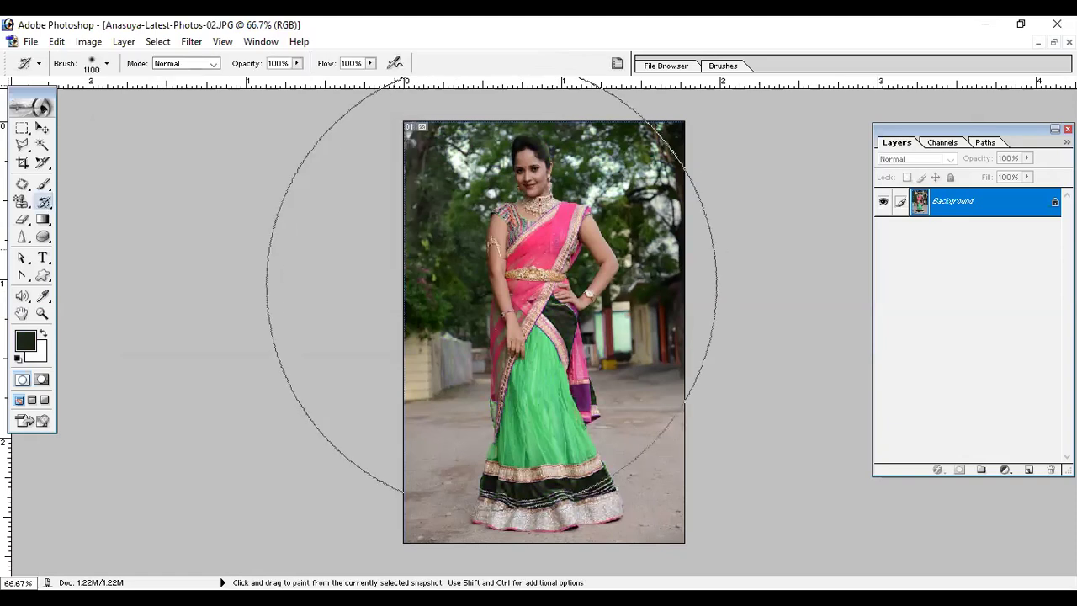
pyautogui.click(89, 41)
pyautogui.moveTo(126, 82)
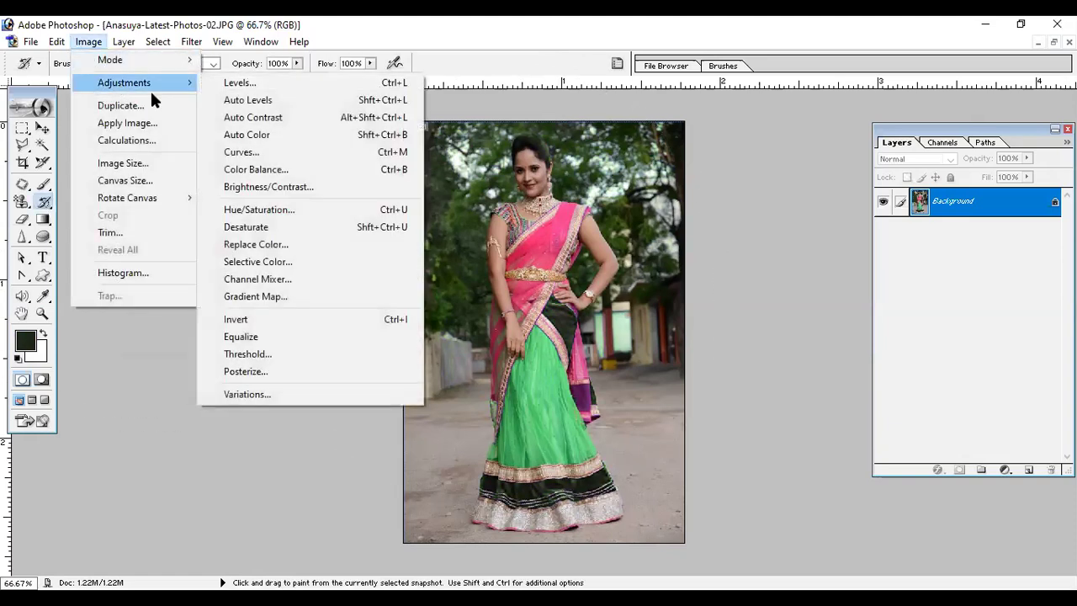
pyautogui.click(274, 207)
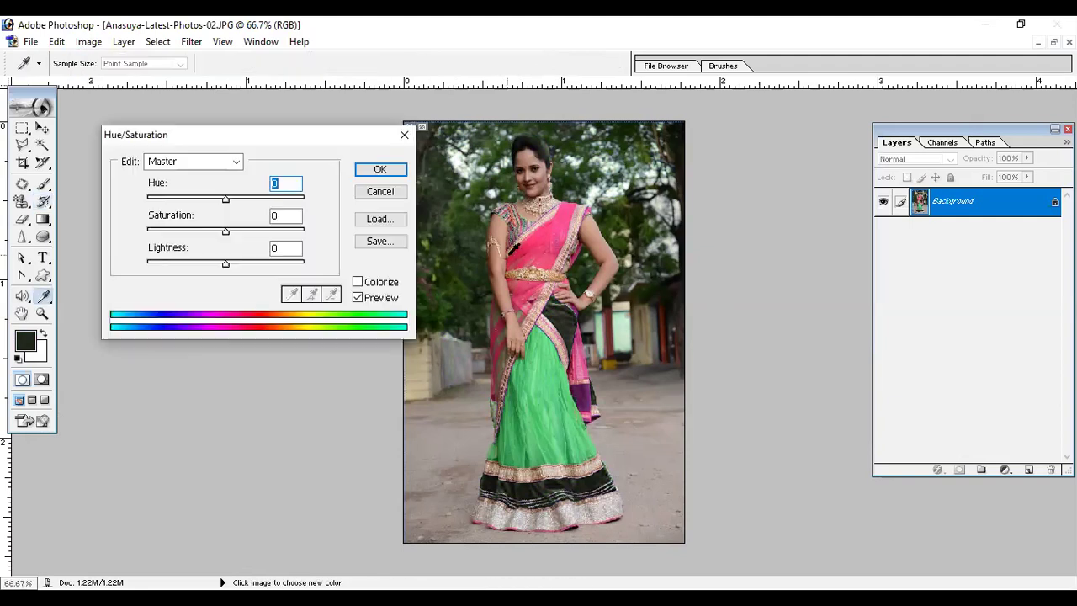
pyautogui.click(529, 243)
pyautogui.click(237, 161)
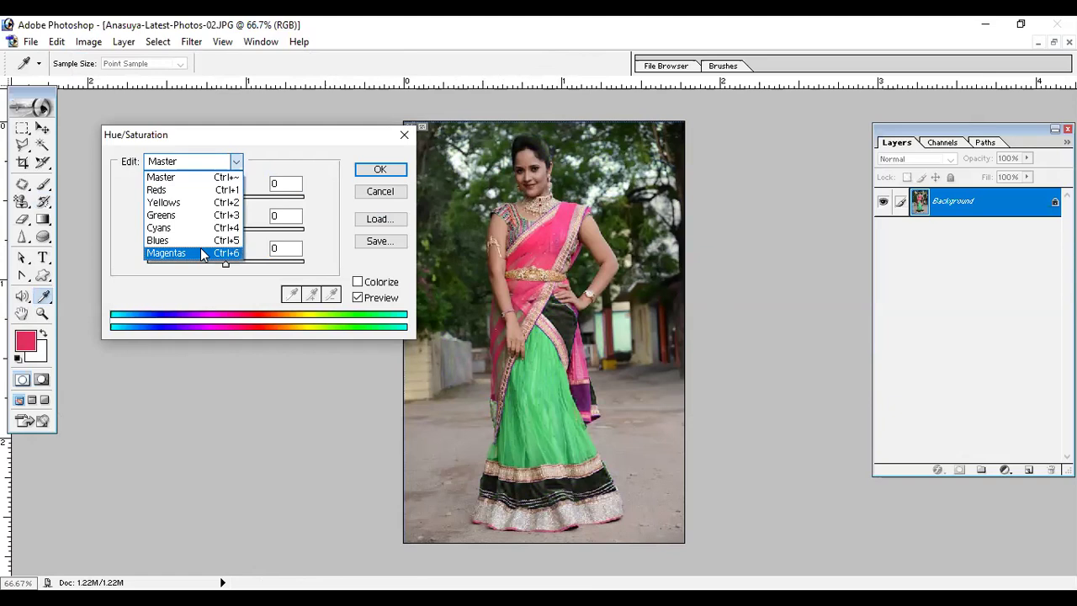
pyautogui.click(203, 255)
pyautogui.click(531, 238)
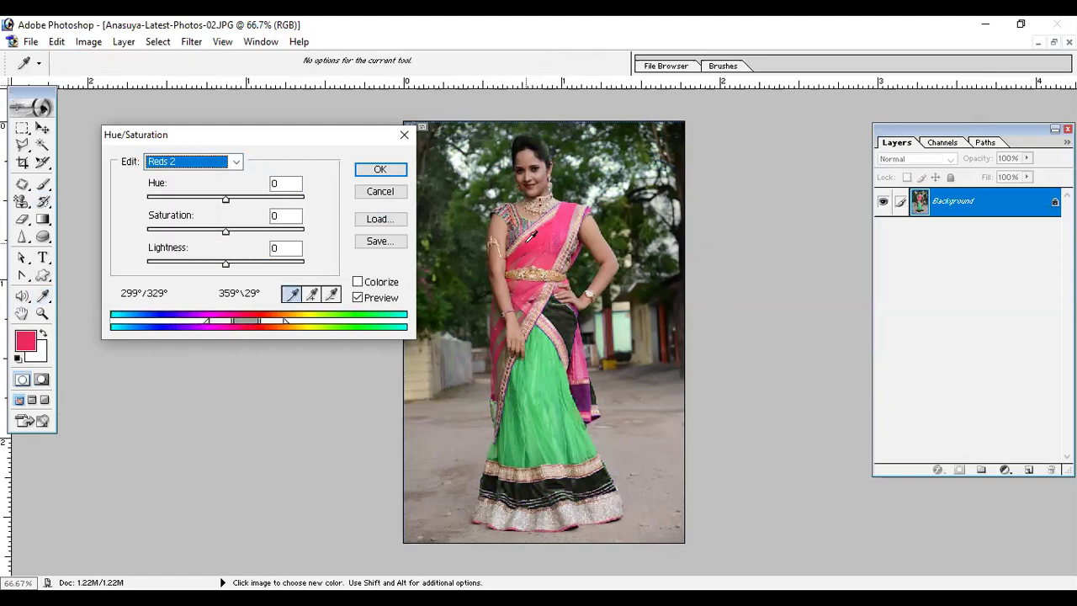
pyautogui.moveTo(226, 202); pyautogui.dragTo(263, 202)
pyautogui.moveTo(243, 206); pyautogui.dragTo(145, 228)
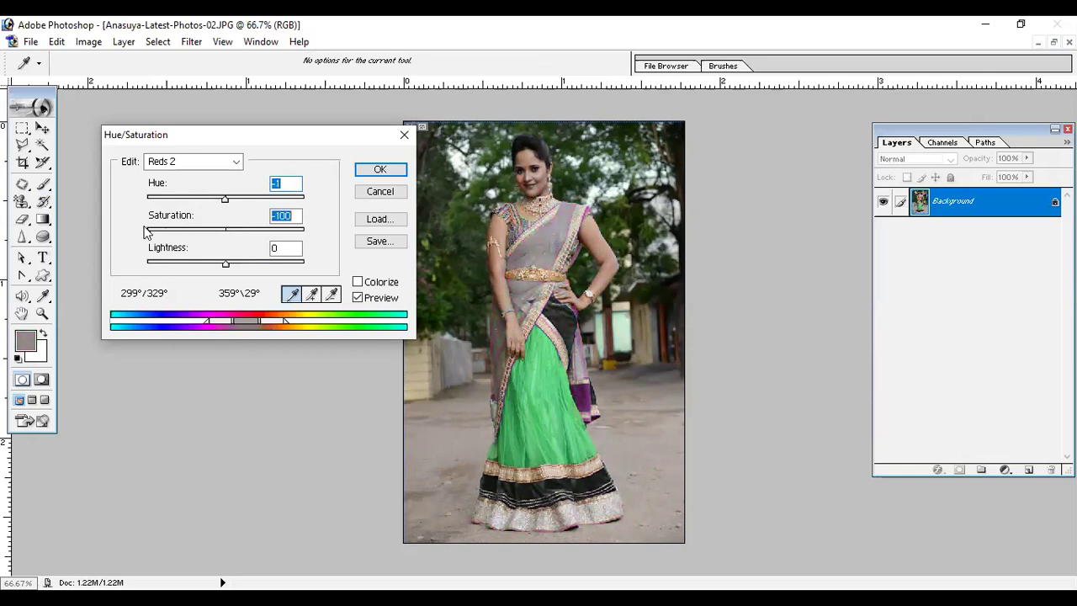
pyautogui.click(380, 169)
pyautogui.click(43, 201)
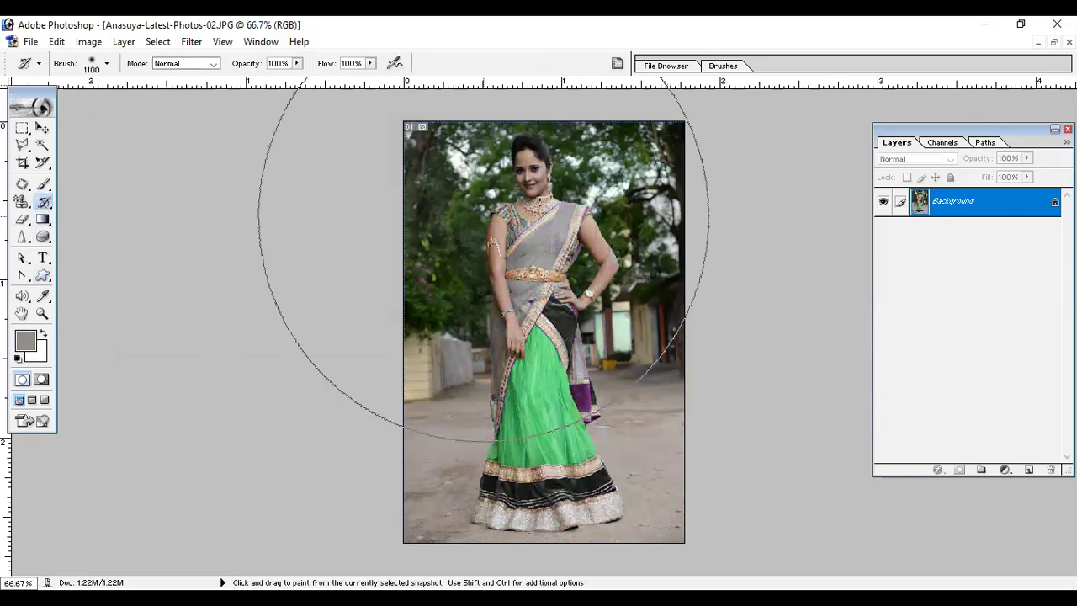
# Shrink the History Brush and paint the original pink back onto the face, upper arm and waist
pyautogui.press('[')
pyautogui.press('[')
pyautogui.press('[')
pyautogui.press('[')
pyautogui.press('[')
pyautogui.press('[')
pyautogui.press('[')
pyautogui.press('[')
pyautogui.press('[')
pyautogui.press('[')
pyautogui.press('[')
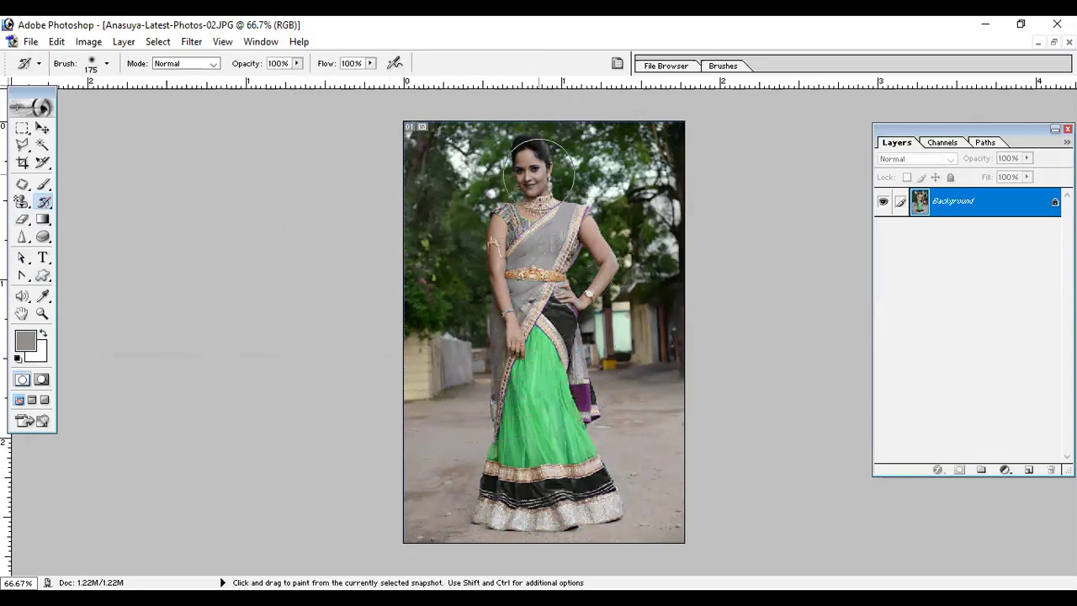
pyautogui.moveTo(538, 172); pyautogui.dragTo(539, 167)
pyautogui.press('[')
pyautogui.press('[')
pyautogui.press('[')
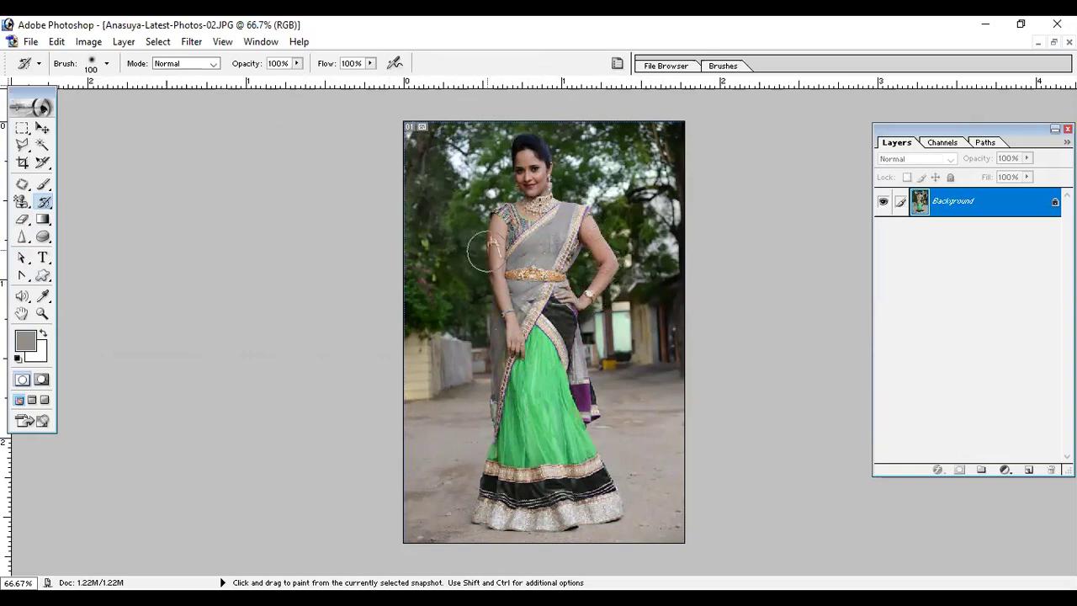
pyautogui.moveTo(486, 245); pyautogui.dragTo(502, 320)
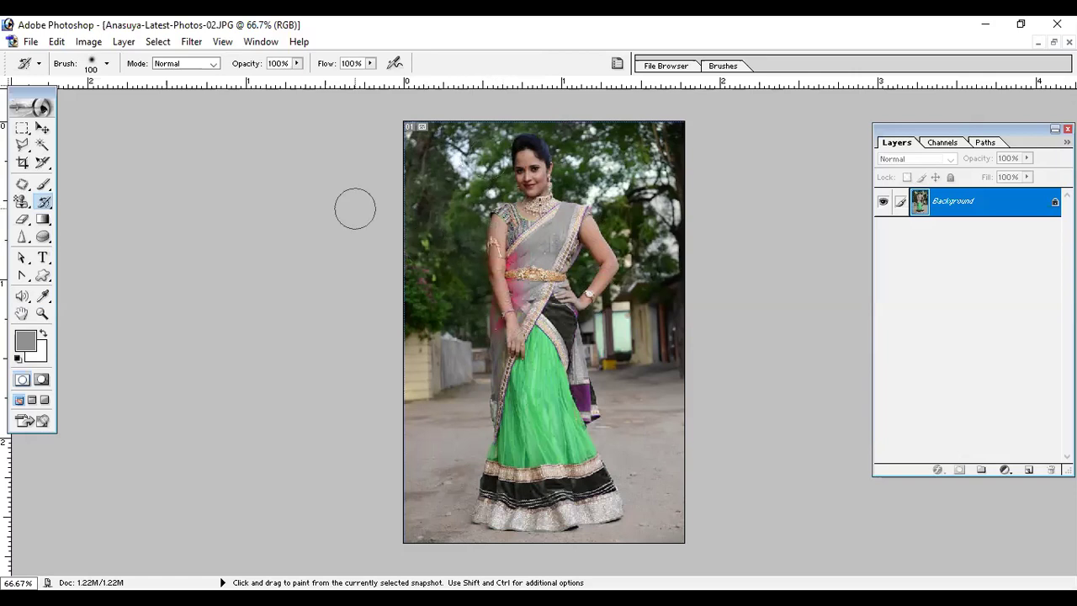
pyautogui.click(87, 42)
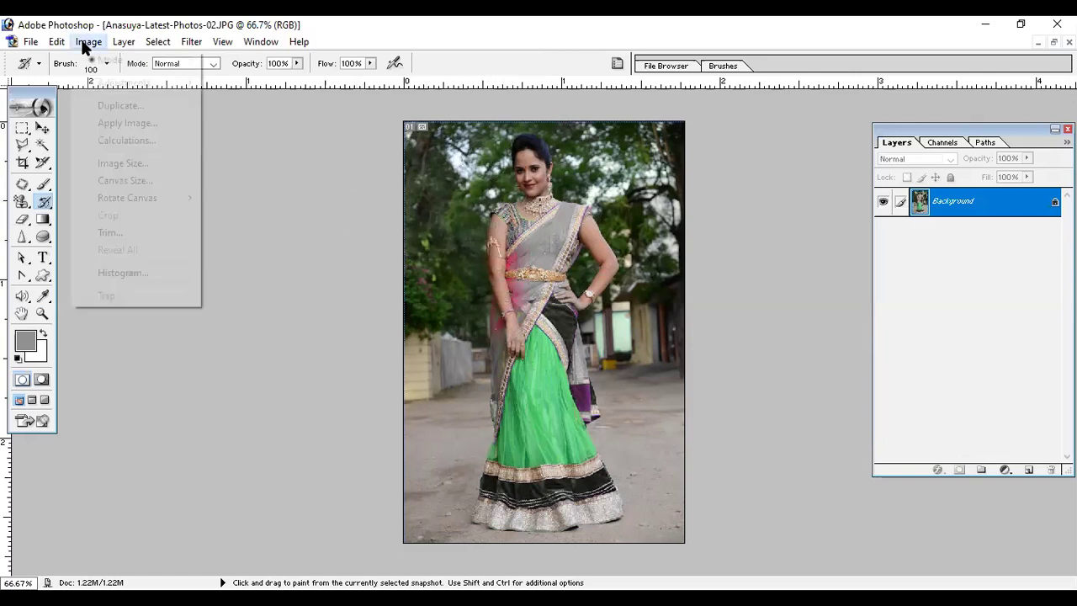
pyautogui.moveTo(119, 87)
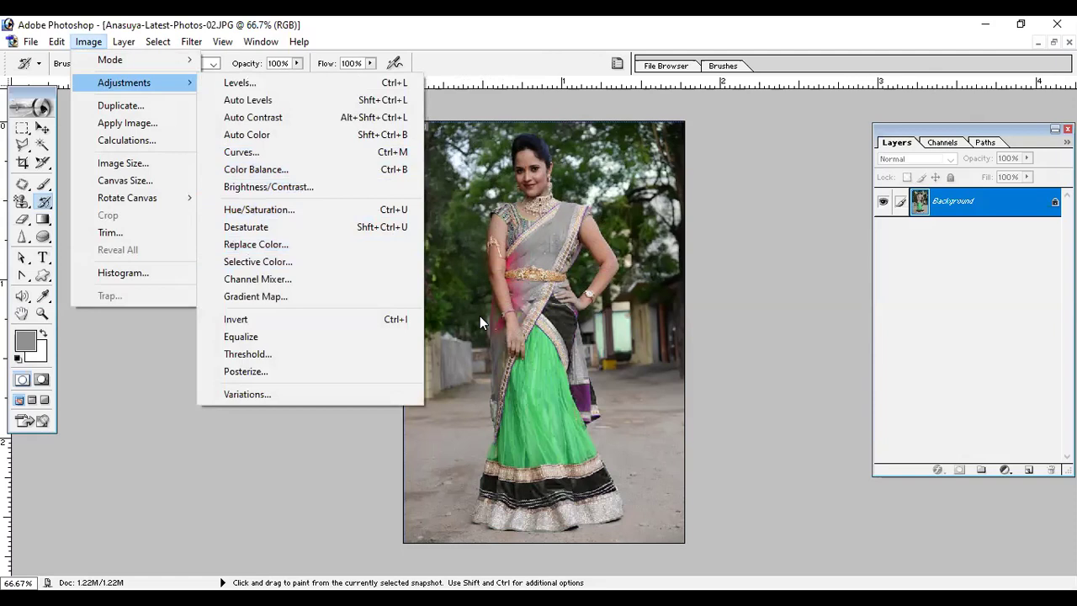
# Outline the green-sari woman's face from hairline to chin with the Polygonal Lasso
pyautogui.click(572, 236)
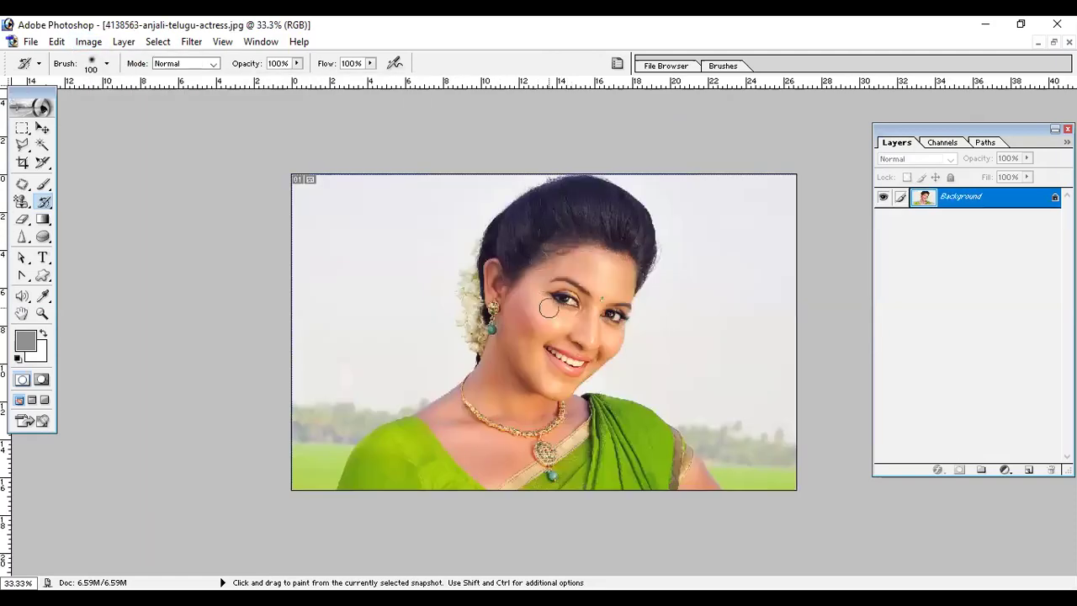
pyautogui.click(23, 143)
pyautogui.click(589, 245)
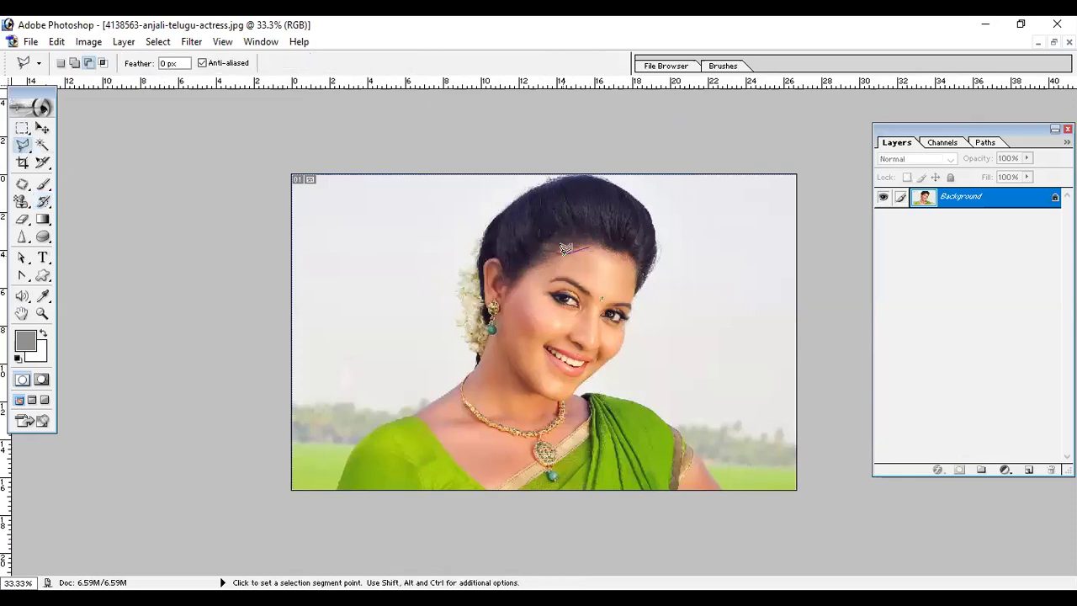
pyautogui.click(508, 288)
pyautogui.click(499, 328)
pyautogui.click(535, 390)
pyautogui.click(562, 395)
pyautogui.click(637, 261)
pyautogui.click(580, 252)
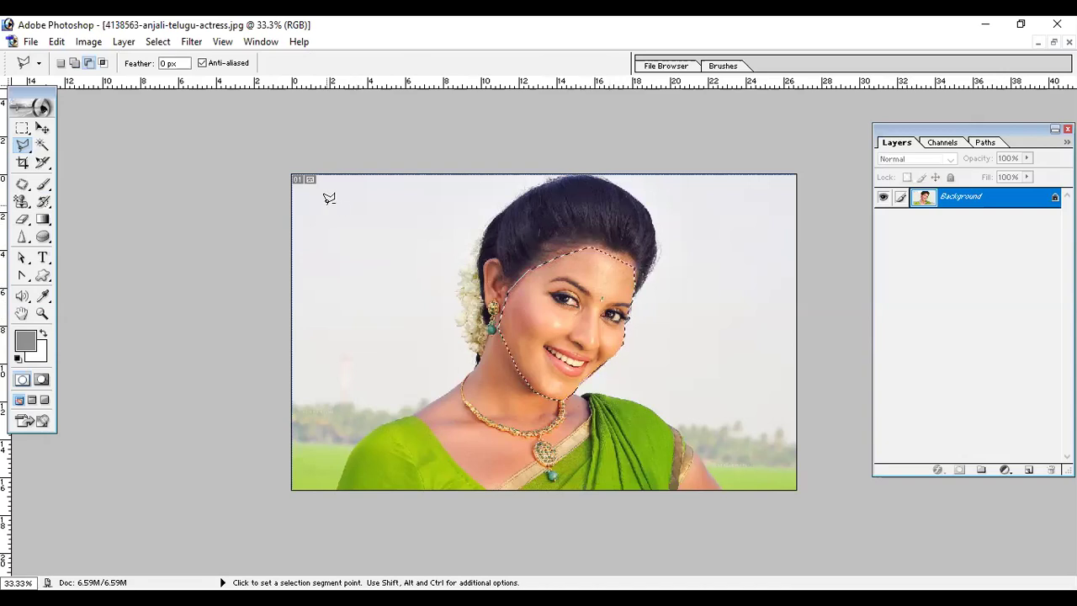
pyautogui.click(88, 41)
# Try Hue/Saturation shifts on the face and the Greens range, then cancel without applying
pyautogui.moveTo(124, 84)
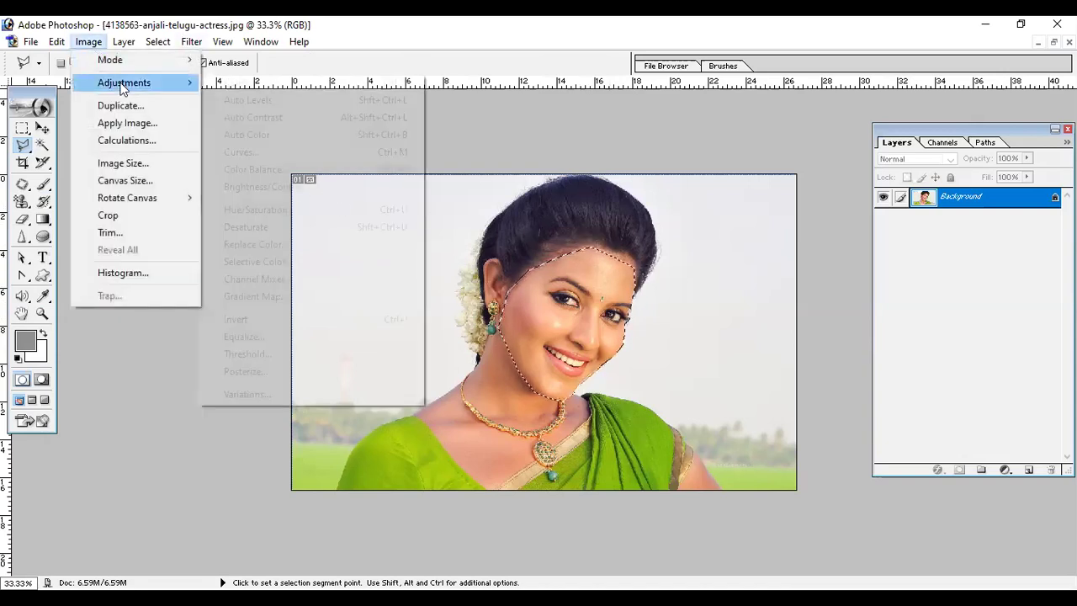
pyautogui.click(294, 208)
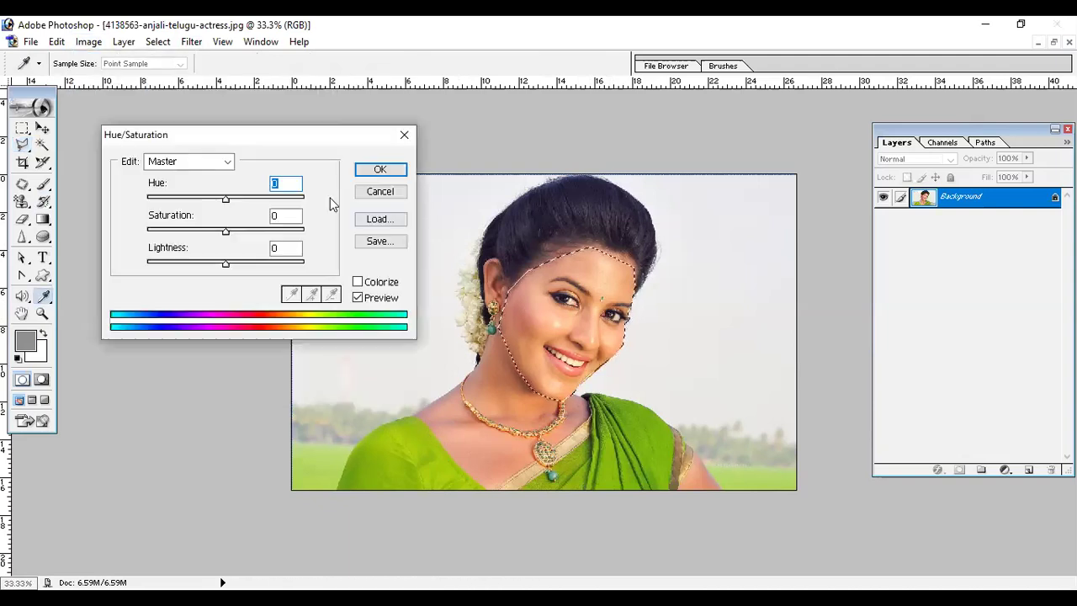
pyautogui.moveTo(225, 200); pyautogui.dragTo(184, 233)
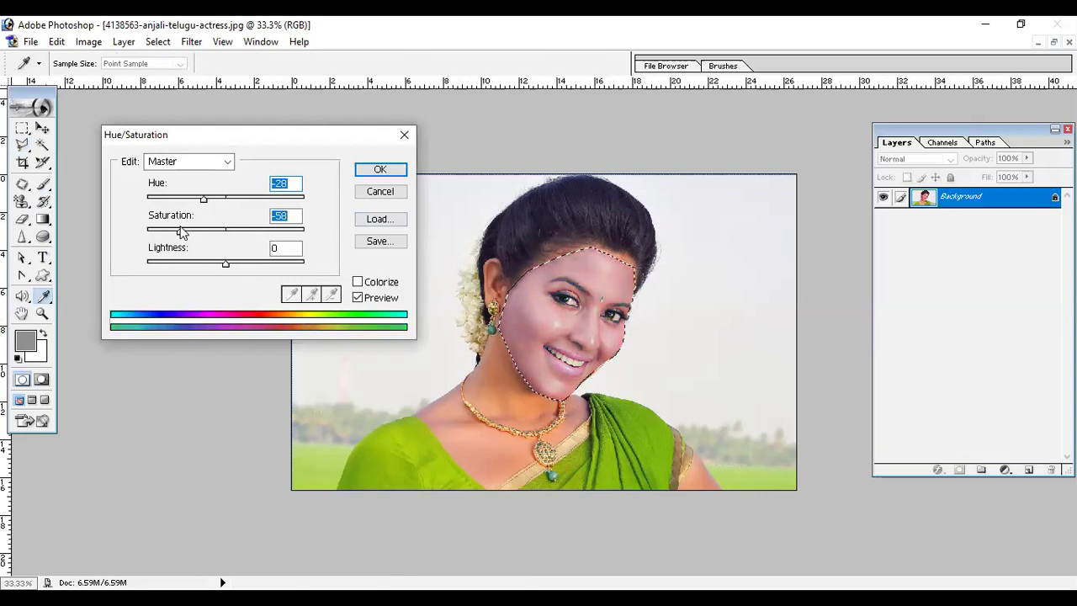
pyautogui.moveTo(237, 267)
pyautogui.mouseDown()
pyautogui.moveTo(252, 264)
pyautogui.moveTo(221, 267)
pyautogui.mouseUp()
pyautogui.click(225, 161)
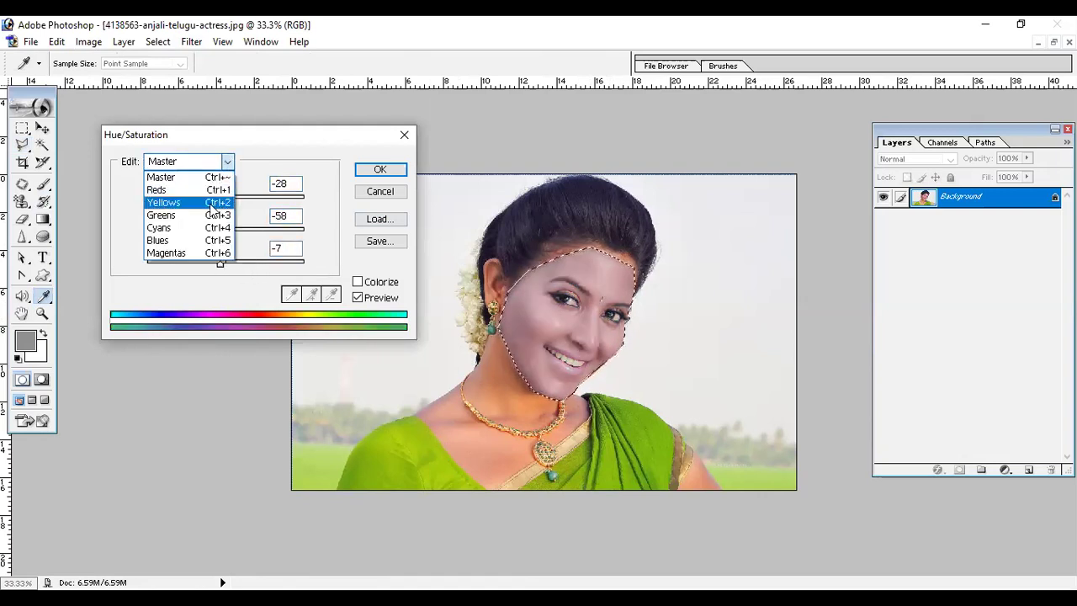
pyautogui.click(214, 215)
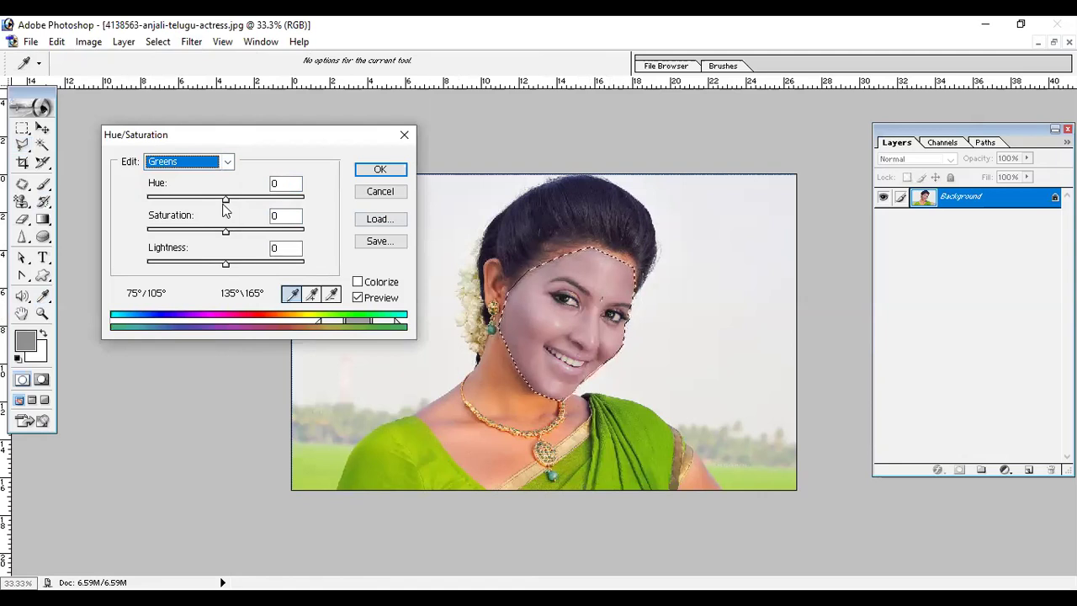
pyautogui.moveTo(230, 207); pyautogui.dragTo(176, 203)
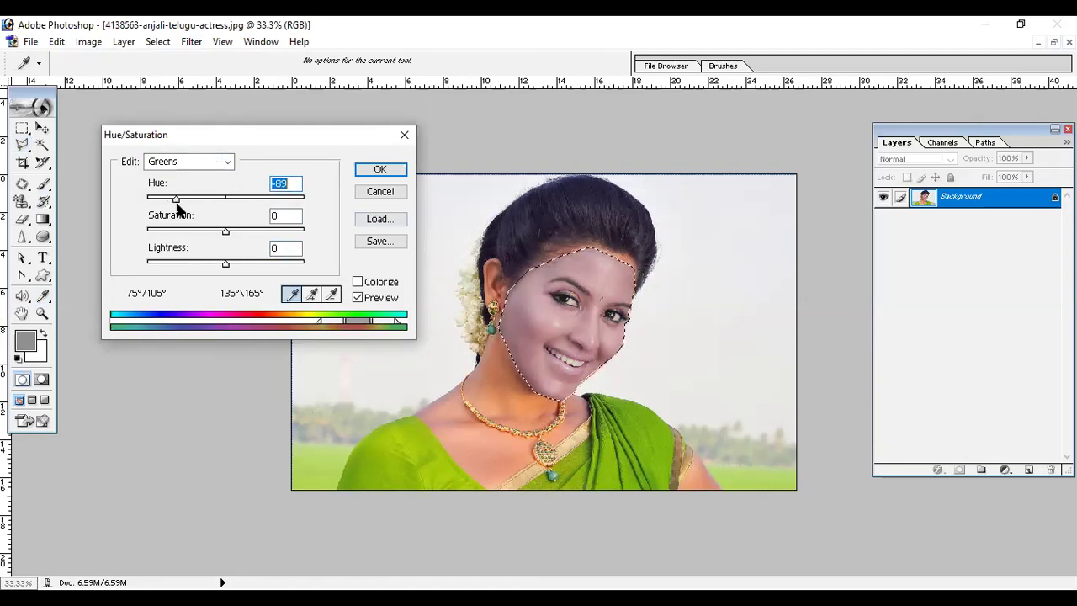
pyautogui.click(379, 191)
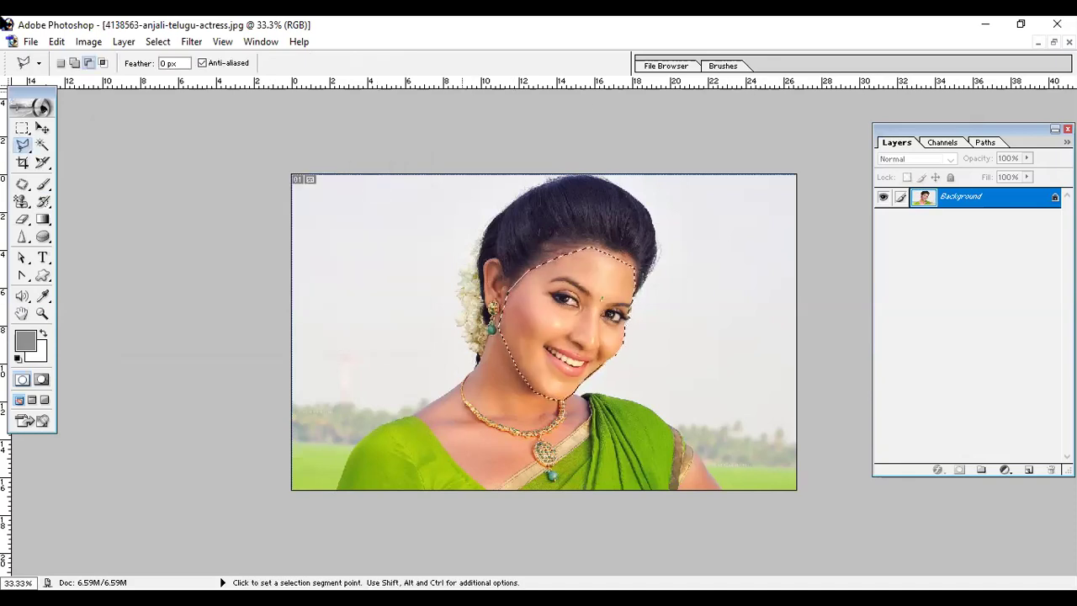
# Deselect the face, desaturate the whole photo and zoom in on the face
pyautogui.hotkey('ctrl', 'd')
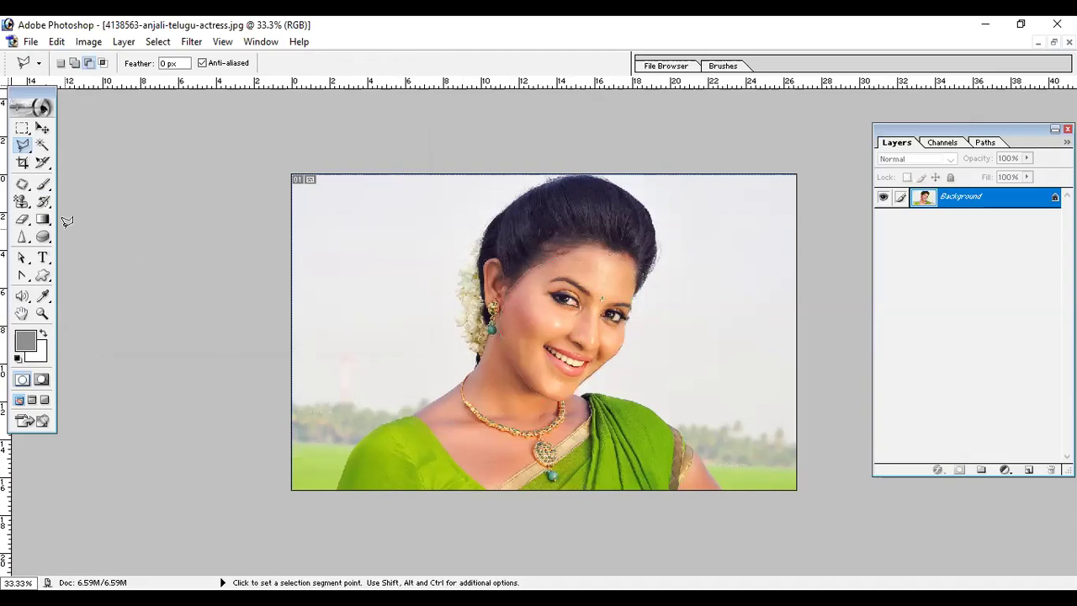
pyautogui.click(91, 42)
pyautogui.moveTo(119, 81)
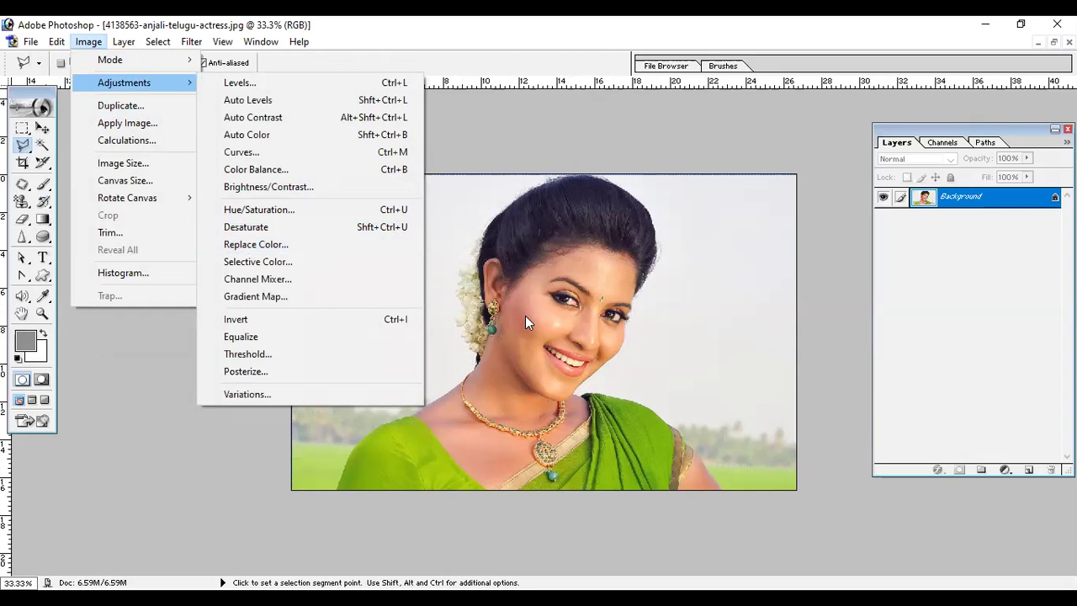
pyautogui.click(360, 229)
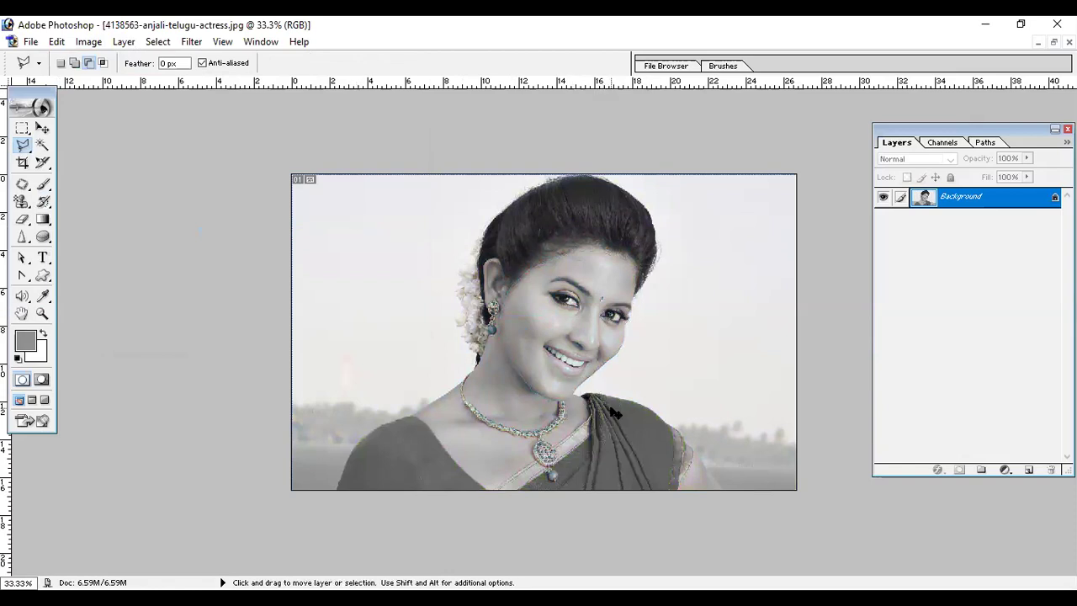
pyautogui.hotkey('ctrl', '+')
pyautogui.hotkey('ctrl', '+')
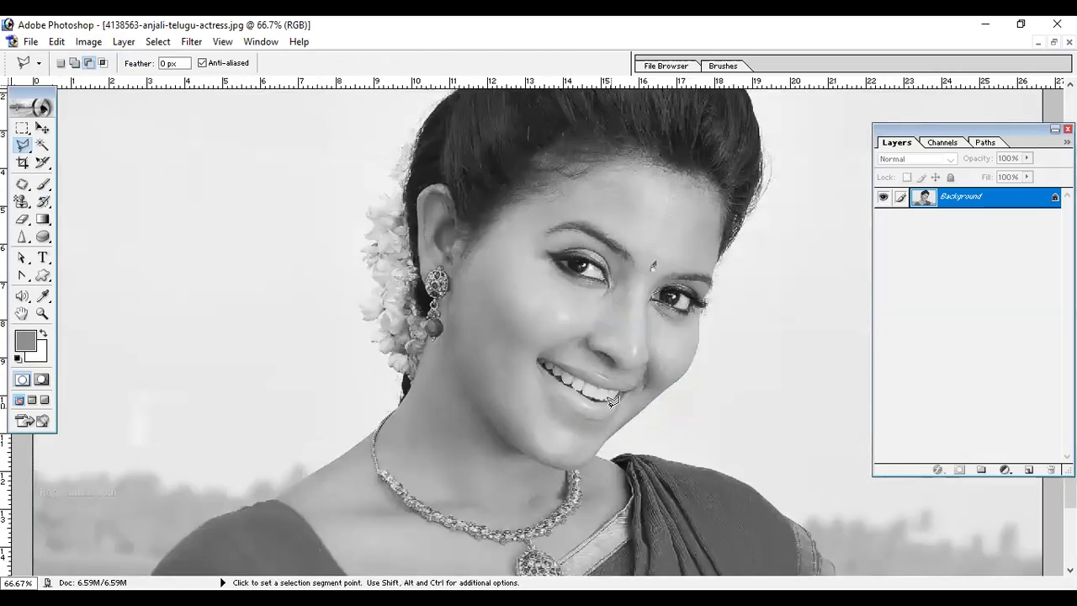
# Try a 40 px Art History Brush dab on the lips, then undo it
pyautogui.press('e')
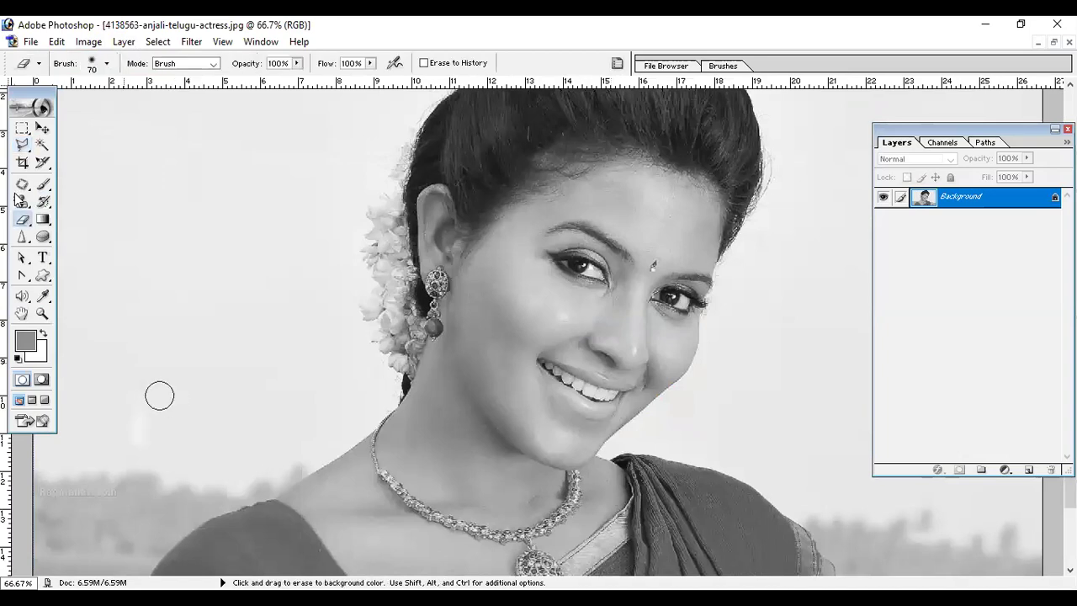
pyautogui.click(45, 207)
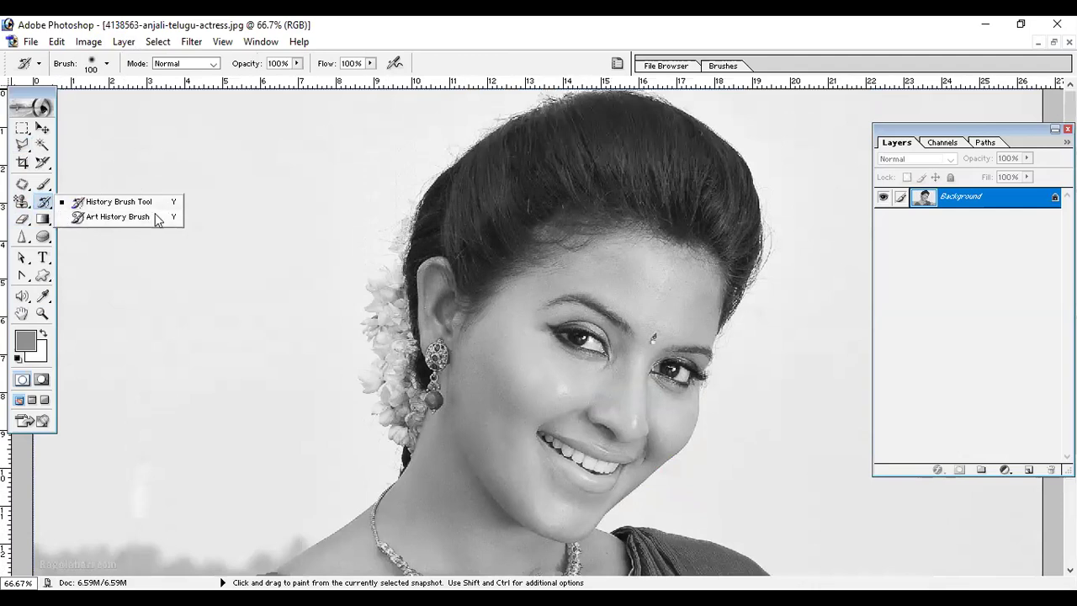
pyautogui.click(154, 217)
pyautogui.press('[')
pyautogui.press('[')
pyautogui.press('[')
pyautogui.press('[')
pyautogui.press('[')
pyautogui.press('[')
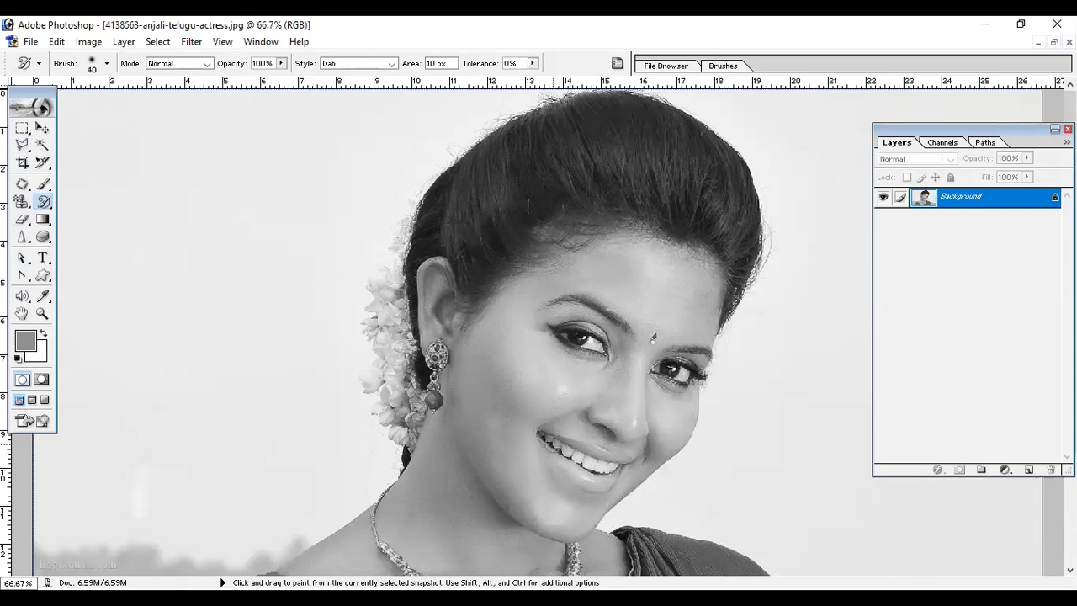
pyautogui.moveTo(557, 459); pyautogui.dragTo(569, 463)
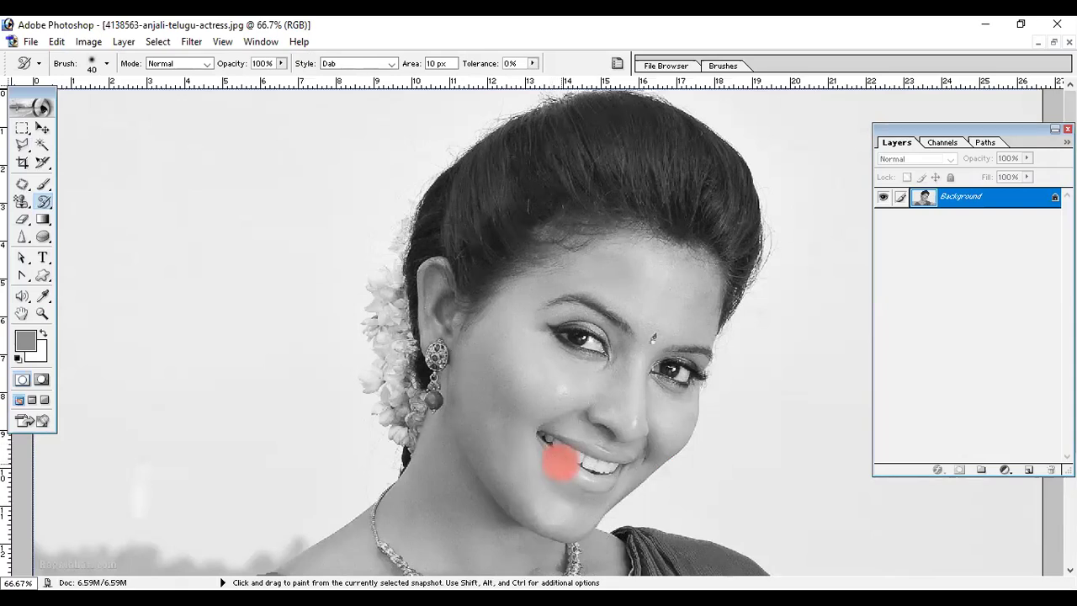
pyautogui.hotkey('ctrl', 'z')
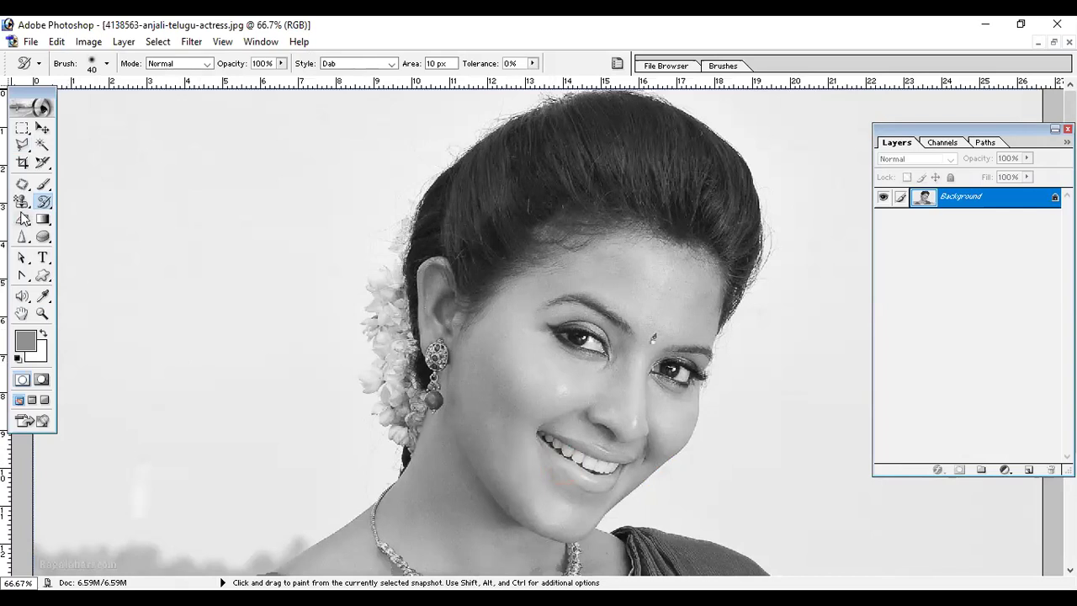
pyautogui.click(41, 206)
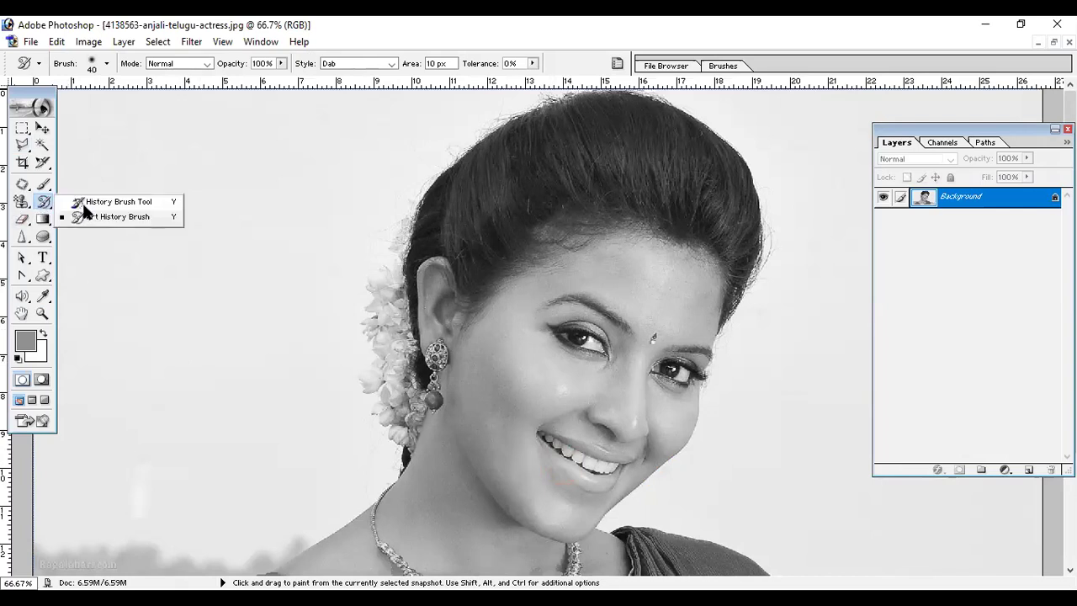
# Restore the lips' original colour with a 30 px History Brush, undoing the stroke on the teeth
pyautogui.click(84, 203)
pyautogui.press('[')
pyautogui.press('[')
pyautogui.moveTo(611, 481)
pyautogui.mouseDown()
pyautogui.moveTo(574, 477)
pyautogui.moveTo(547, 452)
pyautogui.moveTo(611, 467)
pyautogui.mouseUp()
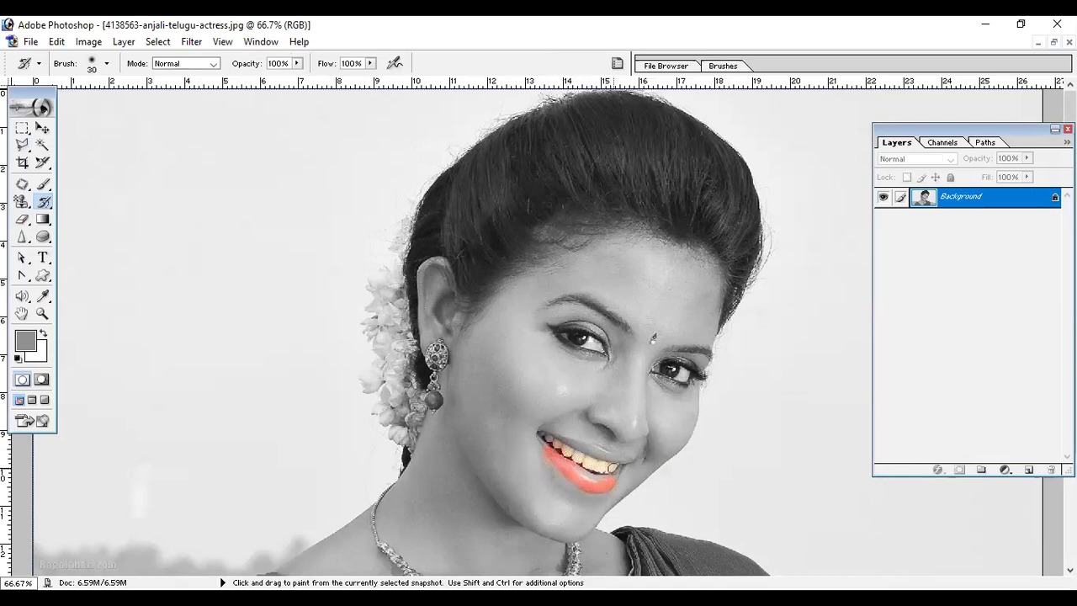
pyautogui.hotkey('ctrl', 'z')
pyautogui.moveTo(549, 454); pyautogui.dragTo(540, 434)
pyautogui.moveTo(596, 451); pyautogui.dragTo(617, 460)
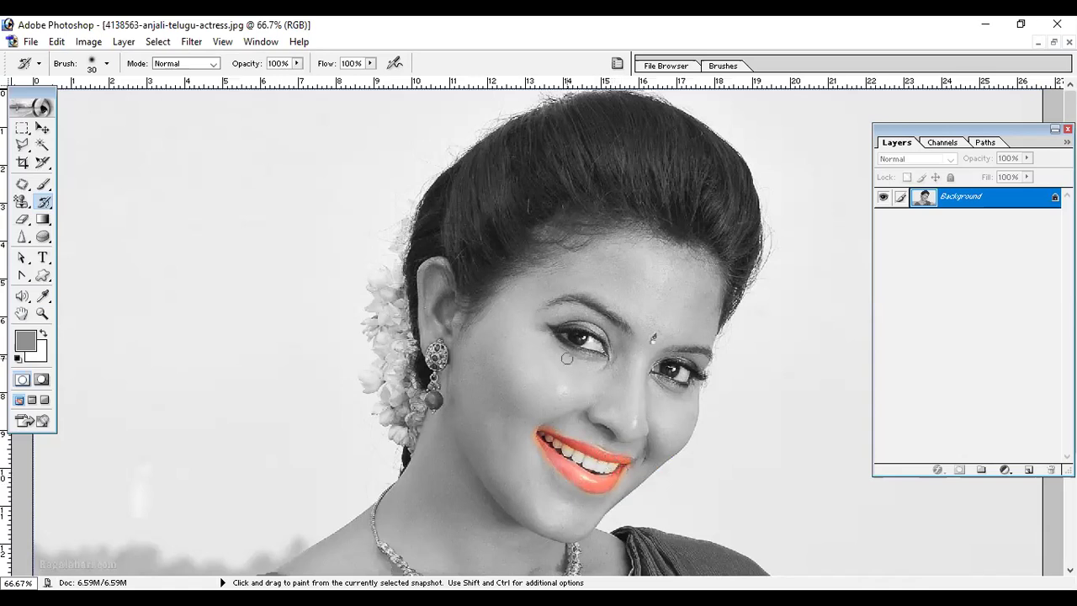
# Restore colour around the eyes, then undo the strokes around the right eye
pyautogui.moveTo(577, 356); pyautogui.dragTo(569, 347)
pyautogui.moveTo(591, 358)
pyautogui.mouseDown()
pyautogui.moveTo(614, 363)
pyautogui.moveTo(557, 348)
pyautogui.mouseUp()
pyautogui.moveTo(708, 370); pyautogui.dragTo(681, 395)
pyautogui.press('ctrl')
pyautogui.hotkey('ctrl', 'z')
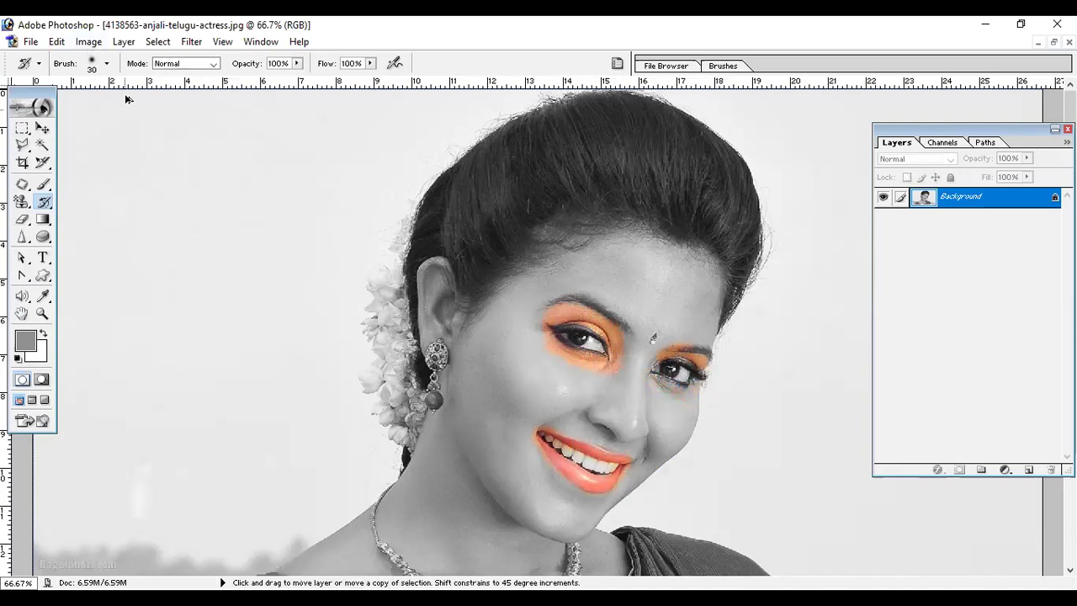
pyautogui.hotkey('ctrl', 'alt', 'z')
pyautogui.hotkey('ctrl', 'alt', 'z')
pyautogui.hotkey('ctrl', 'alt', 'z')
pyautogui.hotkey('ctrl', 'alt', 'z')
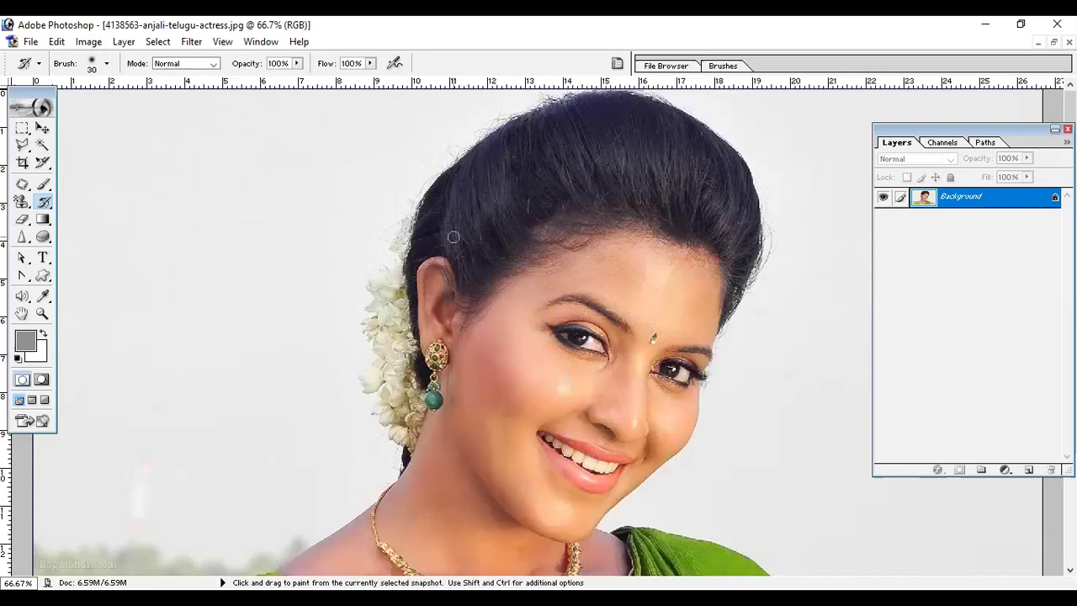
# Try Replace Color with Fuzziness 116 and Hue up to +180, then cancel it
pyautogui.click(88, 42)
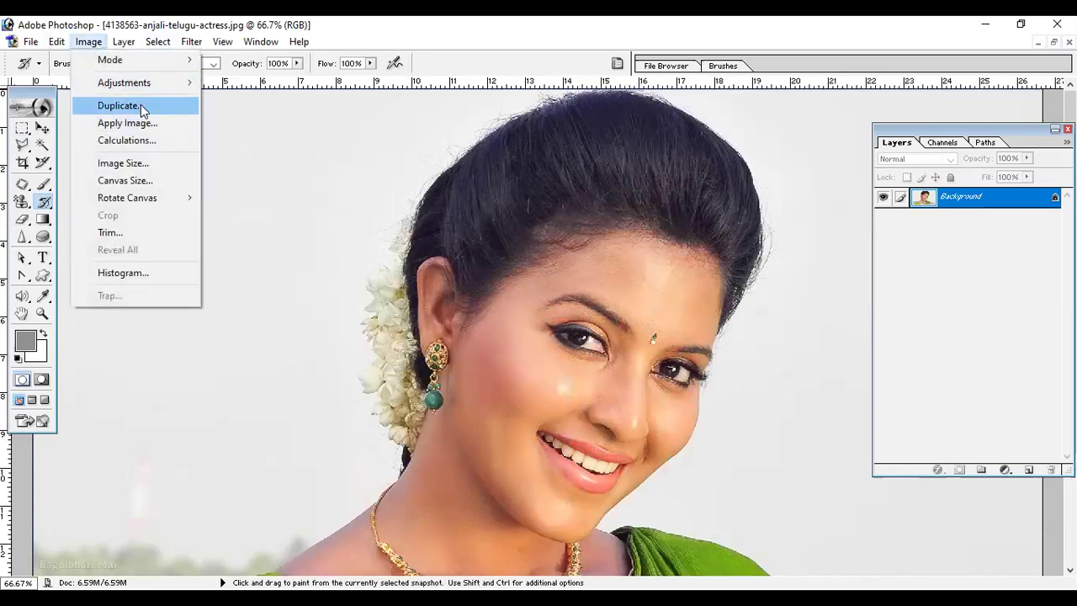
pyautogui.moveTo(135, 83)
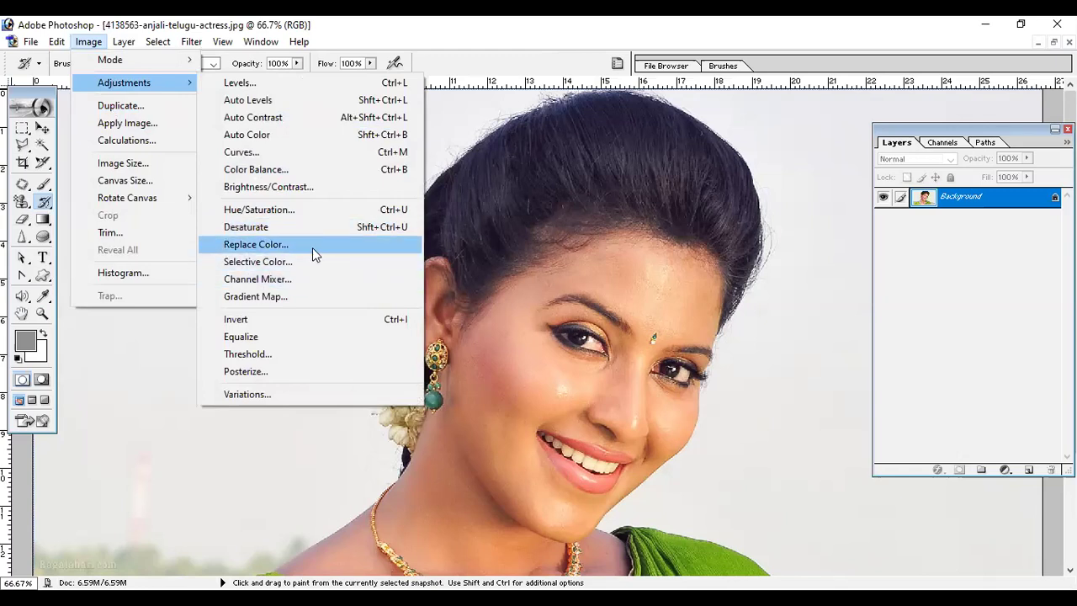
pyautogui.click(314, 246)
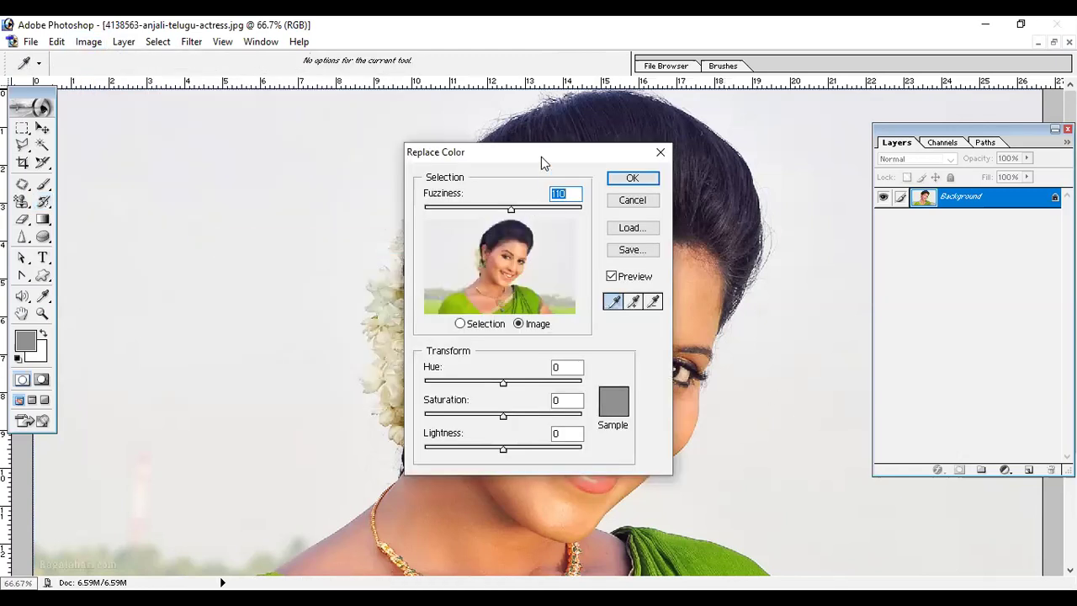
pyautogui.moveTo(534, 162); pyautogui.dragTo(291, 177)
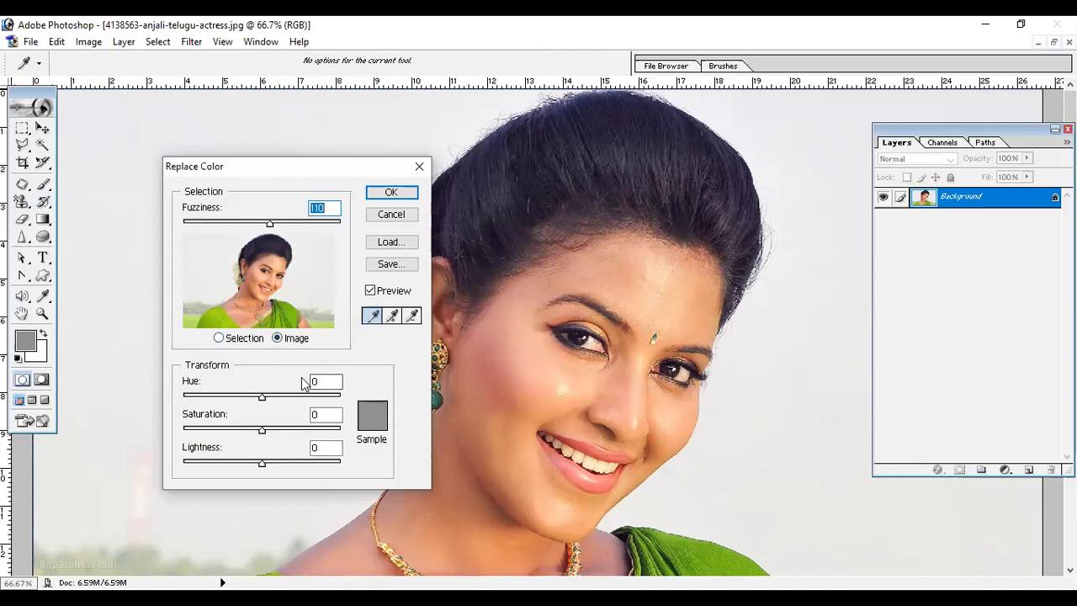
pyautogui.moveTo(270, 224); pyautogui.dragTo(266, 224)
pyautogui.moveTo(262, 396); pyautogui.dragTo(277, 402)
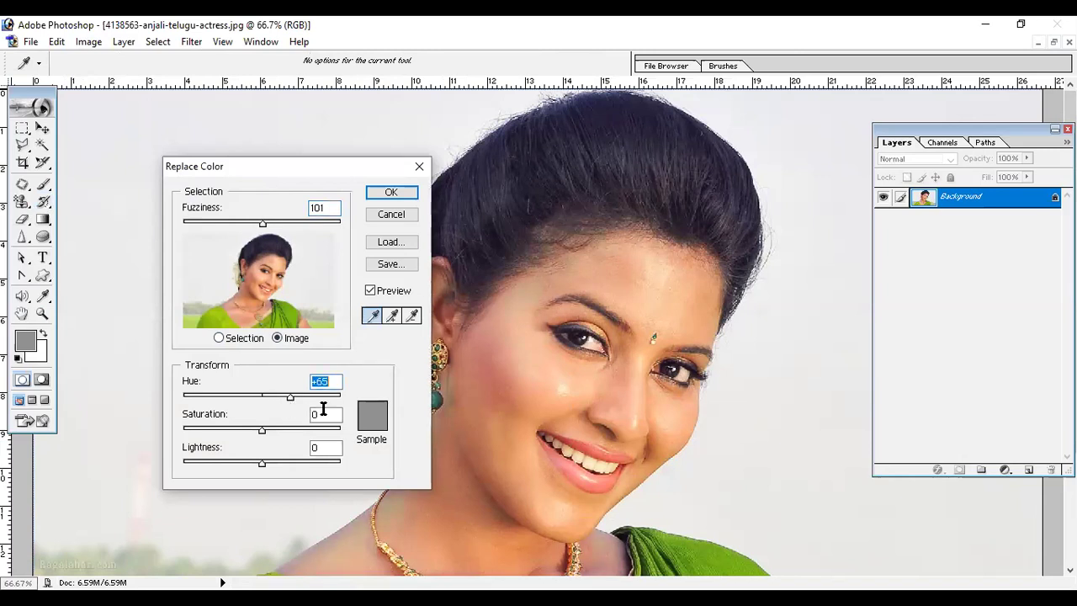
pyautogui.moveTo(291, 397); pyautogui.dragTo(347, 412)
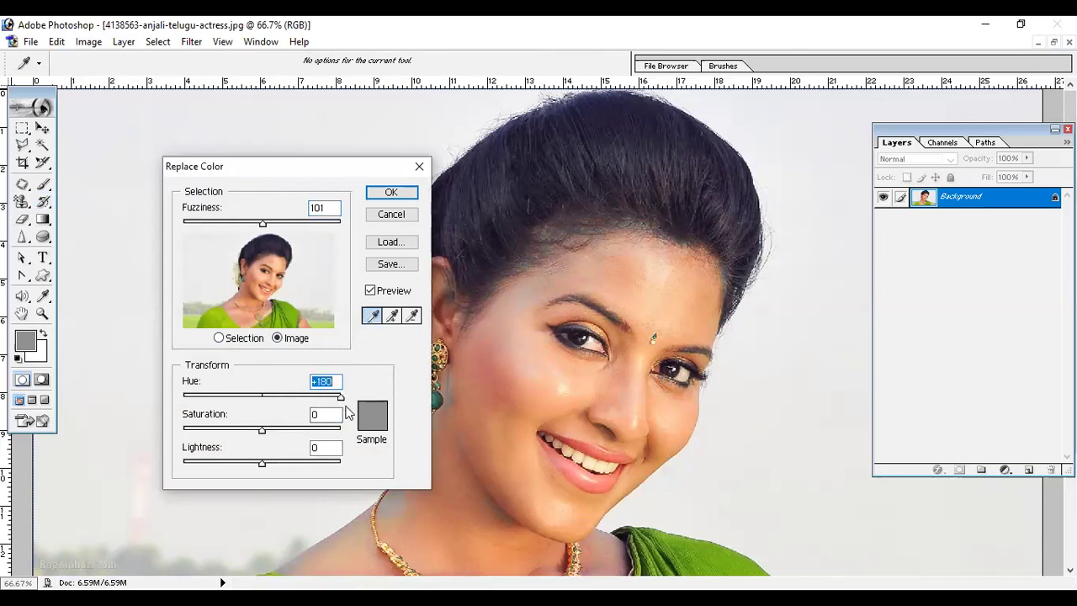
pyautogui.moveTo(263, 426); pyautogui.dragTo(312, 432)
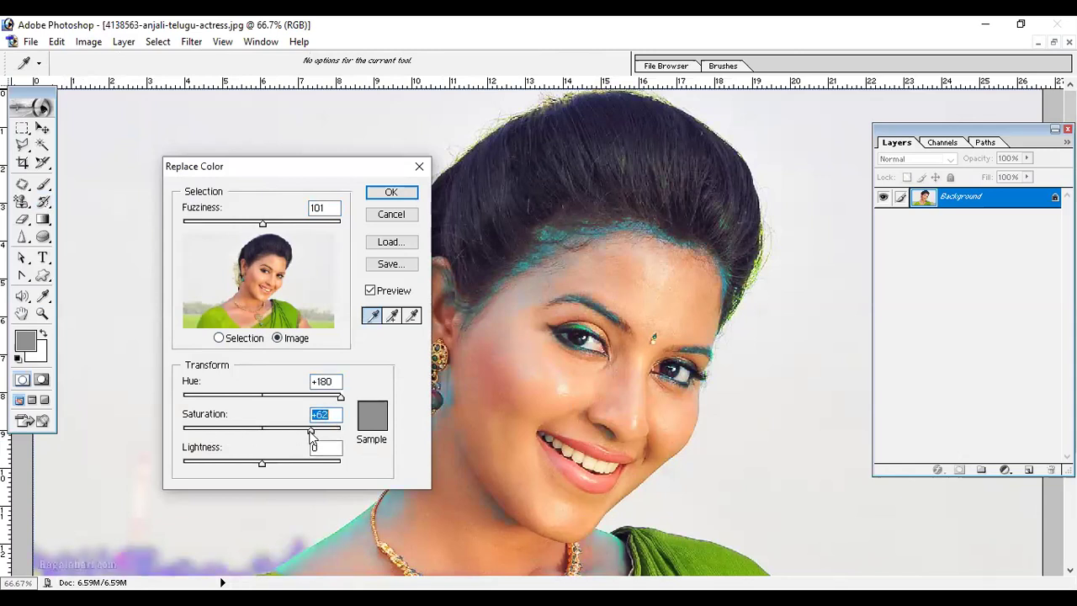
pyautogui.click(391, 213)
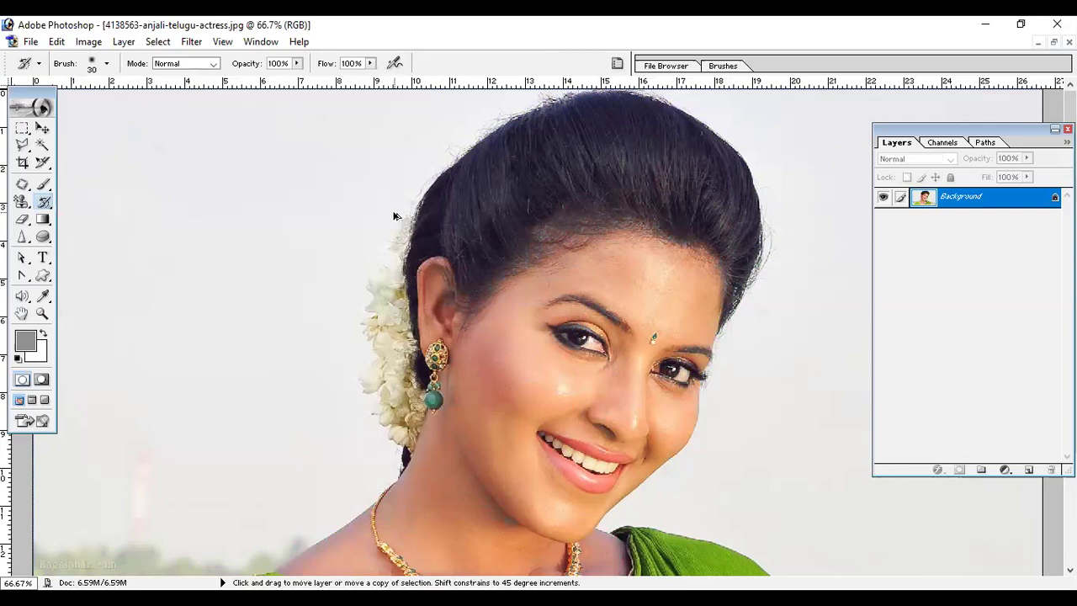
# Open Replace Color, preview the match mask, and make first passes at Hue, Saturation and Lightness
pyautogui.click(91, 43)
pyautogui.moveTo(113, 84)
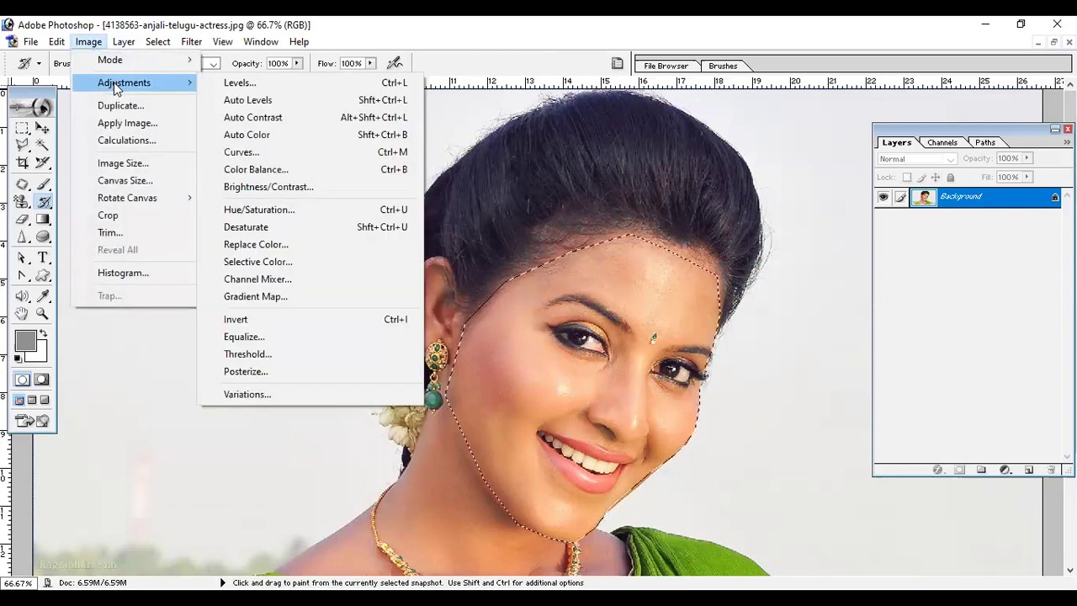
pyautogui.click(259, 242)
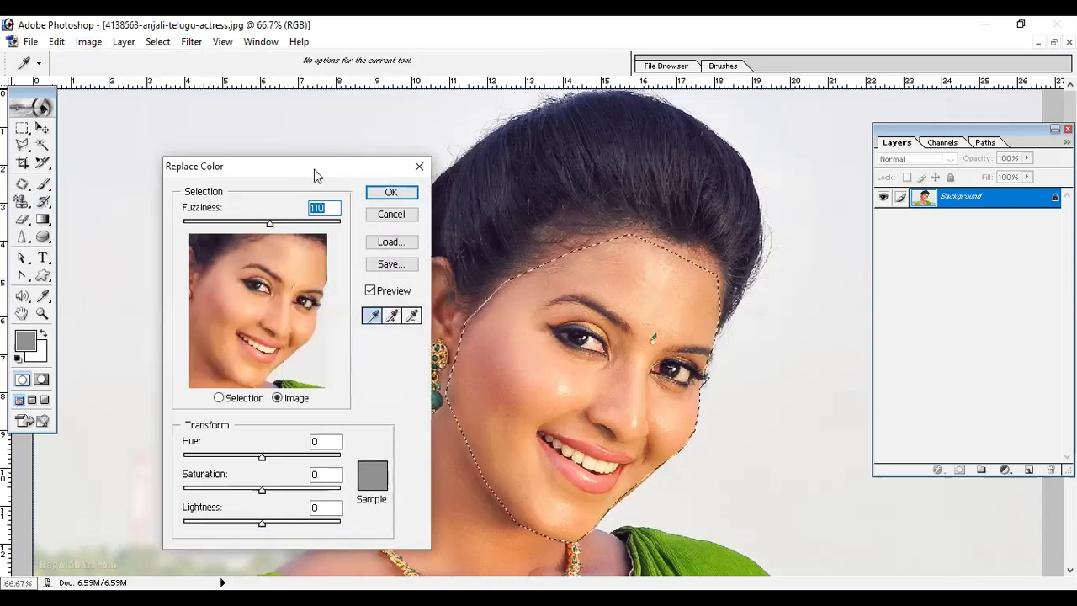
pyautogui.moveTo(313, 169); pyautogui.dragTo(284, 166)
pyautogui.click(201, 397)
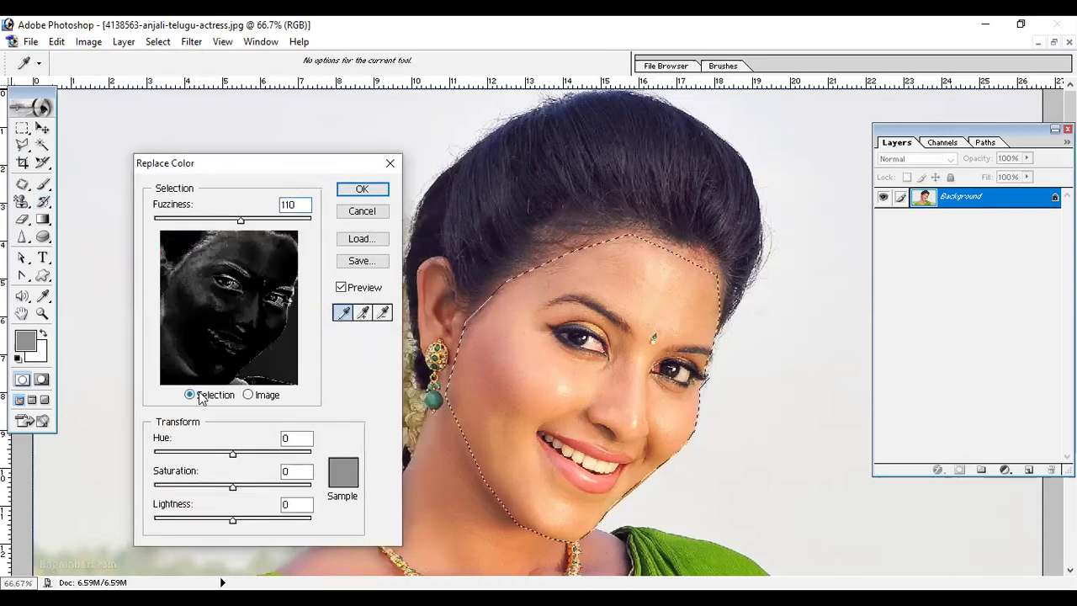
pyautogui.moveTo(233, 456); pyautogui.dragTo(316, 469)
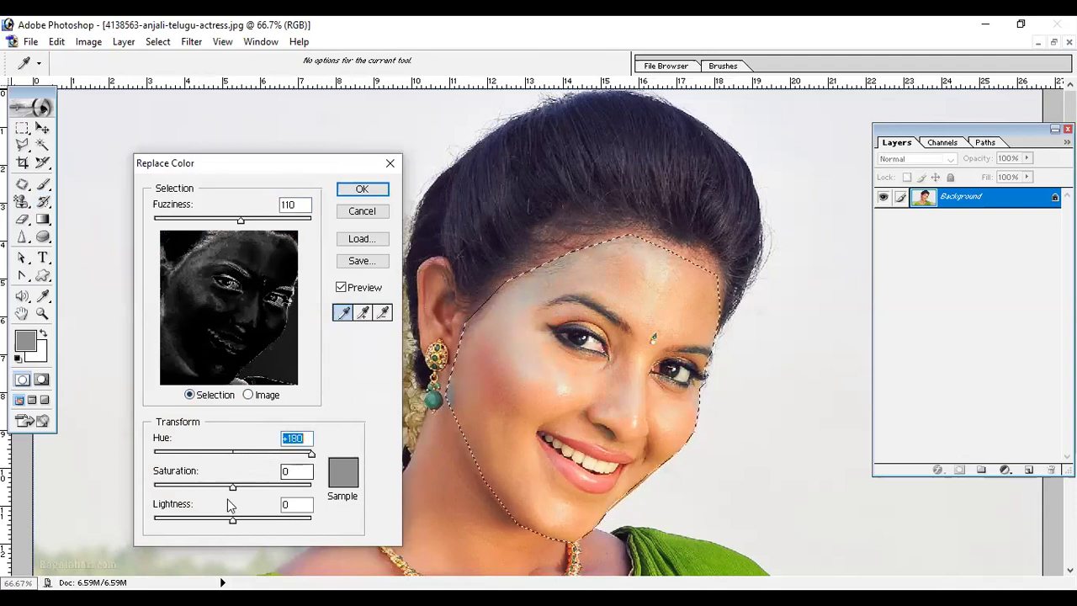
pyautogui.moveTo(234, 487); pyautogui.dragTo(149, 488)
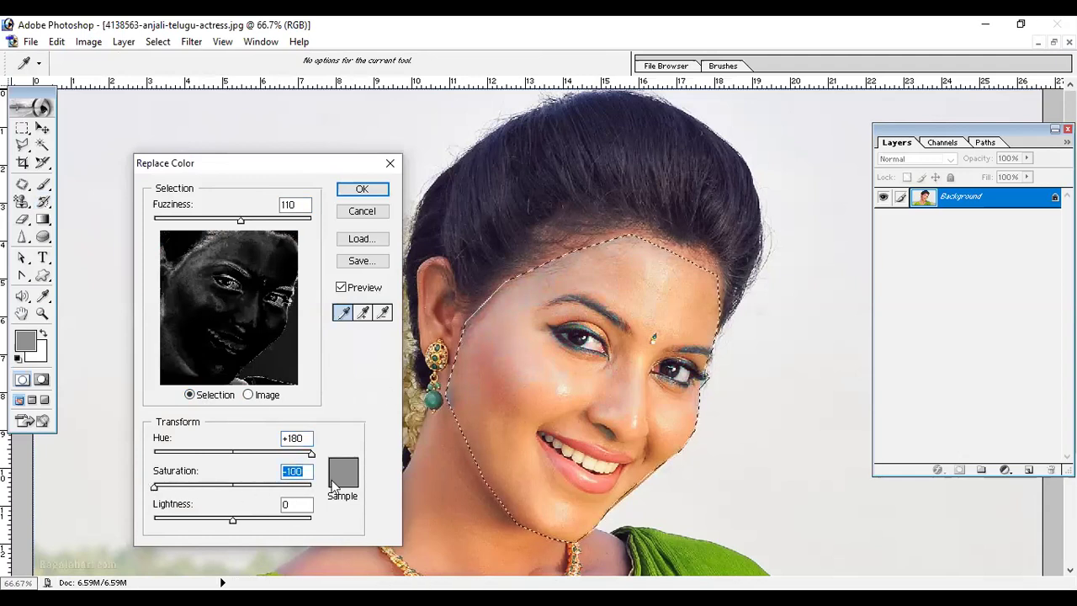
pyautogui.moveTo(235, 519); pyautogui.dragTo(211, 523)
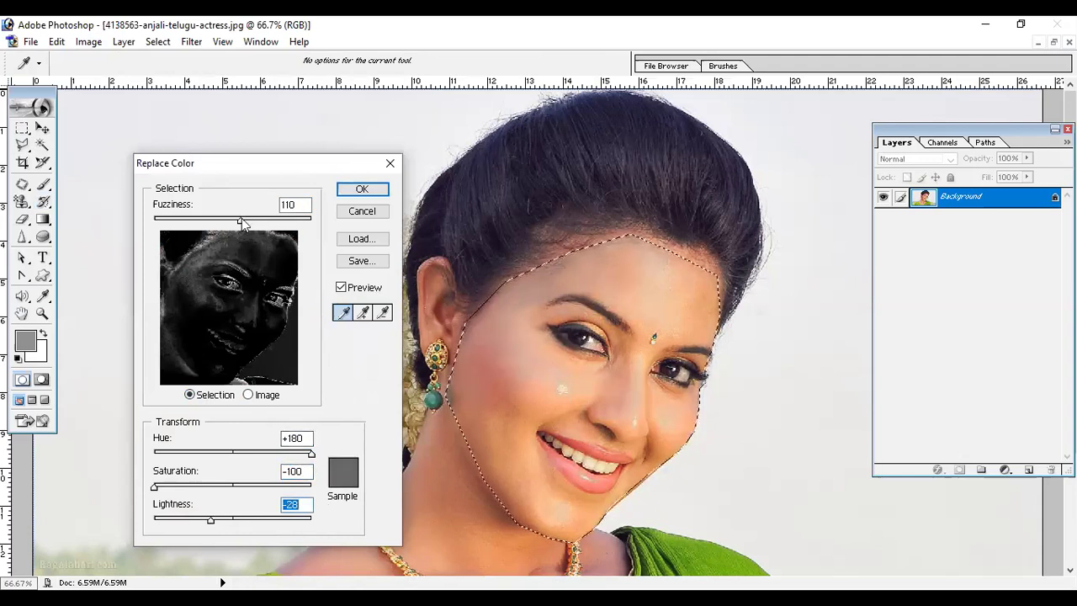
# Set Fuzziness 200, Hue +13, Saturation +1, Lightness +19 and apply to the face
pyautogui.moveTo(241, 221); pyautogui.dragTo(312, 220)
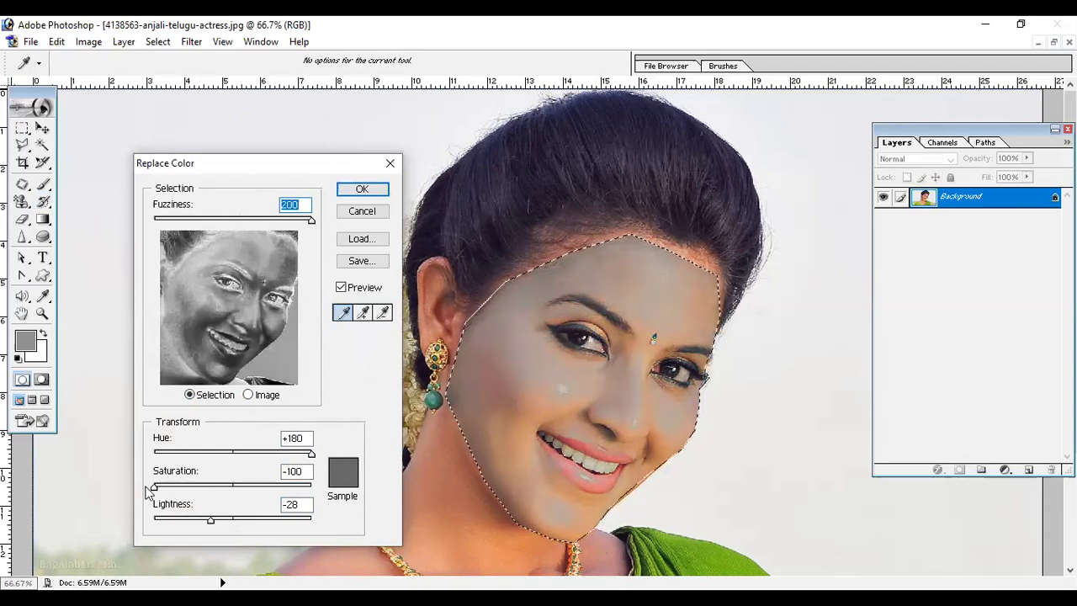
pyautogui.moveTo(154, 486); pyautogui.dragTo(234, 494)
pyautogui.moveTo(310, 453); pyautogui.dragTo(238, 459)
pyautogui.moveTo(211, 519); pyautogui.dragTo(245, 519)
pyautogui.click(360, 189)
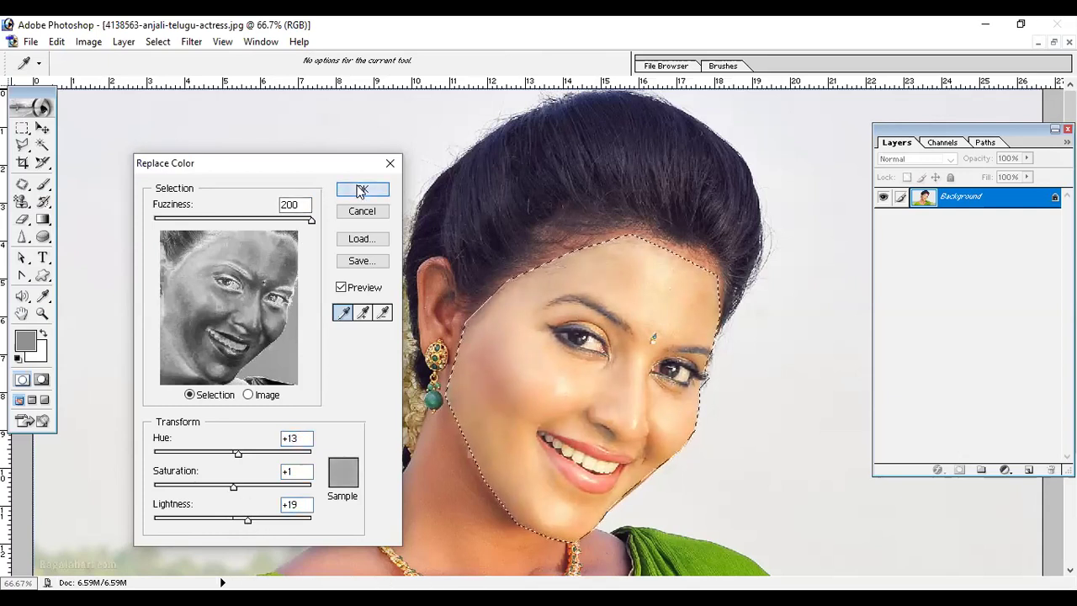
# Confirm the face colour replacement, deselect, and zoom in and out to inspect the skin
pyautogui.press('y')
pyautogui.hotkey('ctrl', 'd')
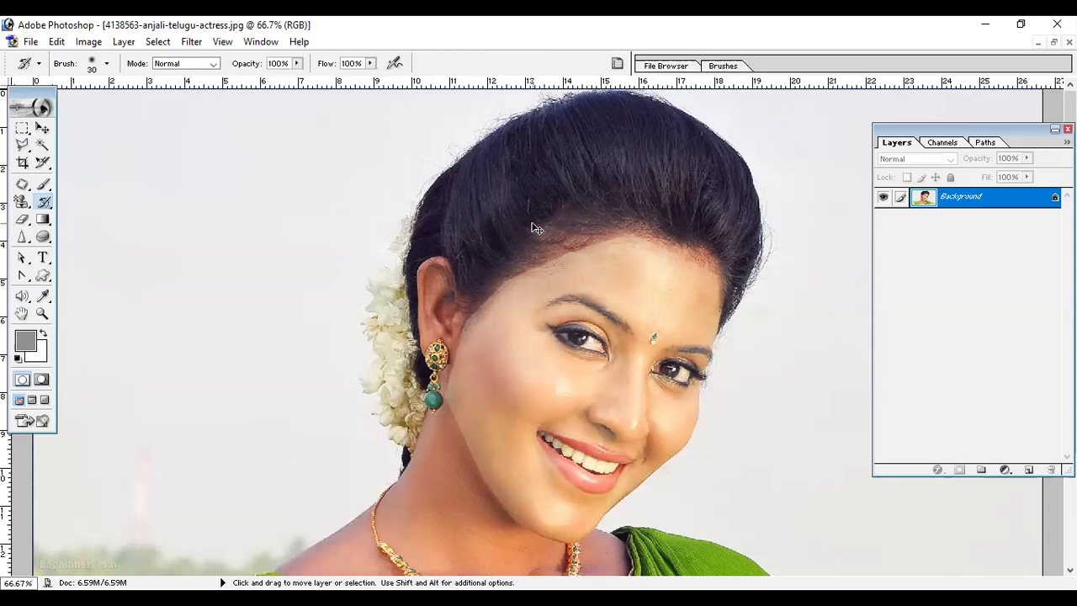
pyautogui.hotkey('ctrl', '-')
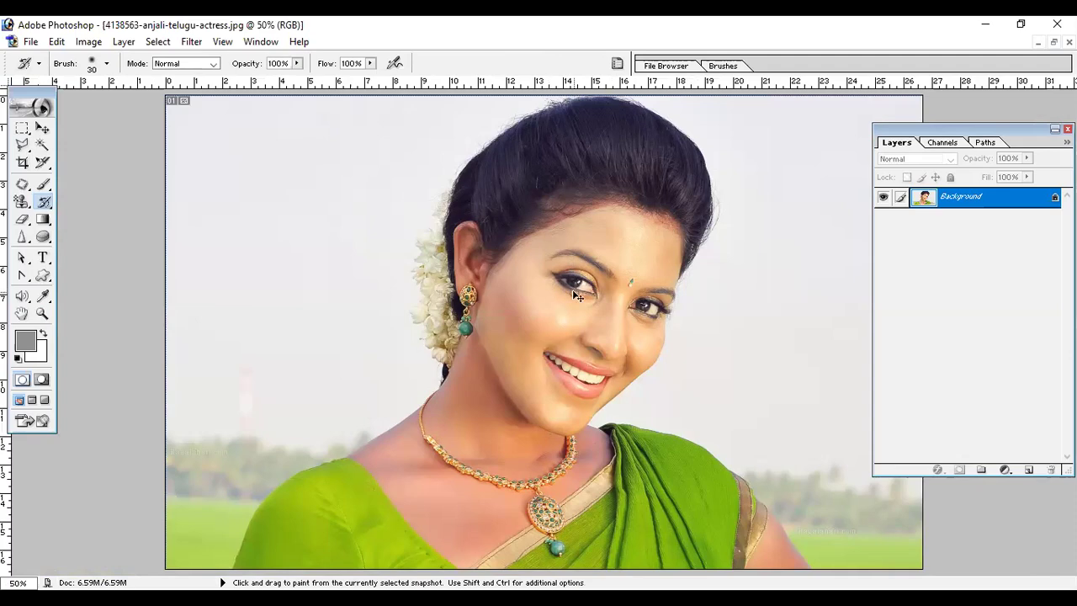
pyautogui.hotkey('ctrl', '+')
pyautogui.hotkey('ctrl', '+')
pyautogui.hotkey('ctrl', '+')
pyautogui.hotkey('ctrl', '+')
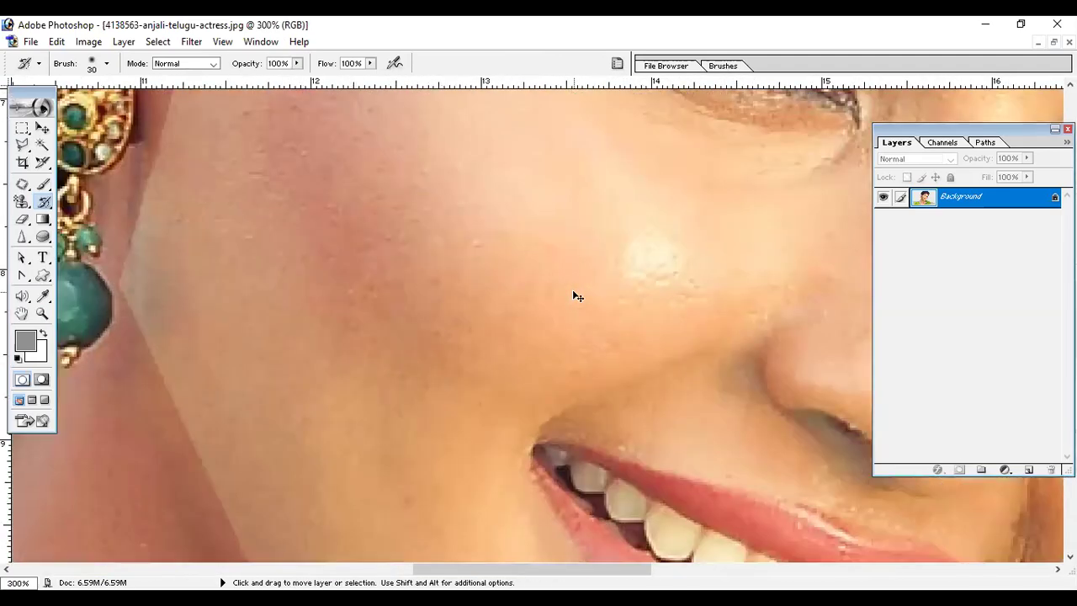
pyautogui.hotkey('ctrl', '-')
pyautogui.hotkey('ctrl', '-')
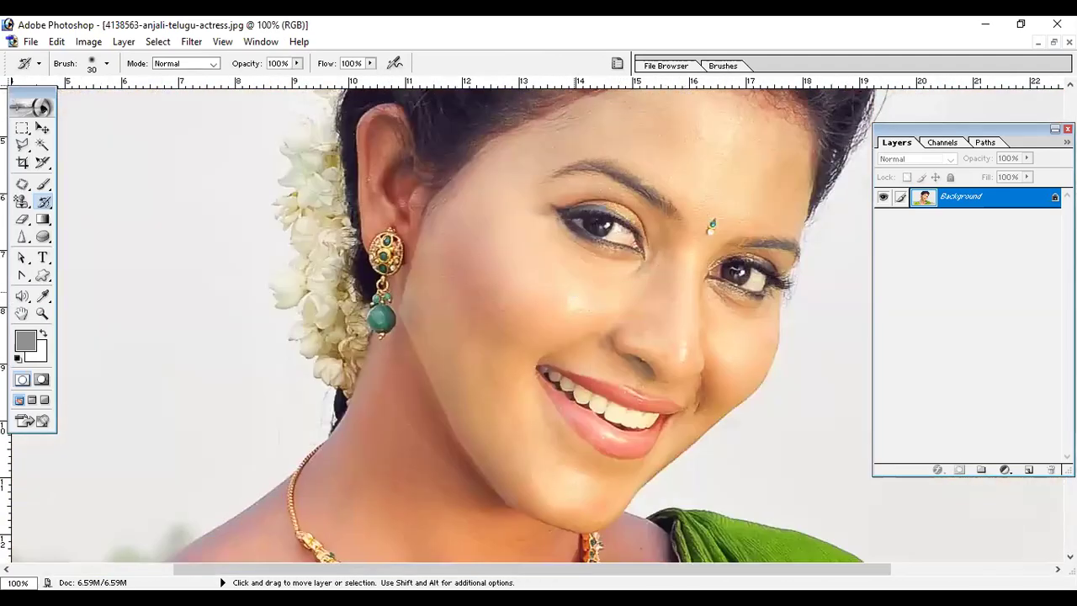
pyautogui.hotkey('ctrl', '-')
# Open Selective Color and close it without making changes
pyautogui.click(99, 45)
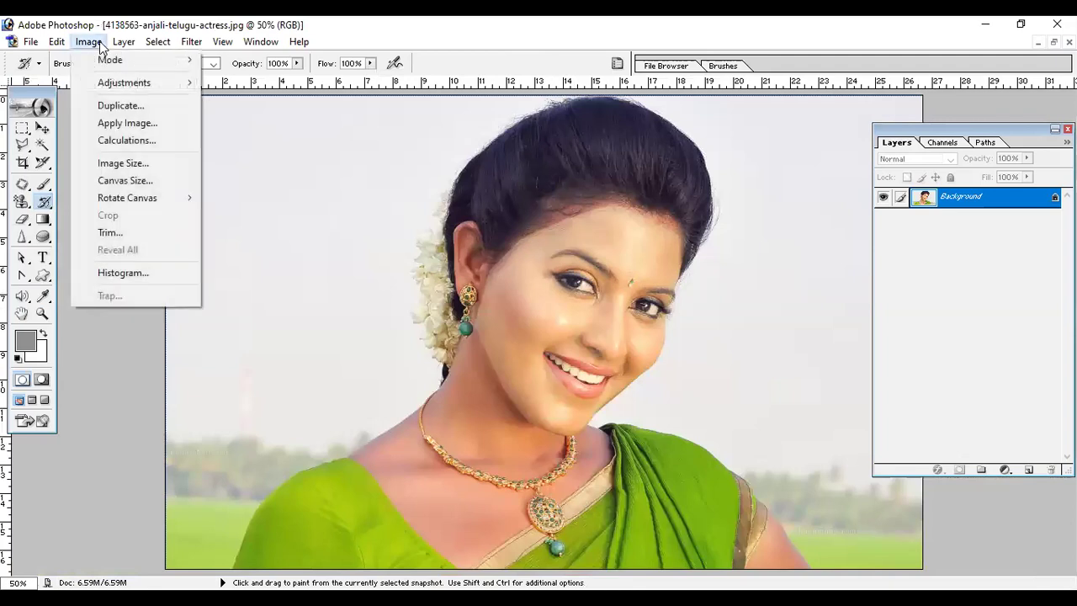
pyautogui.moveTo(137, 85)
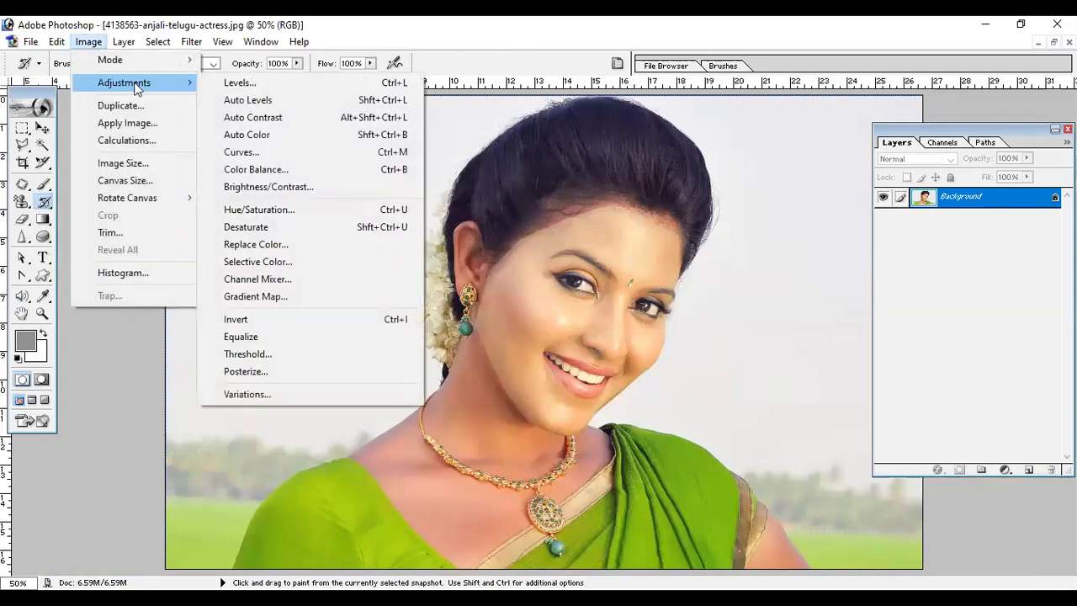
pyautogui.click(275, 263)
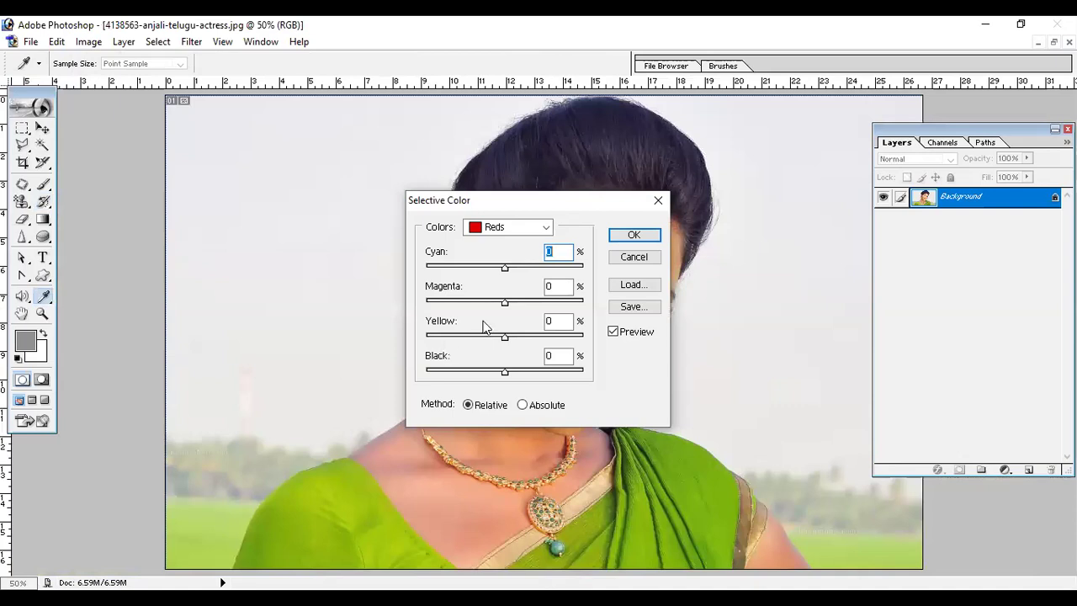
pyautogui.click(639, 261)
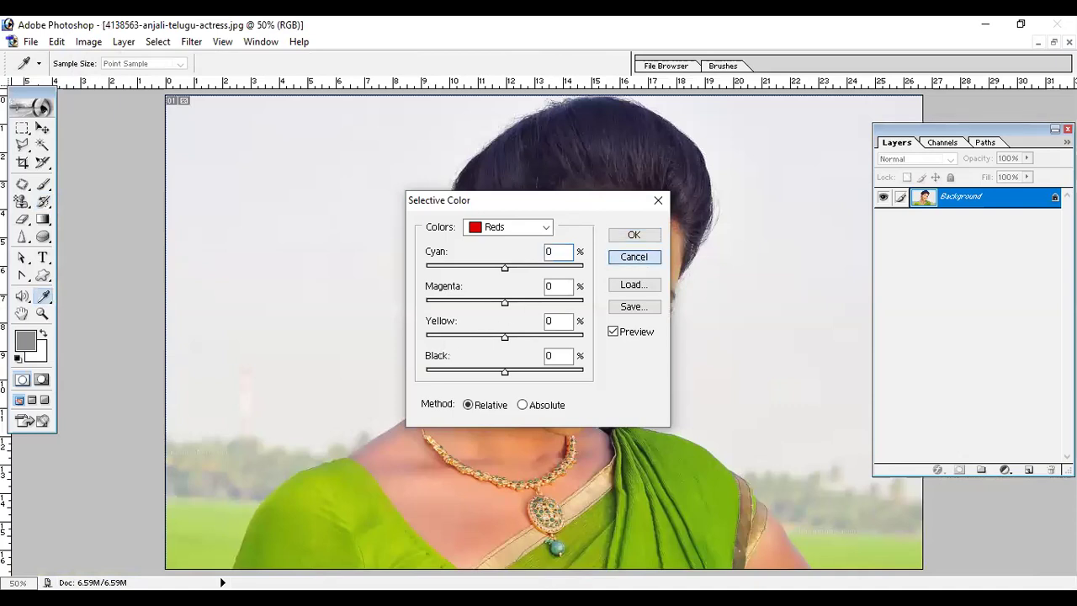
pyautogui.press('y')
# Switch to Full Screen Mode with Menu Bar after browsing the menus
pyautogui.click(88, 42)
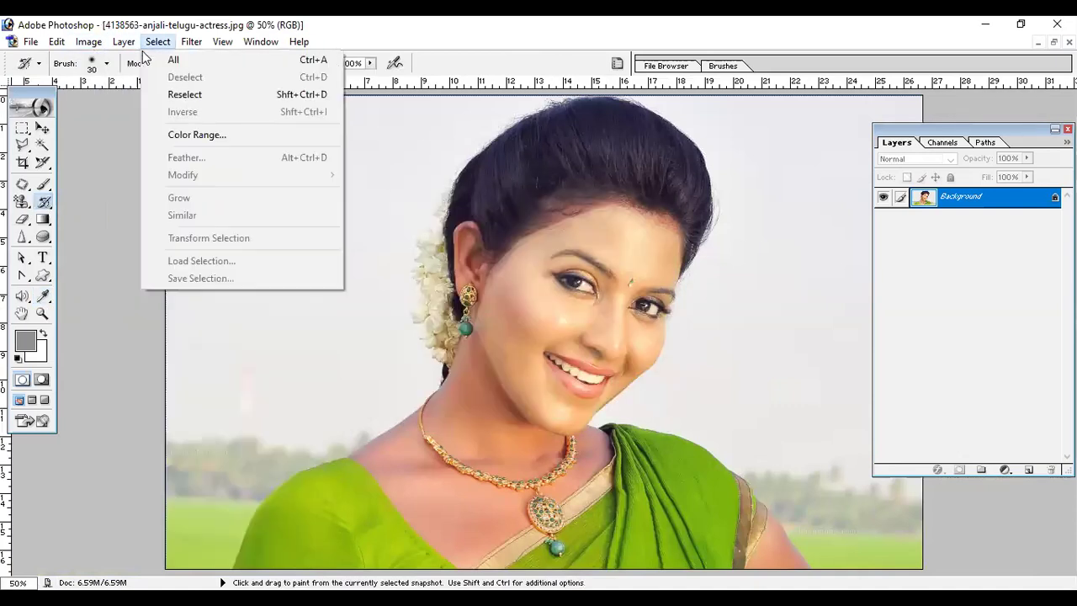
pyautogui.moveTo(125, 84)
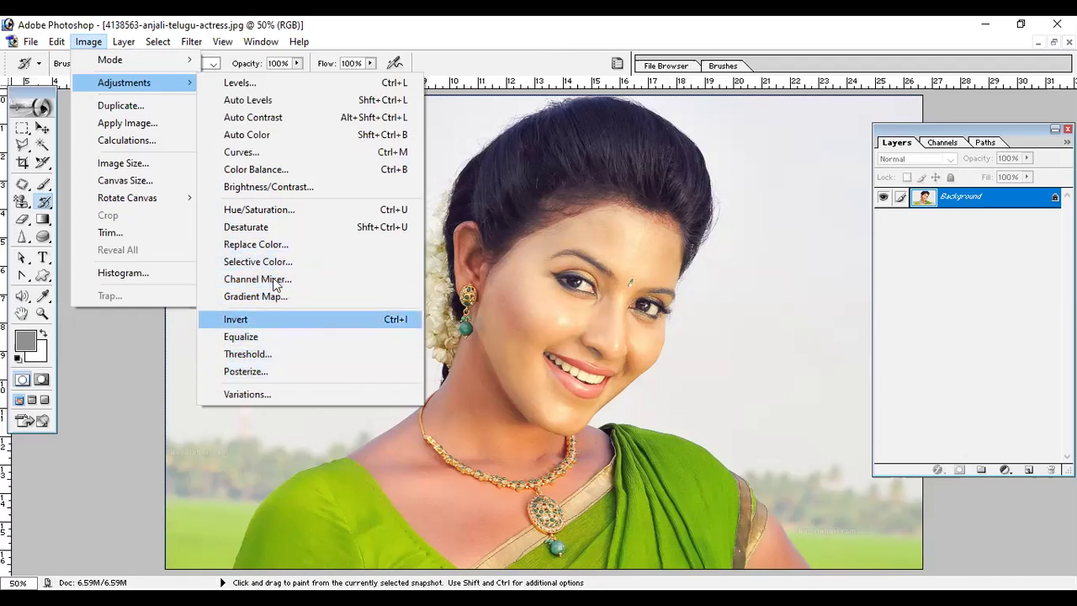
pyautogui.moveTo(299, 41)
pyautogui.click(210, 66)
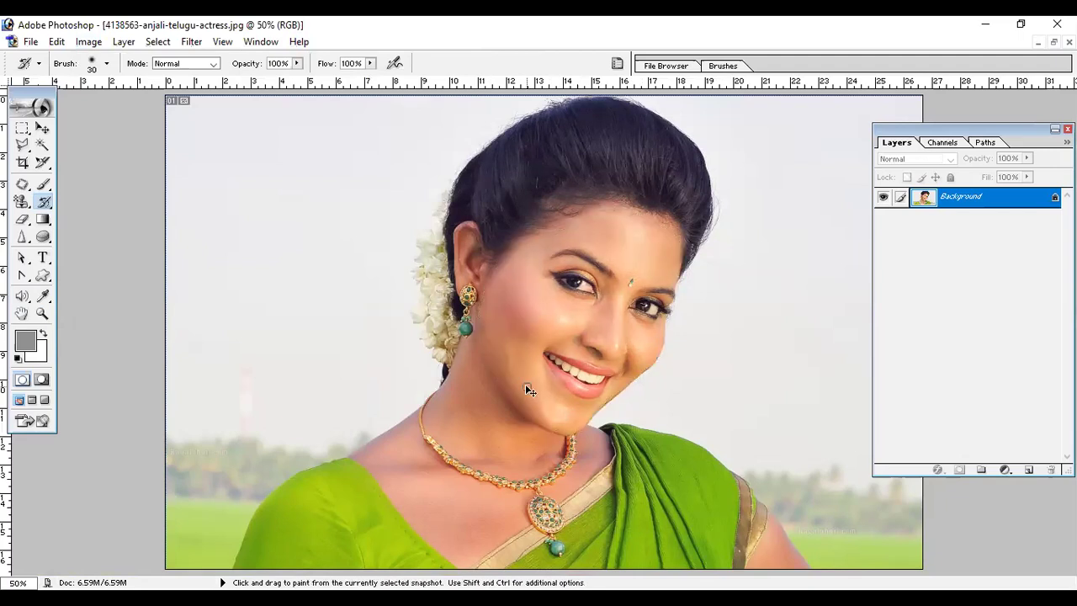
pyautogui.press('f')
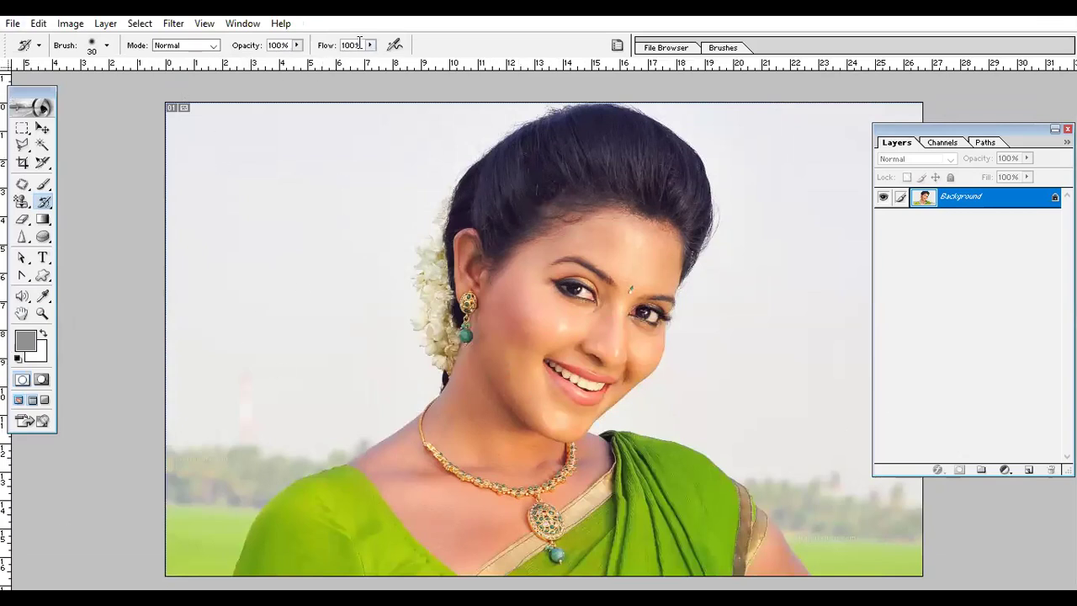
# Return to windowed view, maximize the document window and cycle through the screen modes
pyautogui.press('f')
pyautogui.press('f')
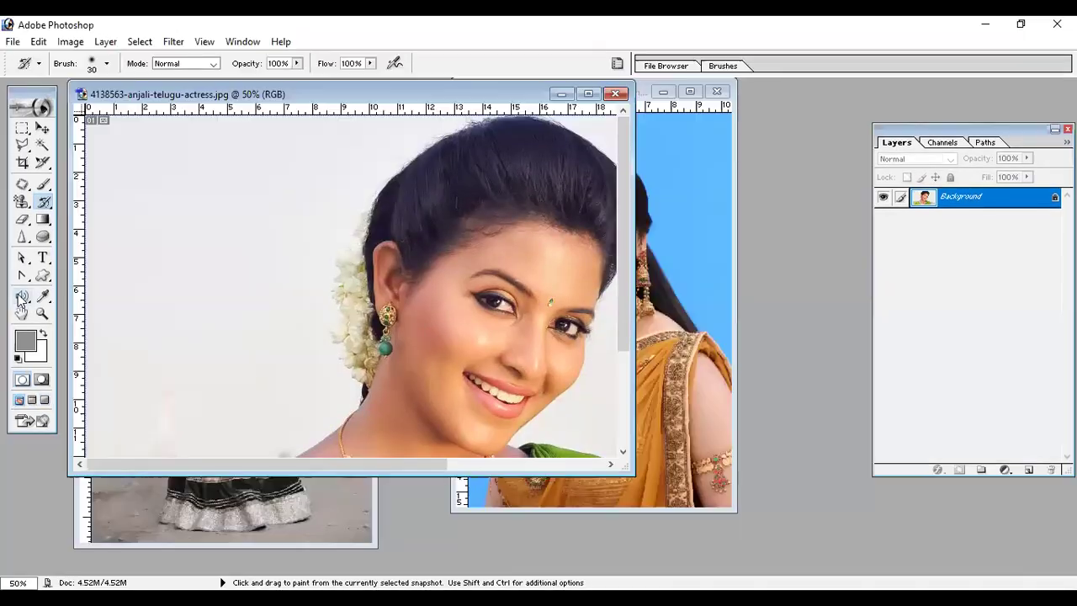
pyautogui.click(588, 93)
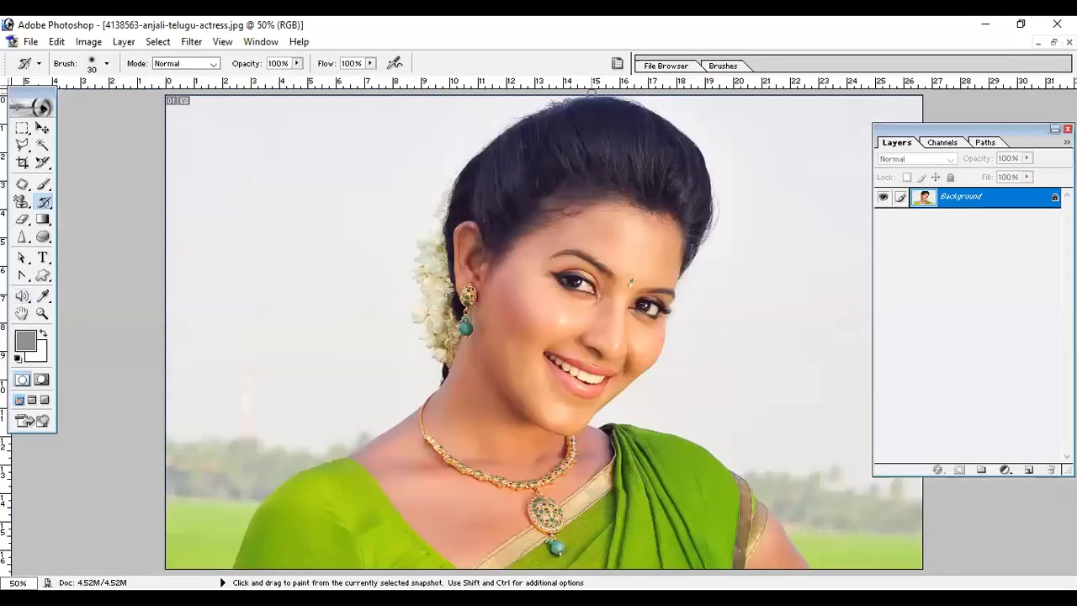
pyautogui.press('f')
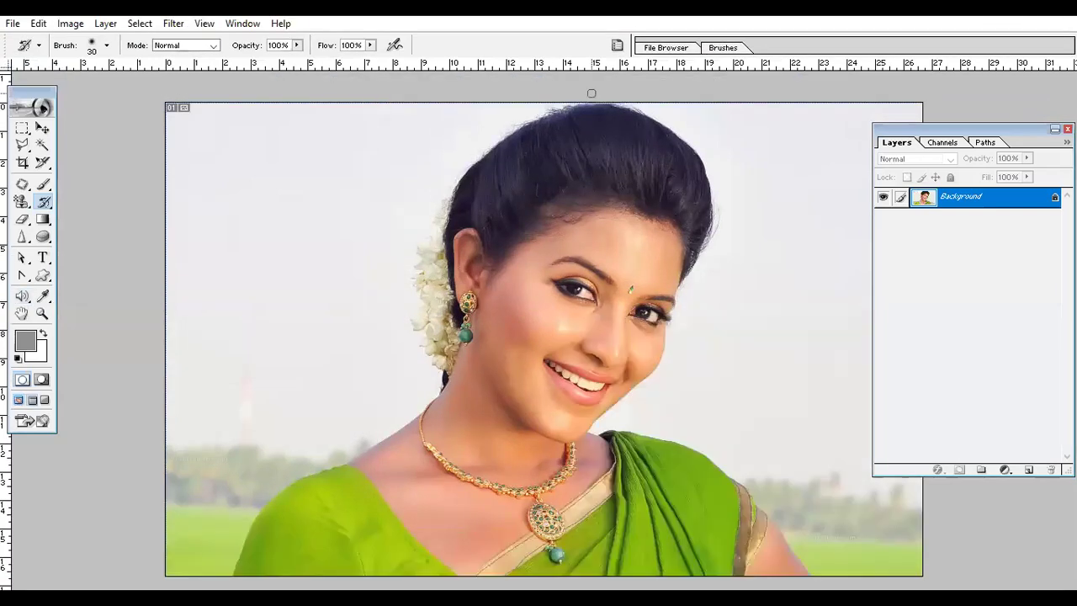
pyautogui.press('f')
pyautogui.press('f')
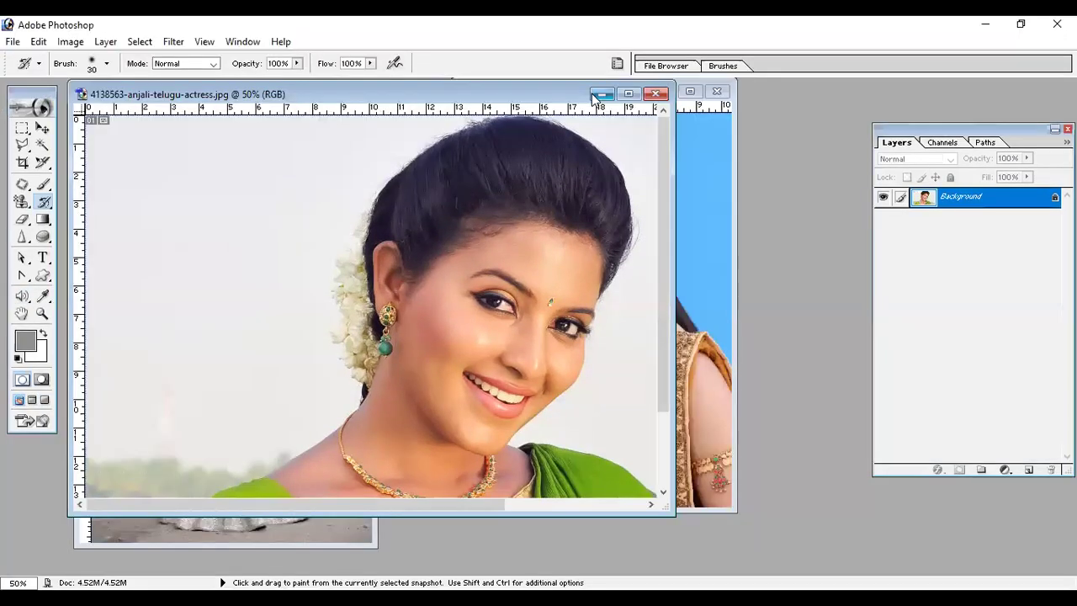
pyautogui.press('f')
pyautogui.press('f')
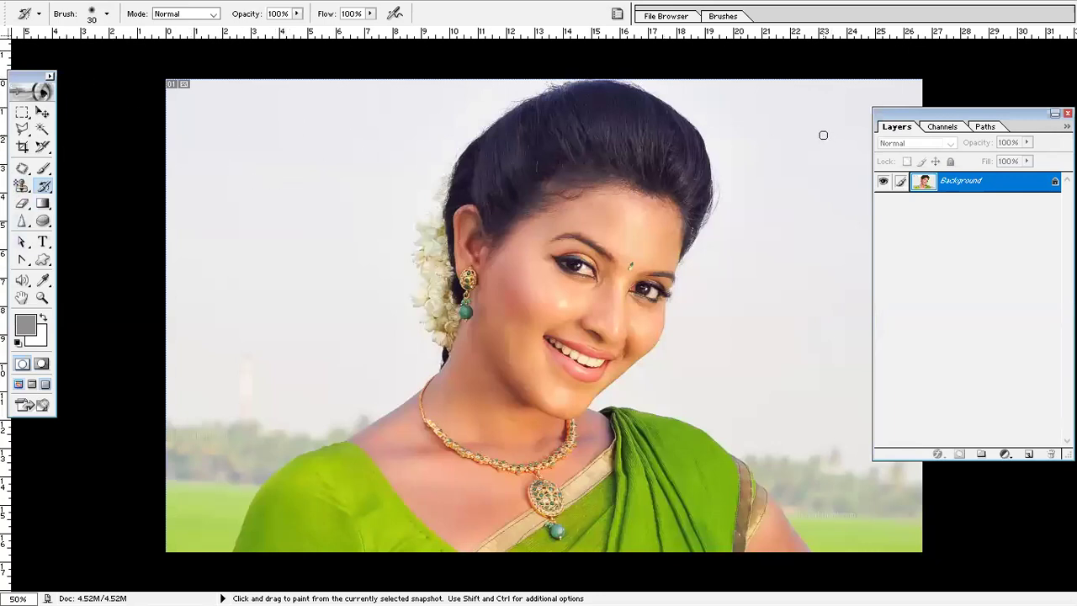
# Toggle panels with Tab, return to Standard Screen Mode and reset colours to black and white
pyautogui.press('Tab')
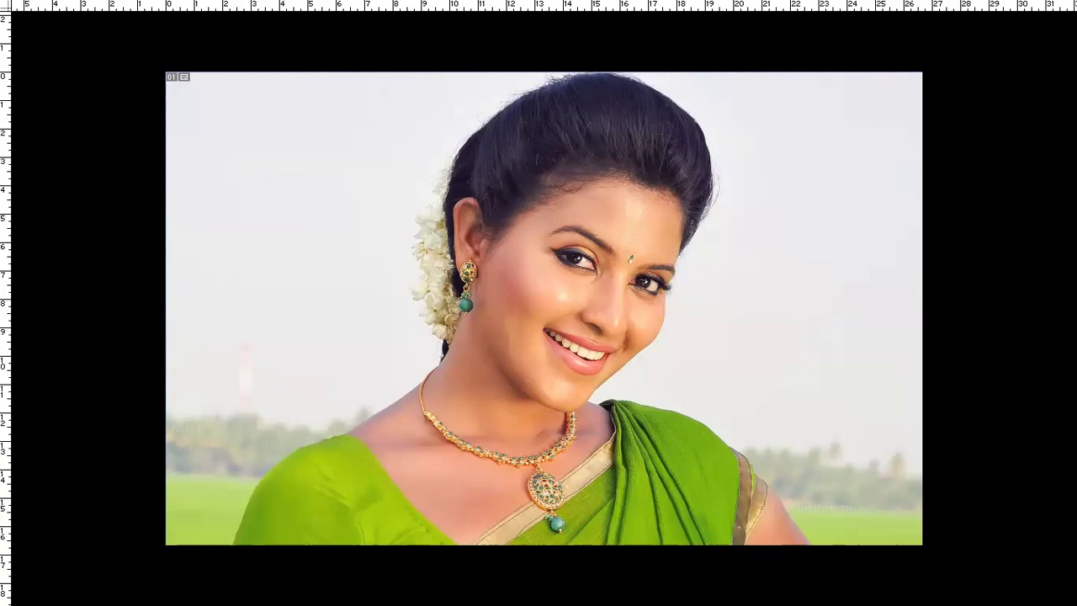
pyautogui.press('f')
pyautogui.press('f')
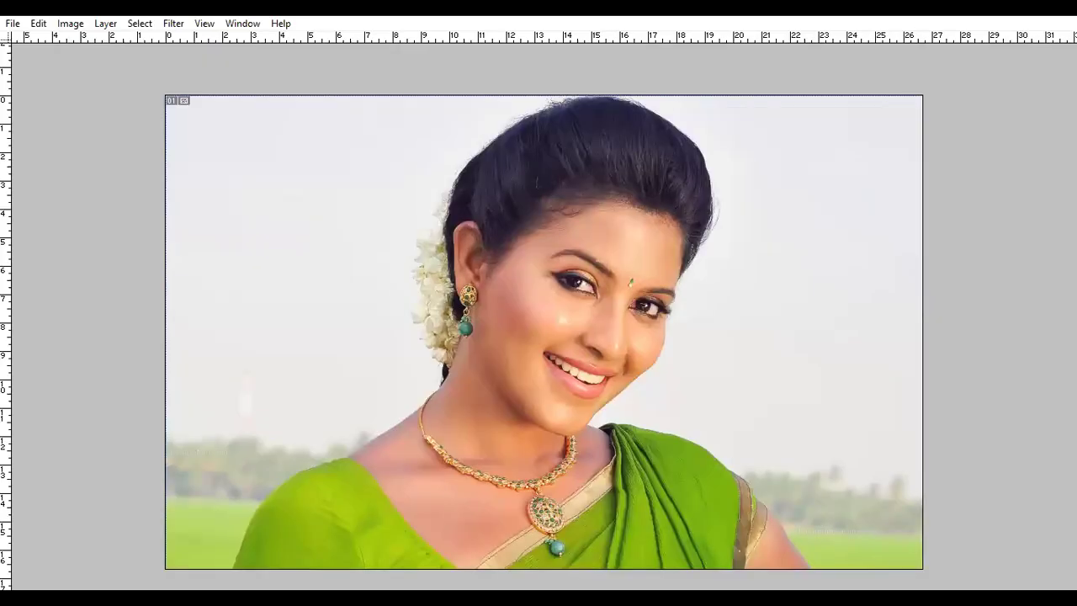
pyautogui.press('f')
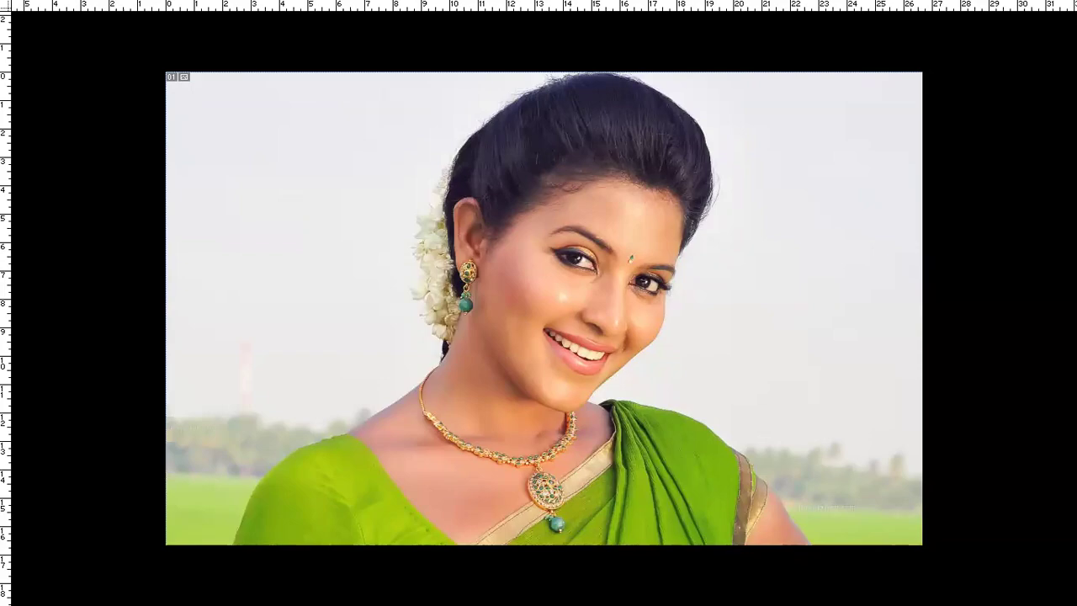
pyautogui.press('Tab')
pyautogui.press('Tab')
pyautogui.press('Tab')
pyautogui.press('f')
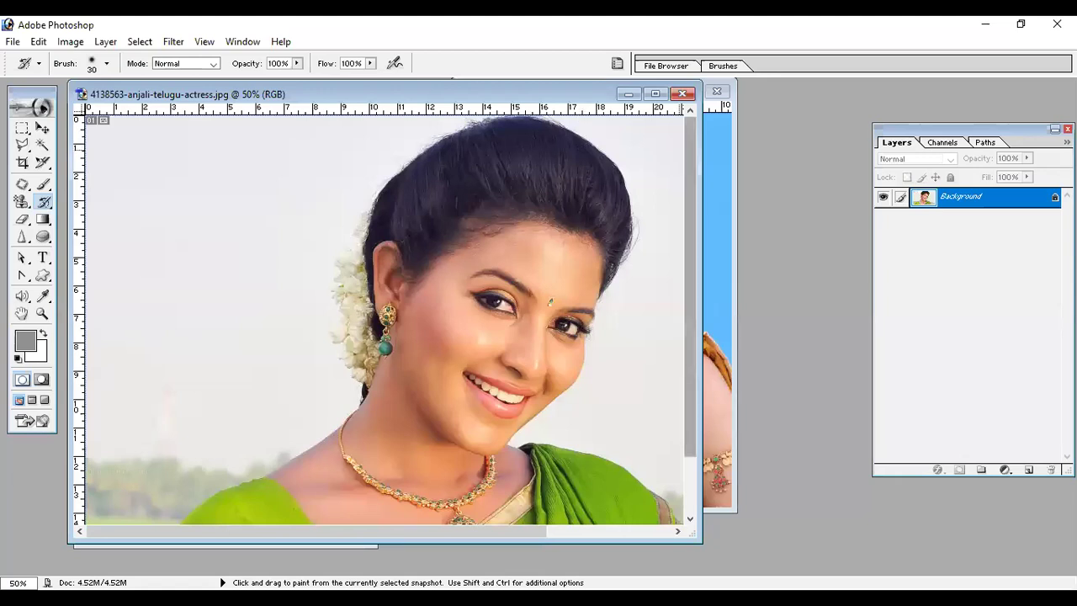
pyautogui.click(18, 360)
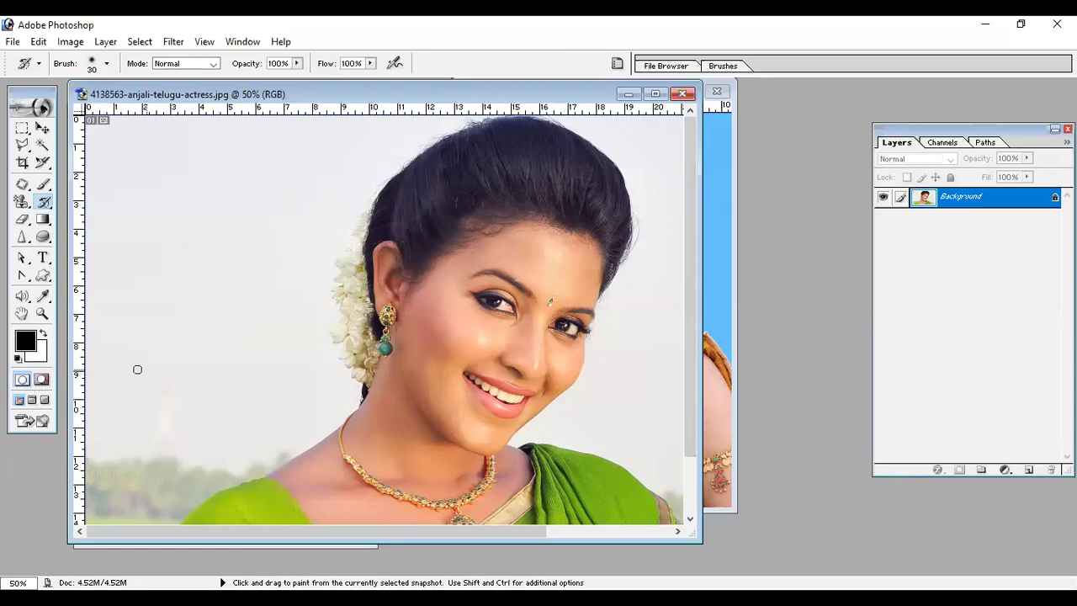
# Maximize the anjali photo, zoom to 66.7% and enter Quick Mask mode
pyautogui.click(655, 94)
pyautogui.hotkey('ctrl', '+')
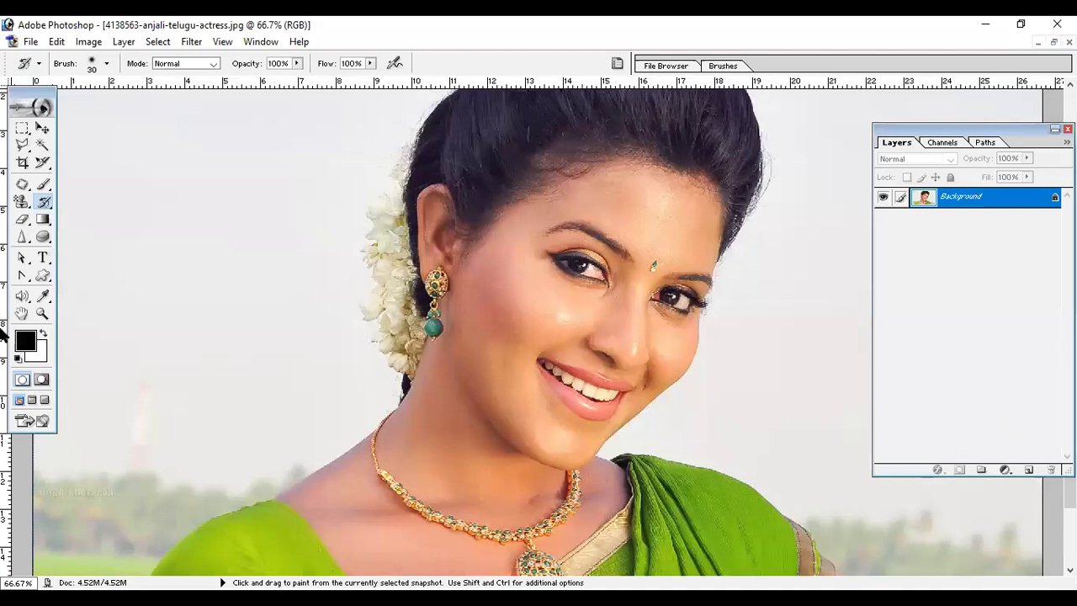
pyautogui.click(44, 382)
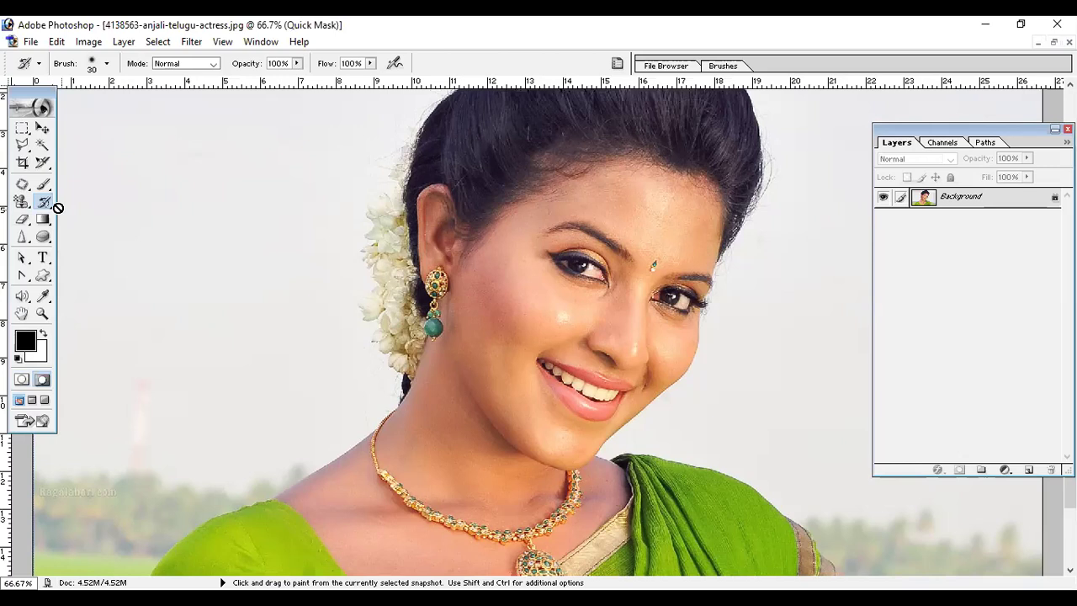
# Paint Quick Mask over the cheeks, chin and whole face with a 175 px soft Brush
pyautogui.click(46, 185)
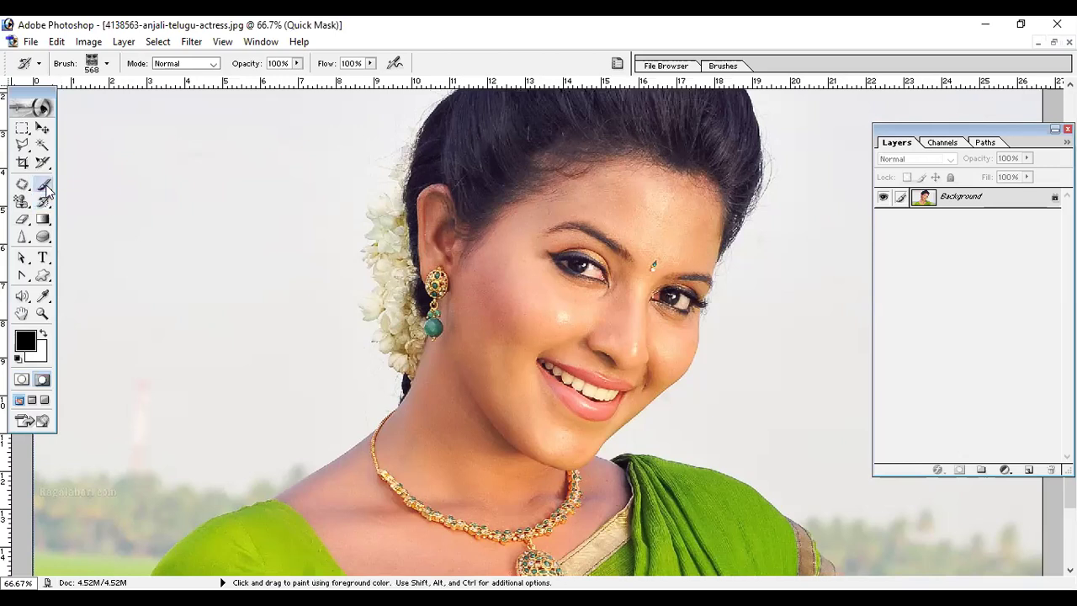
pyautogui.click(107, 63)
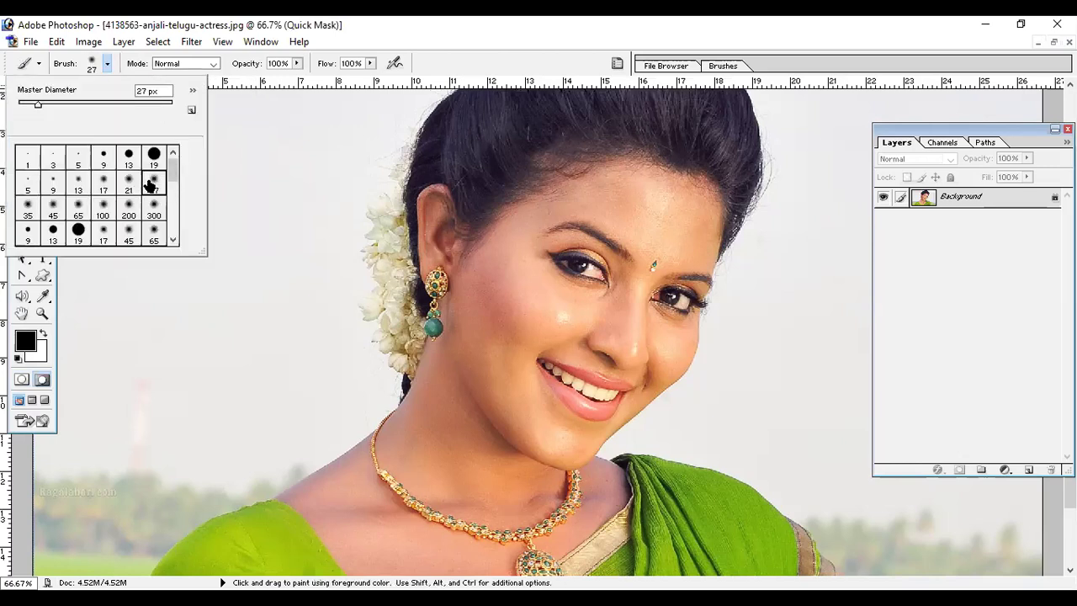
pyautogui.click(509, 286)
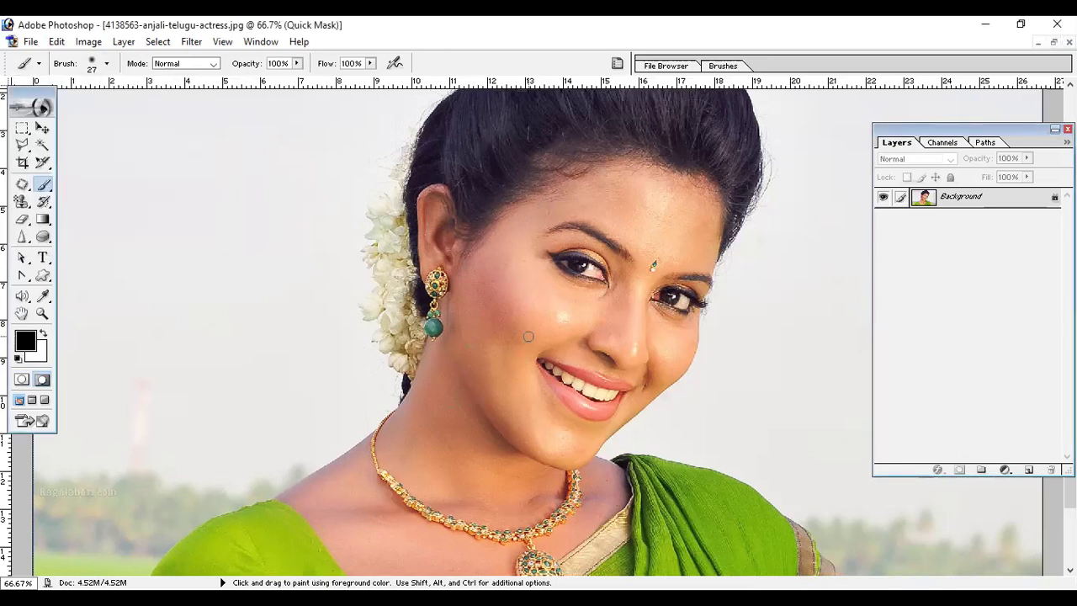
pyautogui.press(']')
pyautogui.press(']')
pyautogui.press(']')
pyautogui.press(']')
pyautogui.press(']')
pyautogui.press(']')
pyautogui.moveTo(504, 313)
pyautogui.mouseDown()
pyautogui.moveTo(505, 268)
pyautogui.moveTo(536, 218)
pyautogui.moveTo(645, 200)
pyautogui.moveTo(698, 236)
pyautogui.mouseUp()
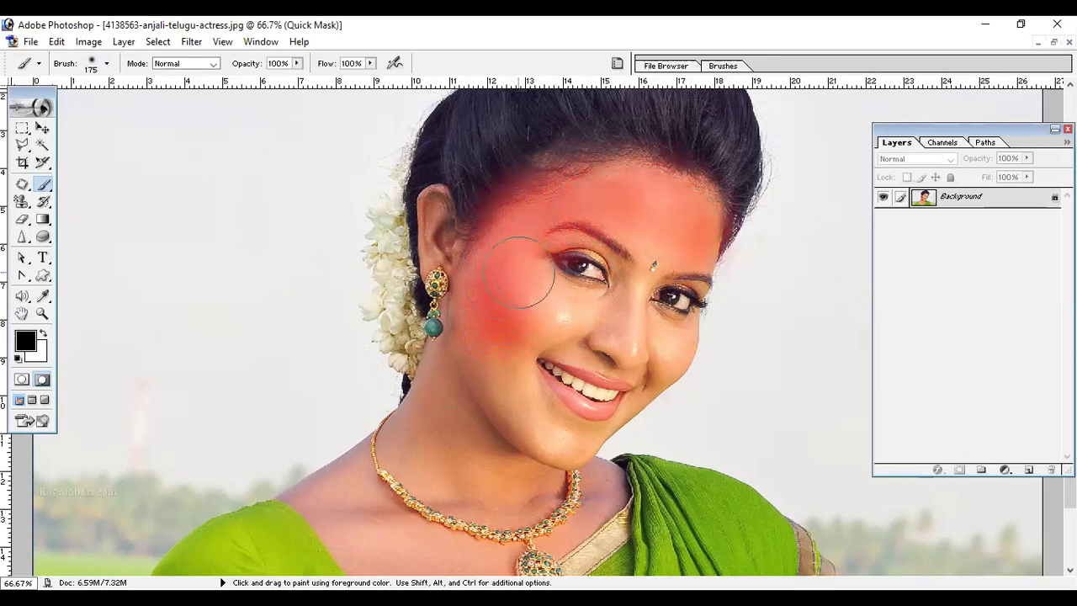
pyautogui.moveTo(503, 347)
pyautogui.mouseDown()
pyautogui.moveTo(504, 386)
pyautogui.moveTo(533, 421)
pyautogui.moveTo(574, 434)
pyautogui.moveTo(670, 349)
pyautogui.moveTo(663, 312)
pyautogui.moveTo(597, 316)
pyautogui.moveTo(572, 297)
pyautogui.moveTo(573, 269)
pyautogui.moveTo(681, 281)
pyautogui.moveTo(698, 258)
pyautogui.moveTo(656, 207)
pyautogui.moveTo(574, 217)
pyautogui.moveTo(477, 270)
pyautogui.mouseUp()
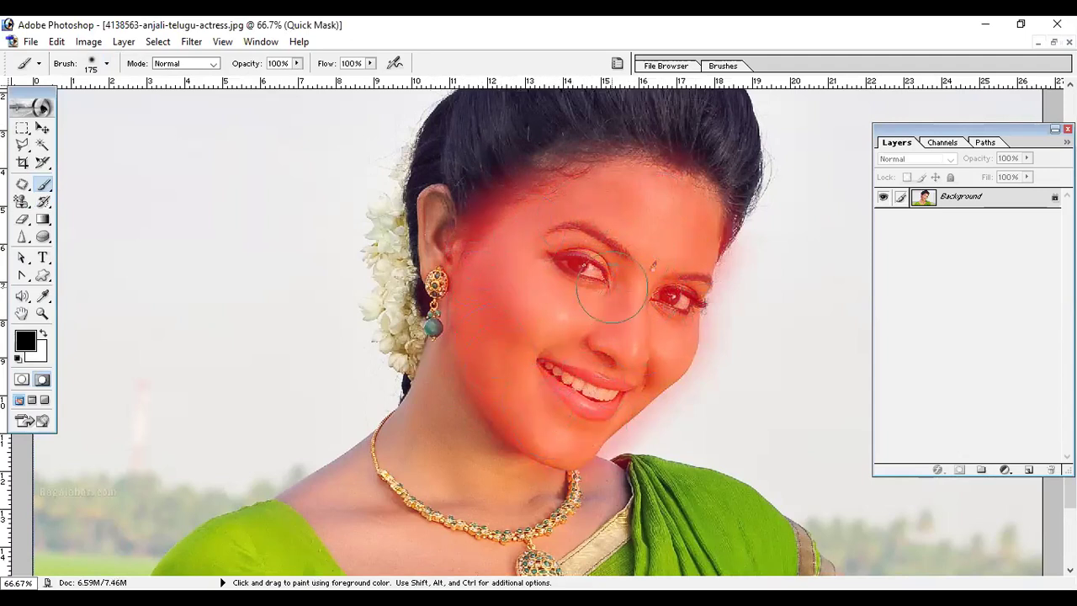
# Convert the face mask to a selection, zoom out to 50%, and apply Select > Inverse
pyautogui.click(22, 380)
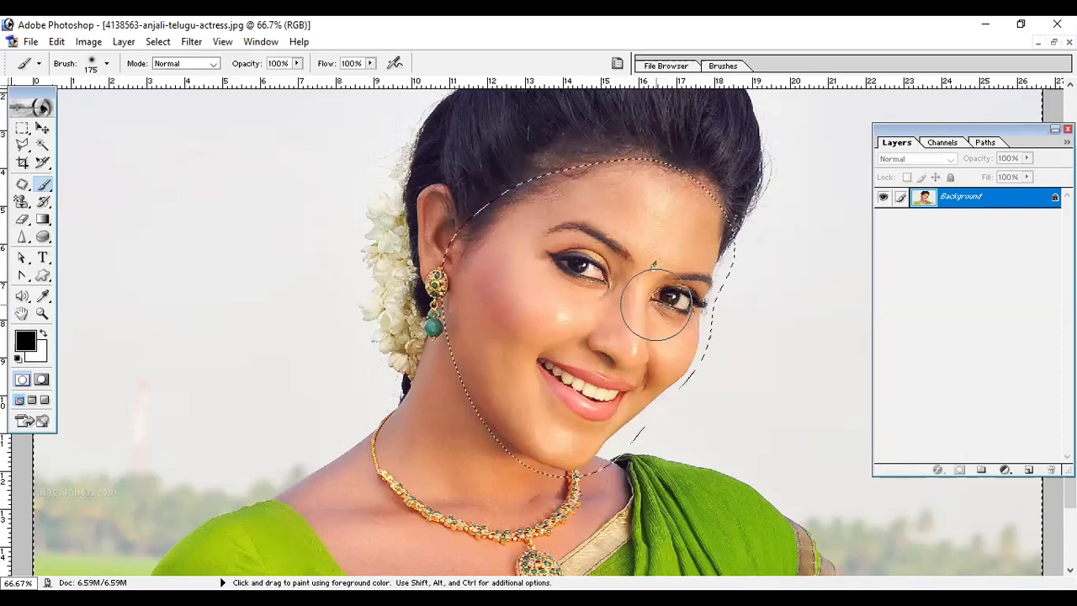
pyautogui.press('ctrl')
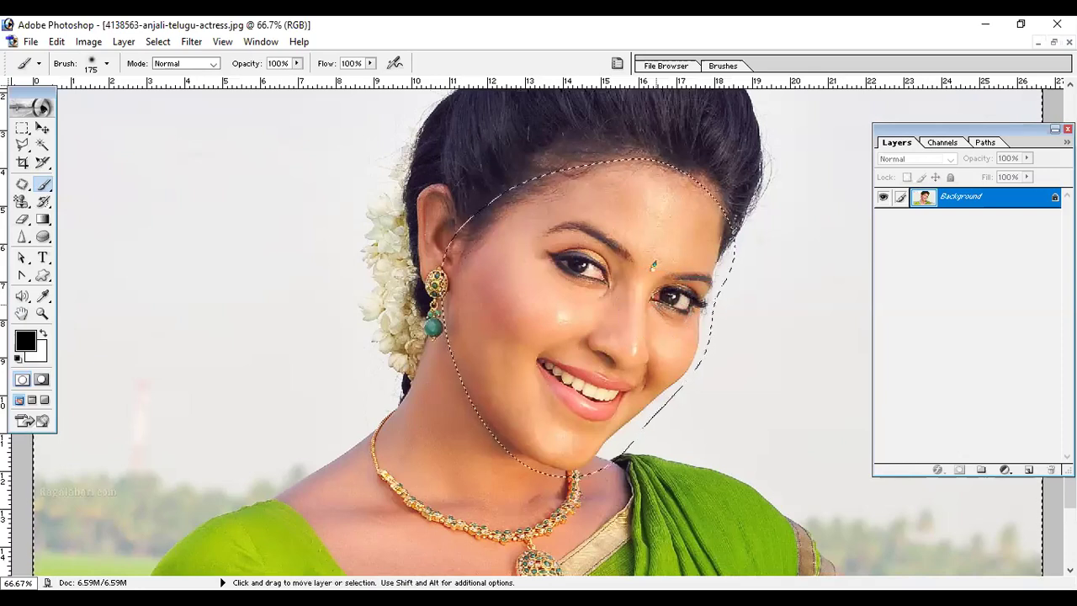
pyautogui.hotkey('ctrl', '-')
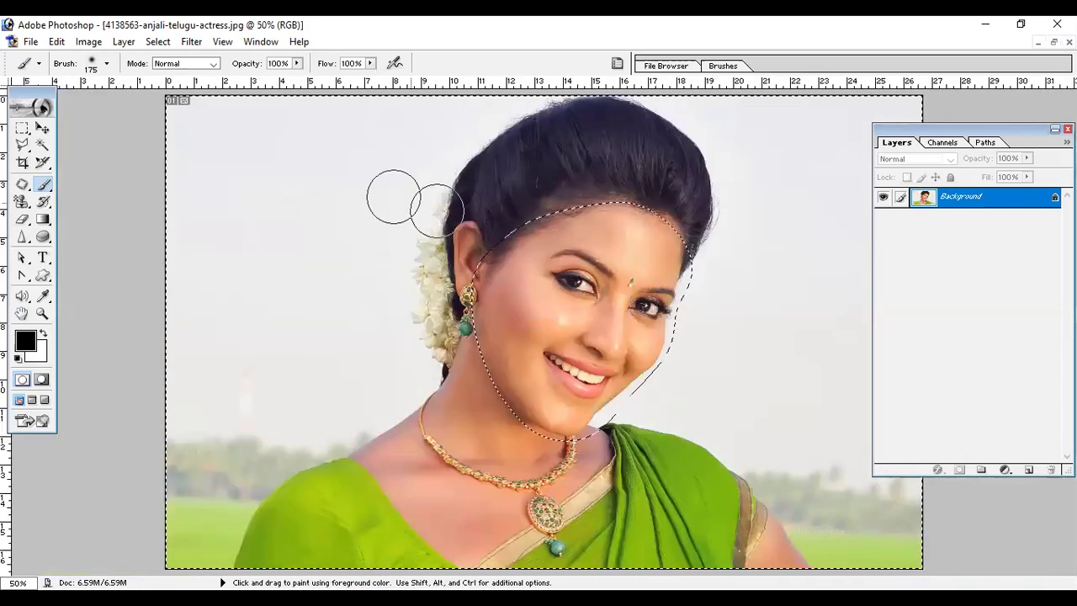
pyautogui.rightClick(252, 223)
pyautogui.click(43, 130)
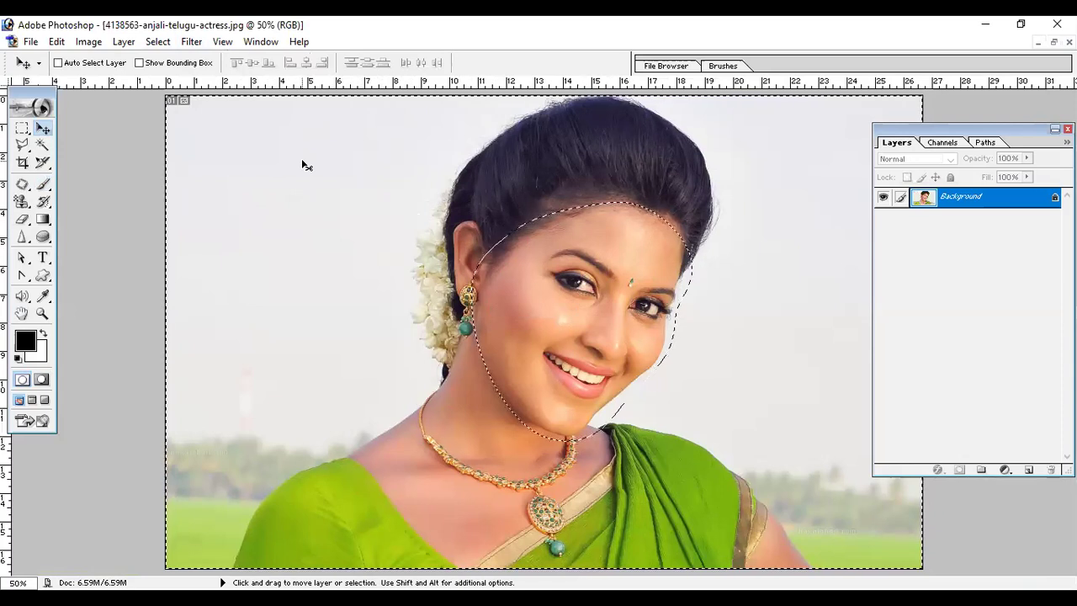
pyautogui.click(157, 42)
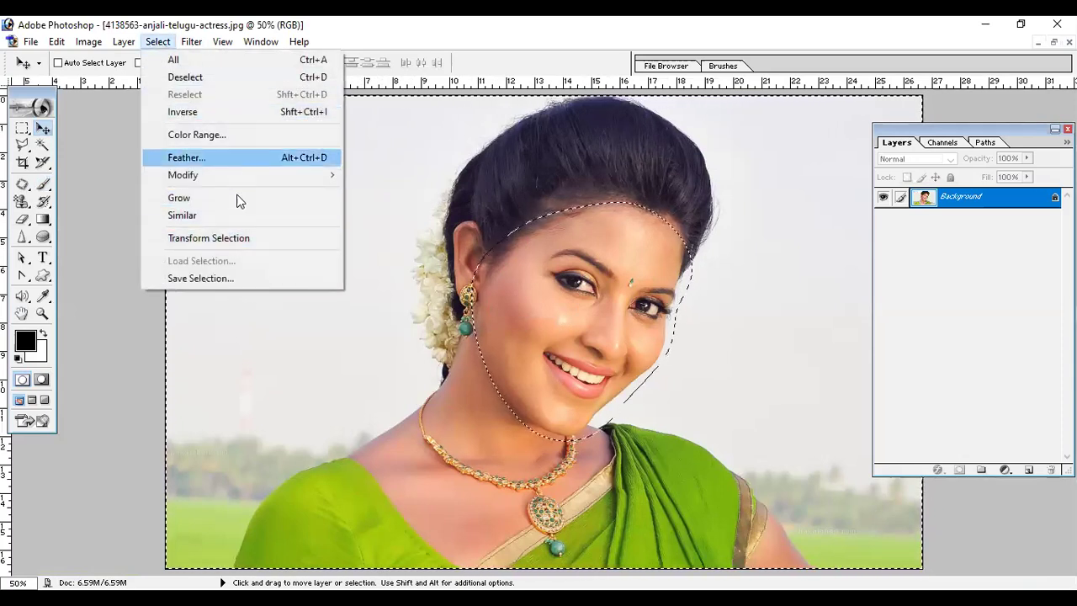
pyautogui.click(286, 112)
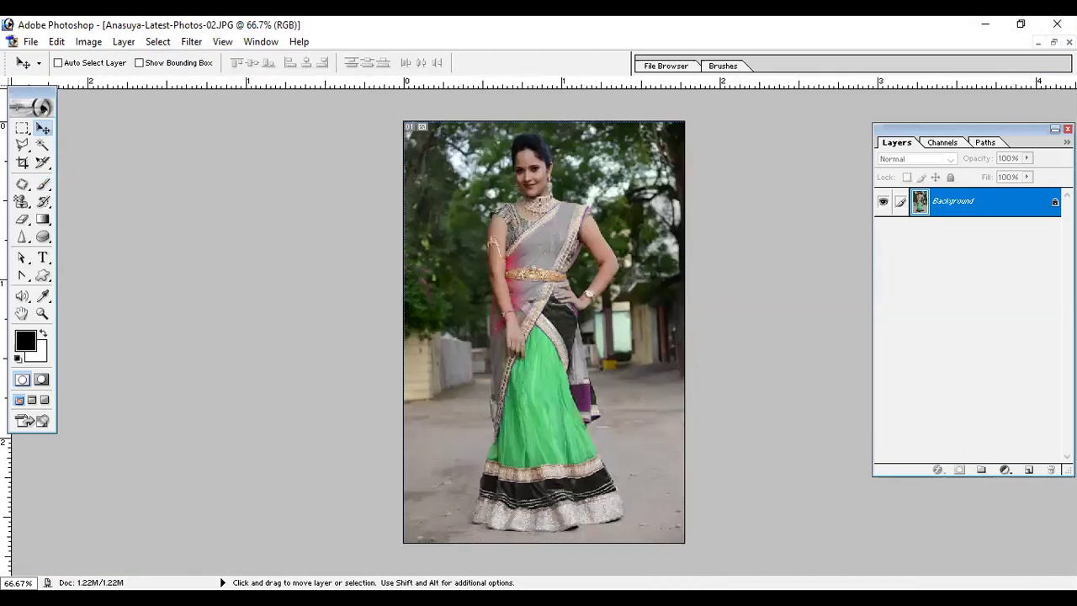
# Restore the floating windows and open hd-wallpapers-of-telugu-actress-4.jpg from the Heroine folder
pyautogui.click(1054, 42)
pyautogui.doubleClick(826, 216)
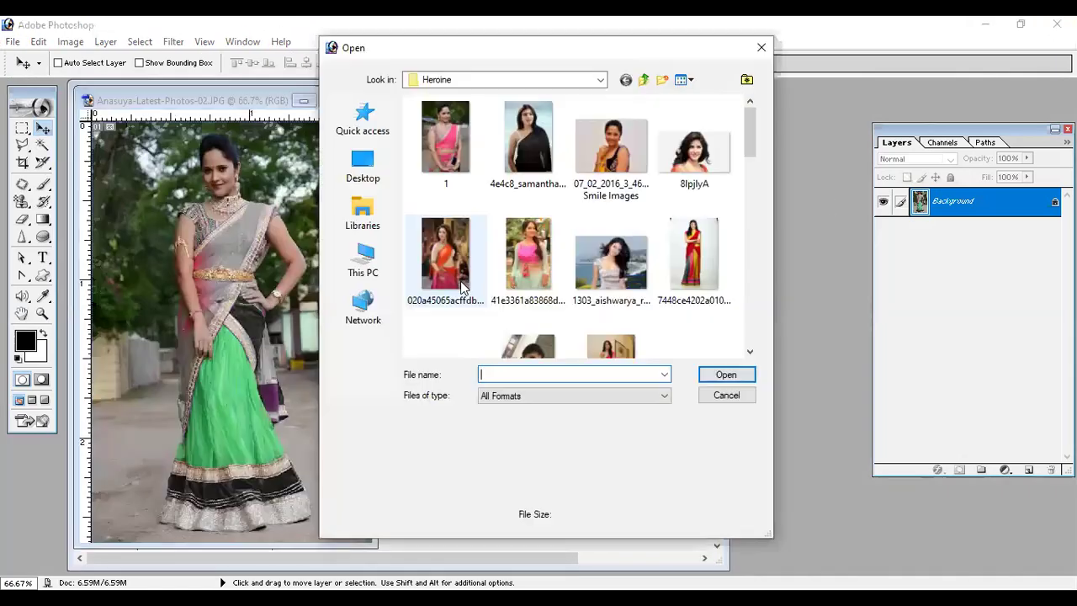
pyautogui.click(461, 282)
pyautogui.press('Down')
pyautogui.press('Down')
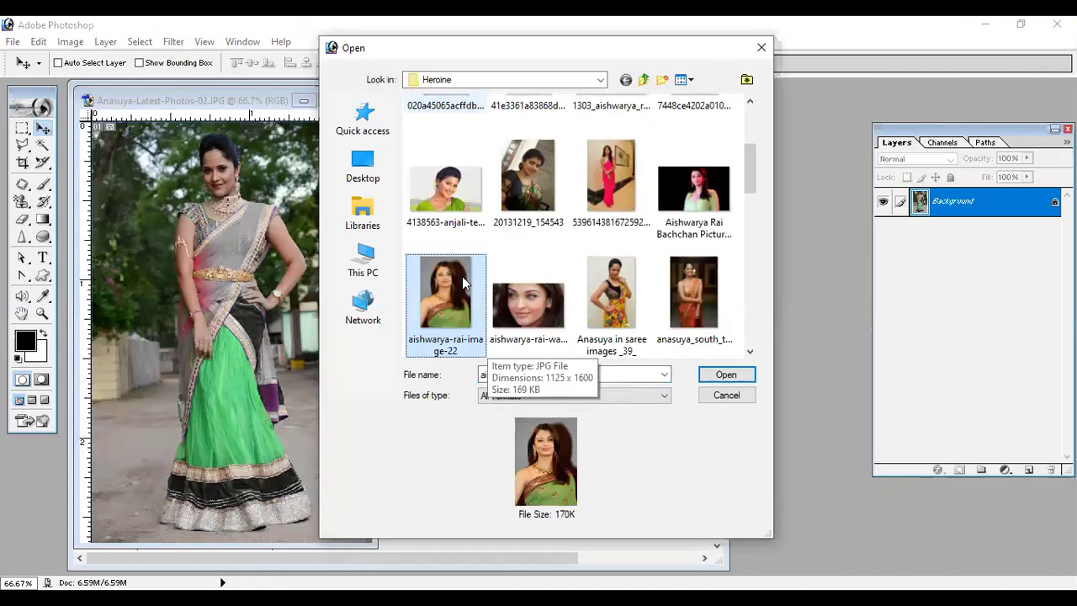
pyautogui.press('Down')
pyautogui.press('Down')
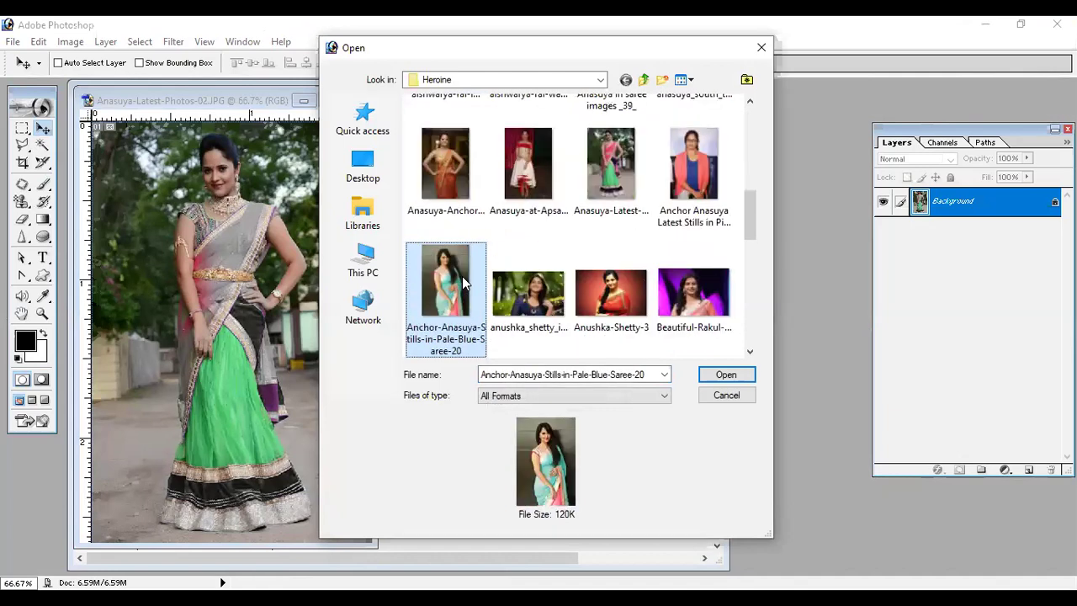
pyautogui.press('Down')
pyautogui.press('Down')
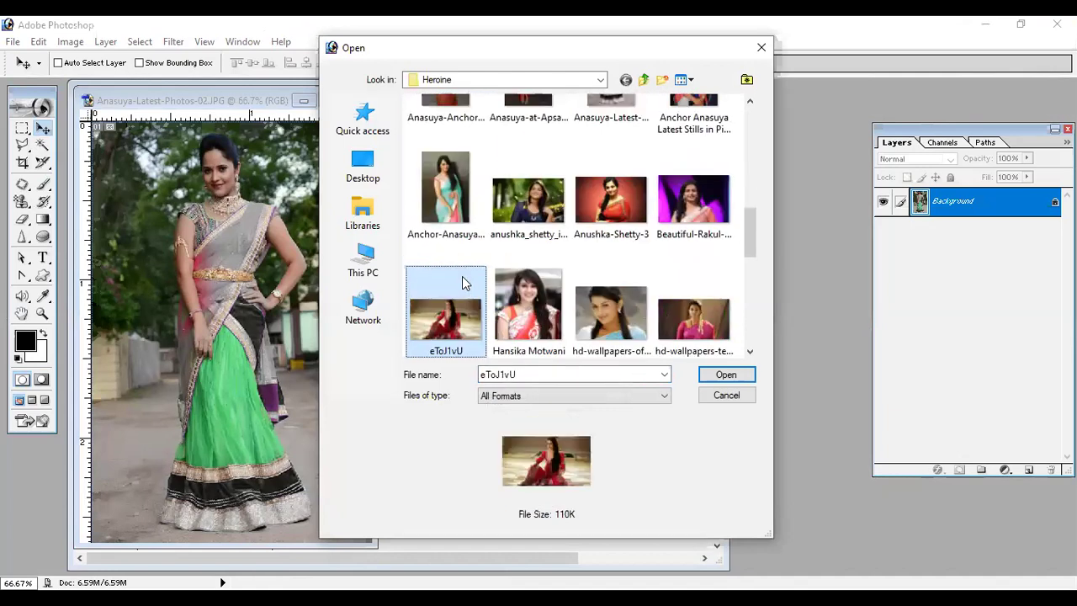
pyautogui.press('Down')
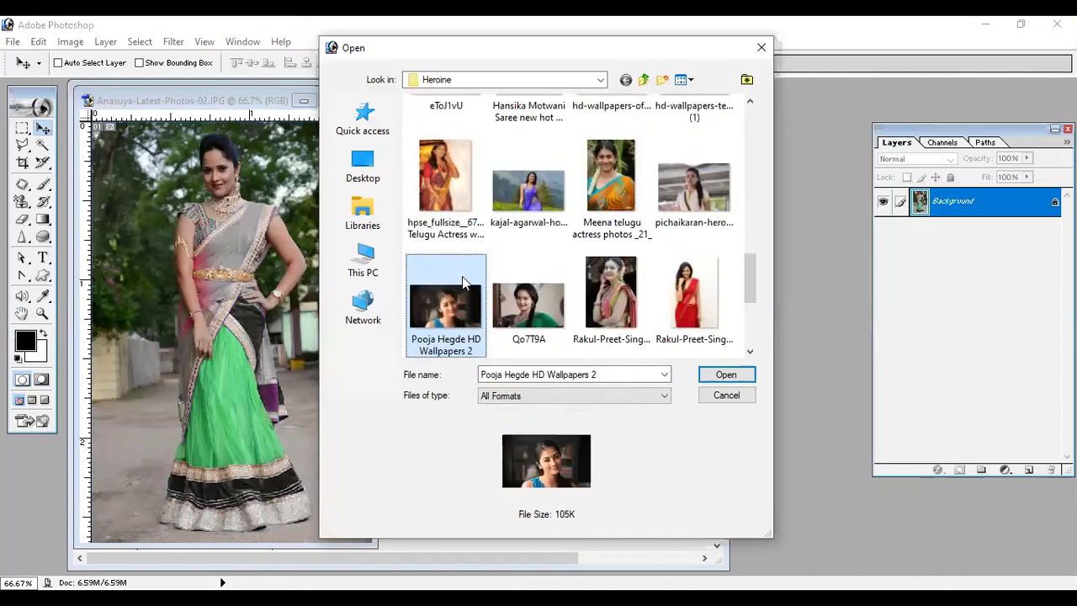
pyautogui.press('Down')
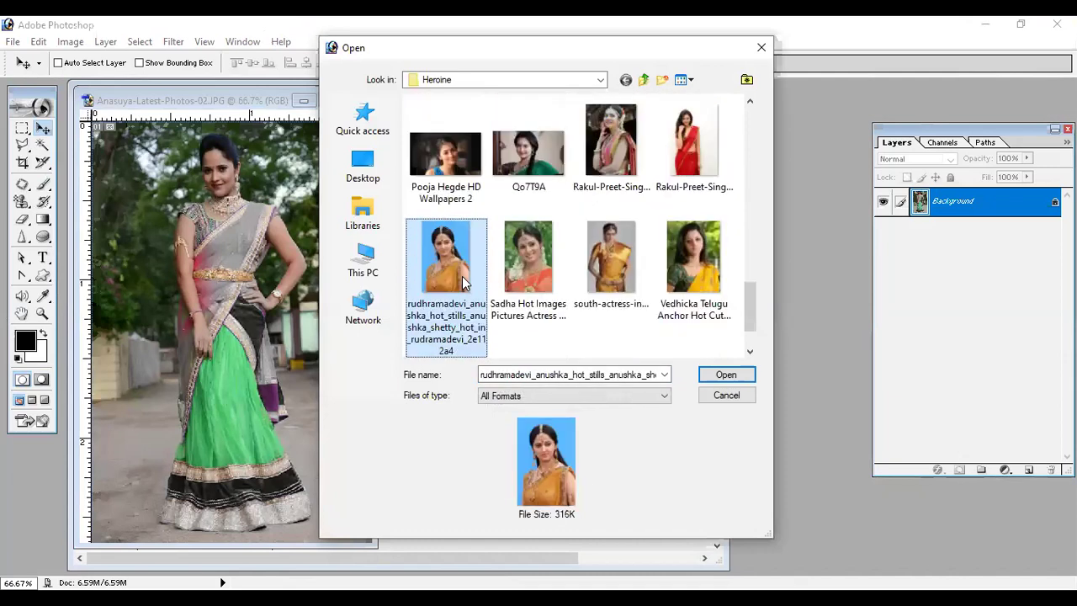
pyautogui.press('Right')
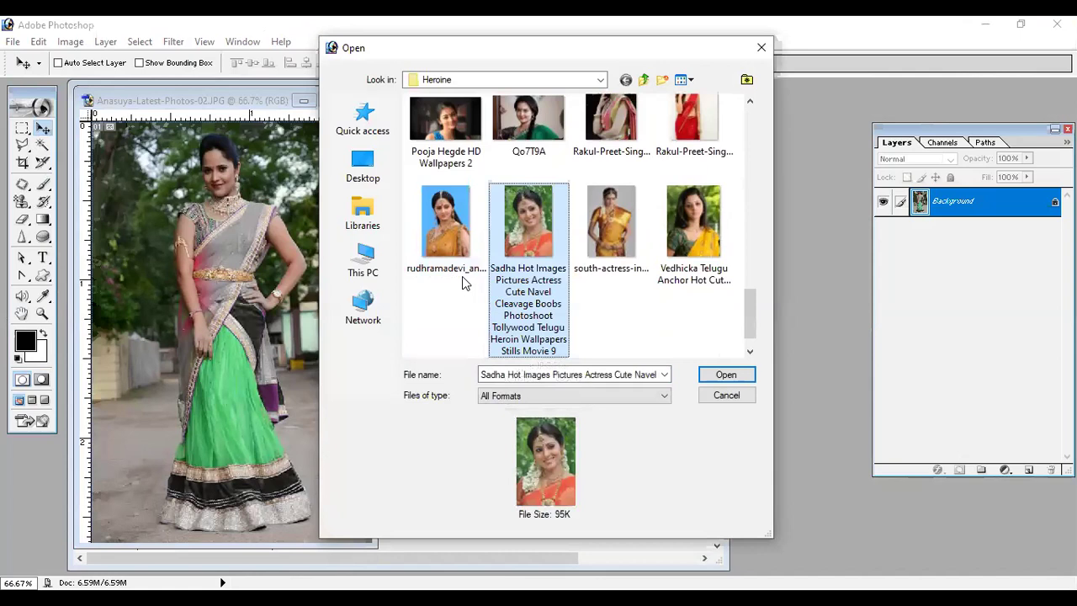
pyautogui.press('Up')
pyautogui.press('Up')
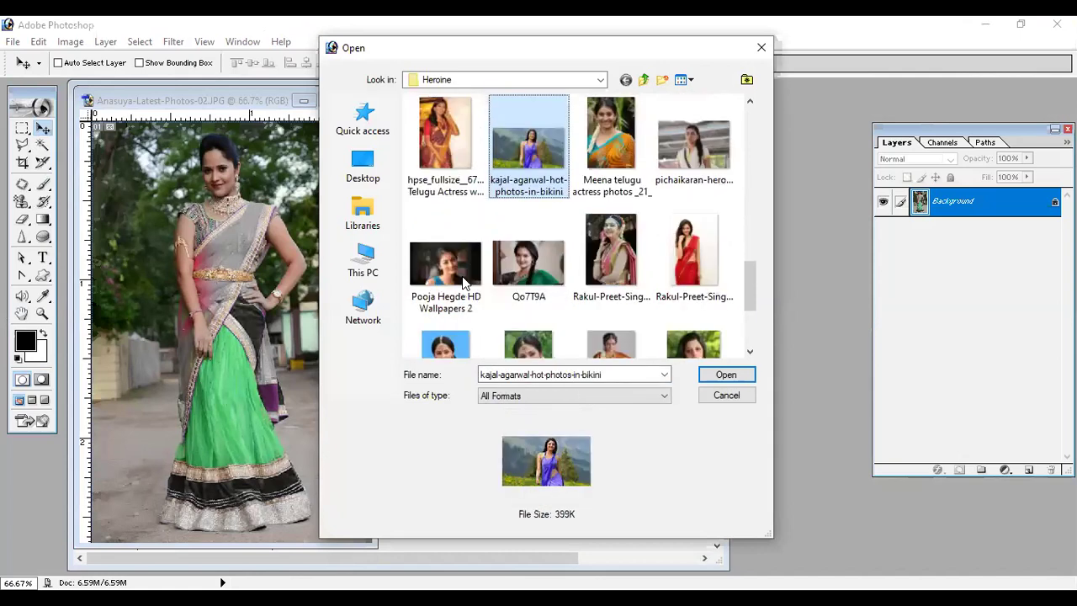
pyautogui.press('Up')
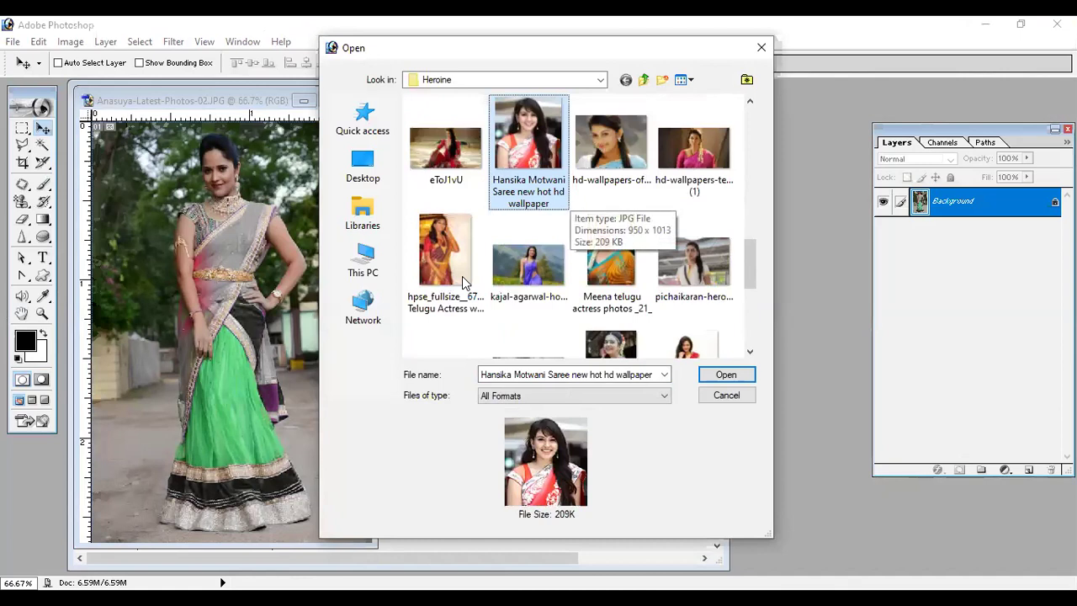
pyautogui.press('Right')
pyautogui.press('Return')
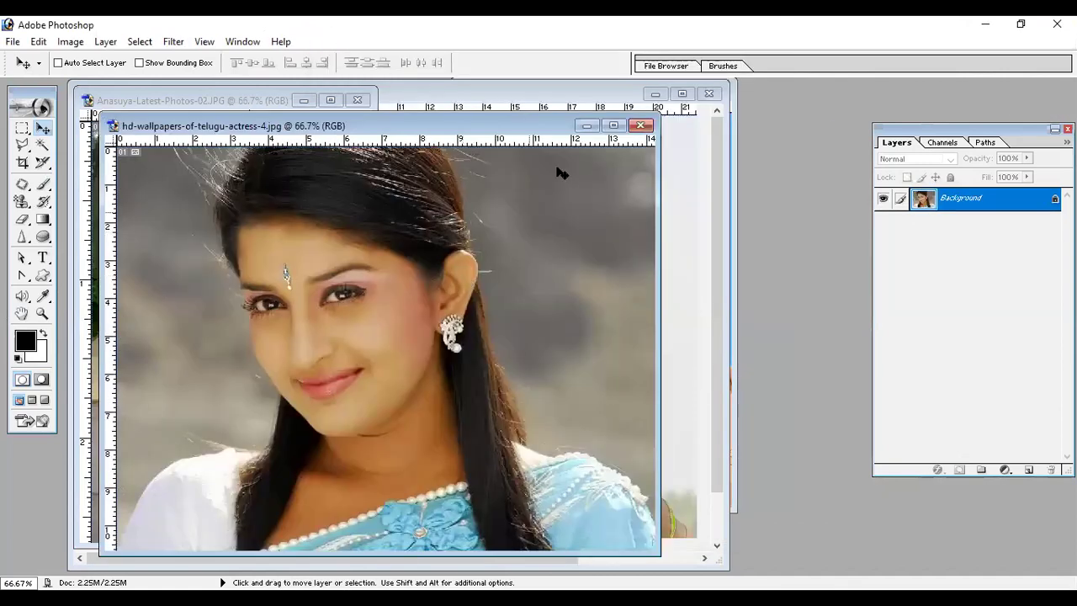
# Maximize the new portrait, zoom to 200% and enter Quick Mask mode
pyautogui.click(613, 125)
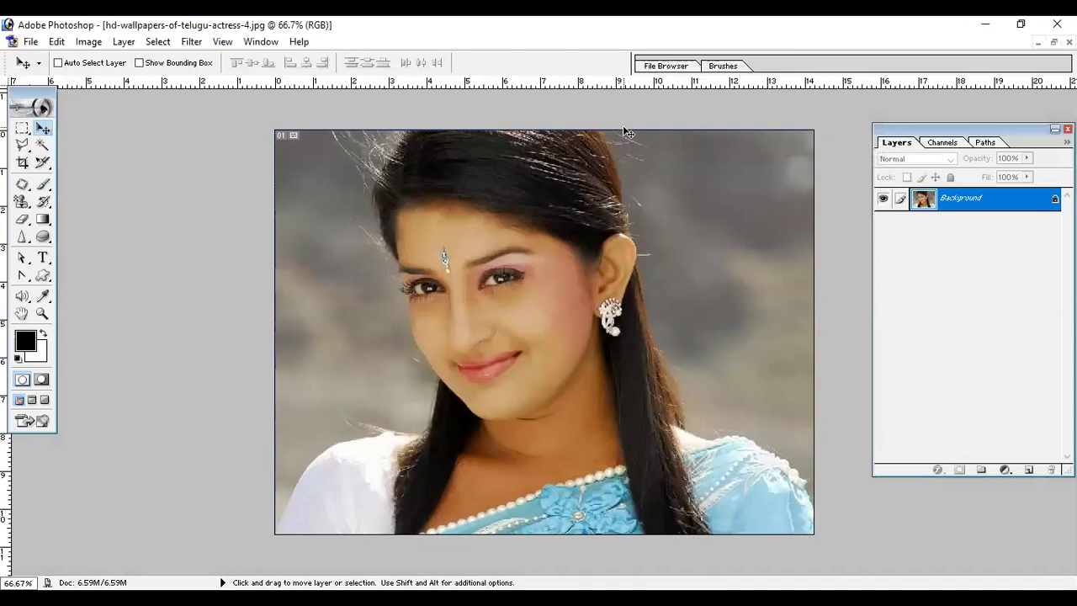
pyautogui.hotkey('ctrl', '+')
pyautogui.hotkey('ctrl', '+')
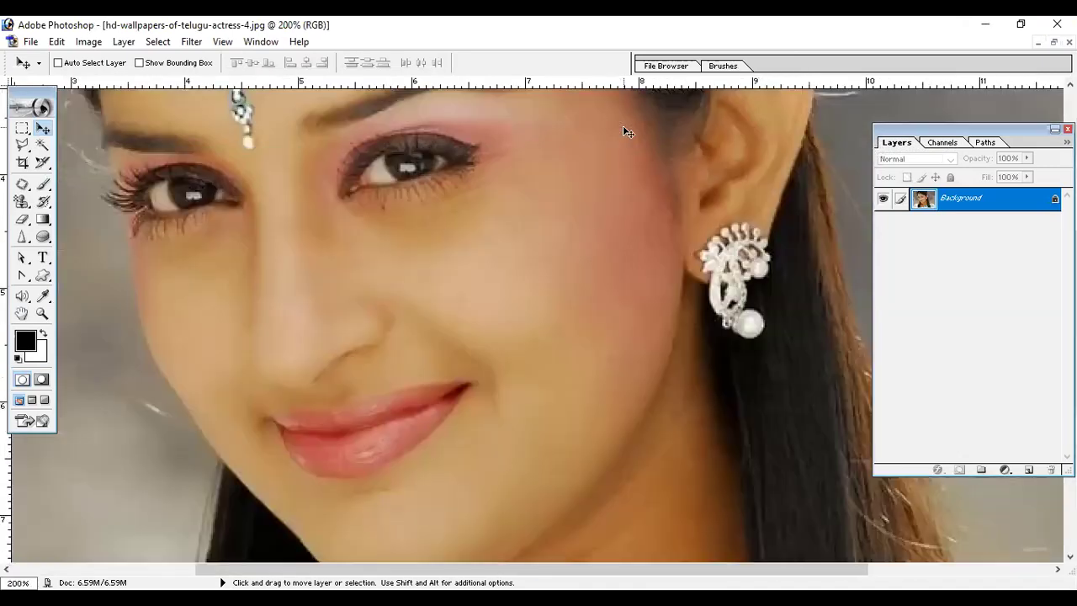
pyautogui.click(42, 380)
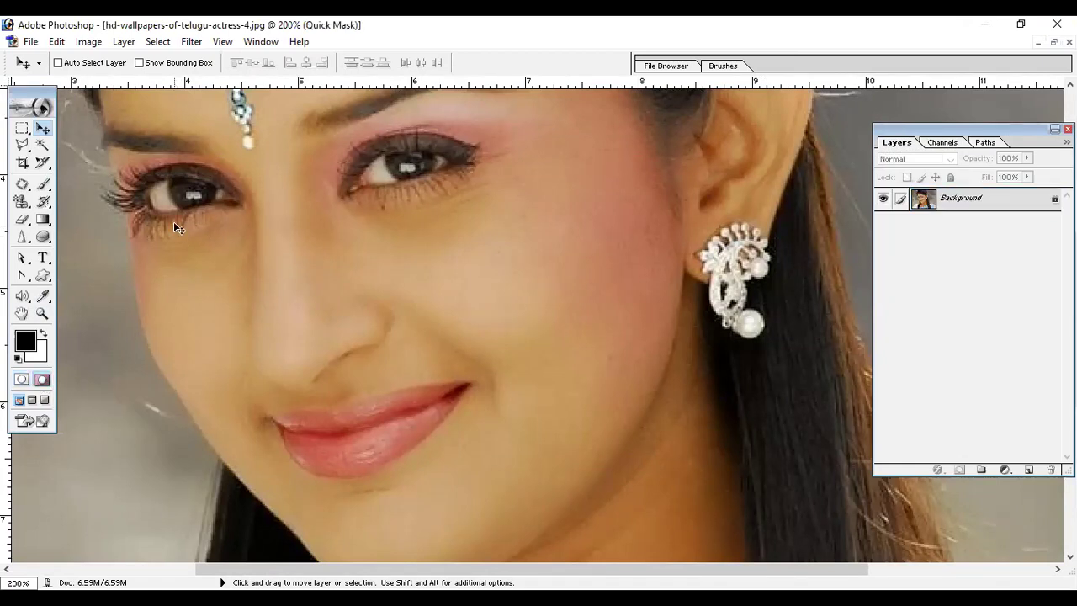
# Paint Quick Mask over the left and right irises with a 20 px Brush
pyautogui.click(45, 186)
pyautogui.press('[')
pyautogui.press('[')
pyautogui.press('[')
pyautogui.press('[')
pyautogui.press('[')
pyautogui.press('[')
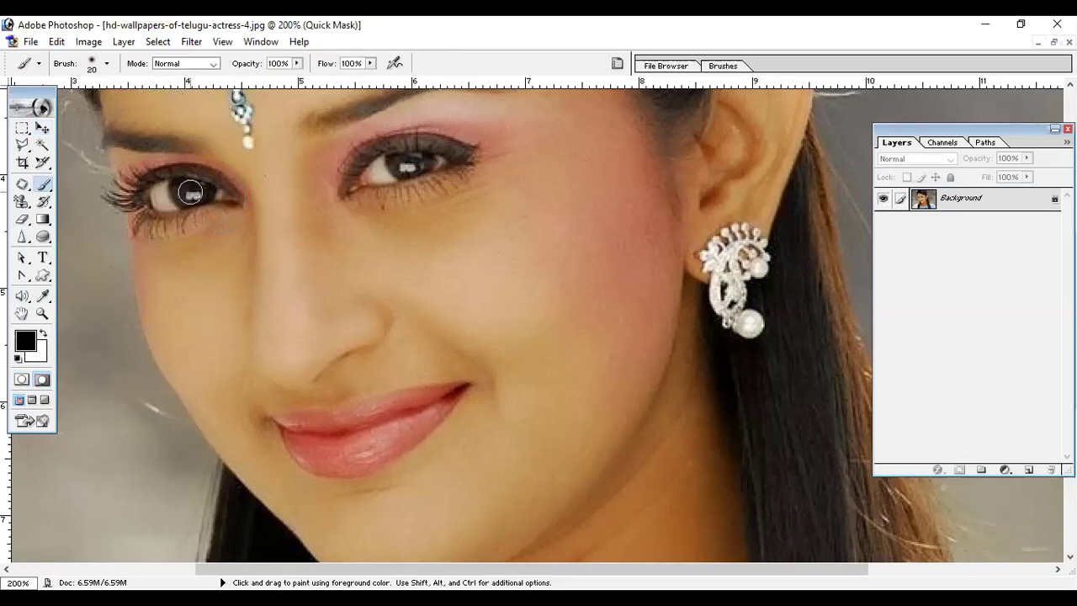
pyautogui.press('[')
pyautogui.press(']')
pyautogui.moveTo(188, 198)
pyautogui.mouseDown()
pyautogui.moveTo(180, 188)
pyautogui.moveTo(202, 194)
pyautogui.moveTo(180, 189)
pyautogui.mouseUp()
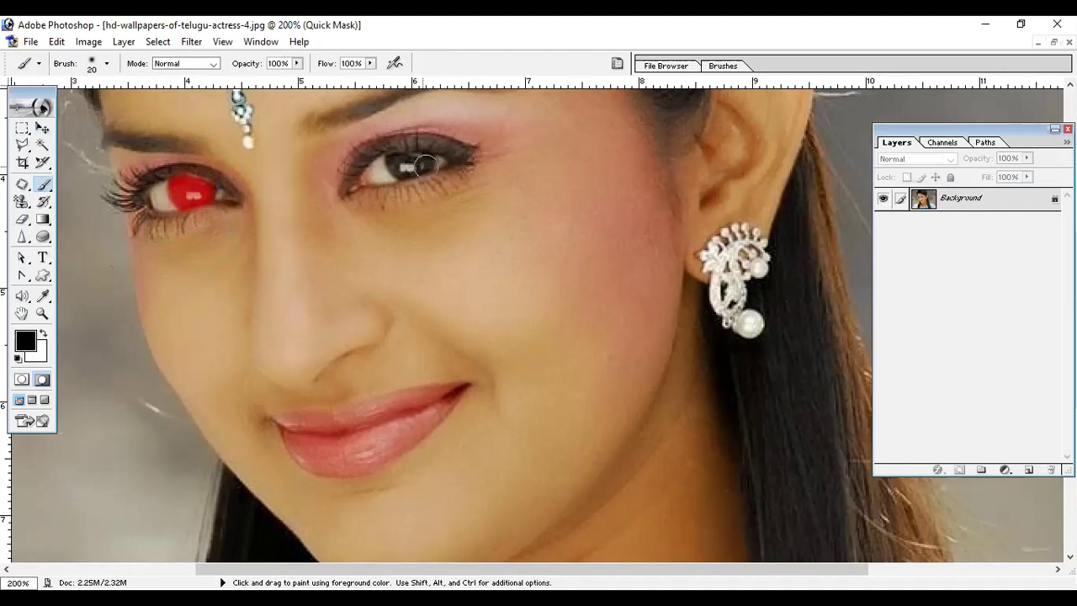
pyautogui.moveTo(409, 165)
pyautogui.mouseDown()
pyautogui.moveTo(394, 167)
pyautogui.moveTo(411, 166)
pyautogui.mouseUp()
pyautogui.press('[')
pyautogui.press('[')
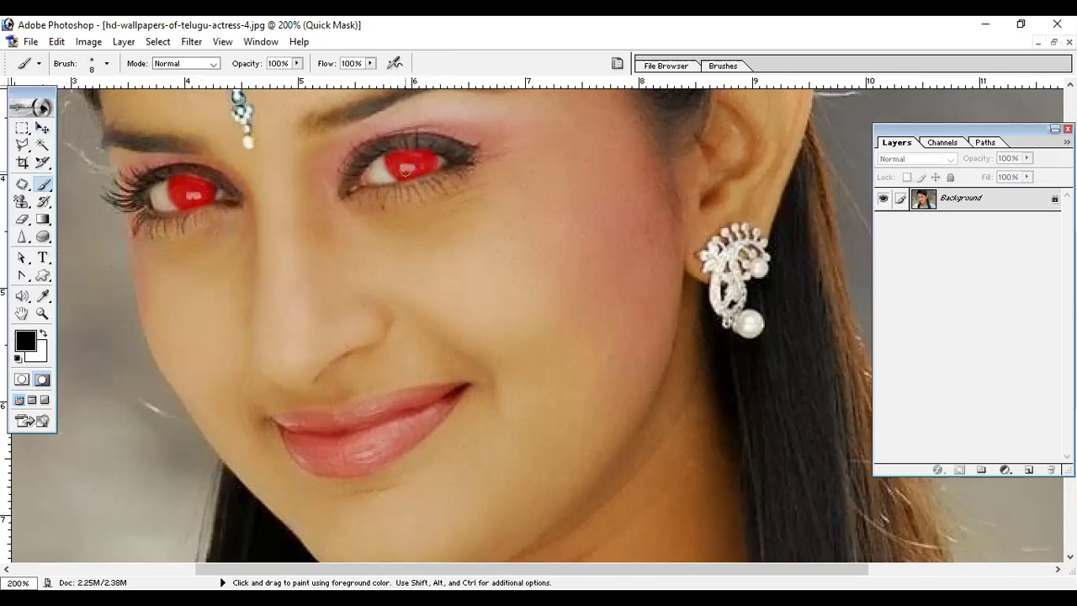
# Turn the iris mask into a selection, then try and cancel a Color Balance Cyan-Red +28 shift
pyautogui.click(23, 380)
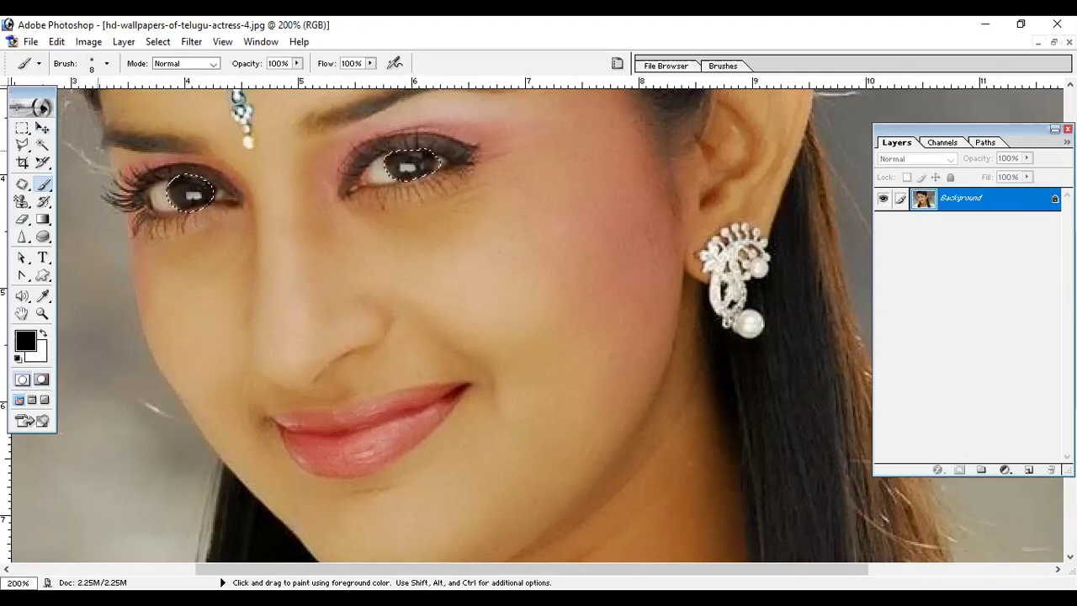
pyautogui.click(89, 41)
pyautogui.moveTo(126, 82)
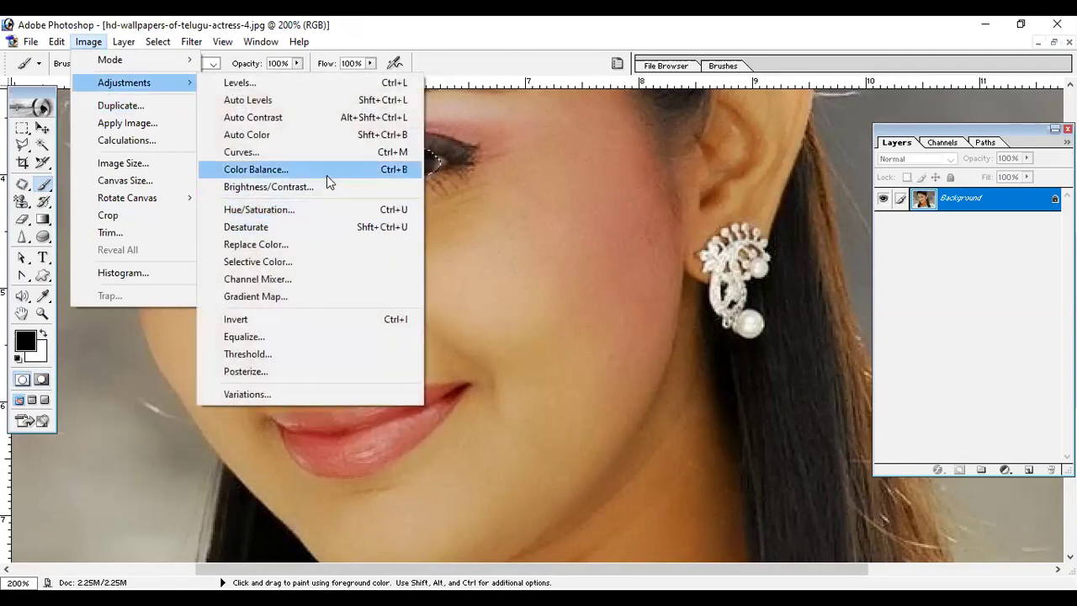
pyautogui.click(326, 175)
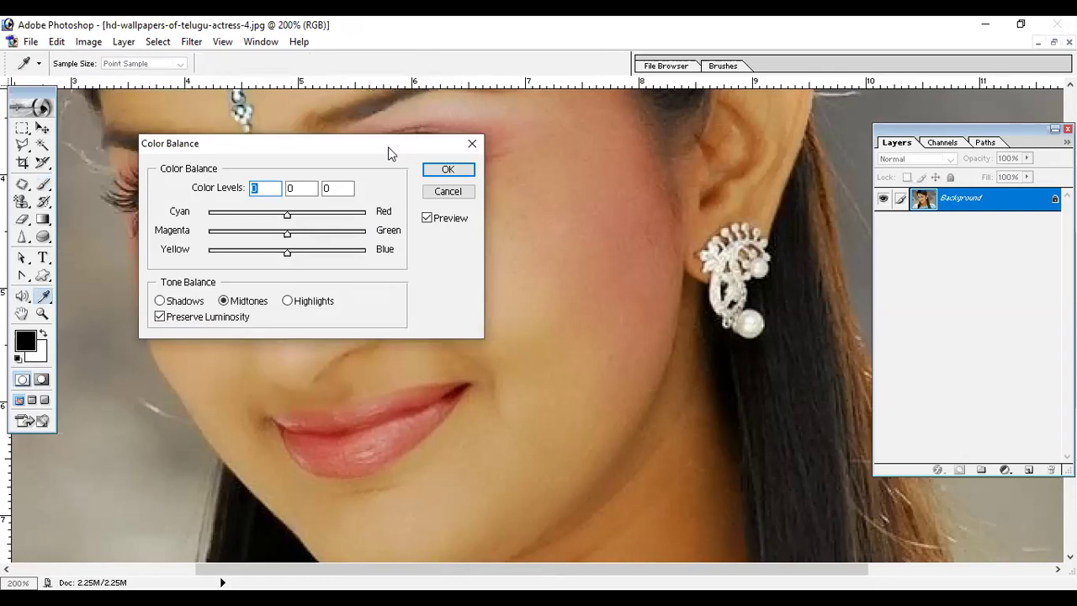
pyautogui.moveTo(388, 147); pyautogui.dragTo(629, 245)
pyautogui.moveTo(529, 315); pyautogui.dragTo(550, 314)
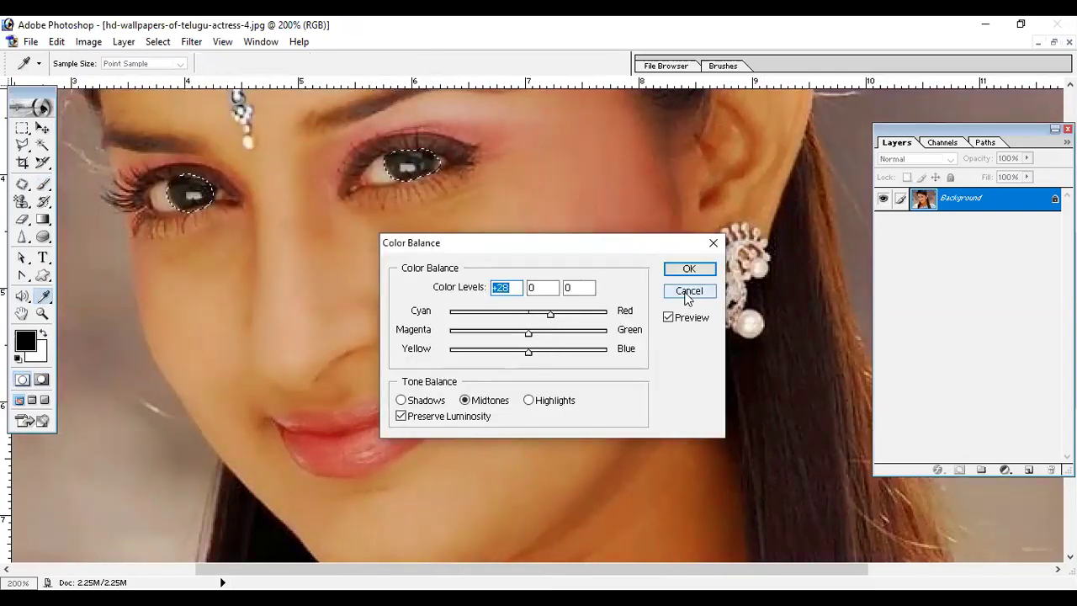
pyautogui.click(686, 291)
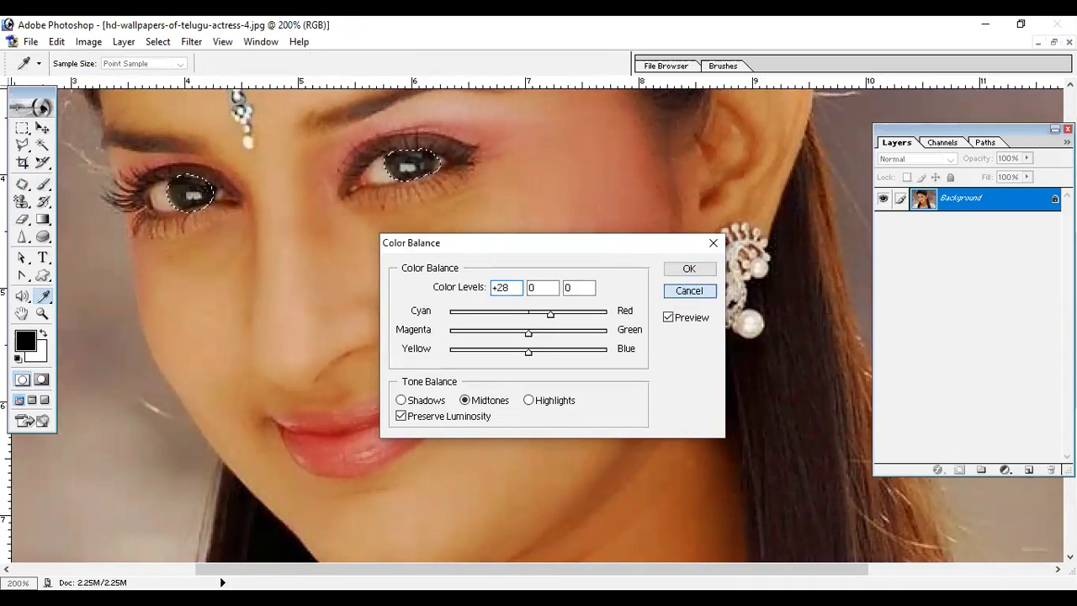
pyautogui.press('b')
pyautogui.click(89, 42)
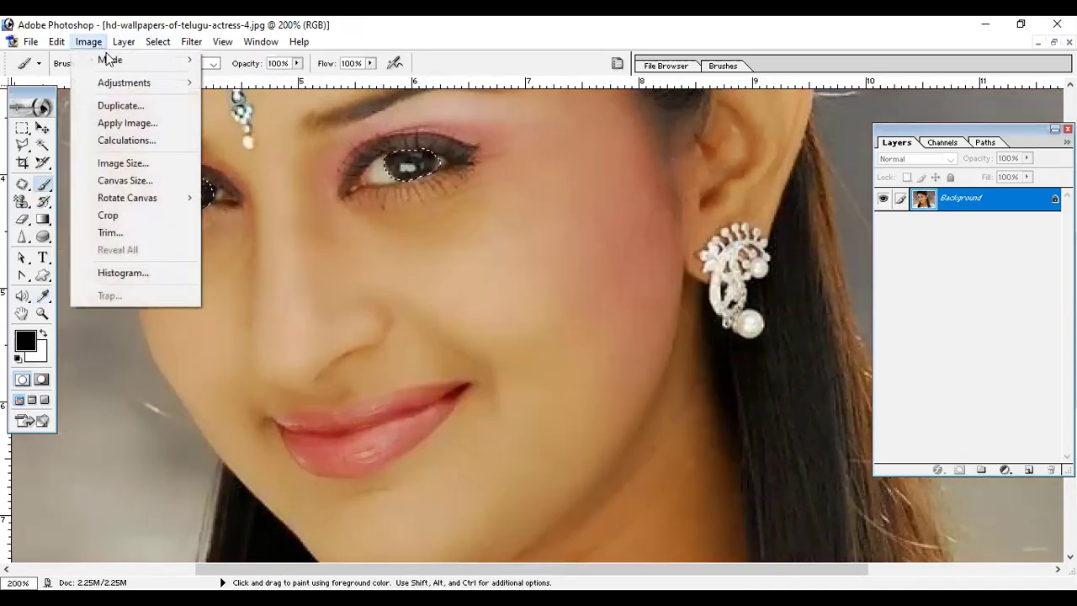
# Try Hue/Saturation hue shifts on Greens and then Reds, and cancel them
pyautogui.moveTo(154, 84)
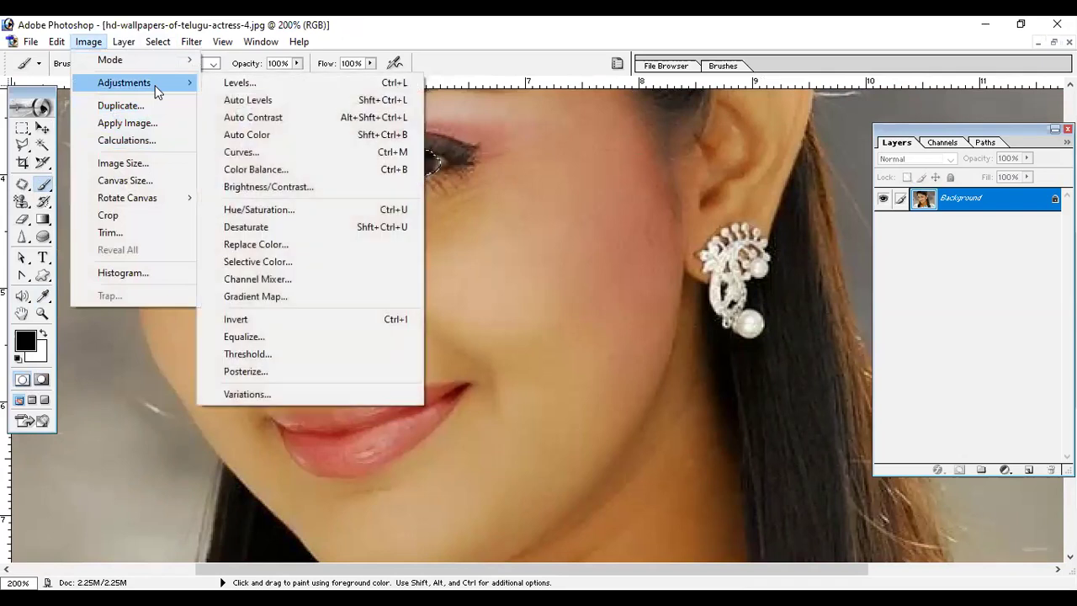
pyautogui.click(235, 213)
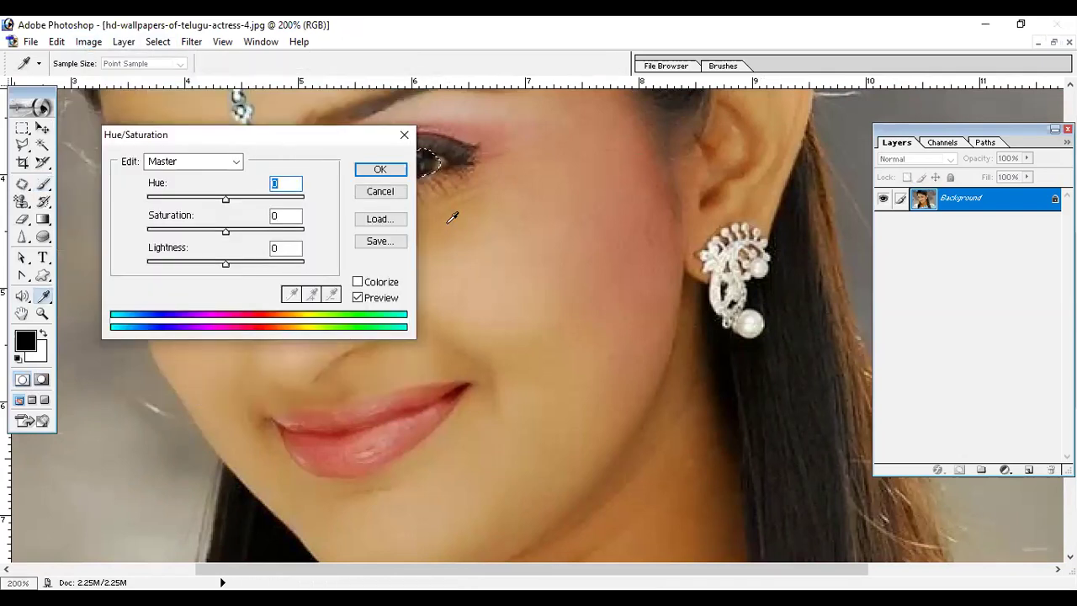
pyautogui.moveTo(292, 137); pyautogui.dragTo(563, 259)
pyautogui.click(509, 287)
pyautogui.click(463, 337)
pyautogui.moveTo(497, 327); pyautogui.dragTo(416, 324)
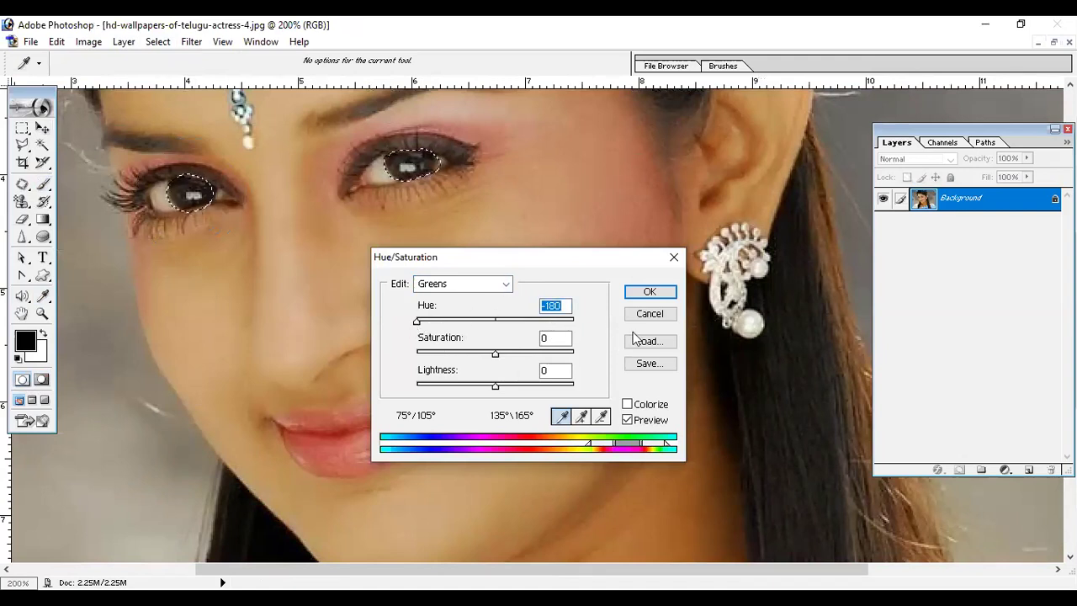
pyautogui.click(506, 285)
pyautogui.click(461, 312)
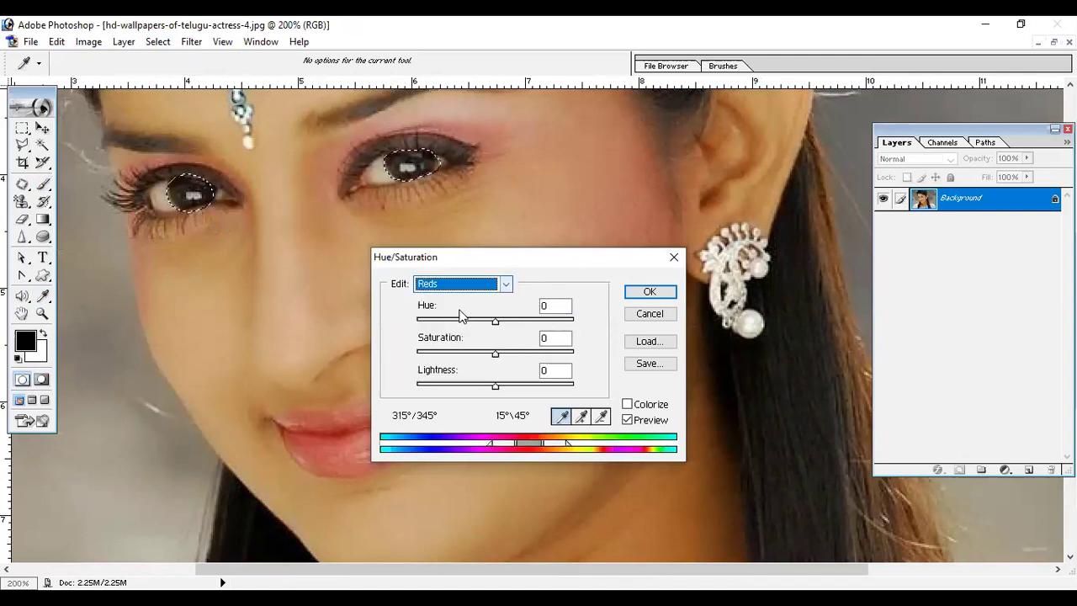
pyautogui.moveTo(497, 325); pyautogui.dragTo(520, 330)
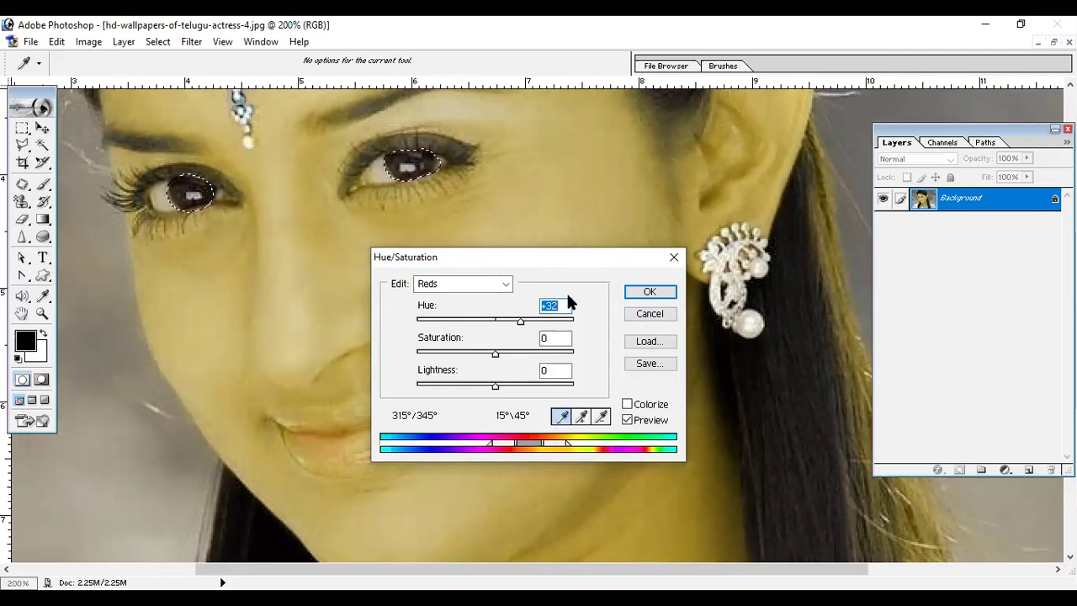
pyautogui.click(650, 315)
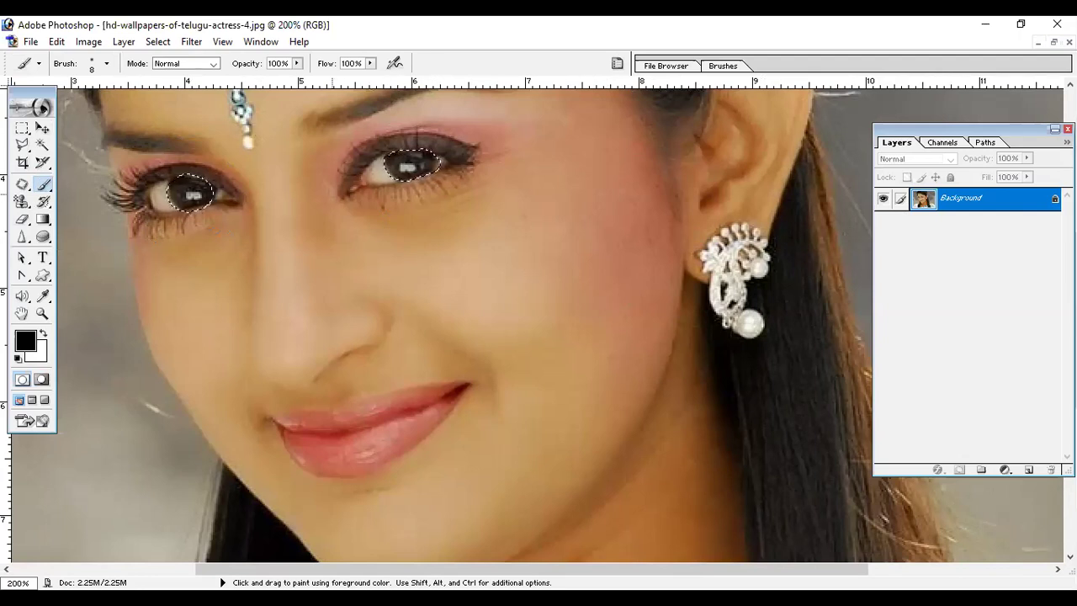
# Darken the pale lower-right part of the left iris with black, then zoom out to the whole photo
pyautogui.moveTo(198, 204); pyautogui.dragTo(207, 186)
pyautogui.hotkey('ctrl', '-')
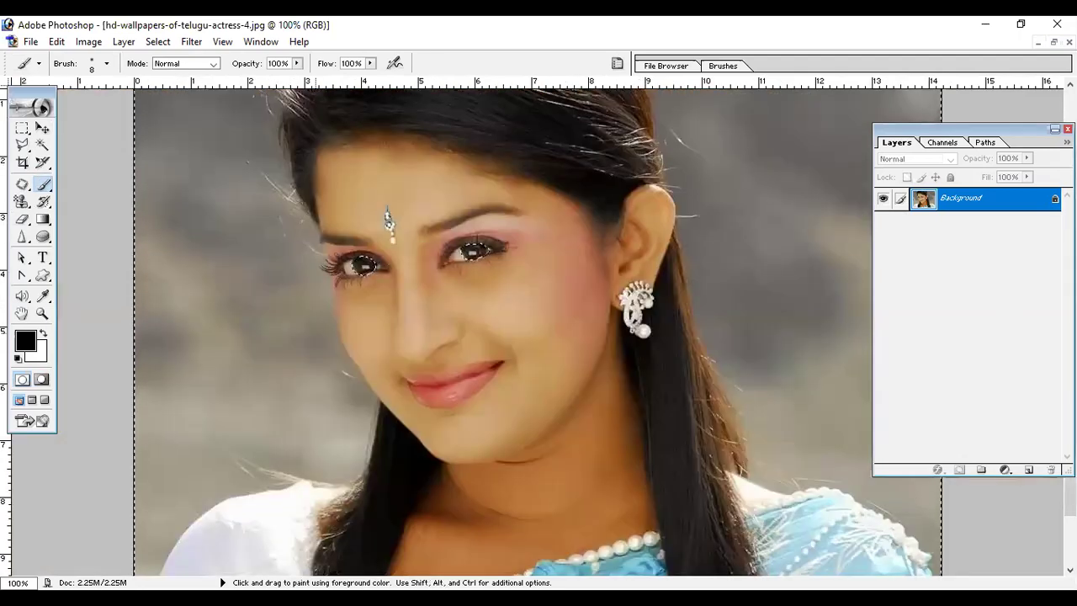
pyautogui.hotkey('ctrl', '-')
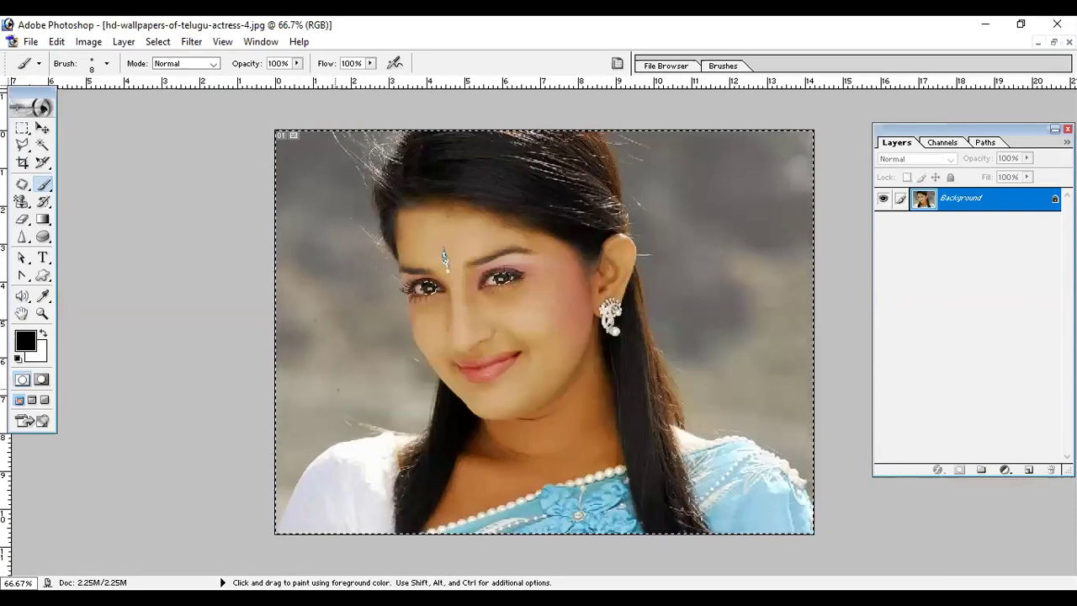
# Invert the selection and shift Color Balance Cyan-Red toward red, to +56
pyautogui.click(157, 41)
pyautogui.click(195, 120)
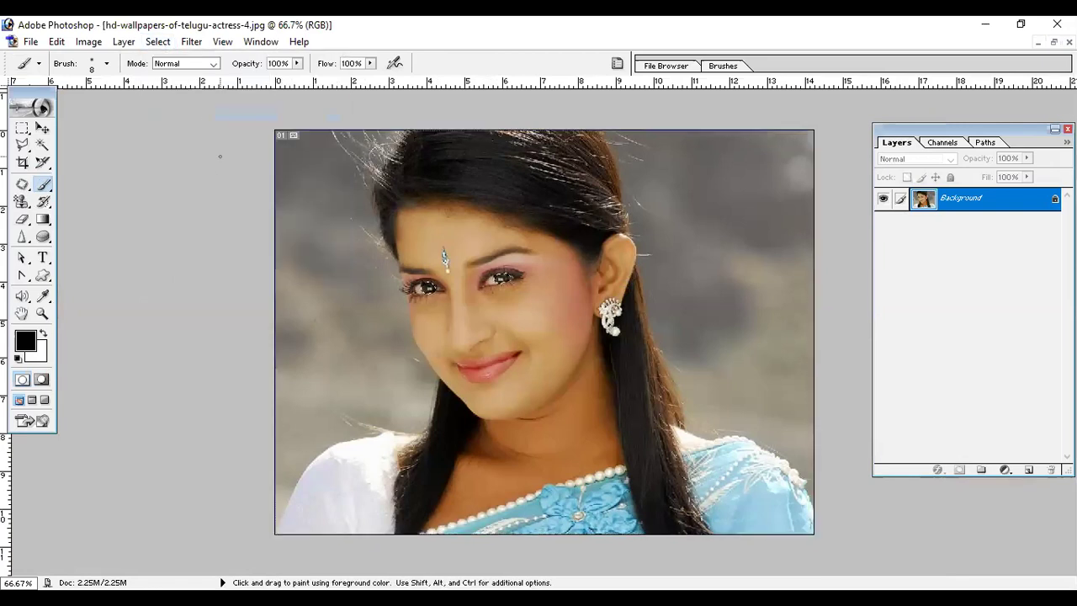
pyautogui.click(89, 41)
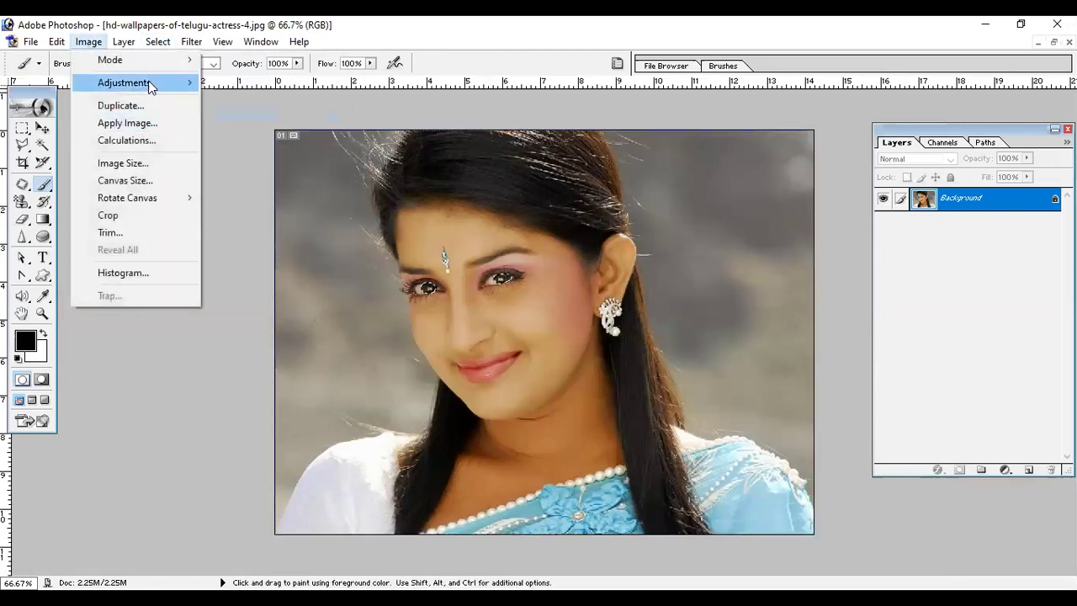
pyautogui.moveTo(151, 84)
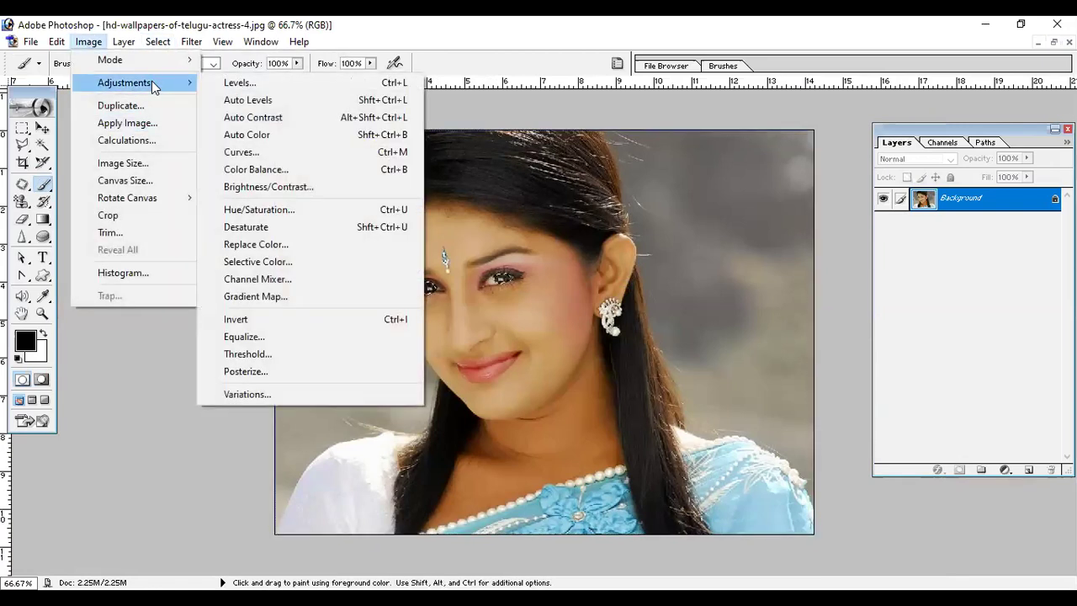
pyautogui.click(310, 170)
pyautogui.moveTo(577, 244); pyautogui.dragTo(720, 272)
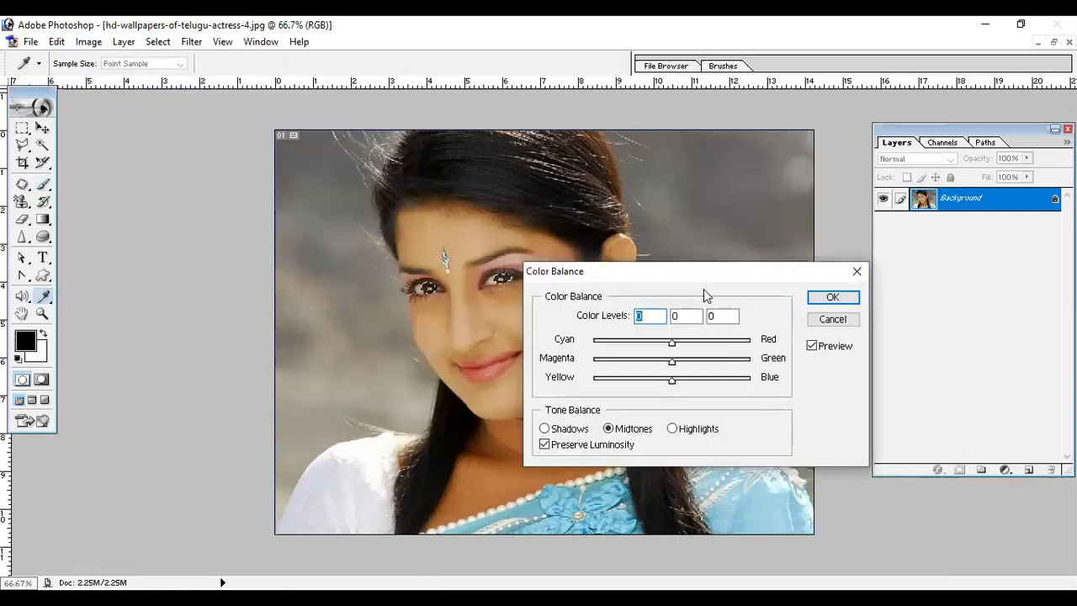
pyautogui.moveTo(671, 340); pyautogui.dragTo(718, 344)
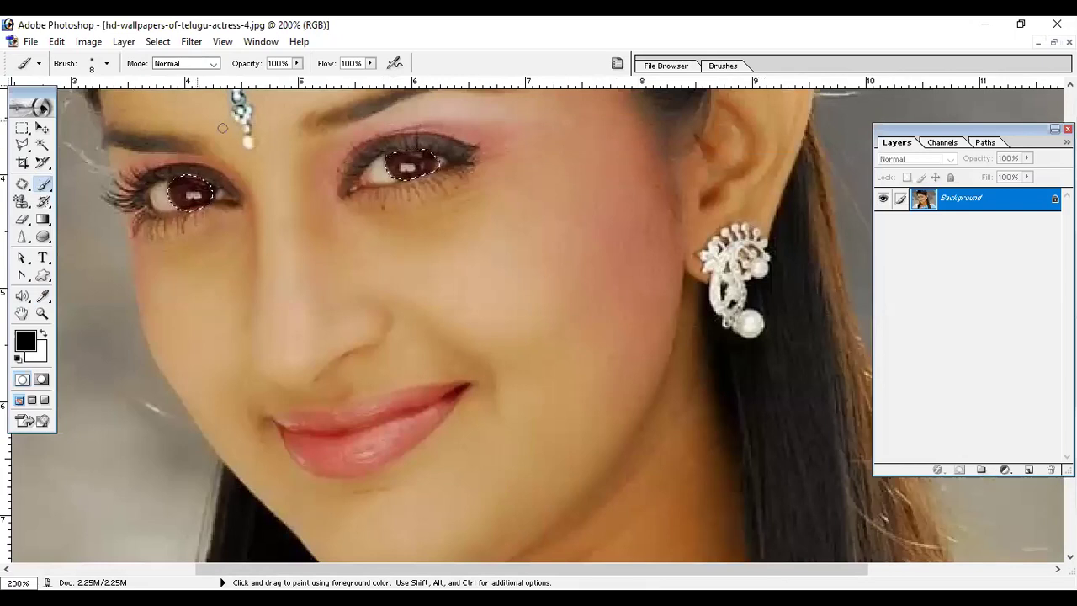
# Apply Color Balance Magenta-Green +78 and Cyan-Red +27 to the irises, then deselect
pyautogui.click(89, 42)
pyautogui.moveTo(111, 88)
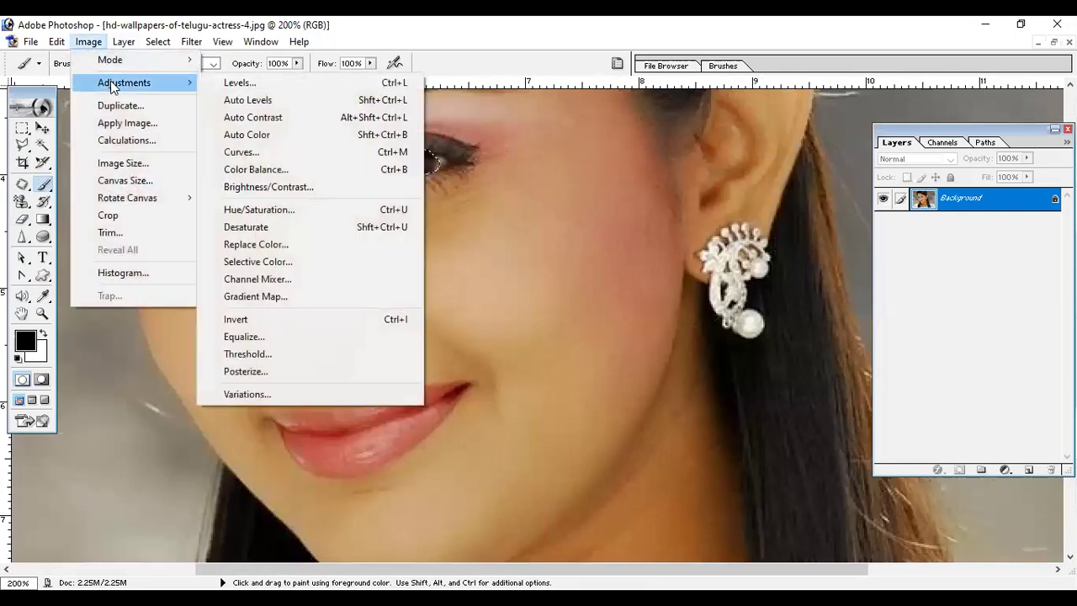
pyautogui.click(292, 171)
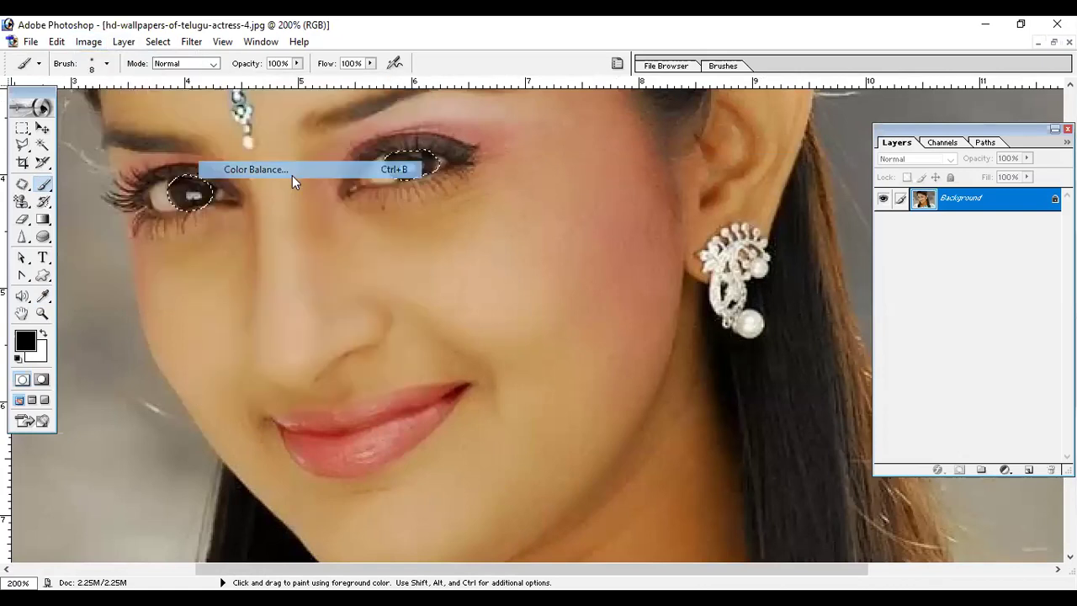
pyautogui.moveTo(672, 362); pyautogui.dragTo(735, 378)
pyautogui.moveTo(673, 345); pyautogui.dragTo(694, 360)
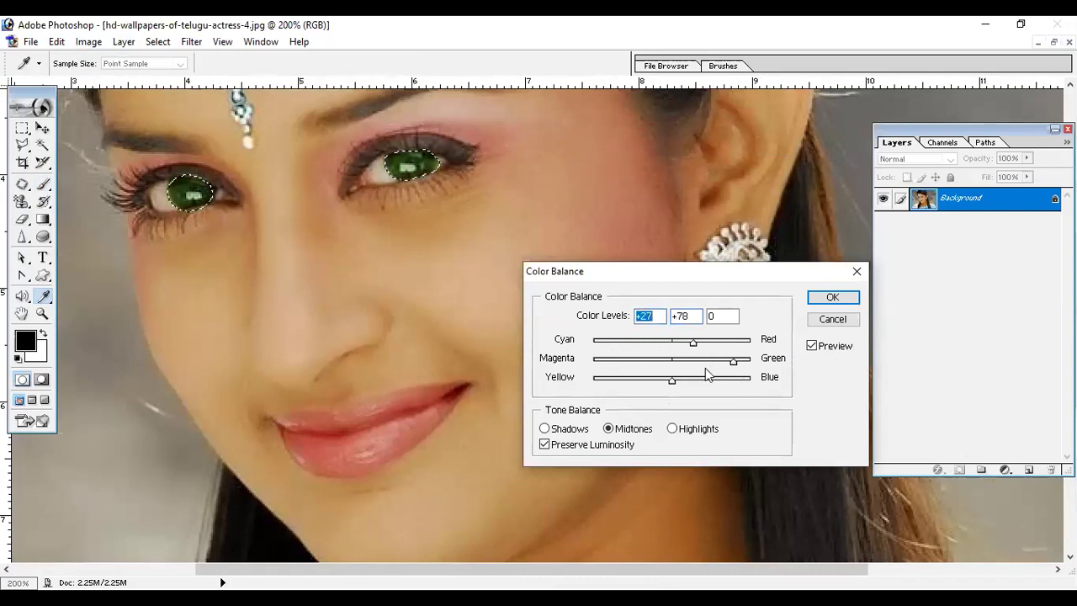
pyautogui.click(821, 296)
pyautogui.hotkey('ctrl', 'd')
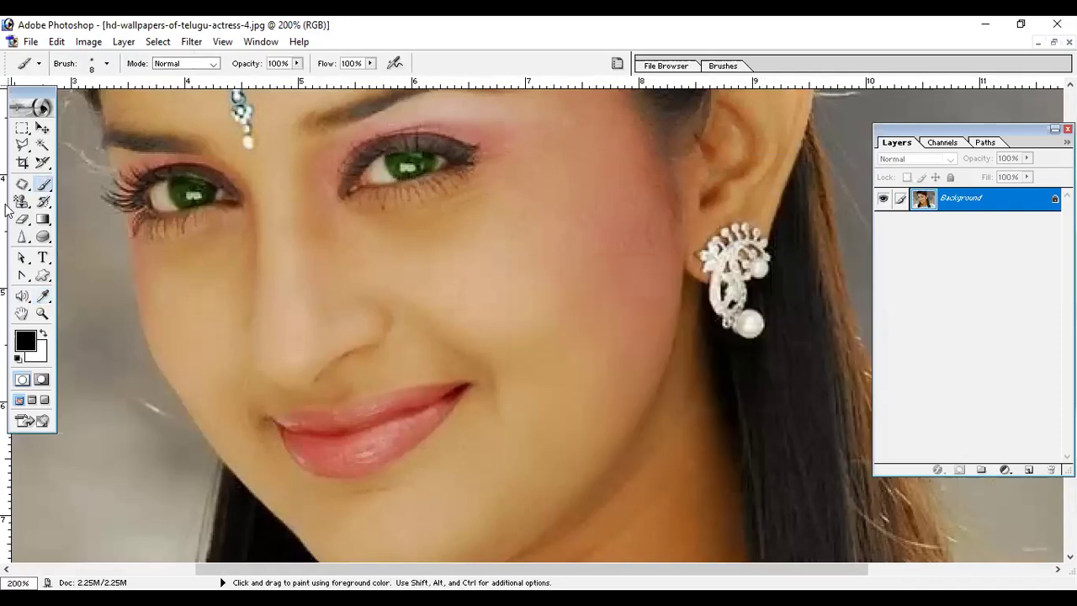
# With a 9 px History Brush, restore two spots along the right iris edge
pyautogui.click(42, 187)
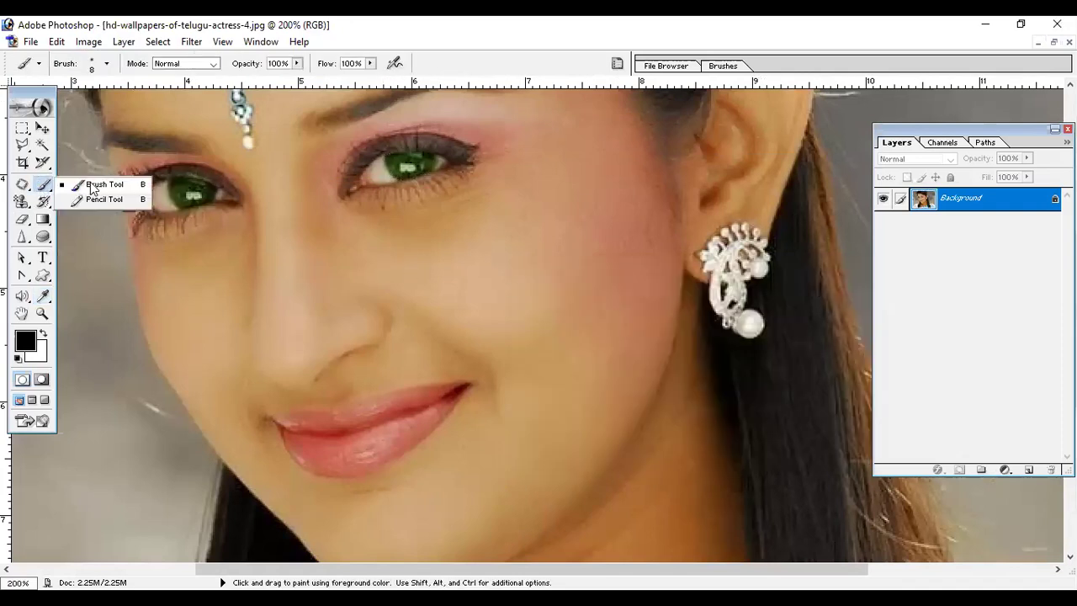
pyautogui.click(43, 202)
pyautogui.rightClick(60, 214)
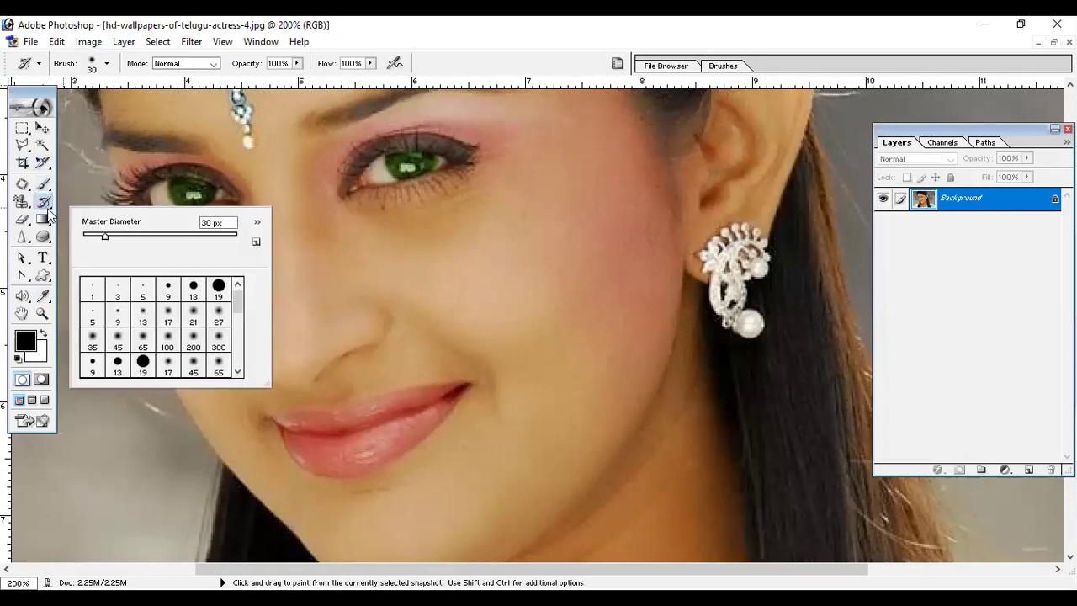
pyautogui.click(46, 211)
pyautogui.click(43, 202)
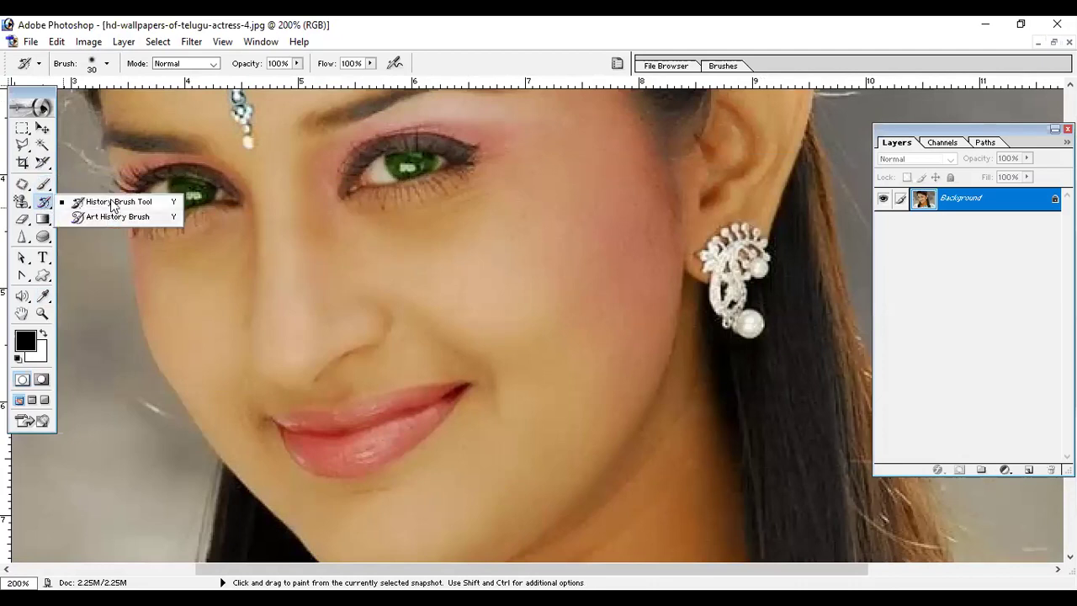
pyautogui.click(115, 203)
pyautogui.press('[')
pyautogui.press('[')
pyautogui.press('[')
pyautogui.click(439, 159)
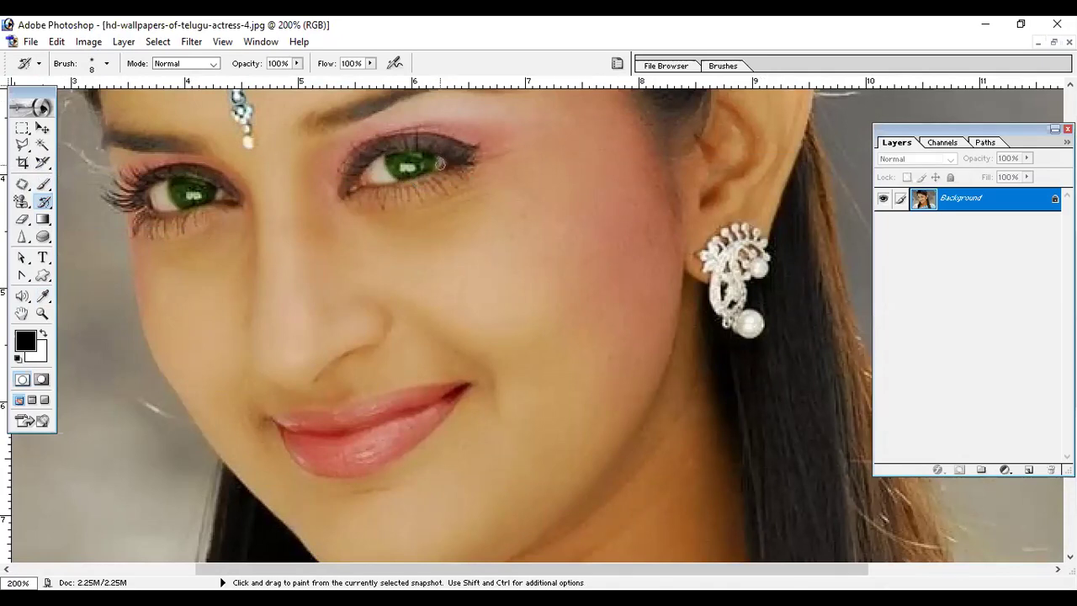
pyautogui.click(438, 165)
# Zoom between 200% and the whole photo to inspect the green eyes
pyautogui.hotkey('ctrl', '-')
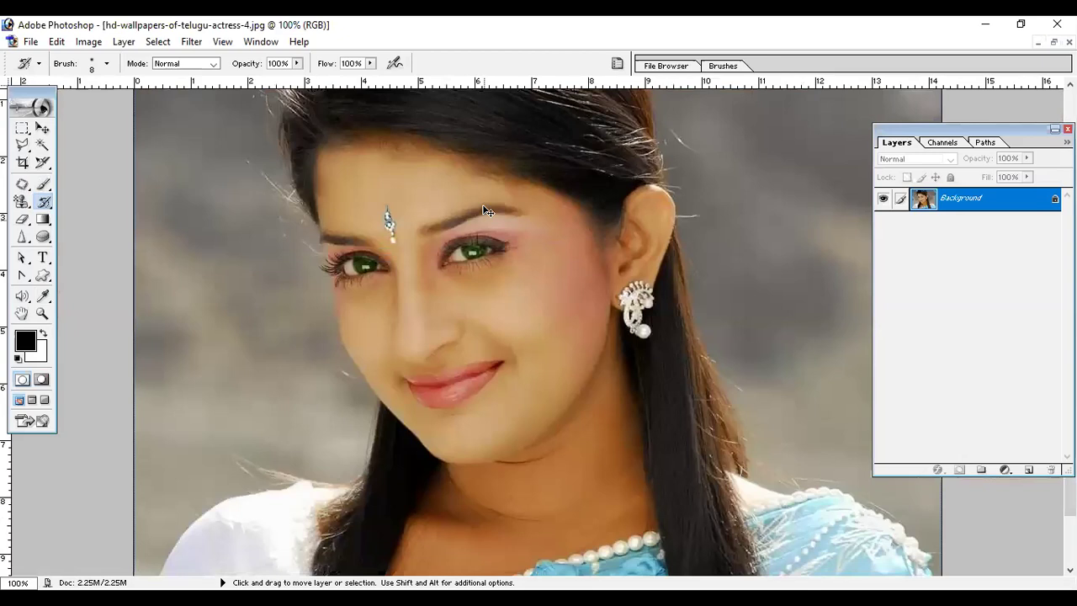
pyautogui.hotkey('ctrl', '-')
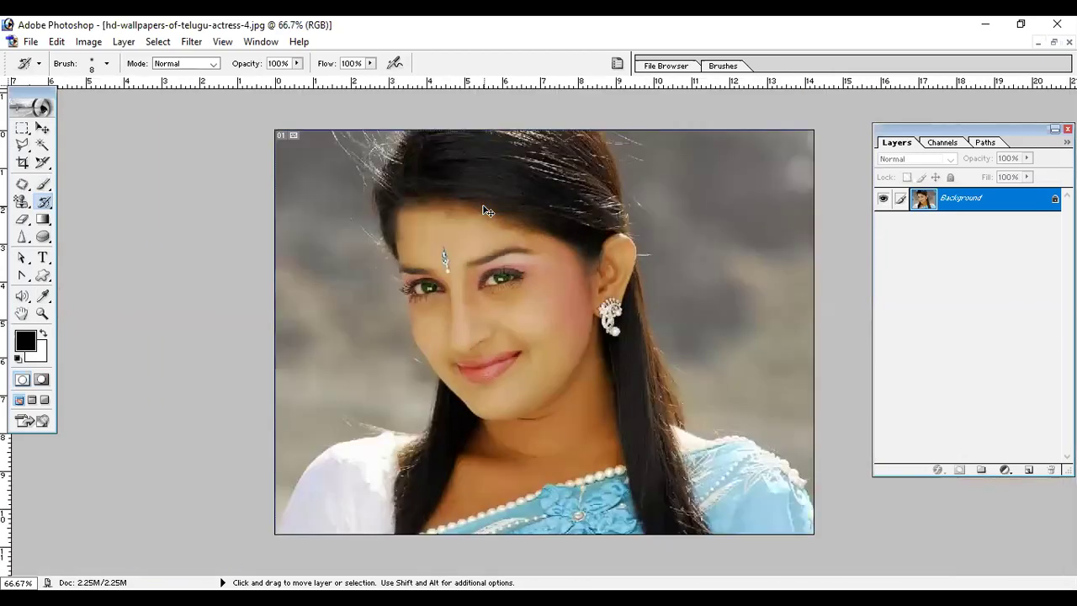
pyautogui.hotkey('ctrl', '+')
pyautogui.hotkey('ctrl', '+')
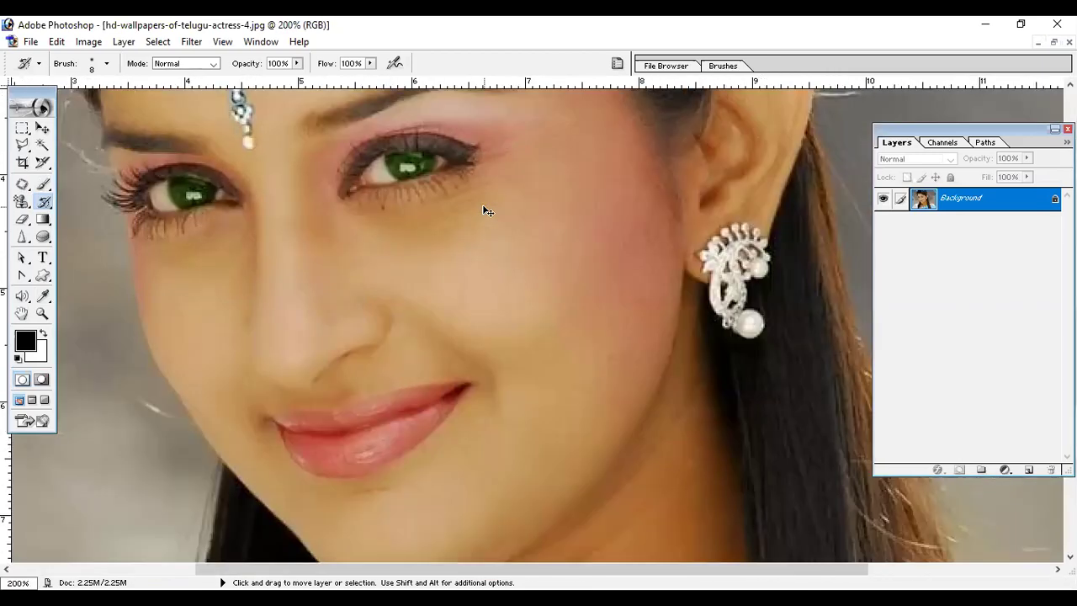
pyautogui.hotkey('ctrl', '-')
pyautogui.hotkey('ctrl', '+')
pyautogui.hotkey('ctrl', '-')
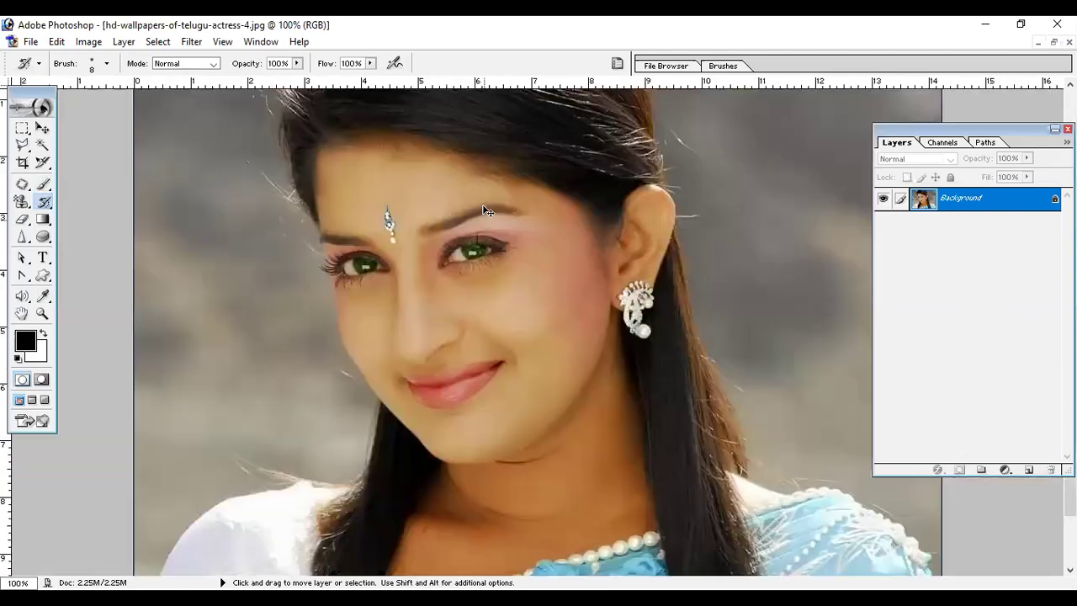
pyautogui.hotkey('ctrl', '-')
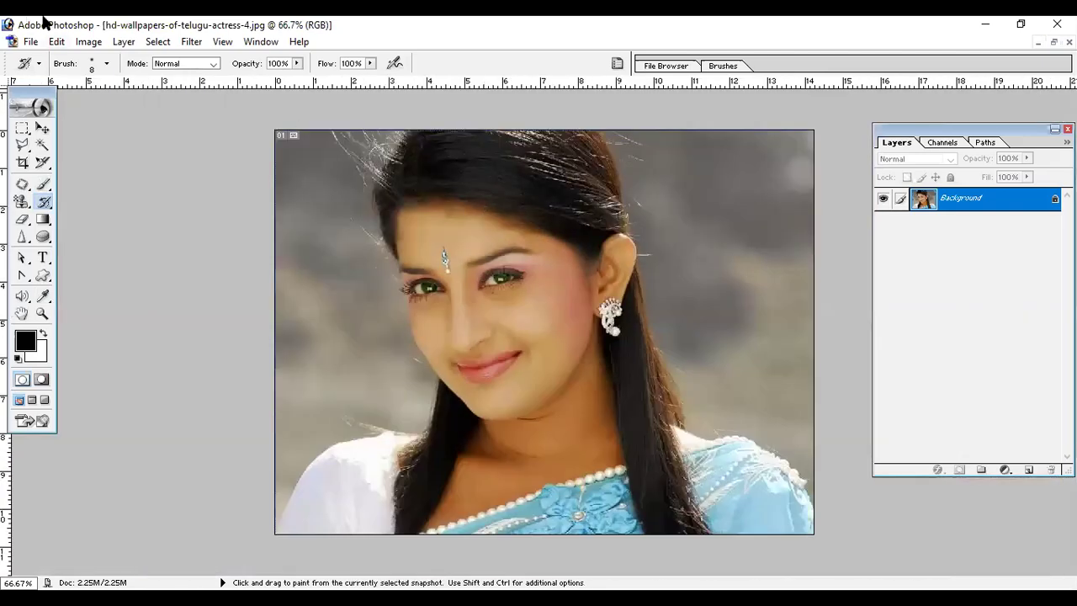
# Switch to the Anasuya-Latest-Photos-02.JPG document with Ctrl+Tab
pyautogui.click(91, 43)
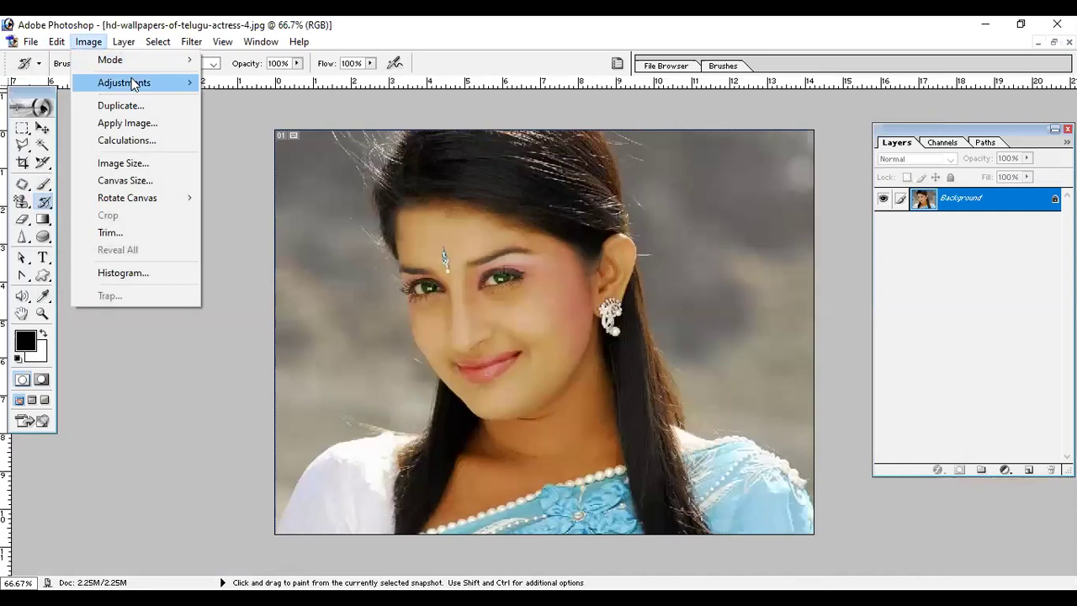
pyautogui.moveTo(132, 82)
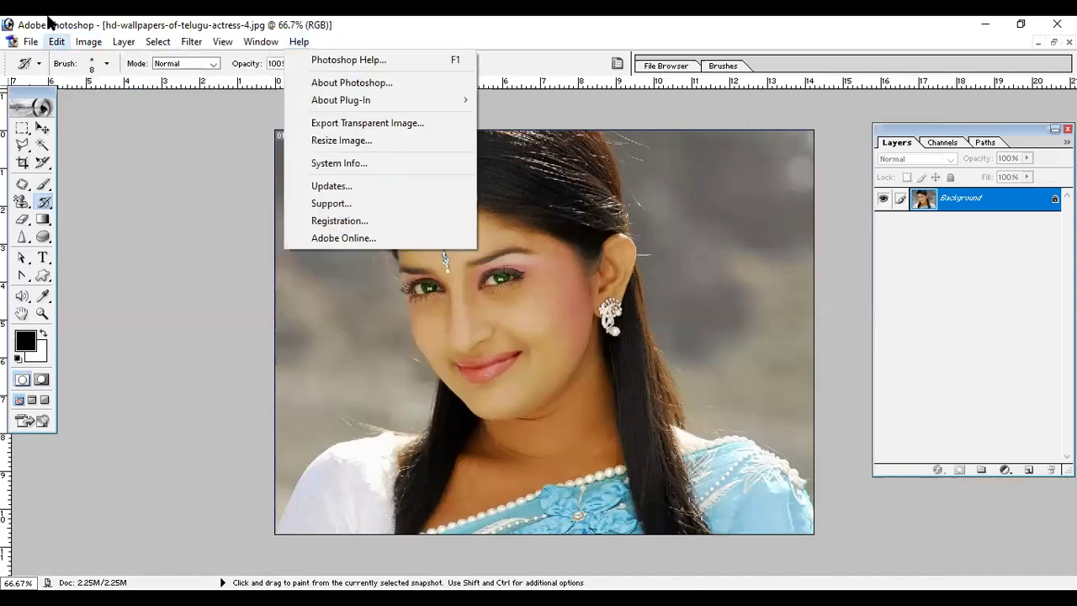
pyautogui.click(241, 20)
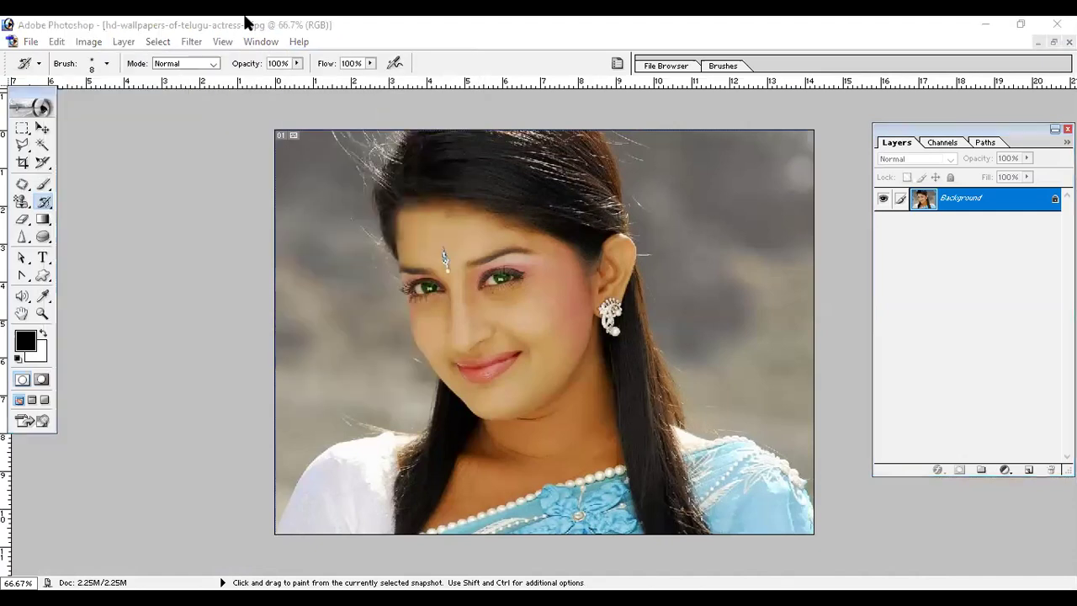
pyautogui.click(510, 302)
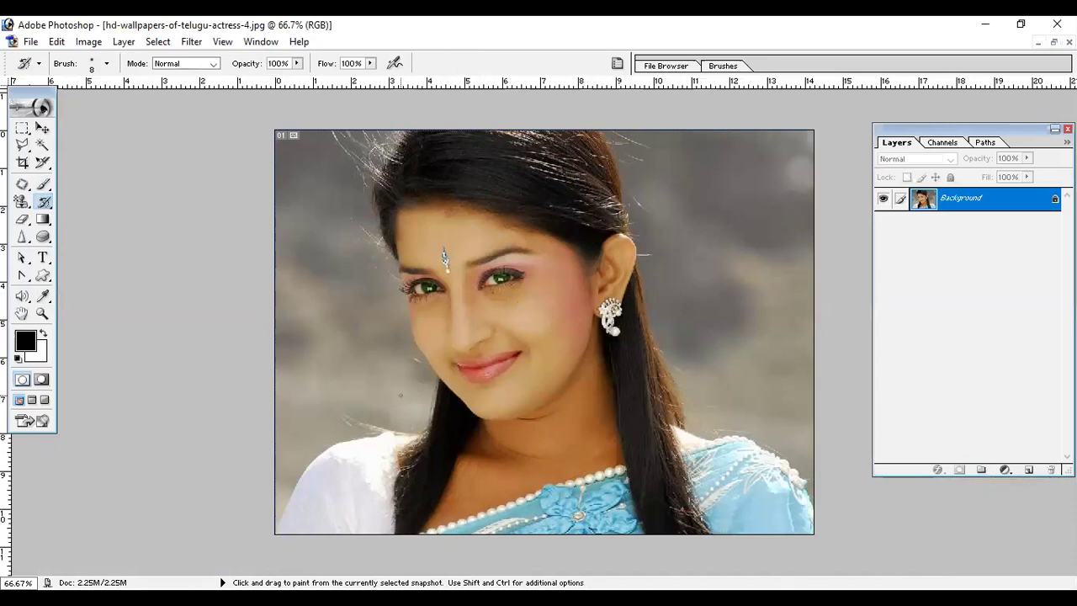
pyautogui.hotkey('ctrl', 'Tab')
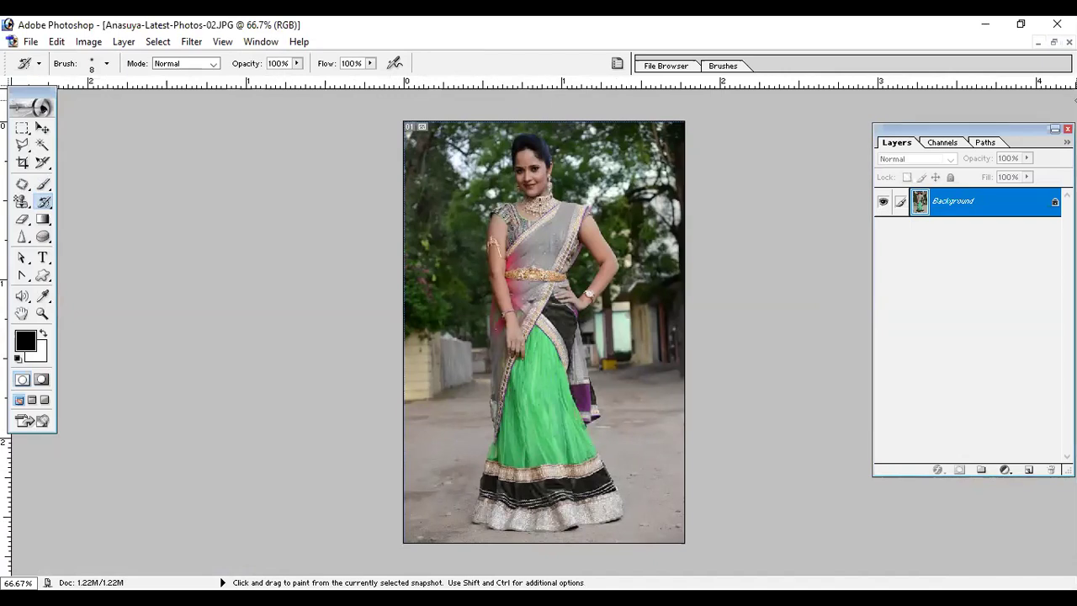
# Quick-mask the green skirt with a size-60 brush, then convert the mask into a selection
pyautogui.click(48, 379)
pyautogui.click(46, 185)
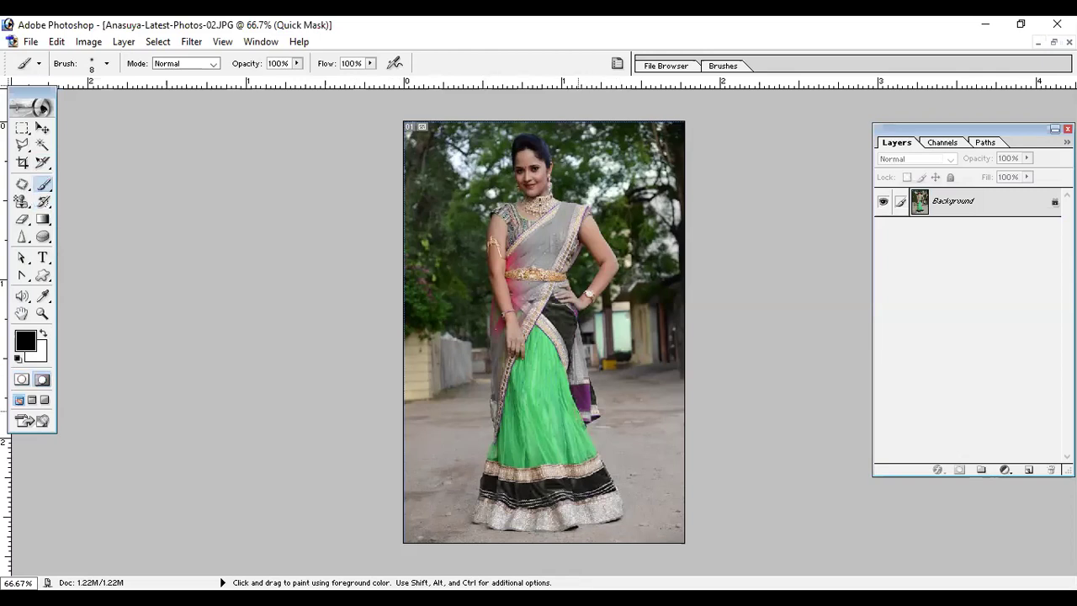
pyautogui.press(']')
pyautogui.press(']')
pyautogui.press(']')
pyautogui.press(']')
pyautogui.press(']')
pyautogui.press(']')
pyautogui.press(']')
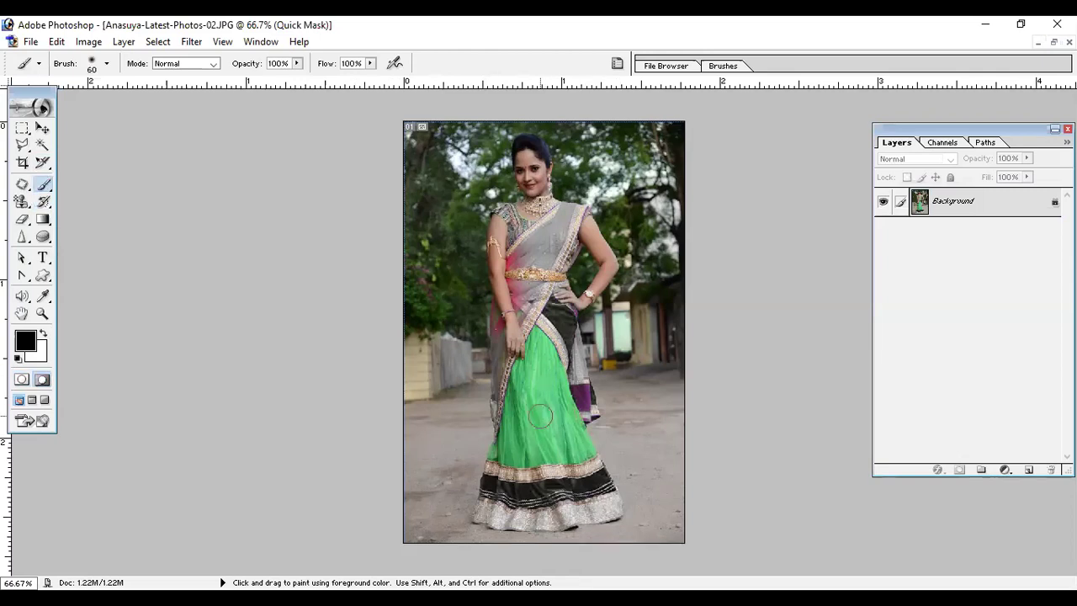
pyautogui.click(528, 441)
pyautogui.moveTo(528, 441)
pyautogui.mouseDown()
pyautogui.moveTo(551, 456)
pyautogui.moveTo(596, 456)
pyautogui.moveTo(570, 423)
pyautogui.moveTo(542, 341)
pyautogui.moveTo(518, 389)
pyautogui.moveTo(544, 412)
pyautogui.moveTo(544, 391)
pyautogui.moveTo(540, 409)
pyautogui.moveTo(539, 385)
pyautogui.moveTo(566, 448)
pyautogui.moveTo(539, 433)
pyautogui.mouseUp()
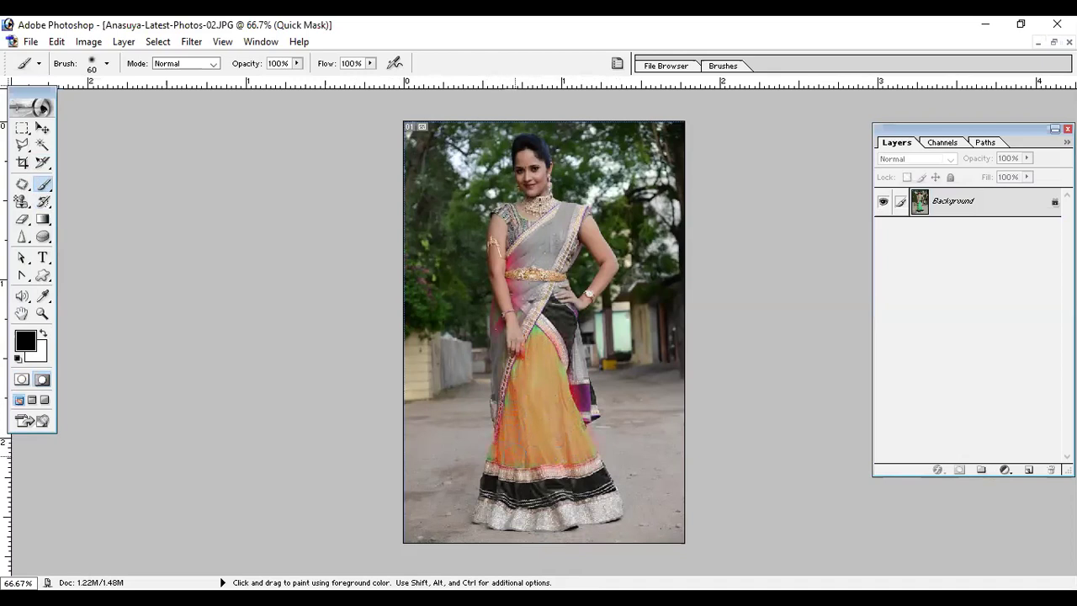
pyautogui.moveTo(550, 431)
pyautogui.mouseDown()
pyautogui.moveTo(587, 448)
pyautogui.moveTo(541, 333)
pyautogui.mouseUp()
pyautogui.click(21, 380)
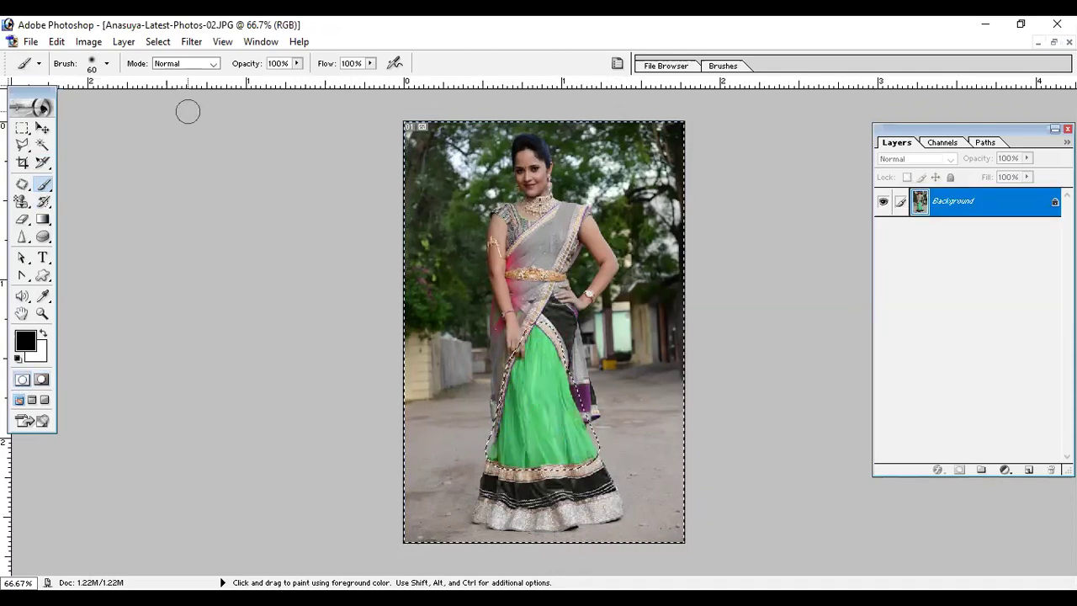
# Invert the selection so that only the skirt is selected
pyautogui.click(157, 41)
pyautogui.click(253, 110)
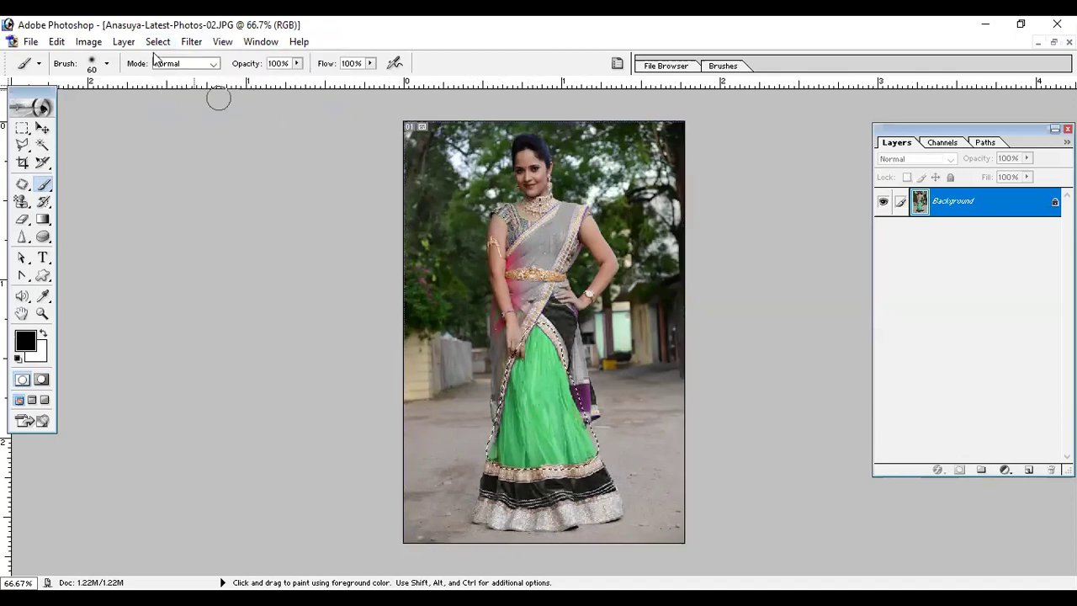
pyautogui.click(88, 41)
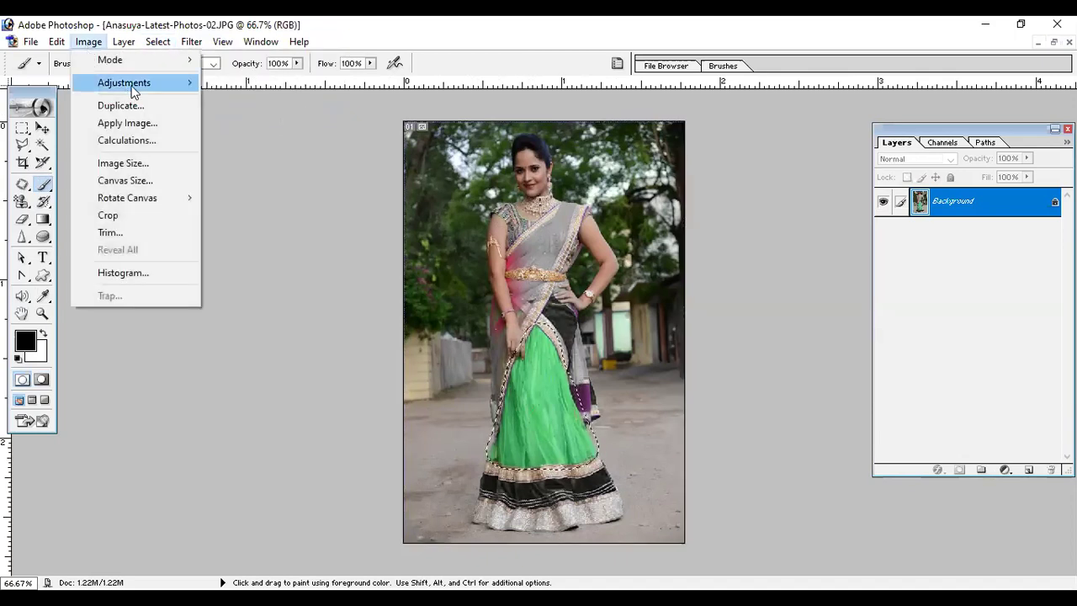
pyautogui.moveTo(132, 82)
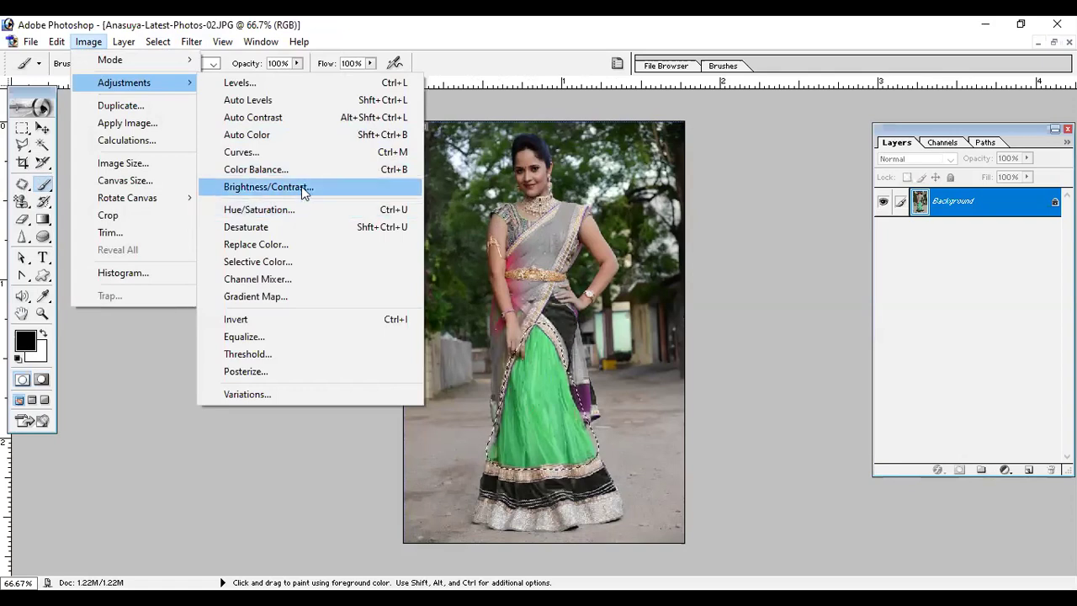
pyautogui.click(305, 172)
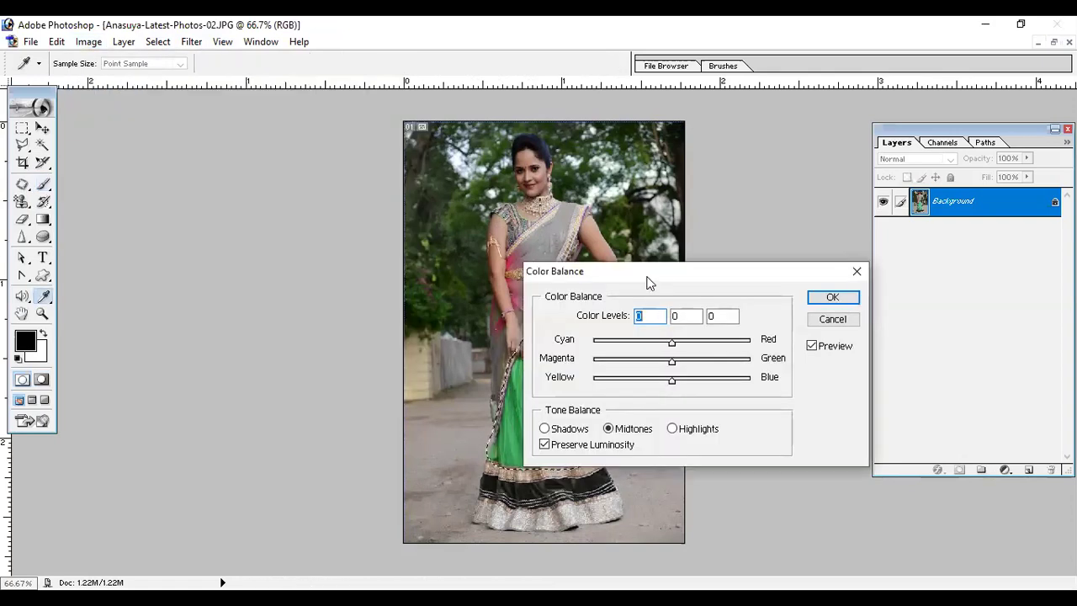
# Trial a teal Color Balance on the skirt via Cyan/Red and Magenta/Green sliders, then cancel
pyautogui.moveTo(649, 282); pyautogui.dragTo(215, 159)
pyautogui.moveTo(237, 219); pyautogui.dragTo(160, 239)
pyautogui.moveTo(241, 252)
pyautogui.mouseDown()
pyautogui.moveTo(163, 236)
pyautogui.moveTo(330, 261)
pyautogui.moveTo(221, 256)
pyautogui.moveTo(228, 267)
pyautogui.mouseUp()
pyautogui.click(398, 195)
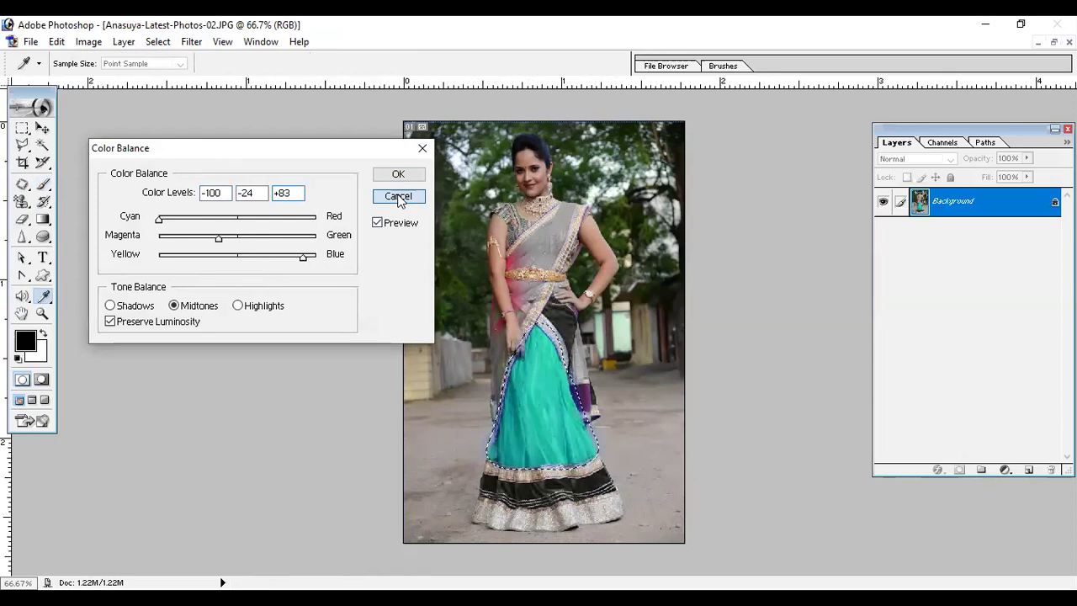
pyautogui.click(88, 41)
pyautogui.moveTo(124, 82)
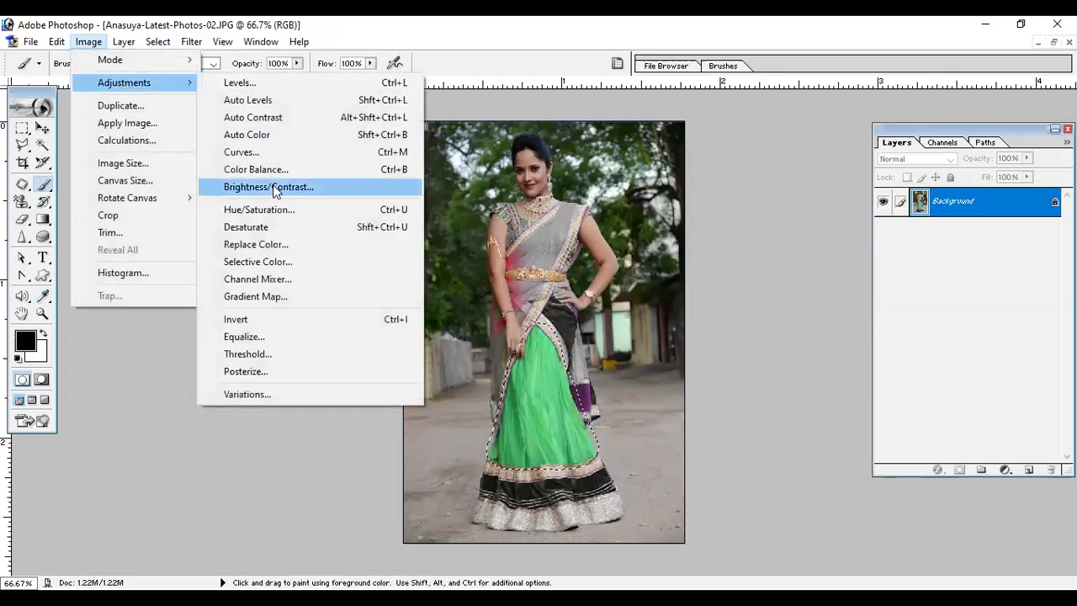
# Preview a Hue/Saturation hue shift on the Reds range, then cancel it
pyautogui.click(276, 210)
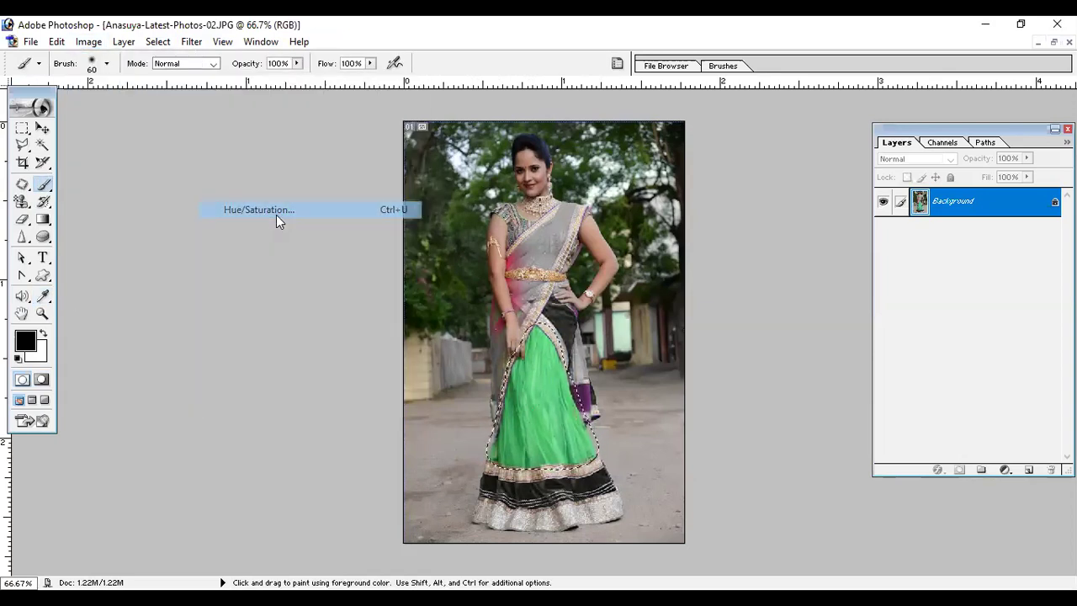
pyautogui.moveTo(453, 257); pyautogui.dragTo(136, 168)
pyautogui.click(187, 195)
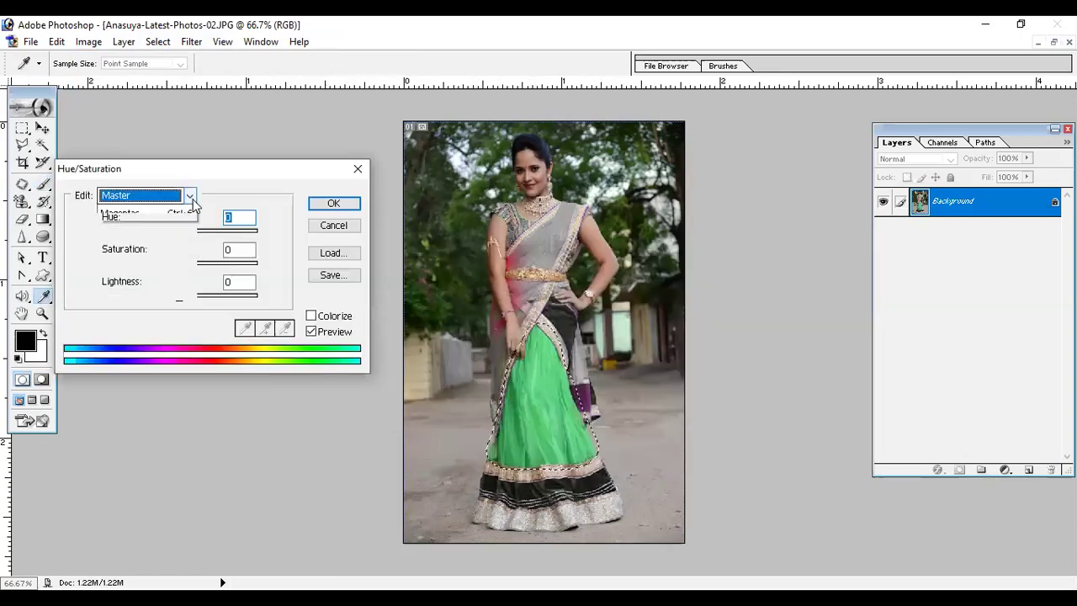
pyautogui.click(156, 224)
pyautogui.moveTo(178, 232); pyautogui.dragTo(245, 278)
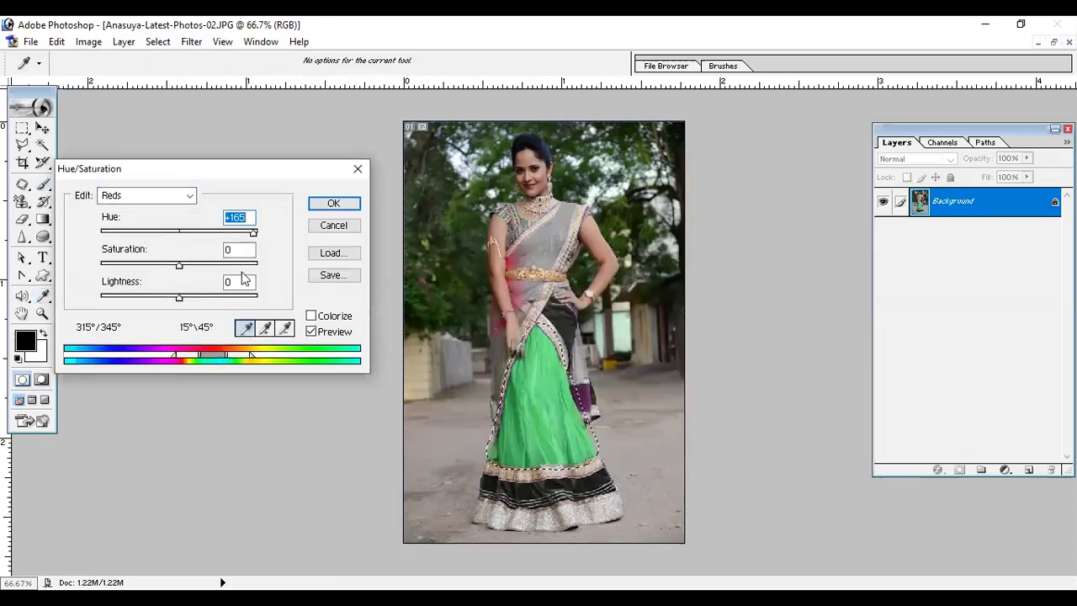
pyautogui.click(334, 225)
# Preview Replace Color at Hue +54 and Saturation +78, then cancel it
pyautogui.click(89, 42)
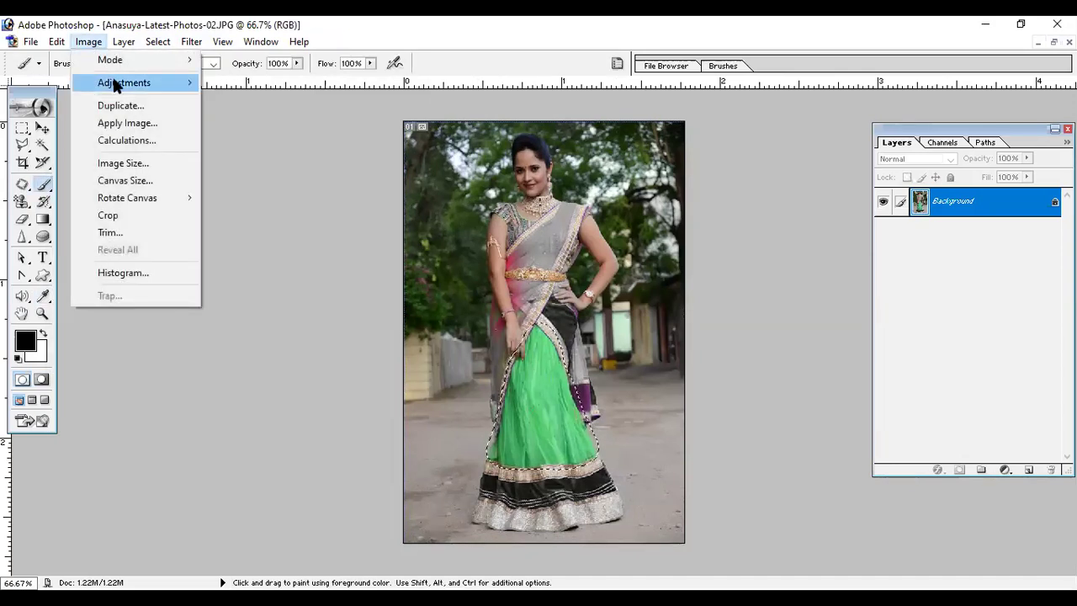
pyautogui.moveTo(117, 81)
pyautogui.click(257, 244)
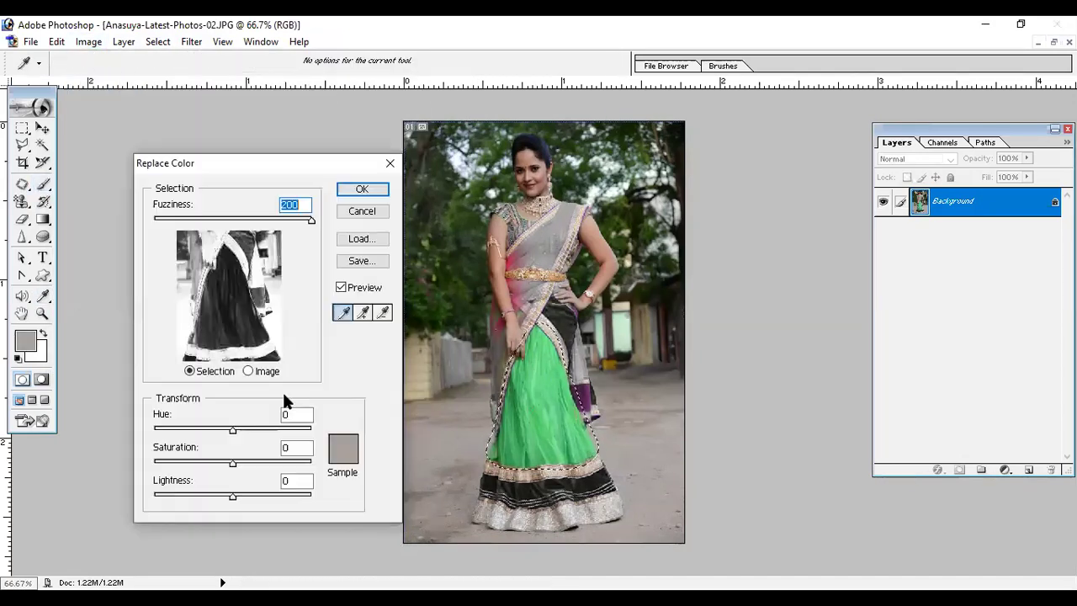
pyautogui.moveTo(236, 438); pyautogui.dragTo(293, 464)
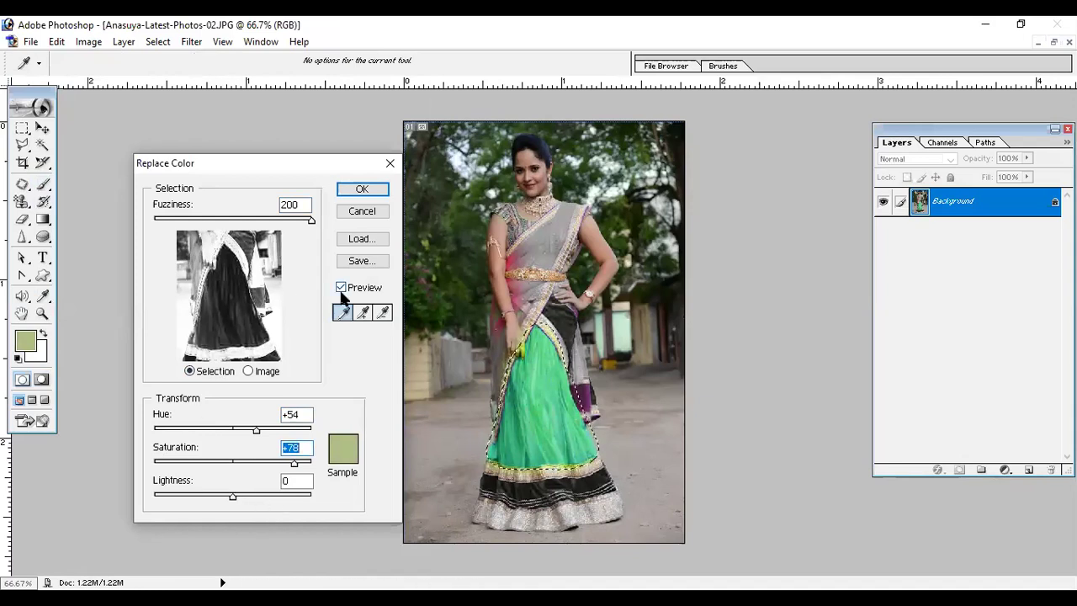
pyautogui.click(386, 211)
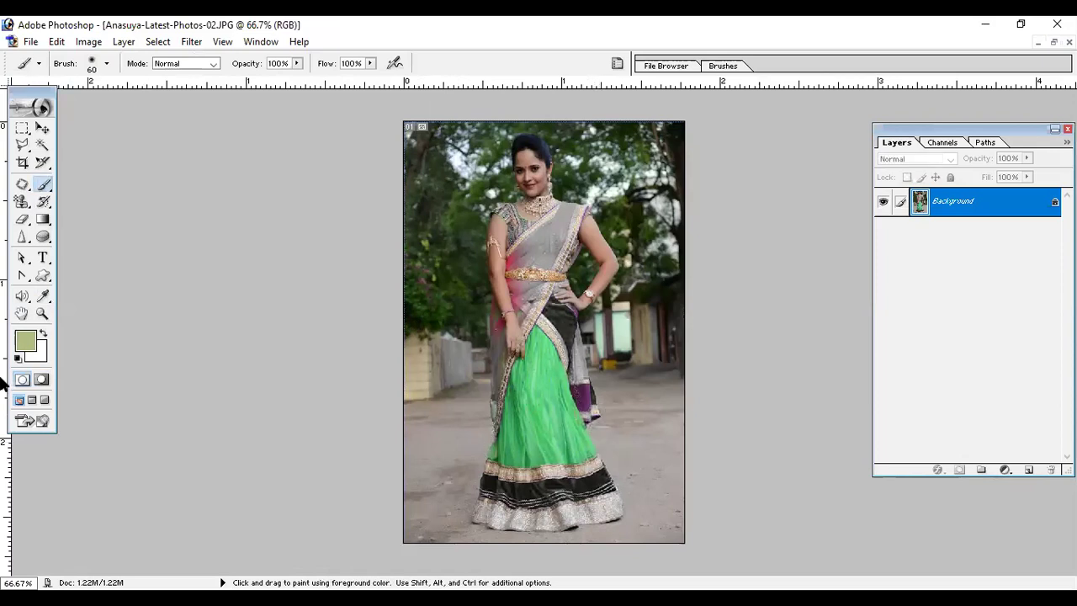
# Quick-mask a strip of the roadside wall along the photo's left edge and make it a selection
pyautogui.click(42, 381)
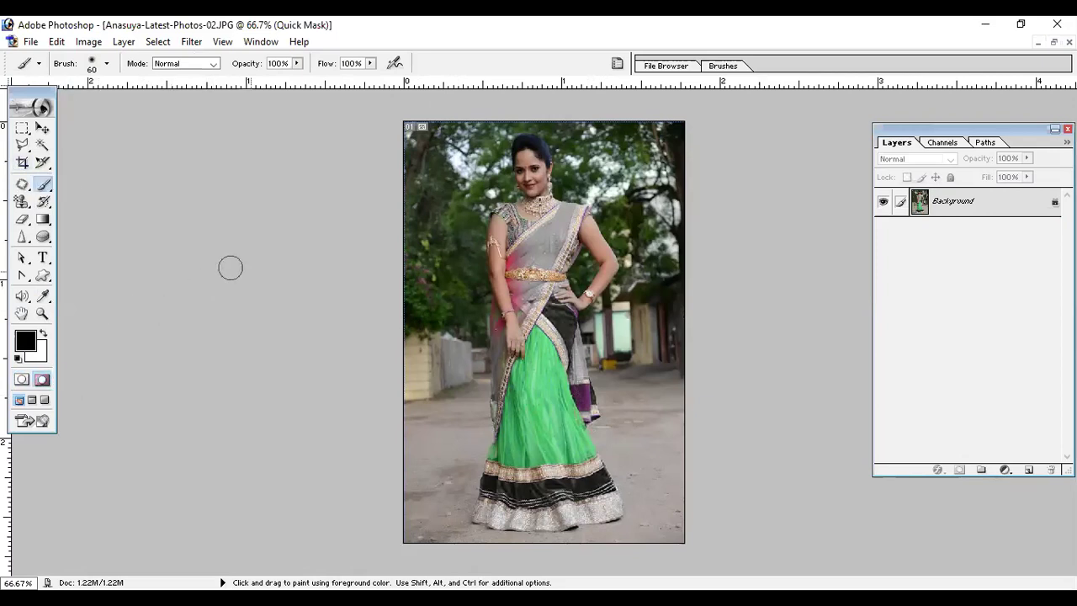
pyautogui.moveTo(426, 297); pyautogui.dragTo(428, 388)
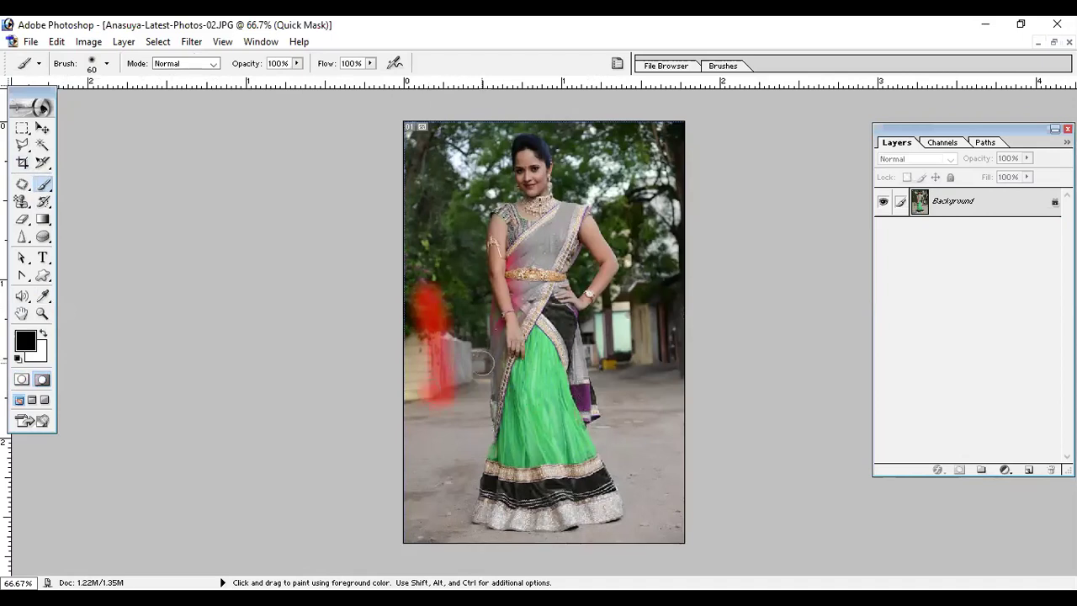
pyautogui.click(20, 382)
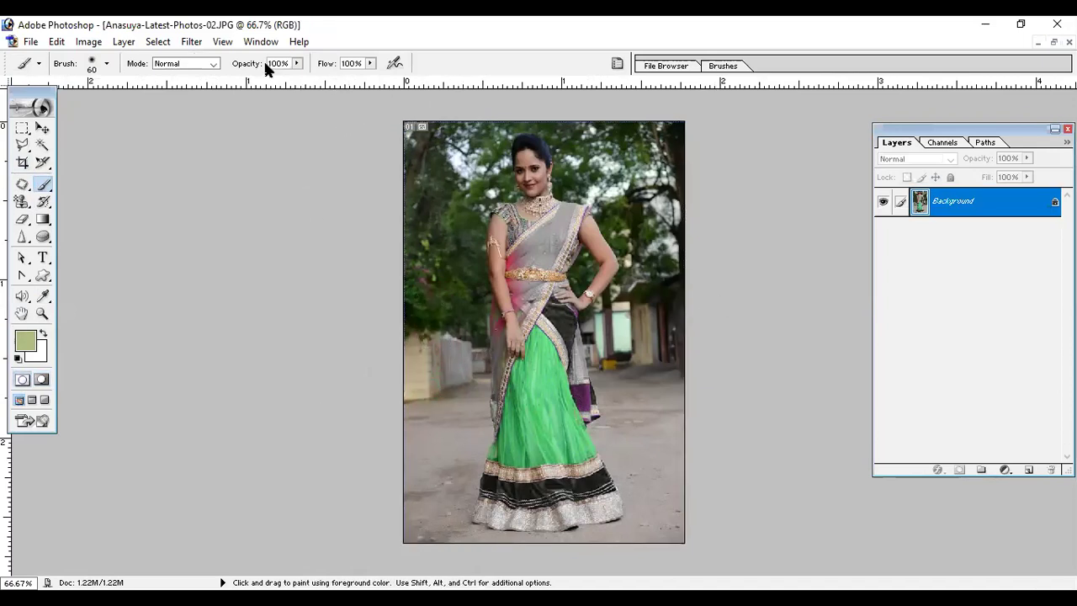
pyautogui.click(89, 42)
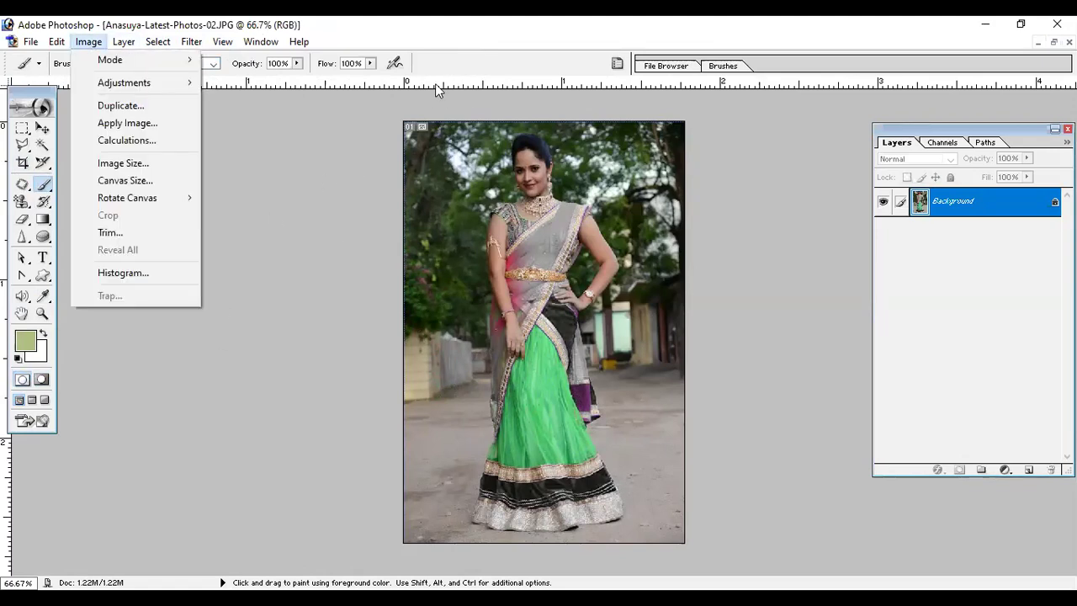
pyautogui.click(420, 55)
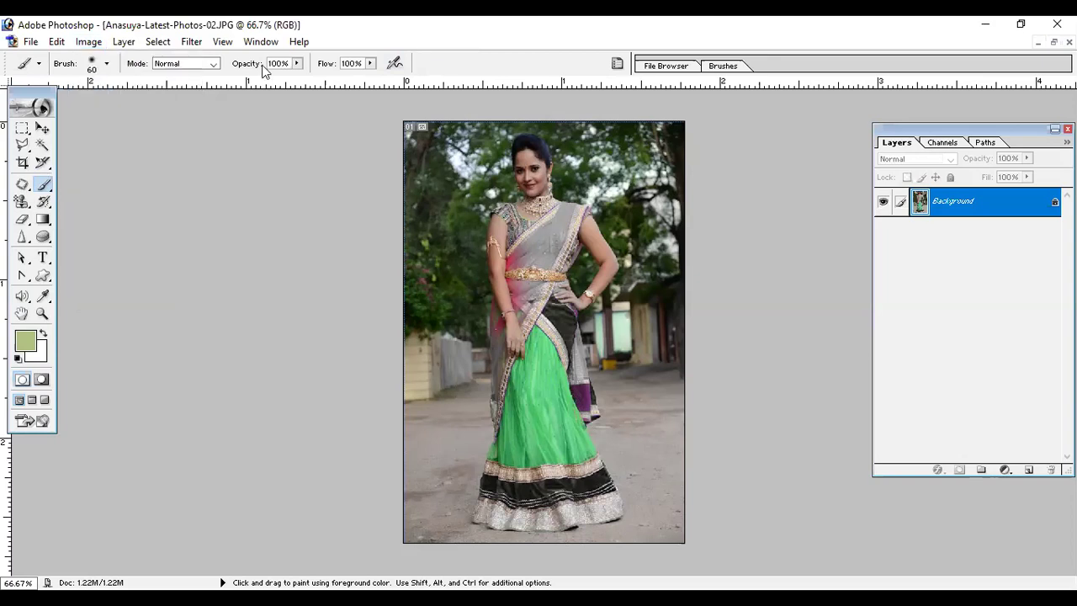
pyautogui.click(51, 254)
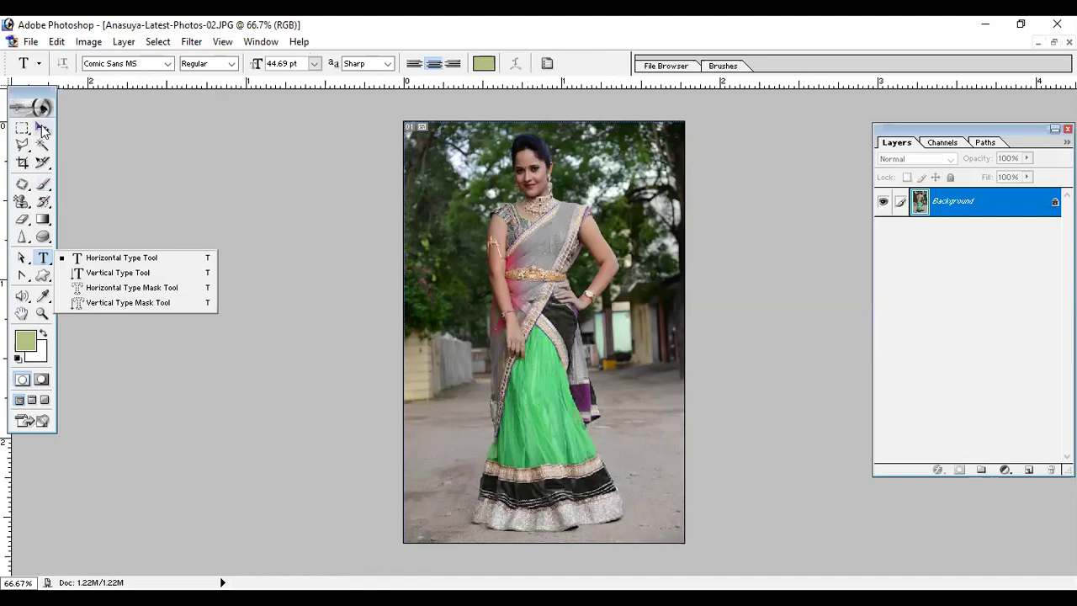
pyautogui.click(42, 128)
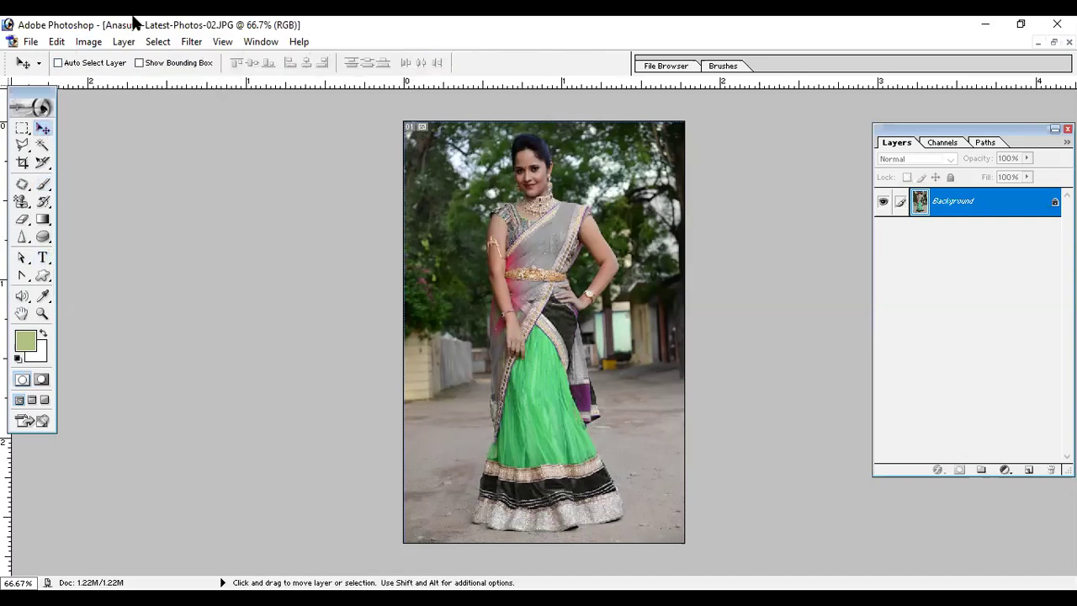
pyautogui.click(99, 45)
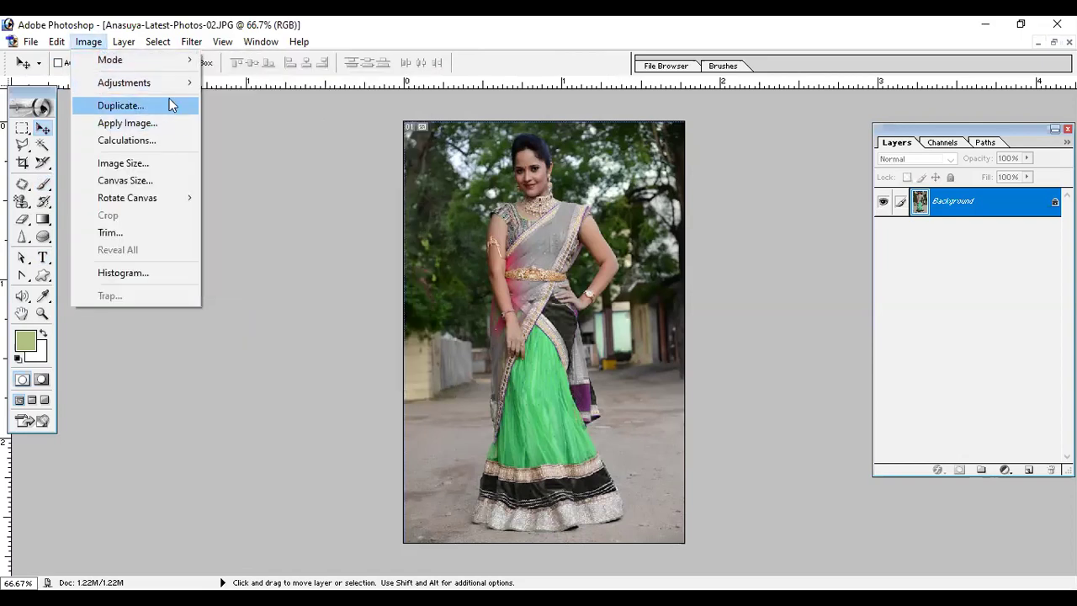
pyautogui.moveTo(180, 87)
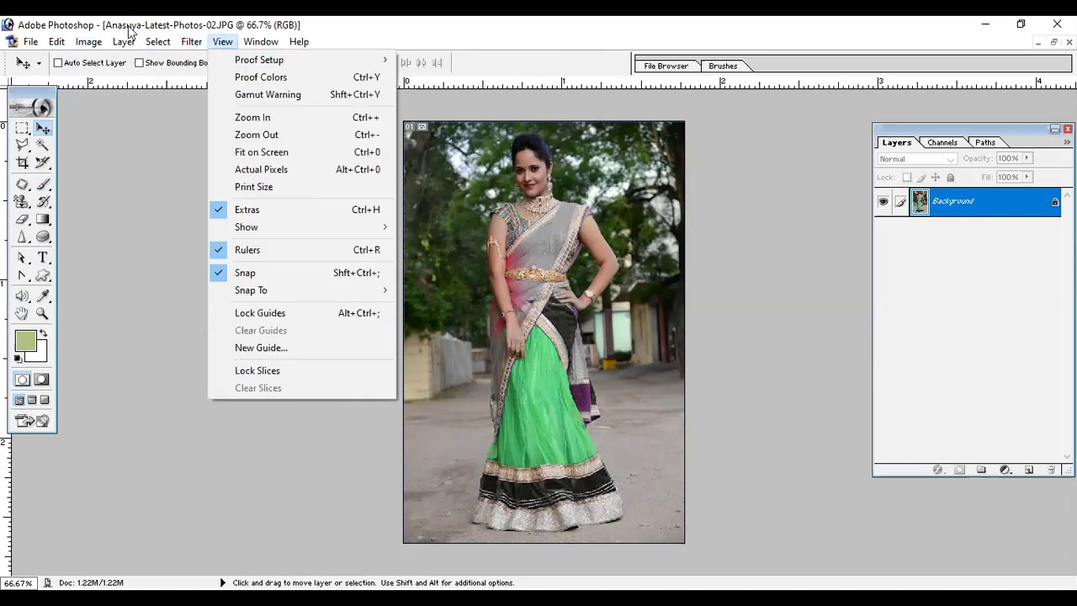
pyautogui.moveTo(124, 41)
pyautogui.moveTo(89, 41)
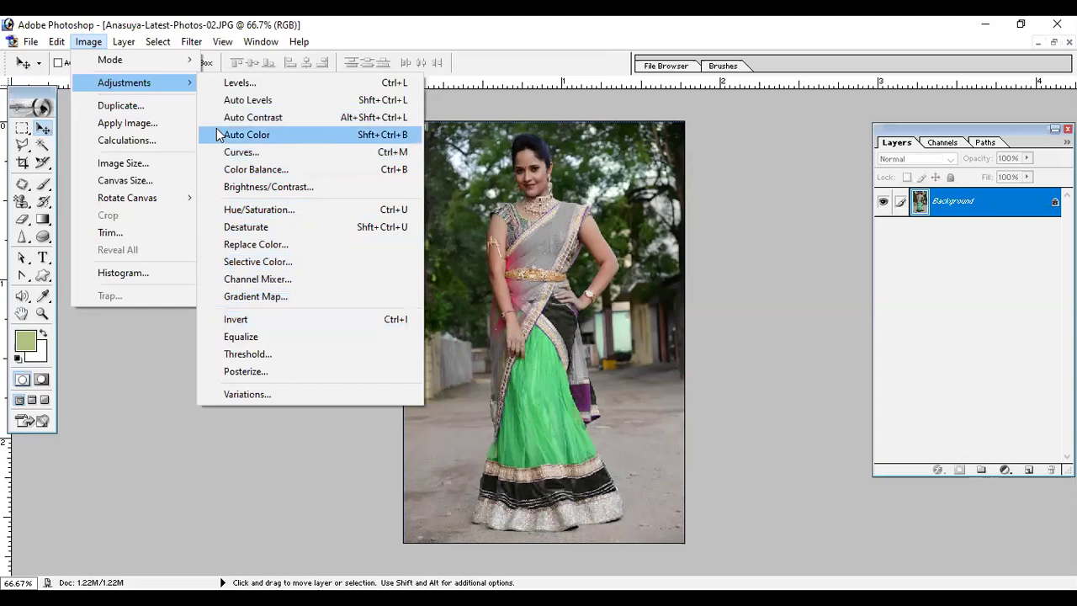
pyautogui.click(225, 83)
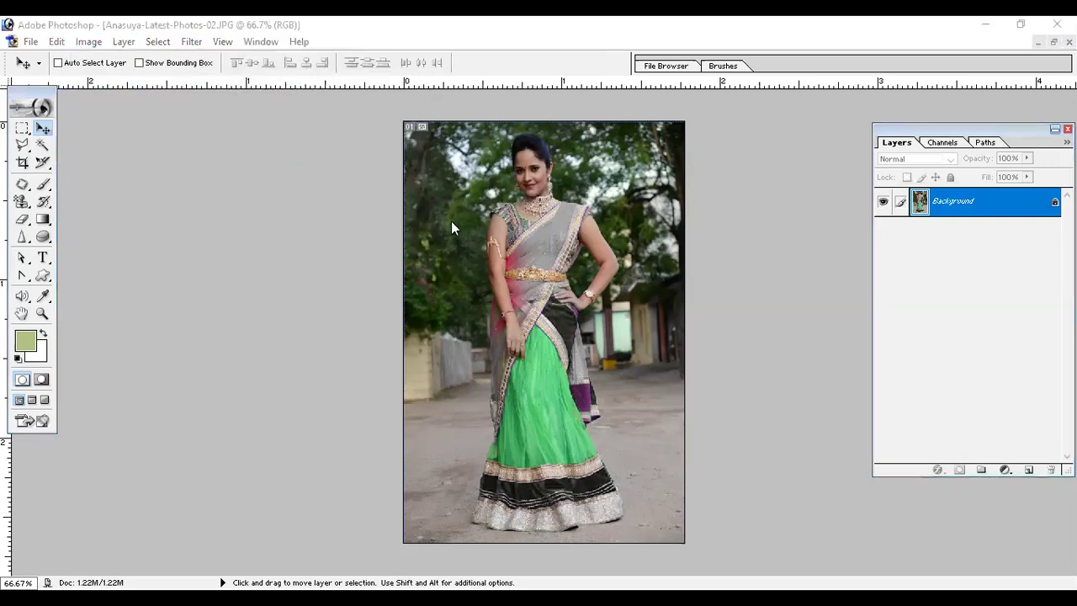